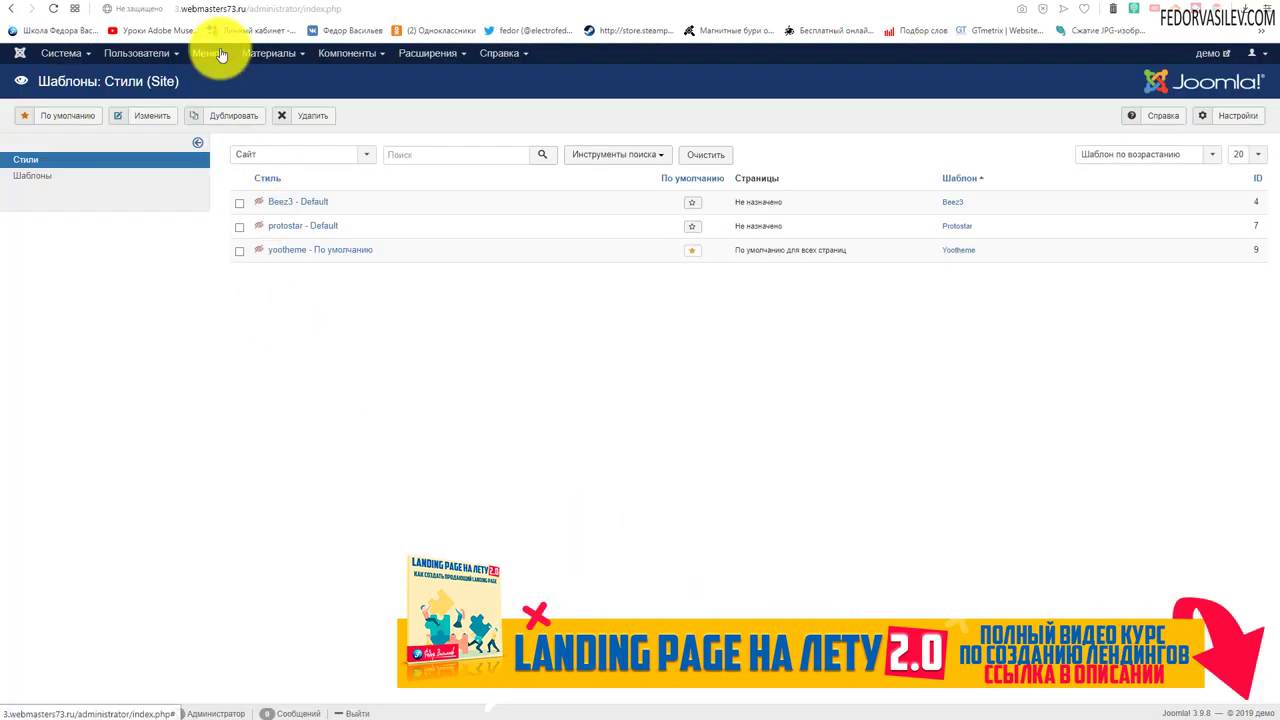
Open the Home item of the Main Menu and save a copy of it.
left_click(212, 52)
left_click(220, 141)
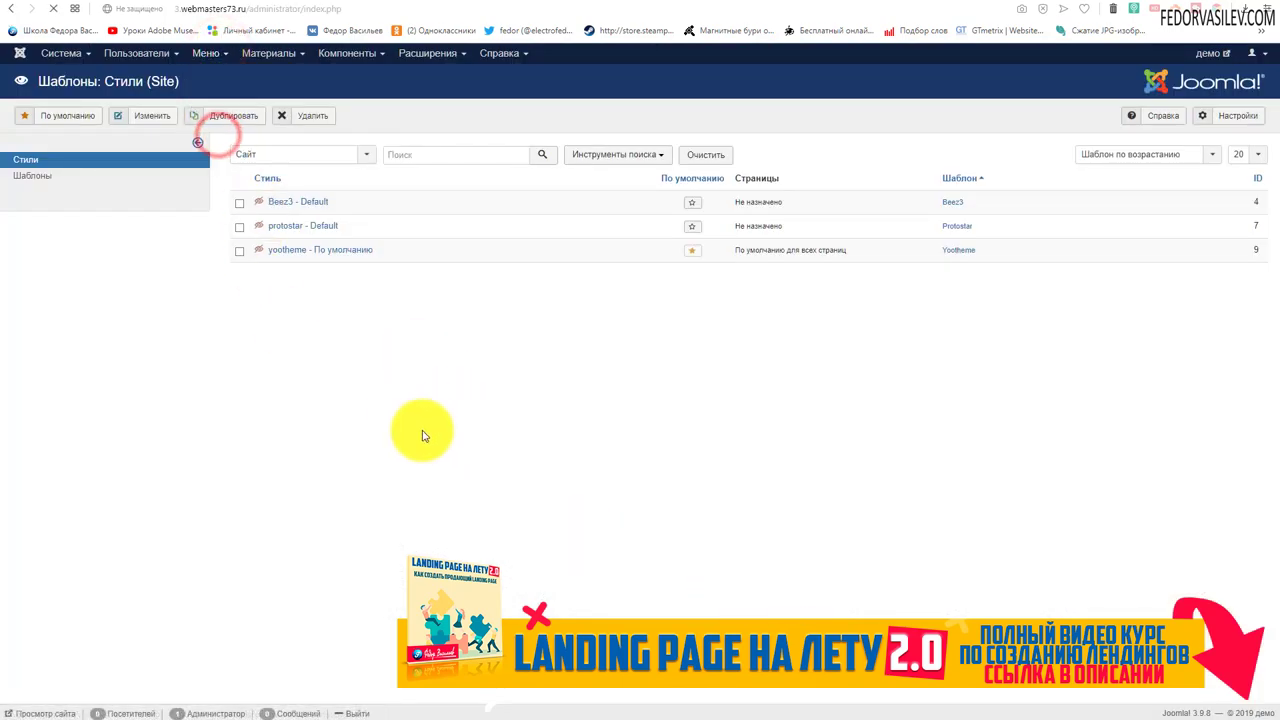
left_click(360, 208)
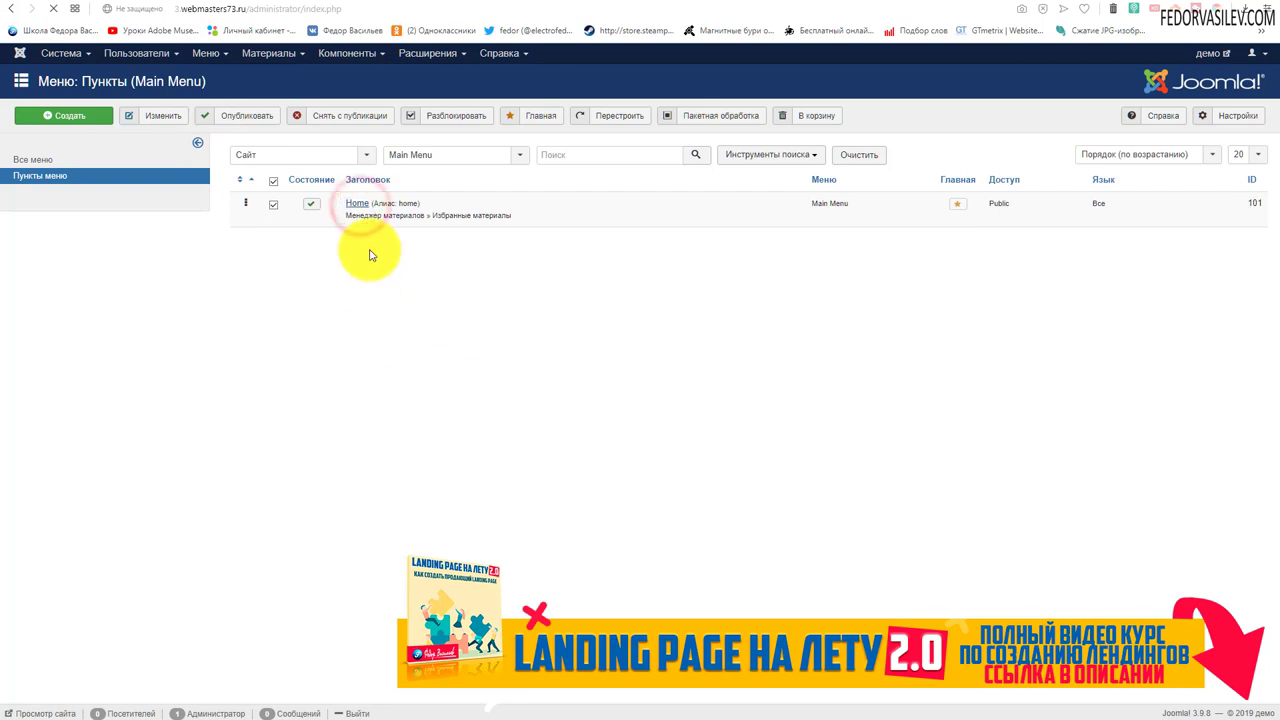
left_click(409, 121)
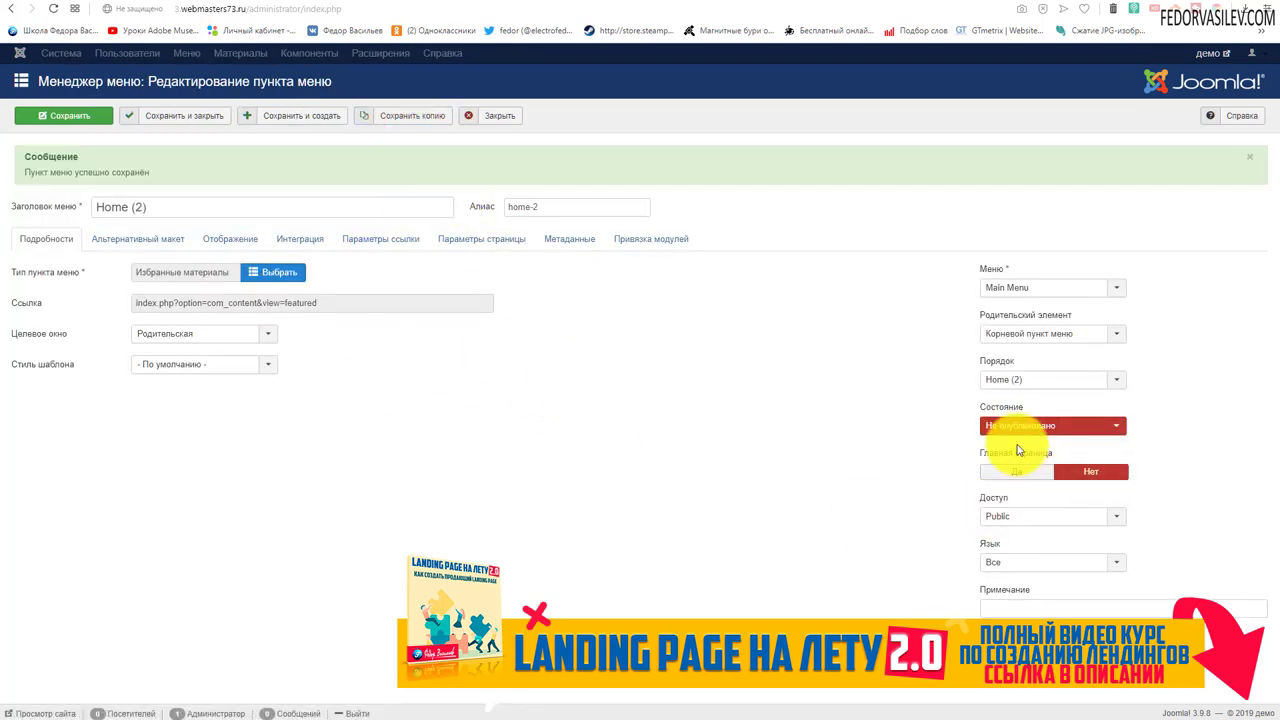
Publish the copied menu item, clear its alias, title it "О нас" and save it.
left_click(1010, 428)
left_click(1014, 443)
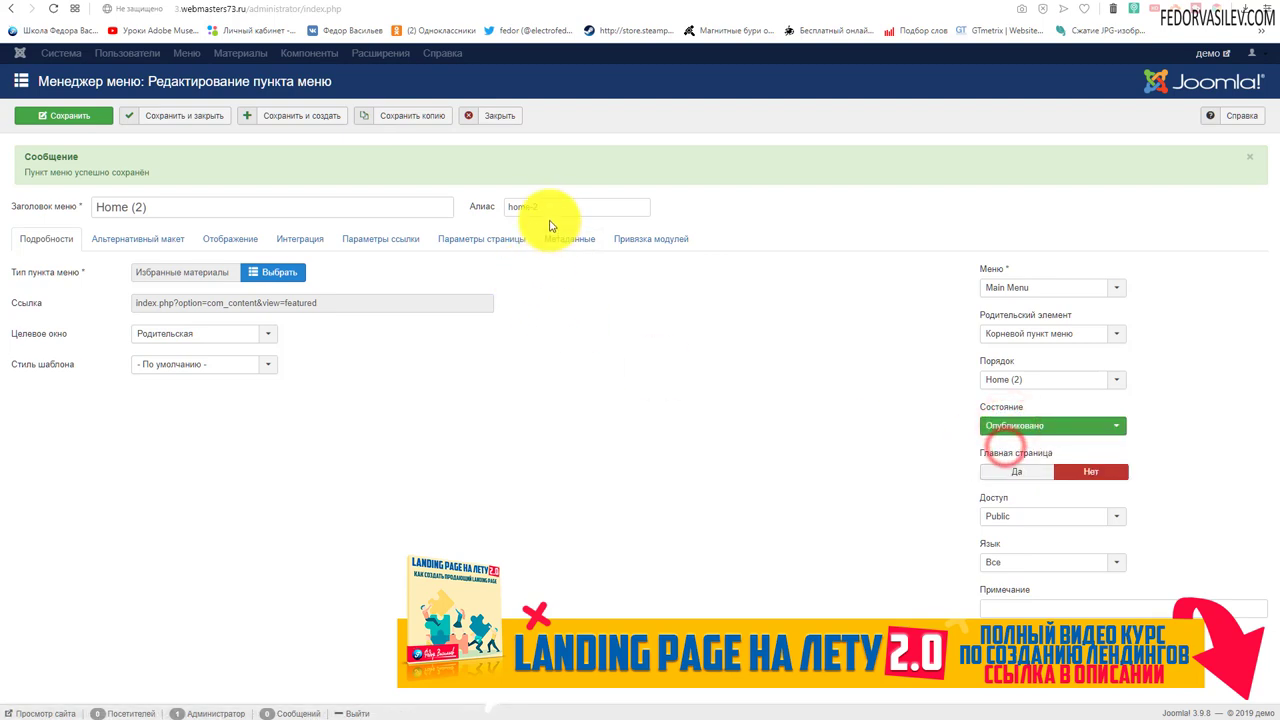
left_click_drag(549, 207, 466, 202)
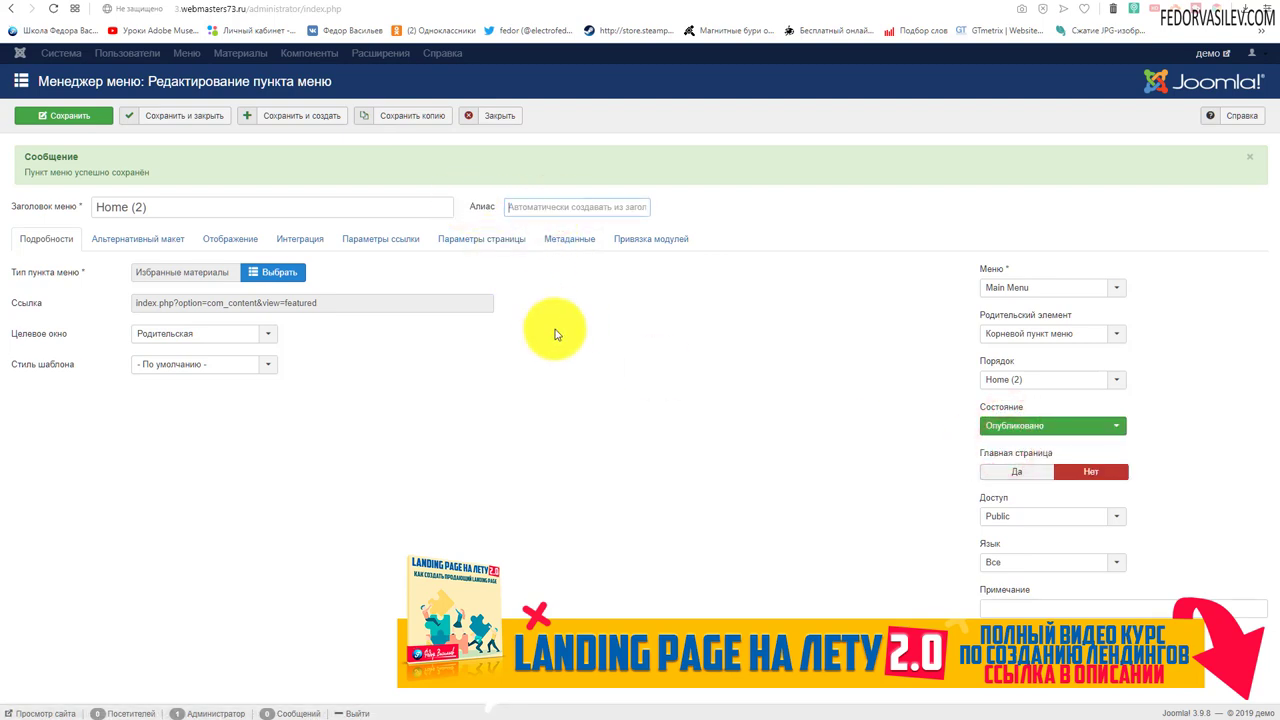
left_click_drag(160, 203, 96, 207)
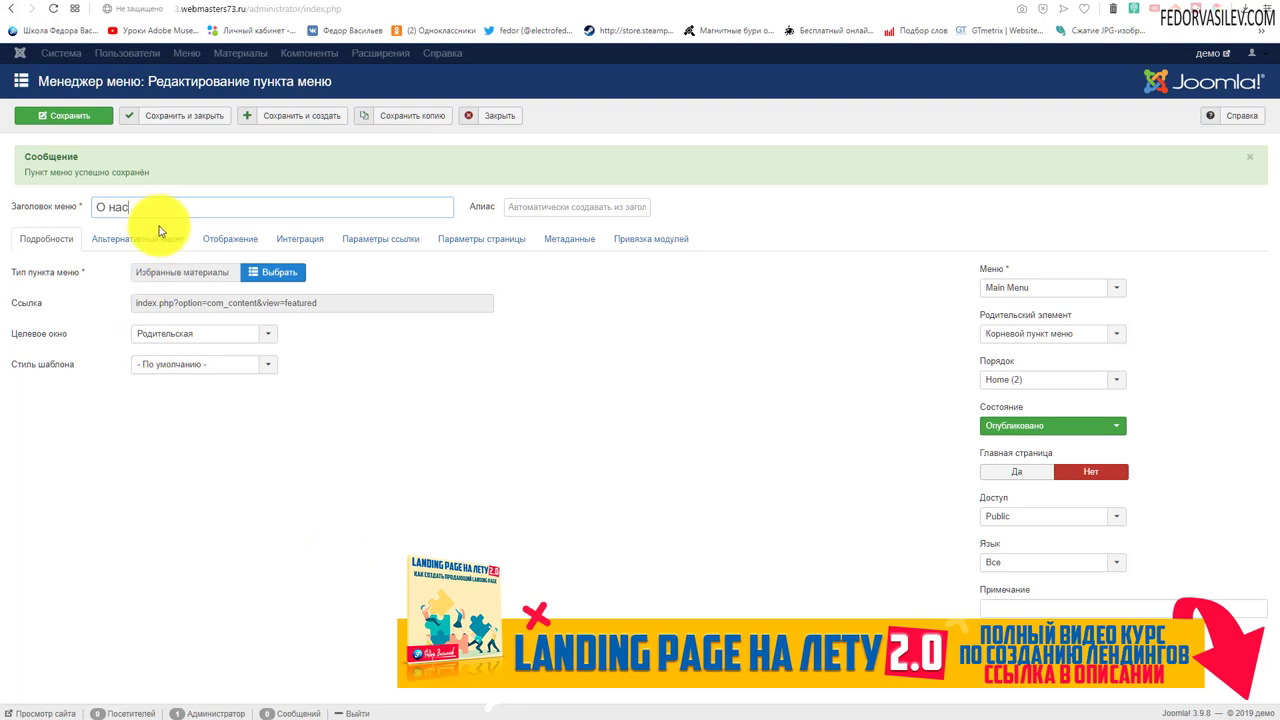
left_click(73, 120)
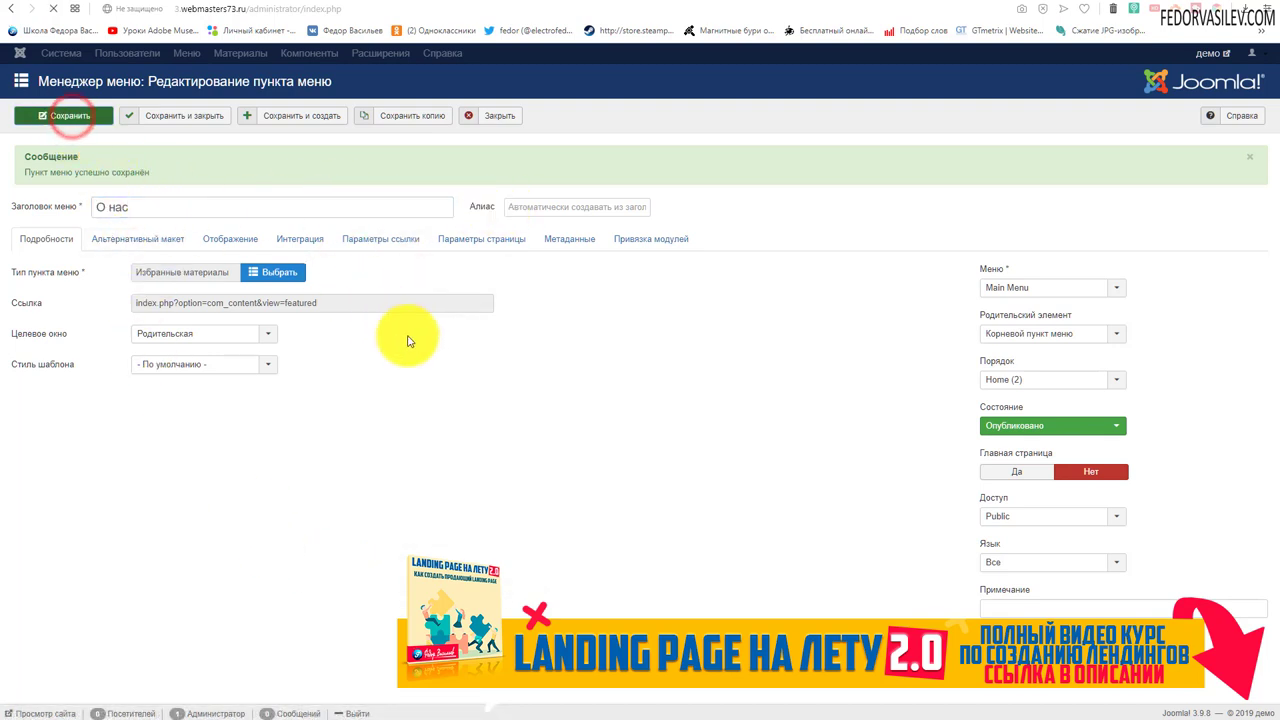
Save a copy of the "О нас" menu item as published and check the navigation menu on the live site.
left_click(424, 120)
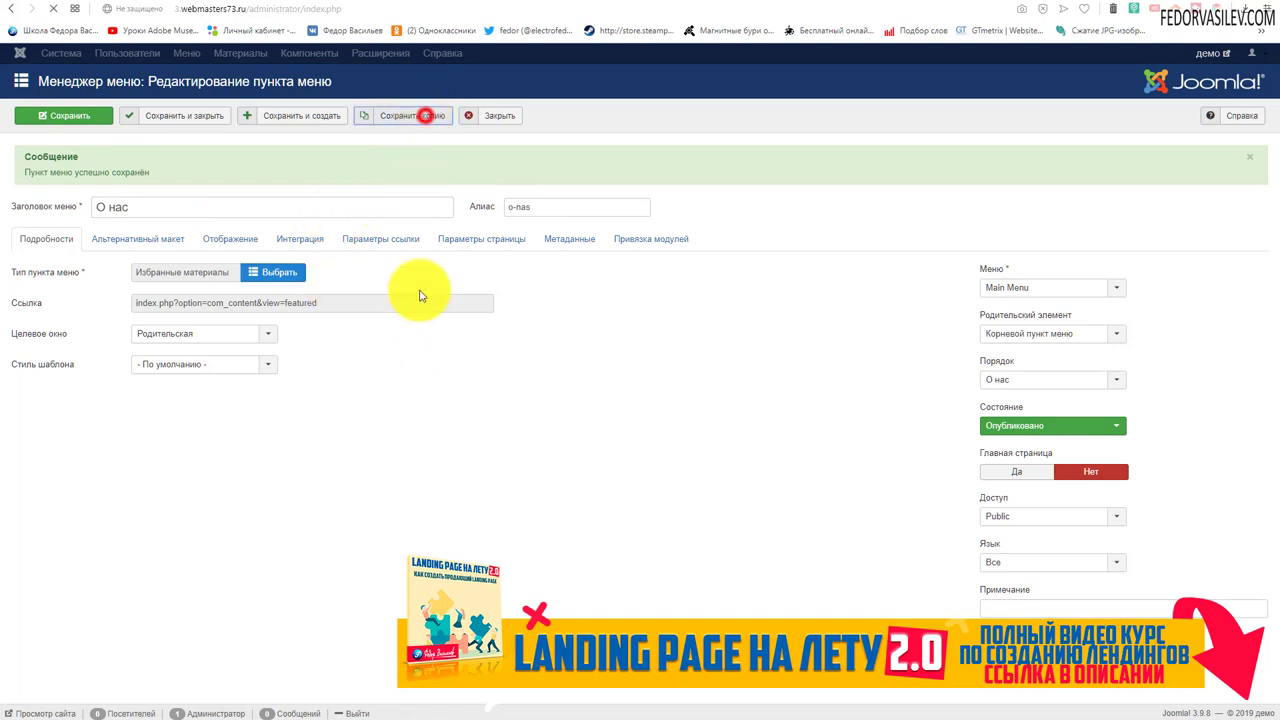
left_click(985, 426)
left_click(1000, 442)
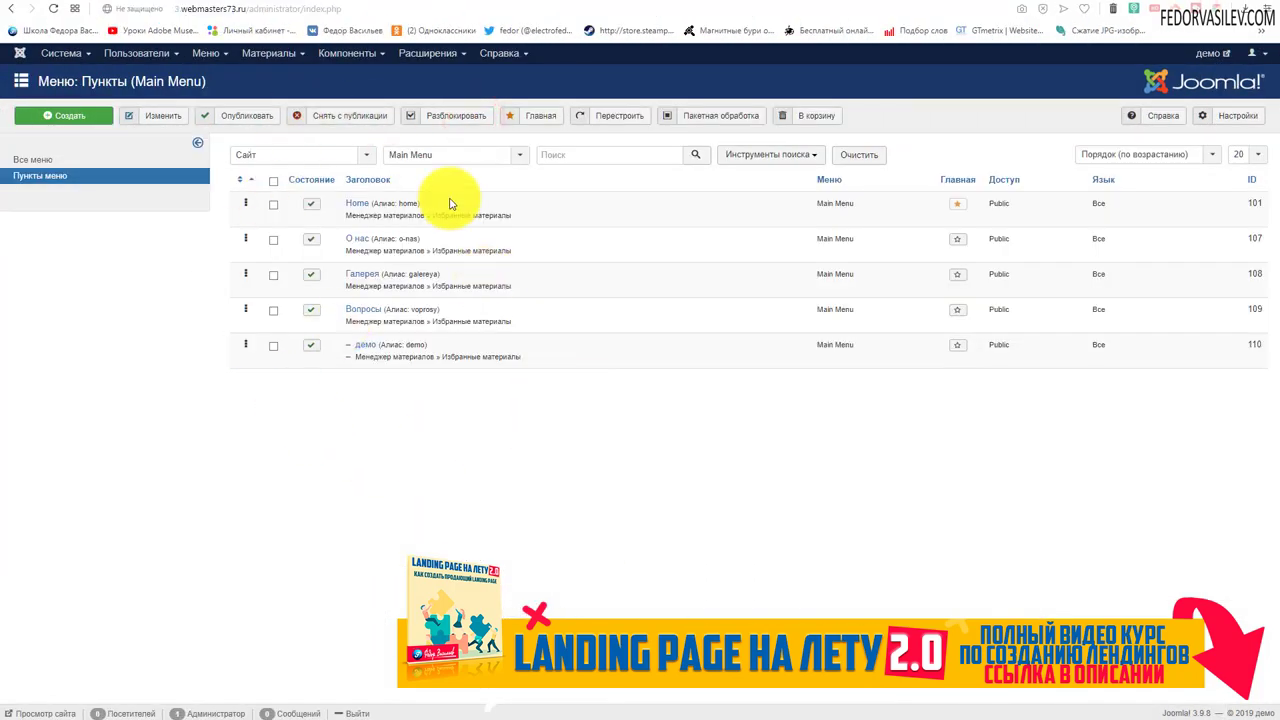
left_click(1121, 4)
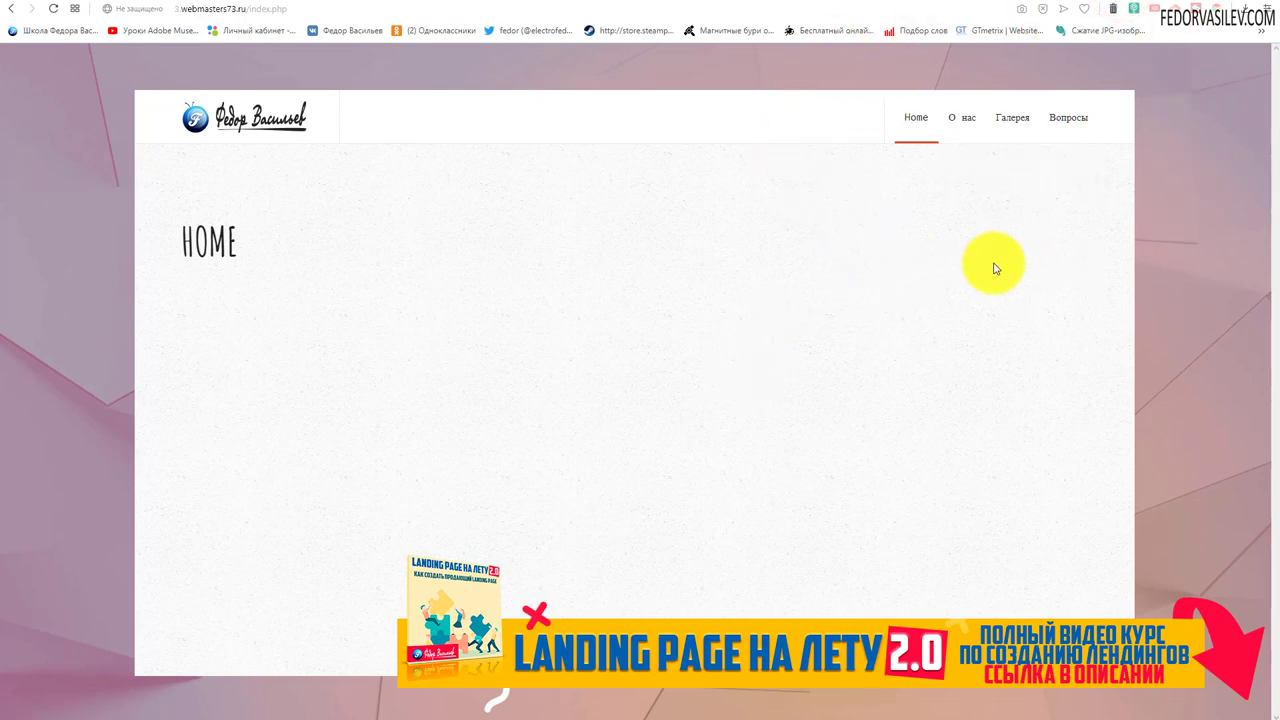
left_click(409, 5)
Examine the Конструктор section for the Home page in the yootheme style's customizer, and close the style.
left_click(414, 52)
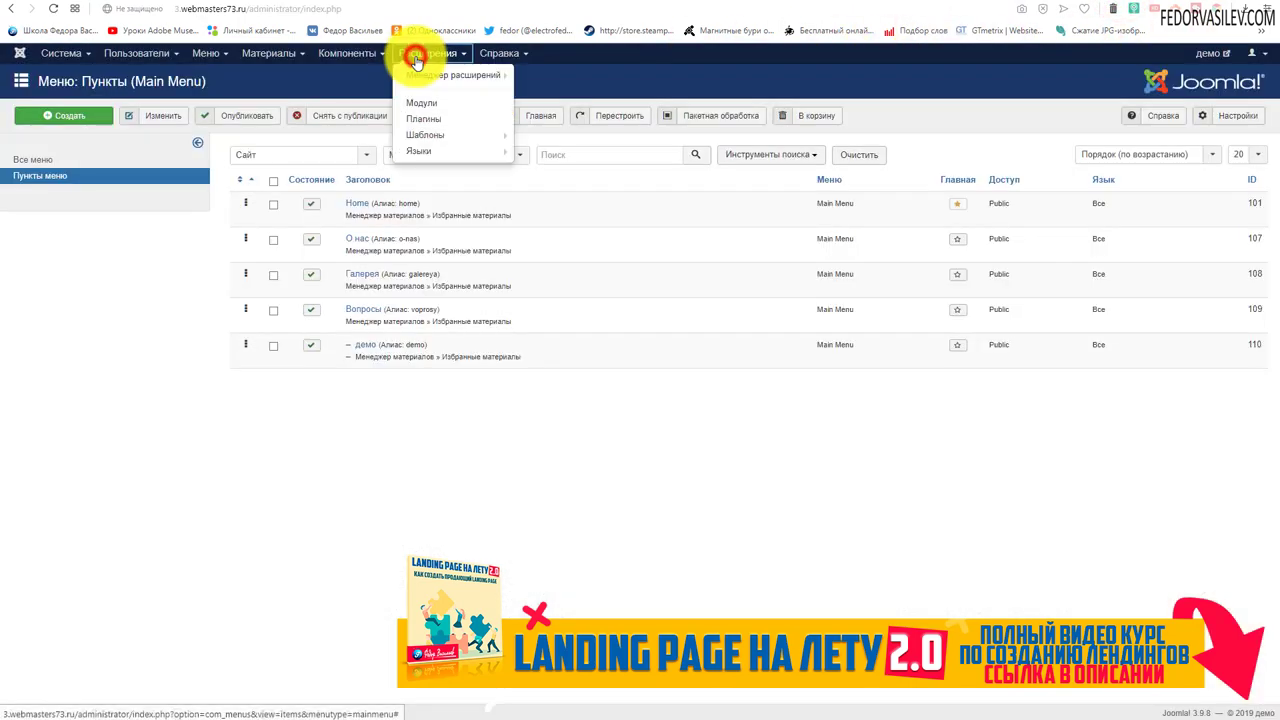
left_click(421, 135)
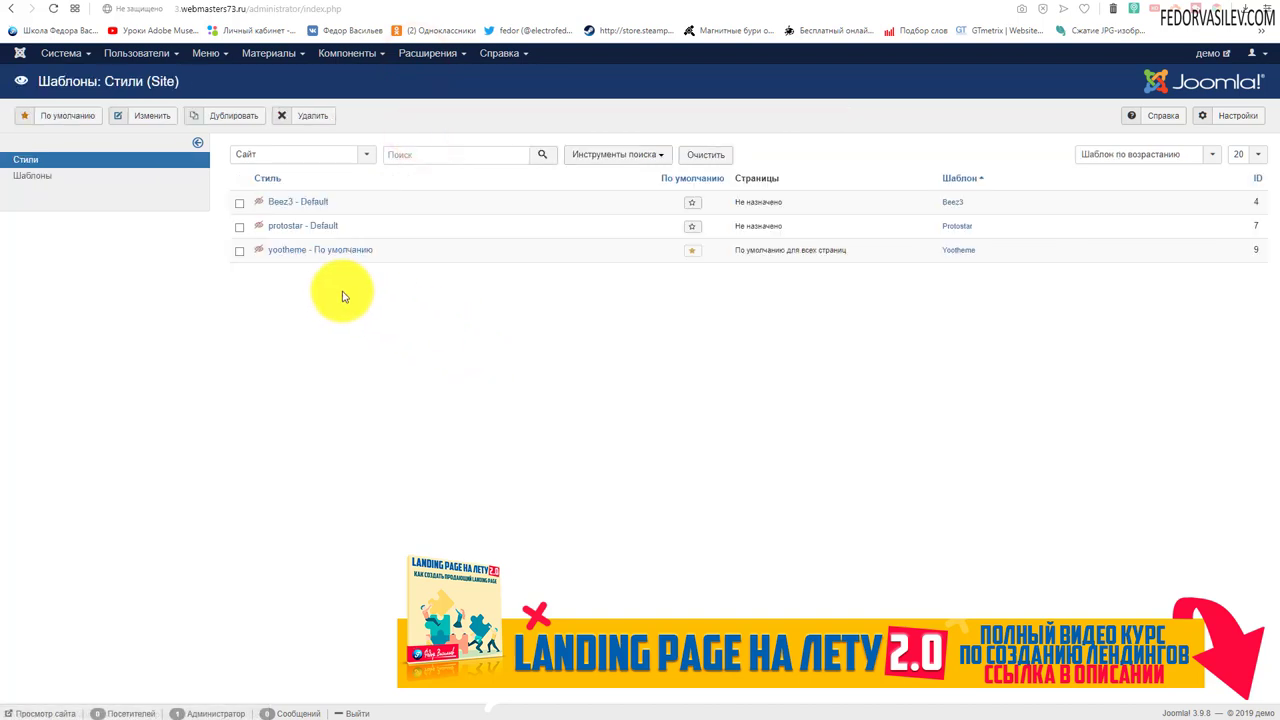
left_click(298, 251)
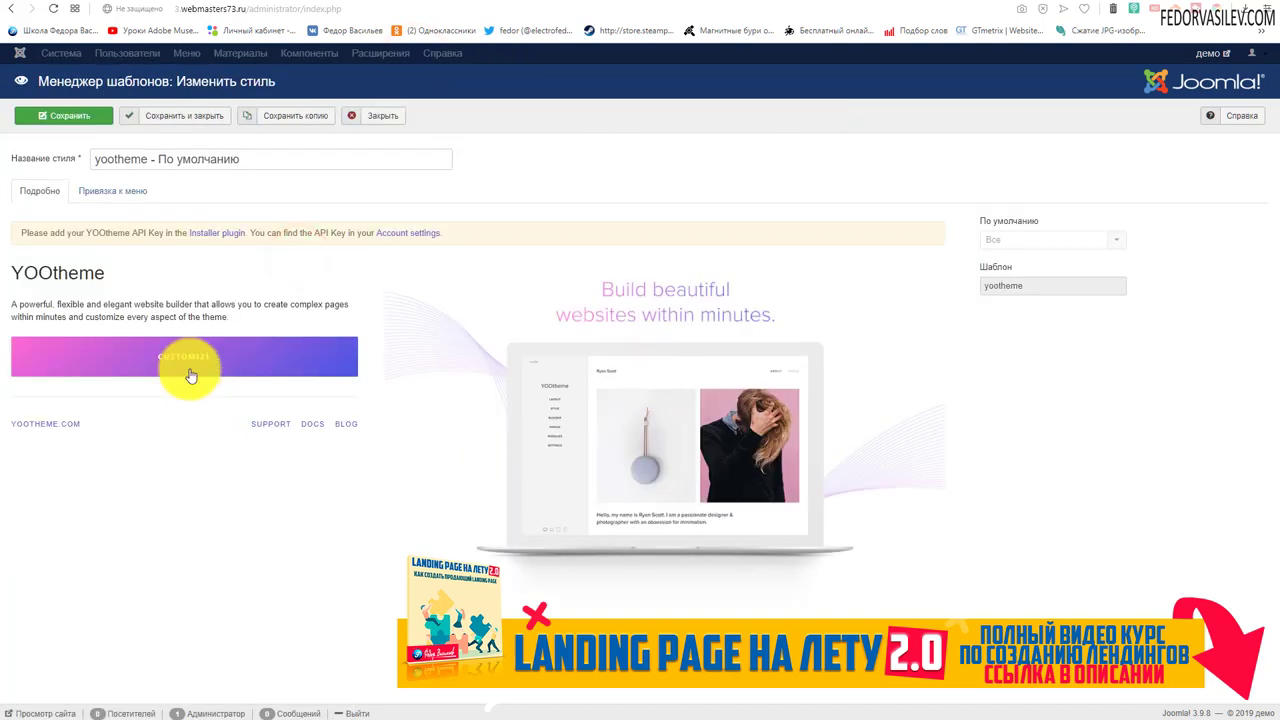
left_click(184, 356)
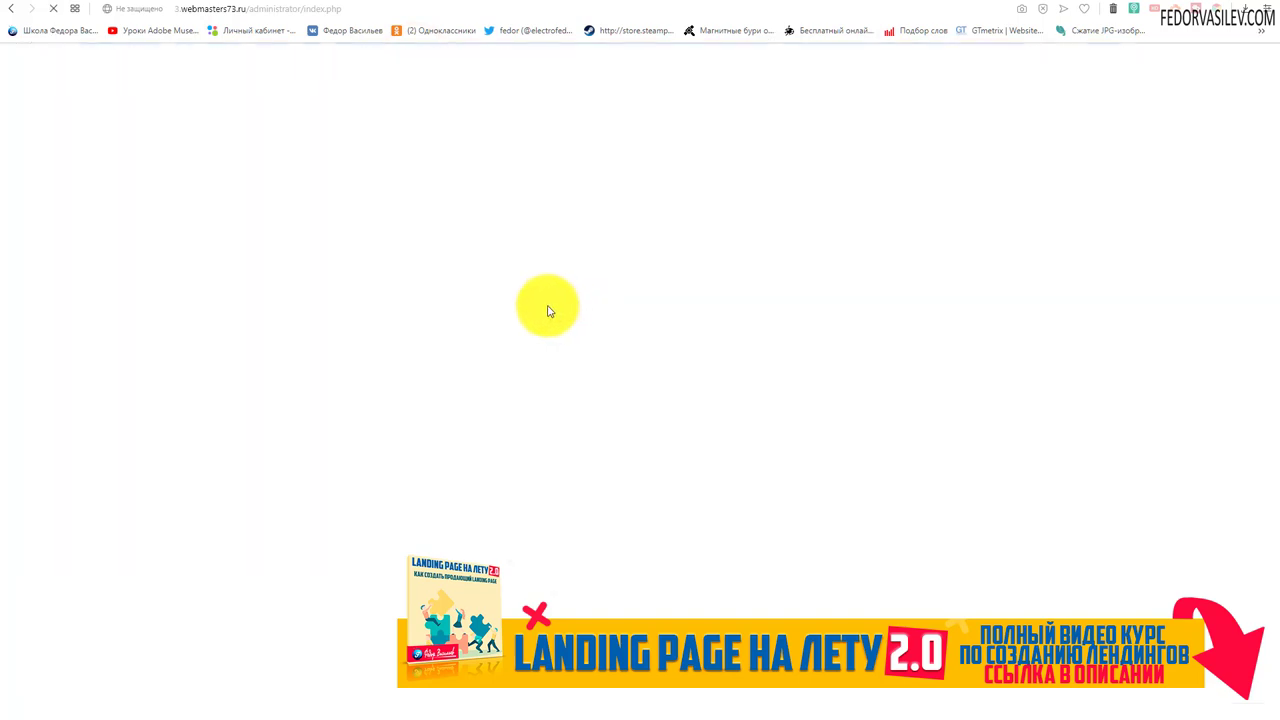
left_click(96, 233)
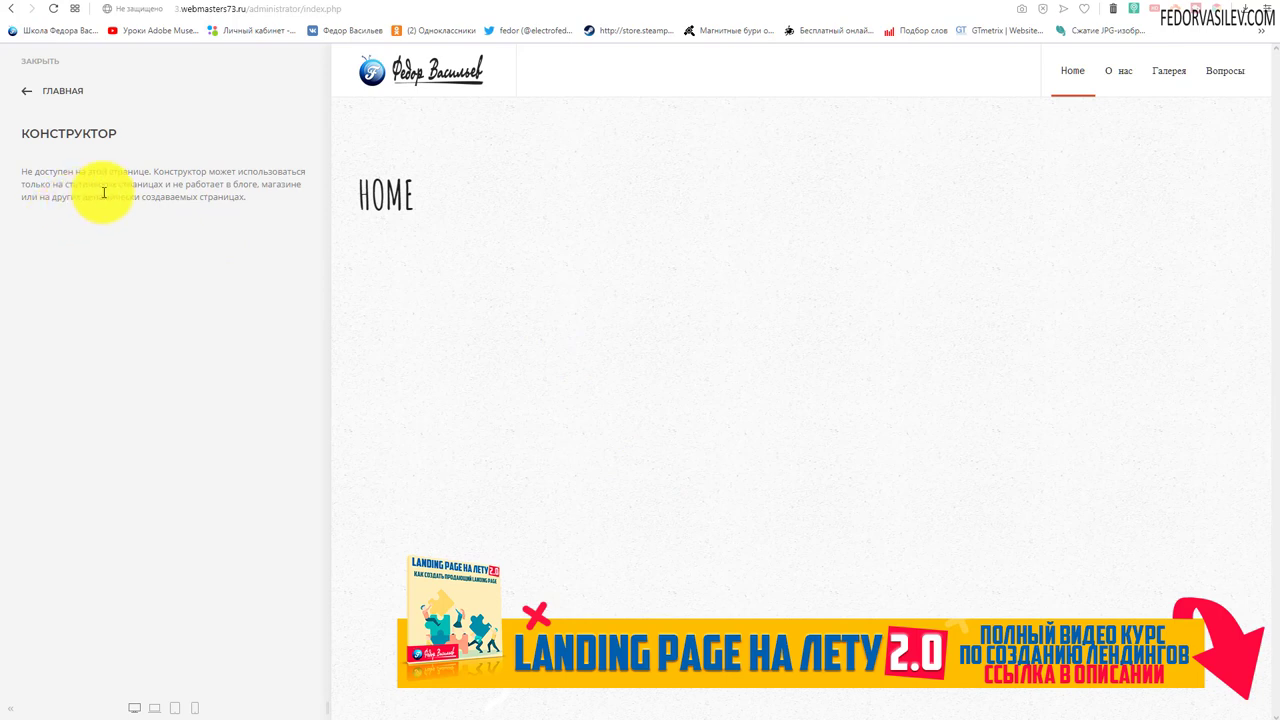
triple_click(152, 185)
left_click(202, 197)
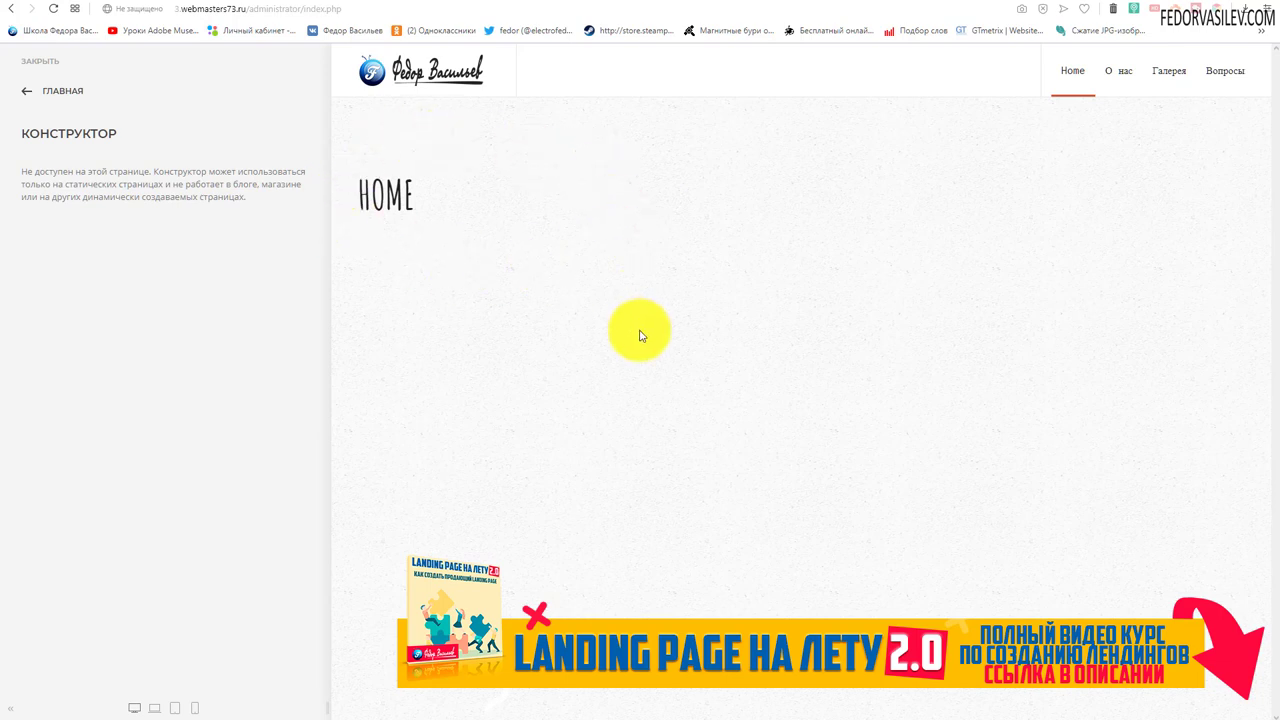
left_click(64, 94)
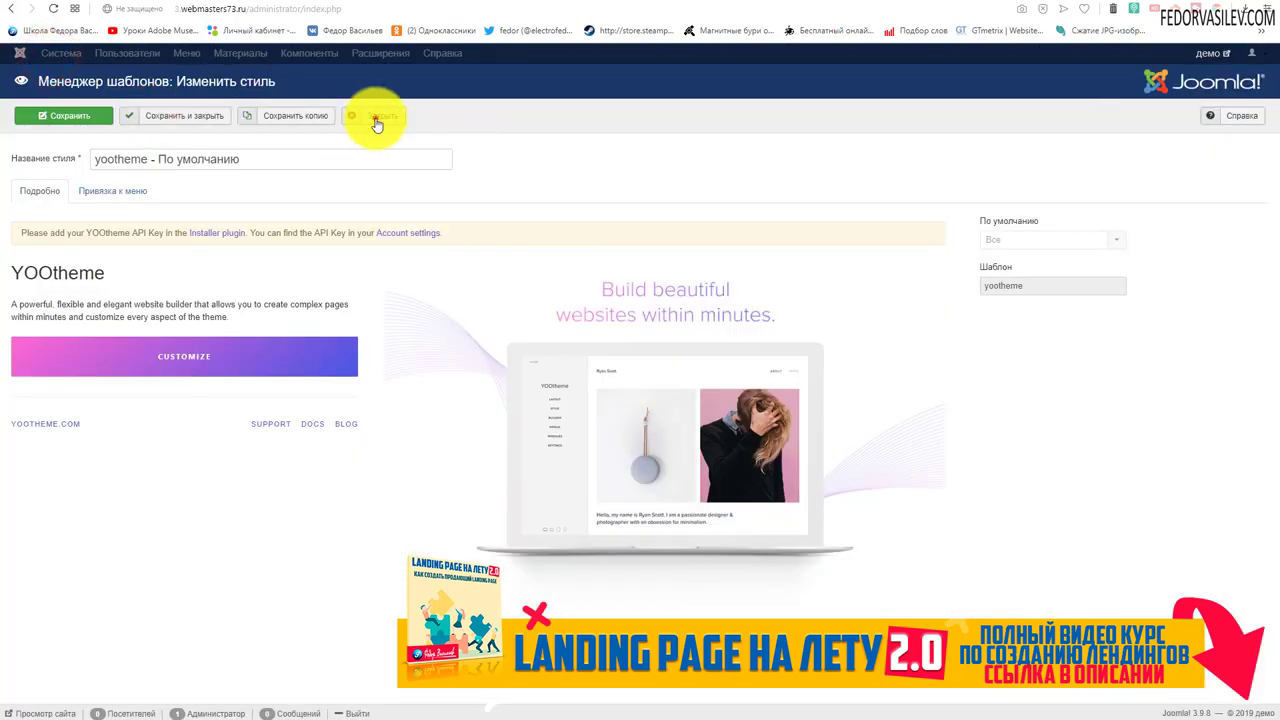
left_click(376, 115)
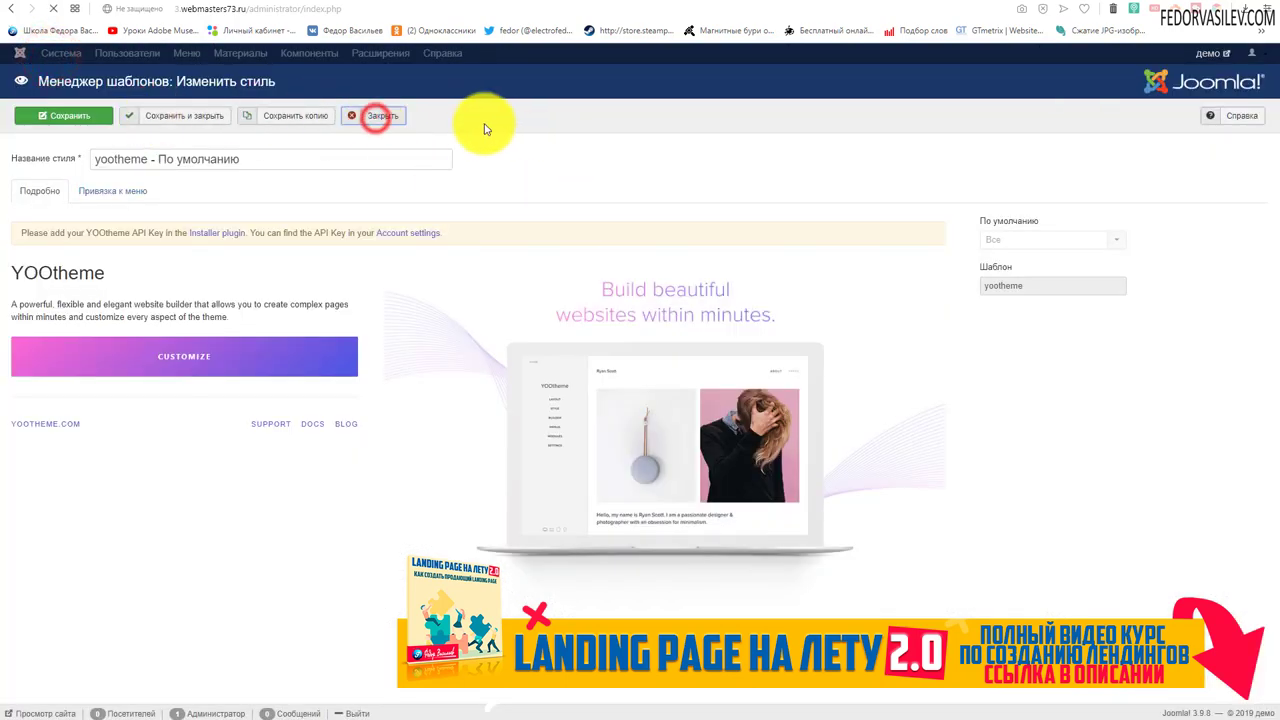
Change the title of the Main Menu's Home item to "Главная".
left_click(208, 57)
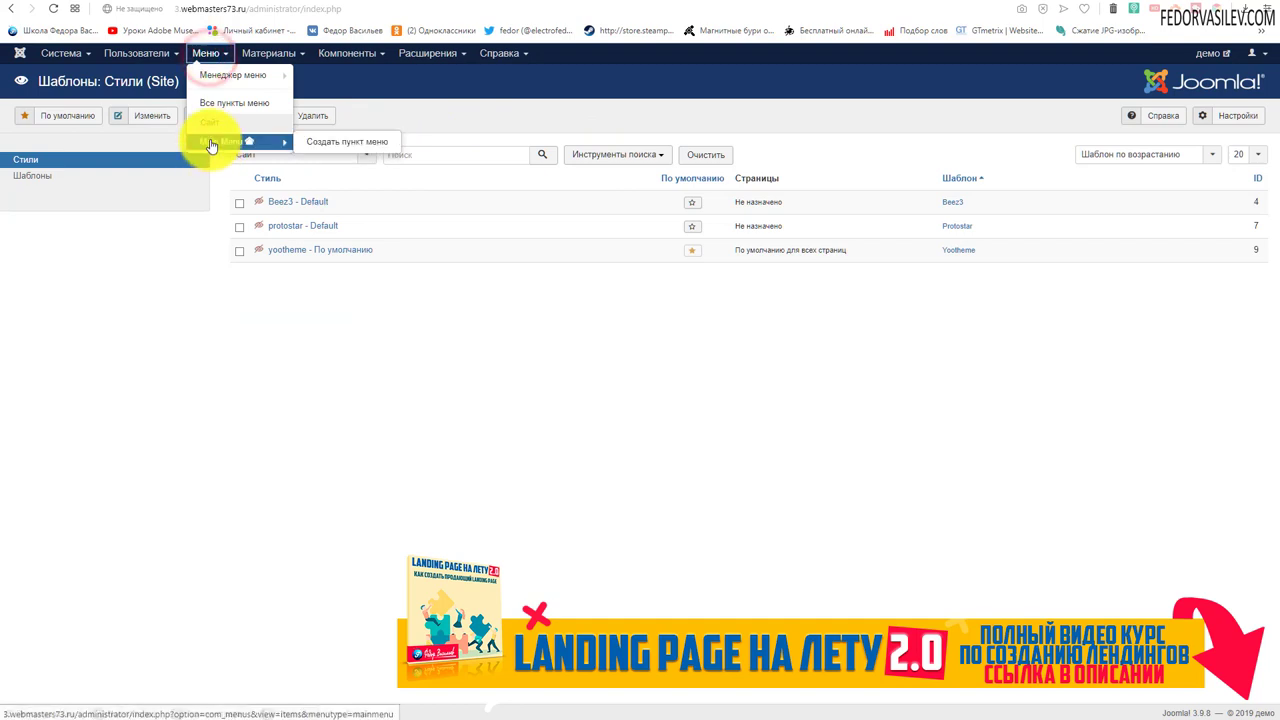
left_click(206, 140)
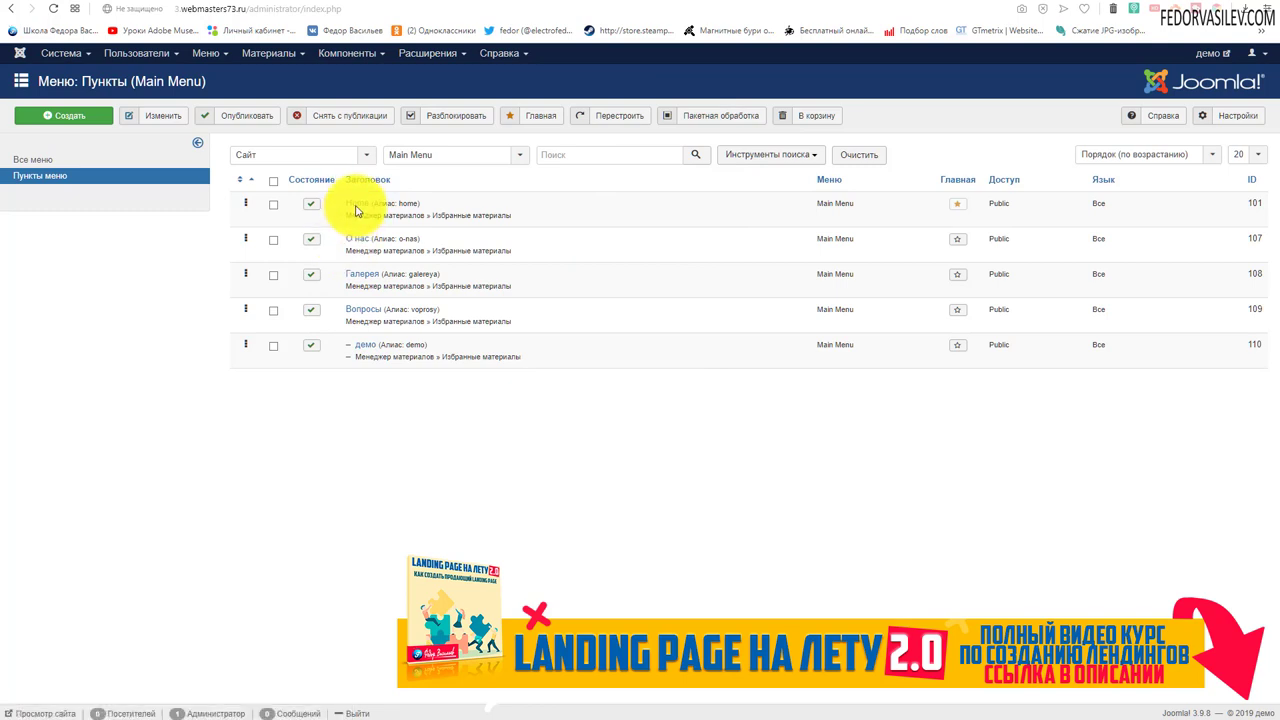
left_click(357, 204)
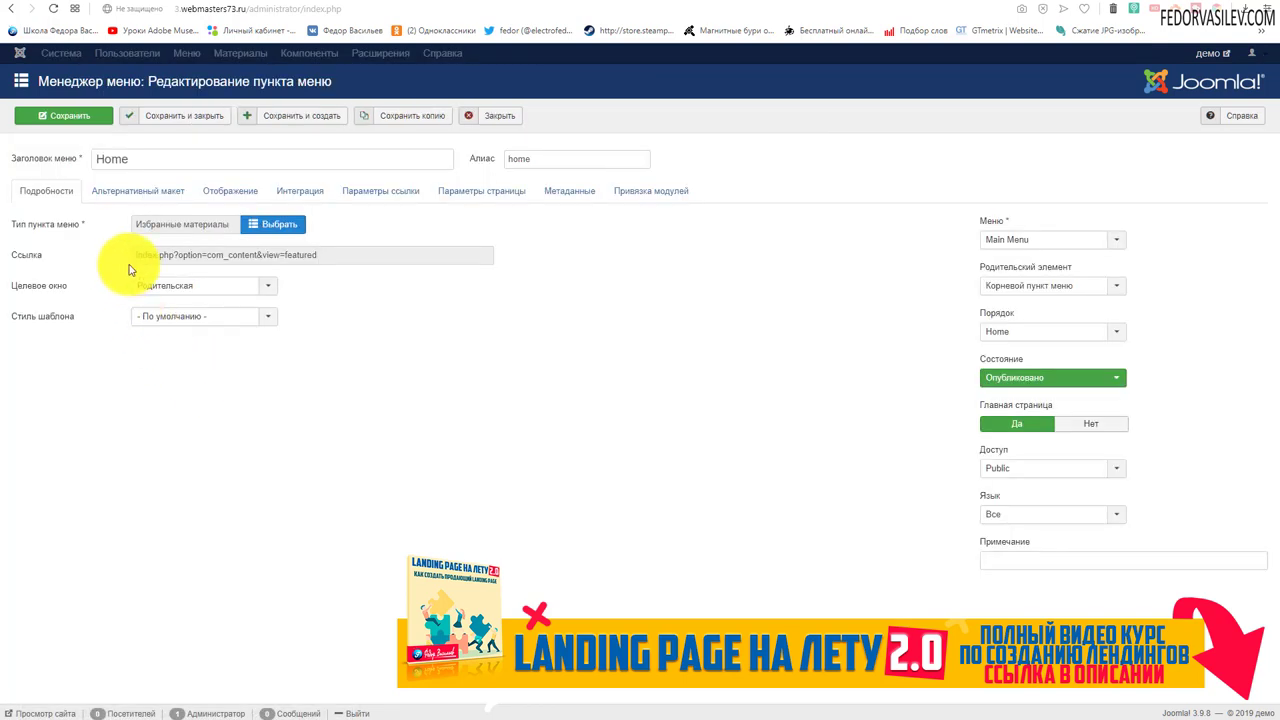
double_click(145, 160)
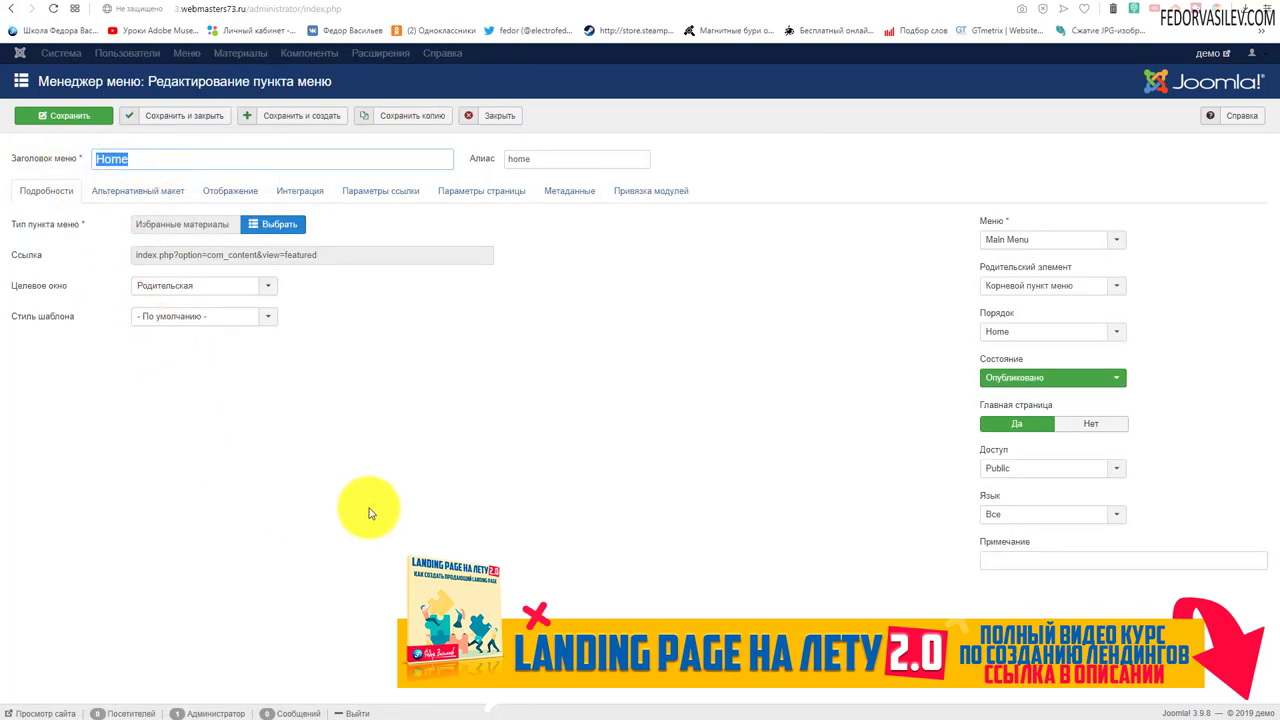
type("Главная")
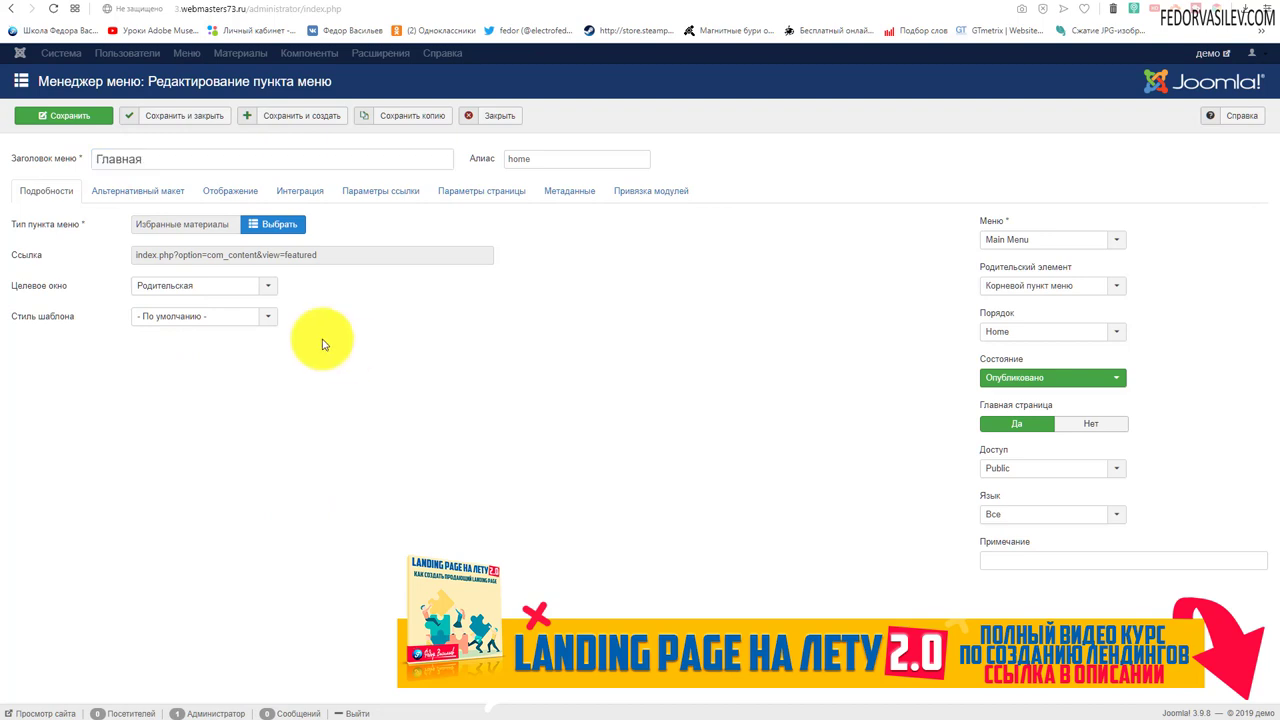
Set the menu item's type to the single article type "Материал" from "Менеджер материалов".
left_click(271, 228)
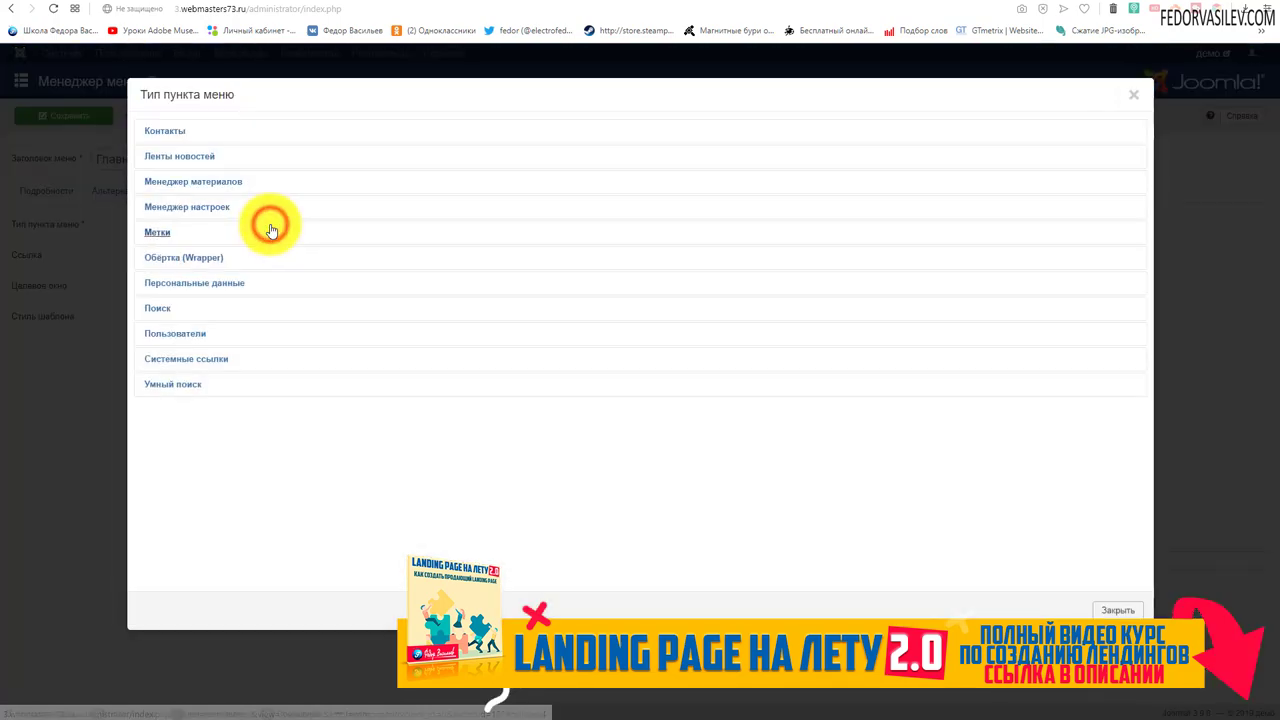
left_click(108, 398)
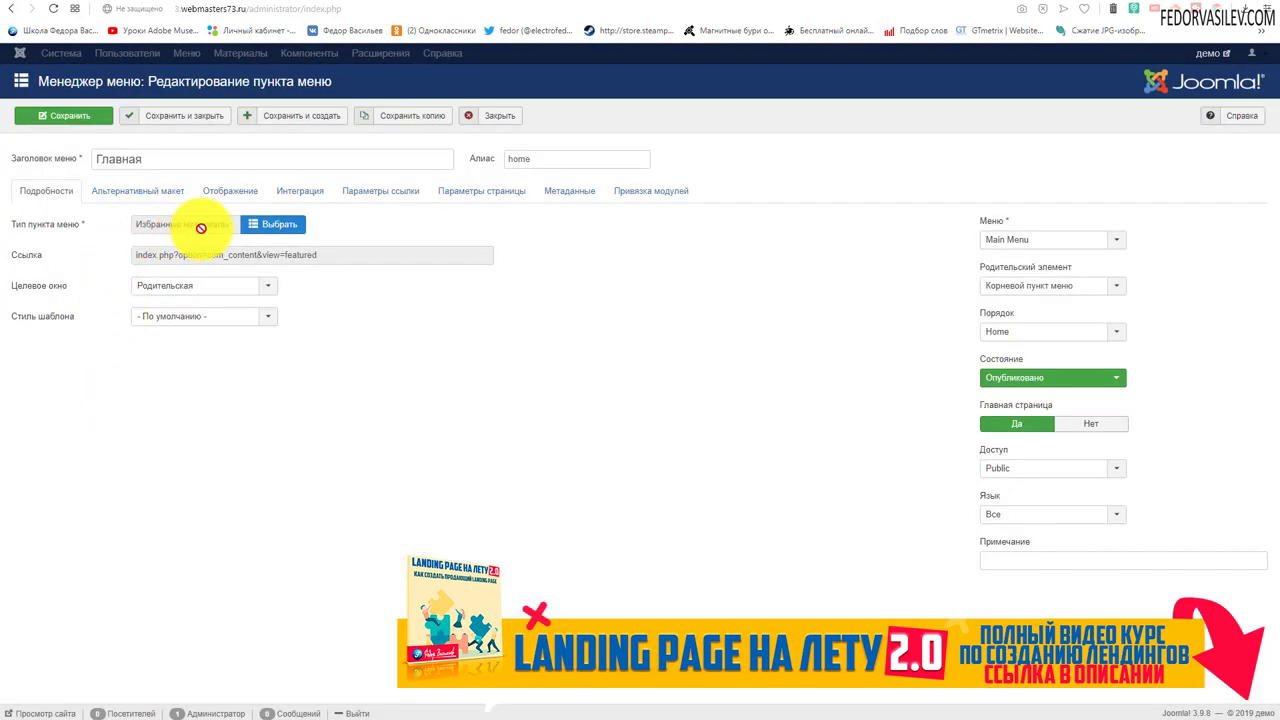
left_click(274, 224)
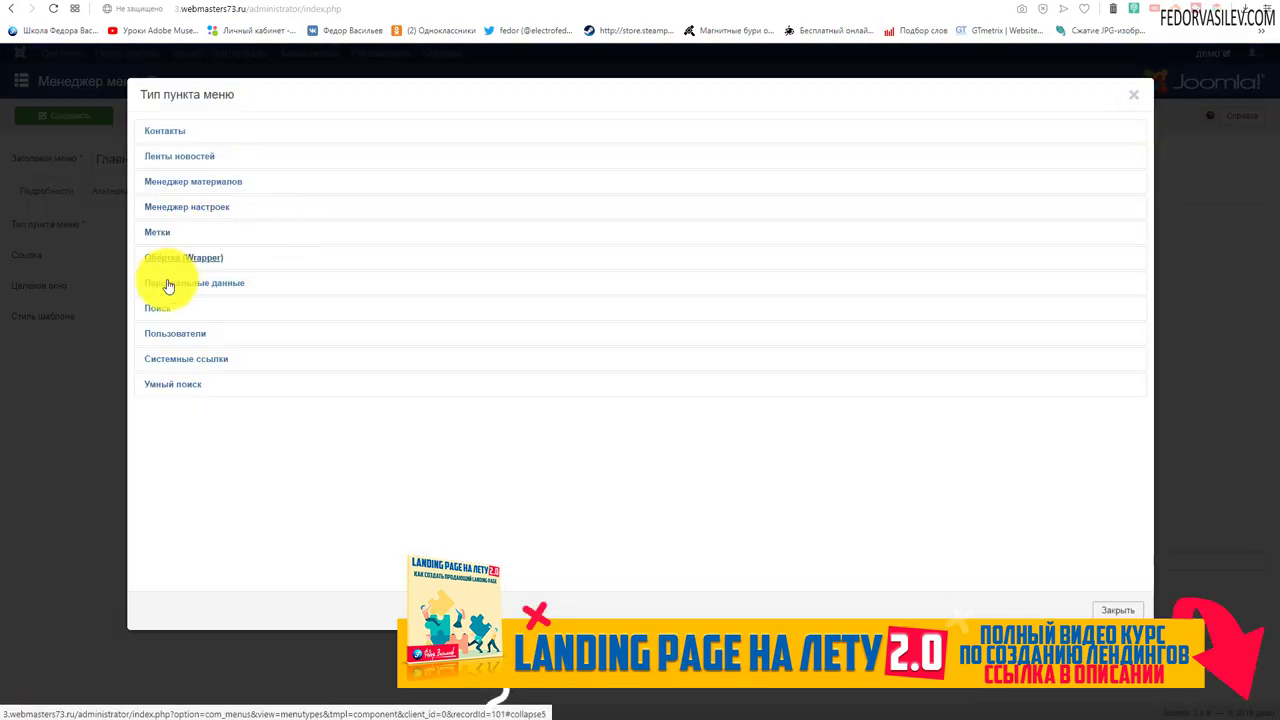
left_click(162, 184)
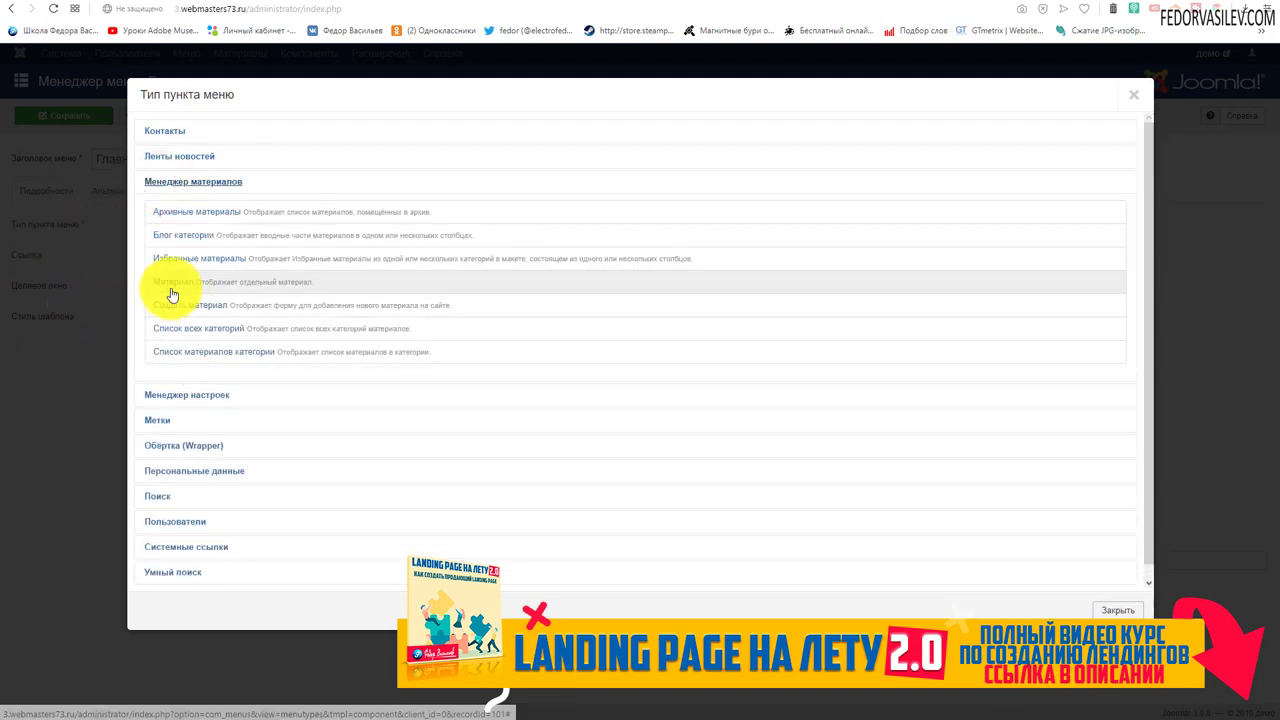
left_click(171, 286)
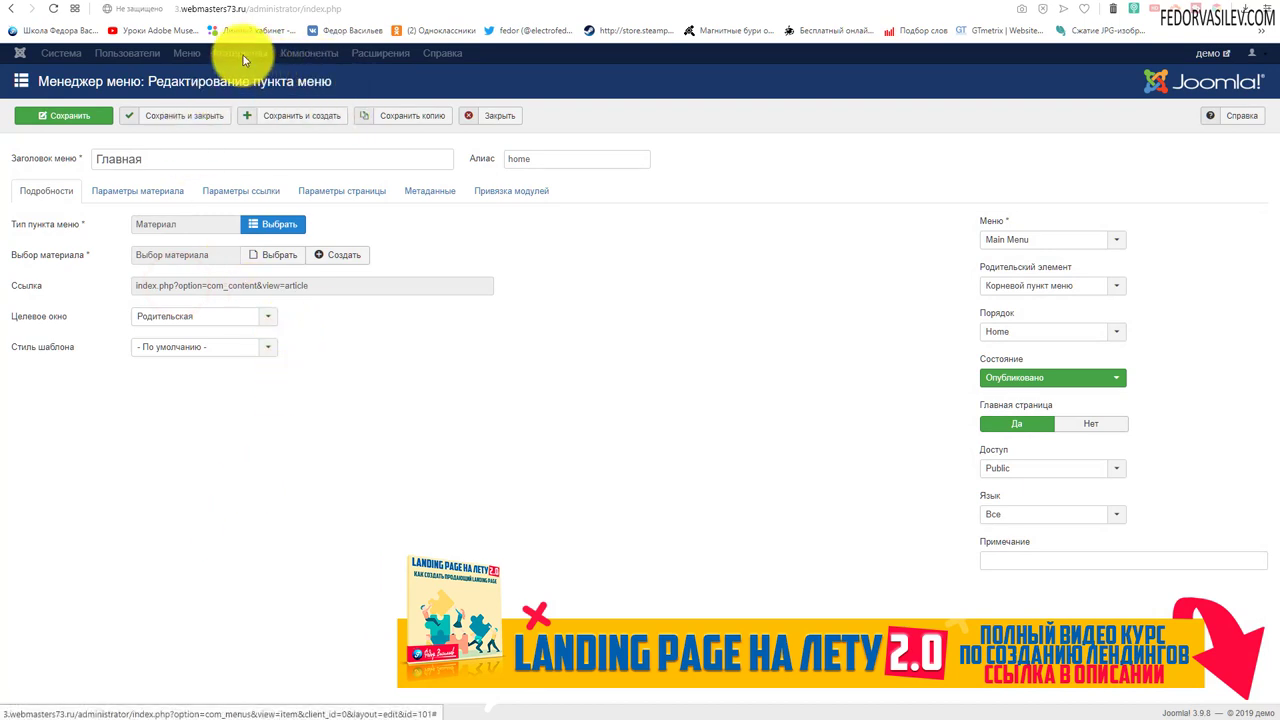
Create an article titled "тест" as the menu item's linked article, and save and close the item.
left_click(343, 257)
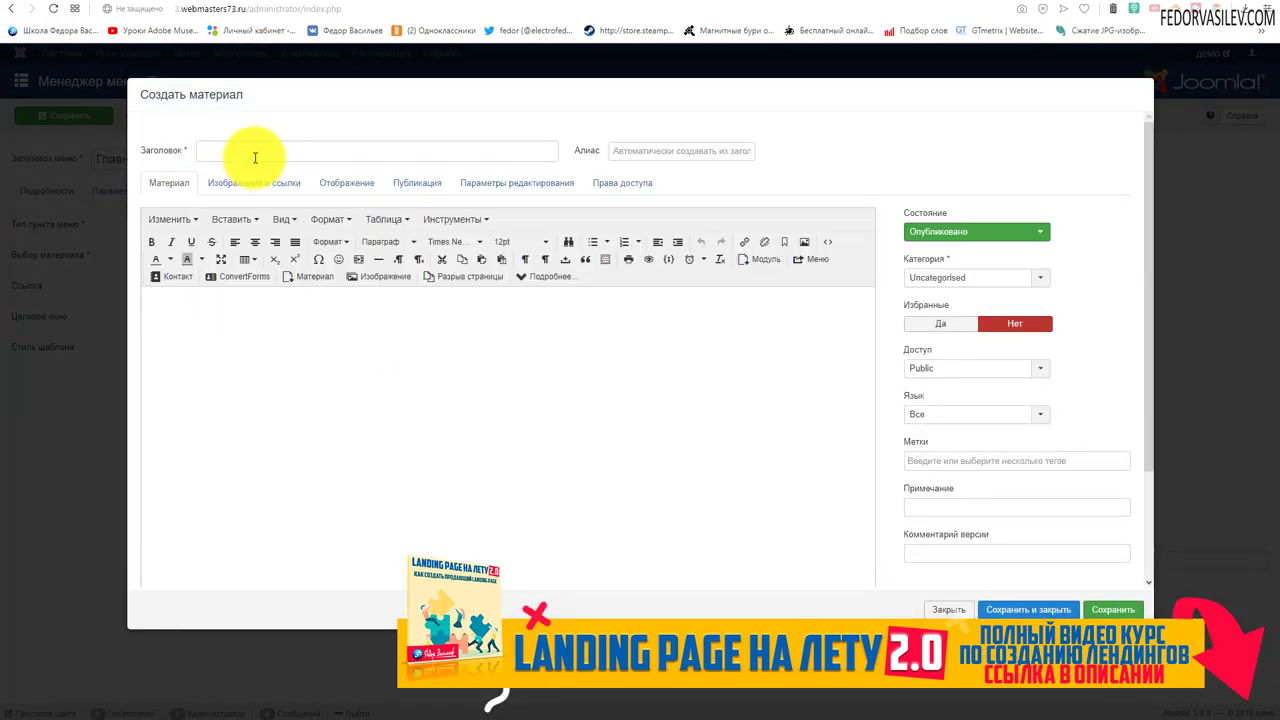
left_click(252, 152)
type("тест")
left_click(285, 120)
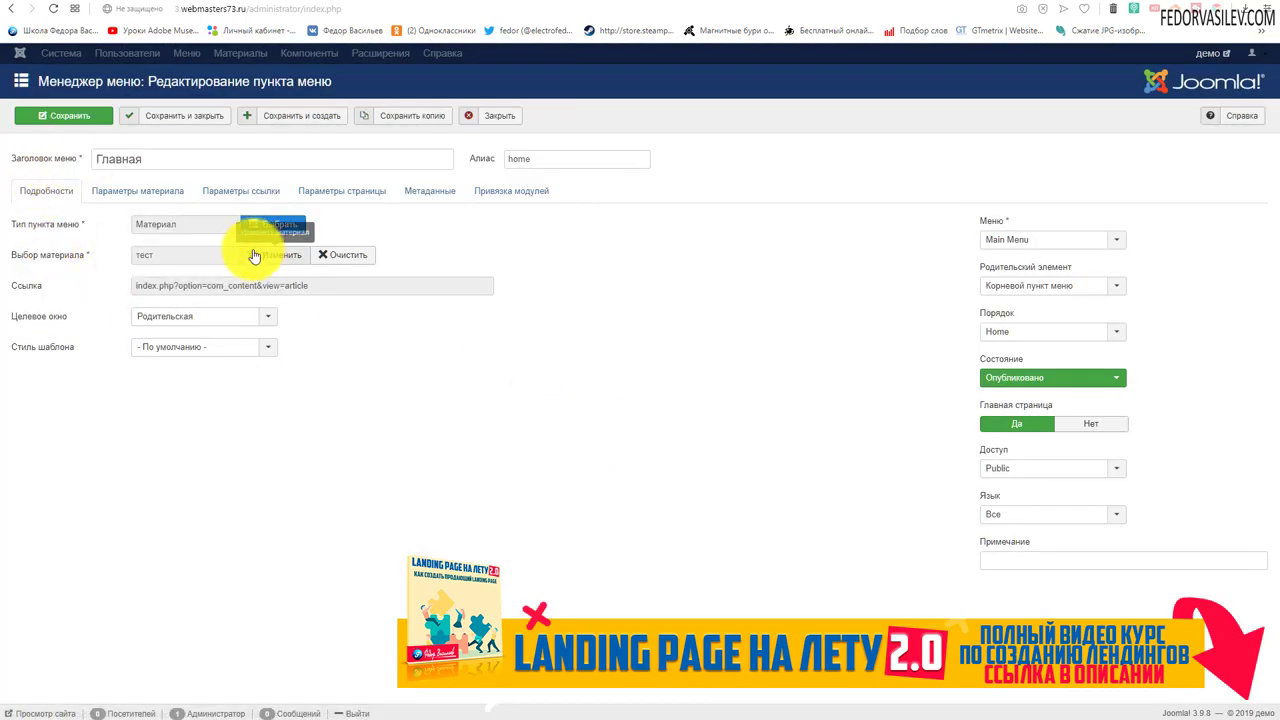
mouse_move(63, 262)
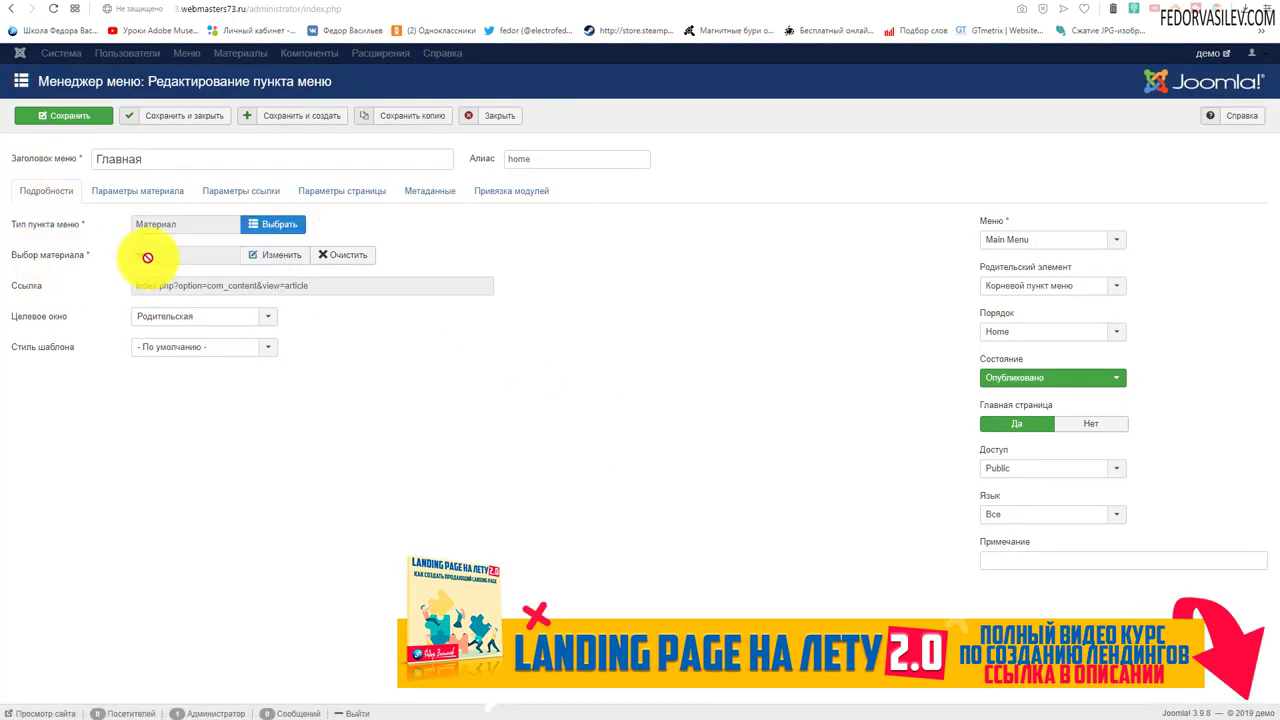
left_click(175, 118)
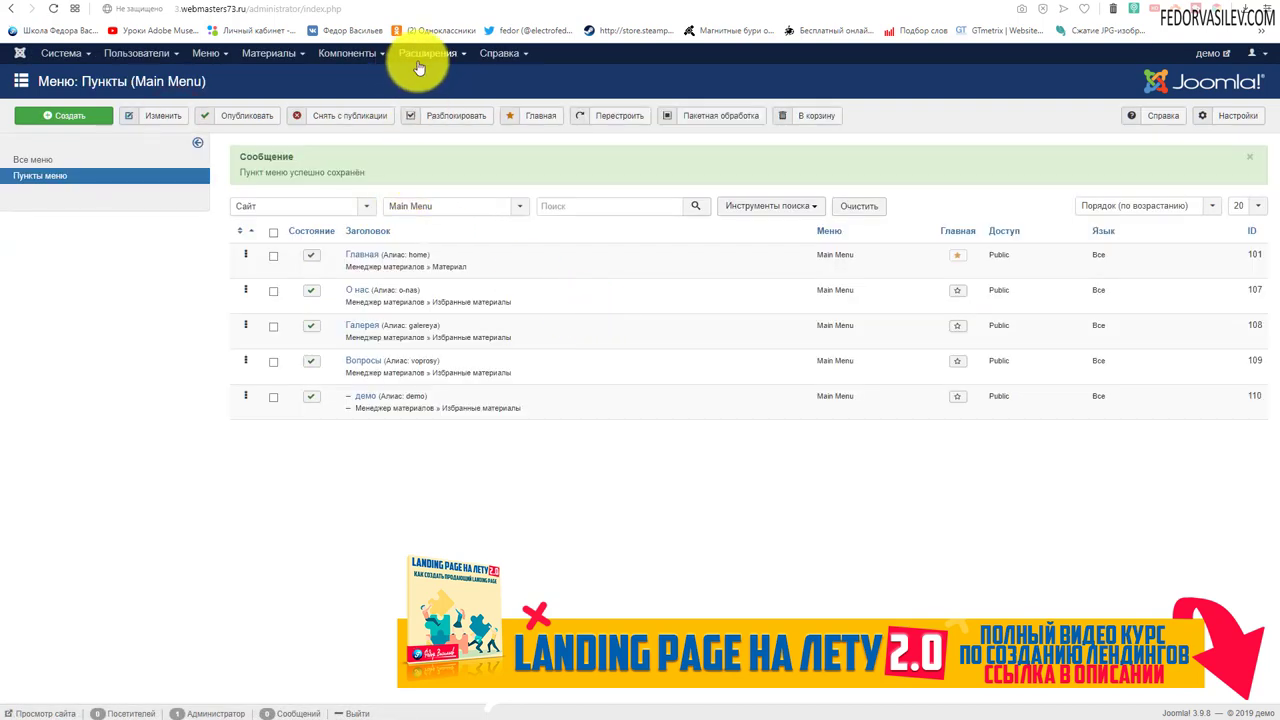
Open the customizer of the default yootheme template style.
left_click(421, 56)
left_click(425, 132)
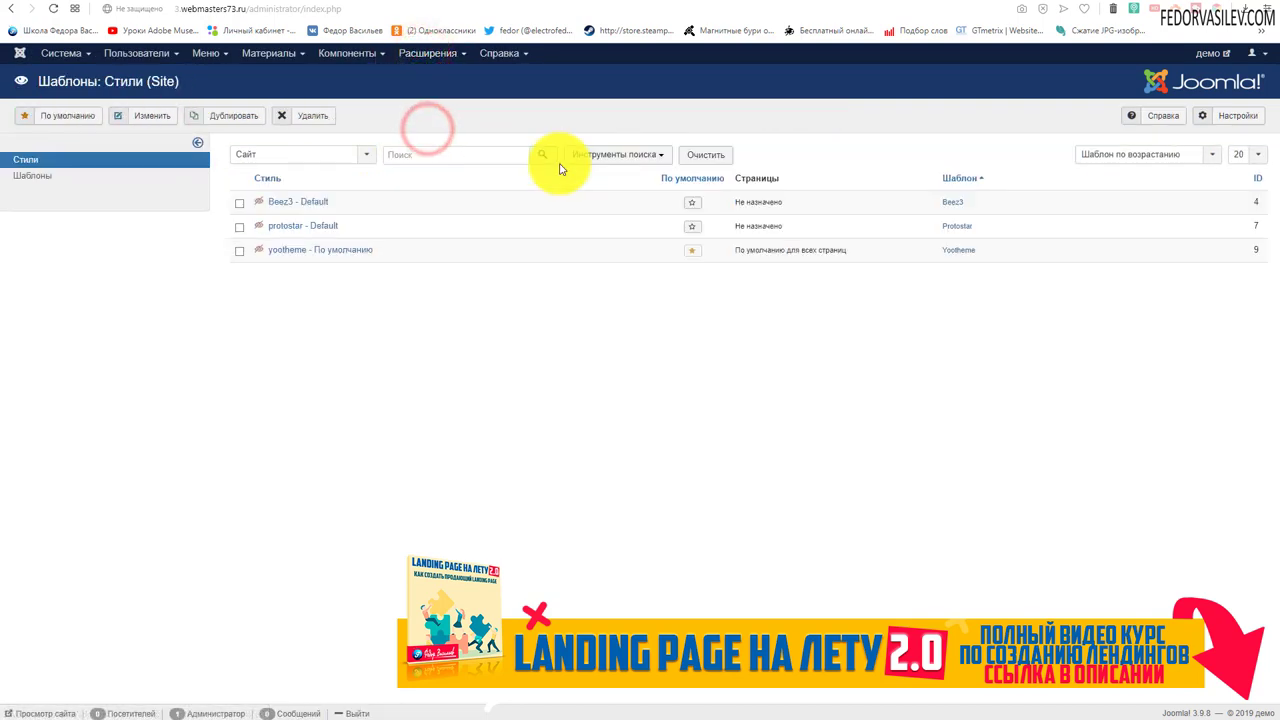
left_click(304, 250)
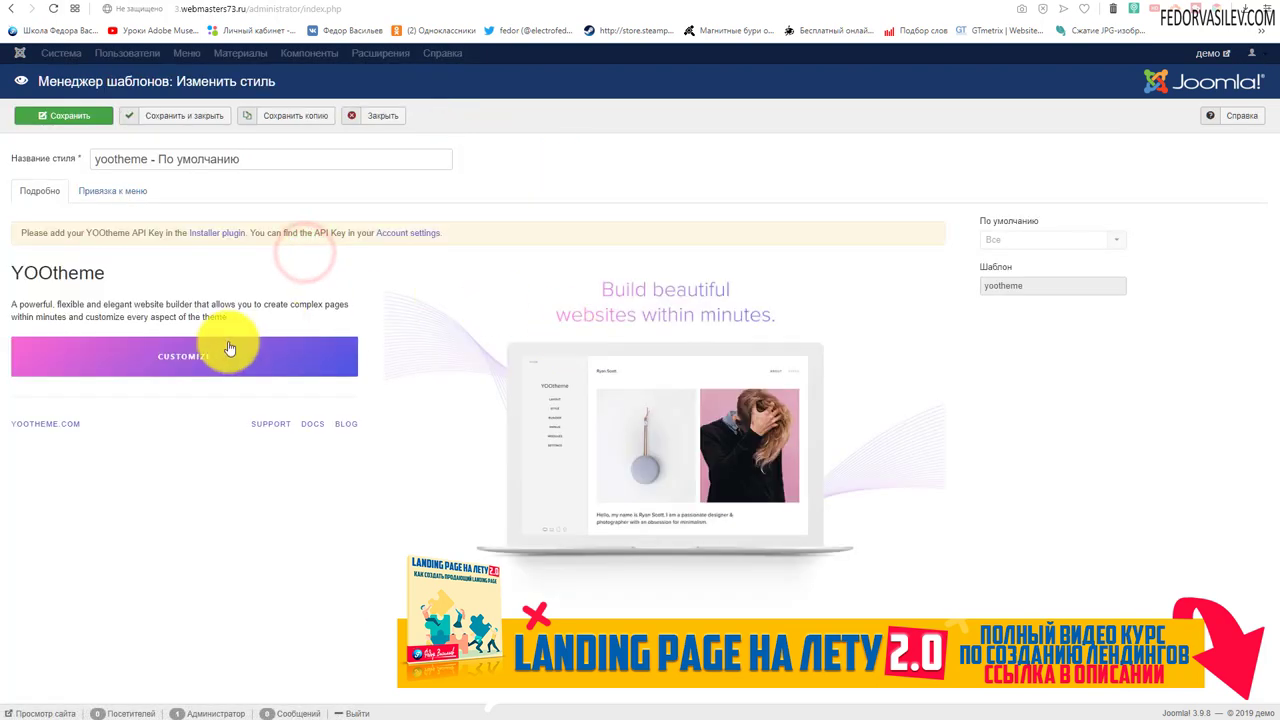
left_click(160, 356)
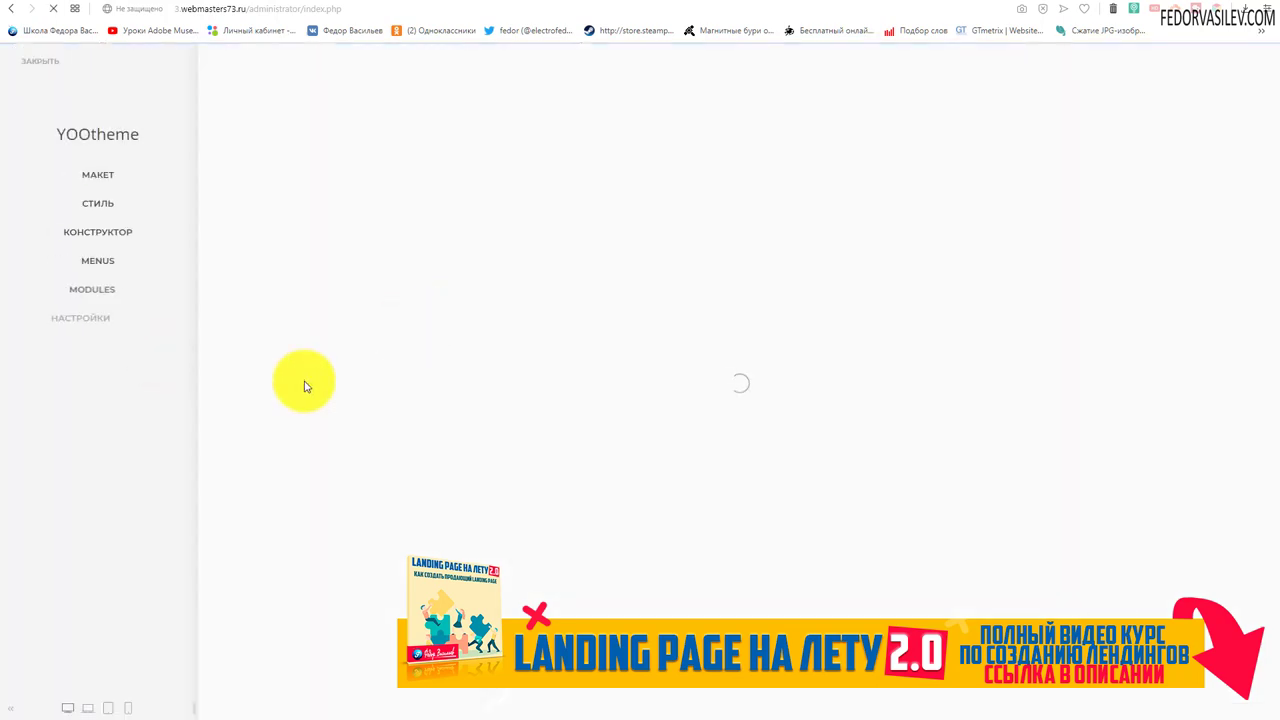
Create a new builder layout for the home page, save the page and check the refreshed live site.
left_click(100, 236)
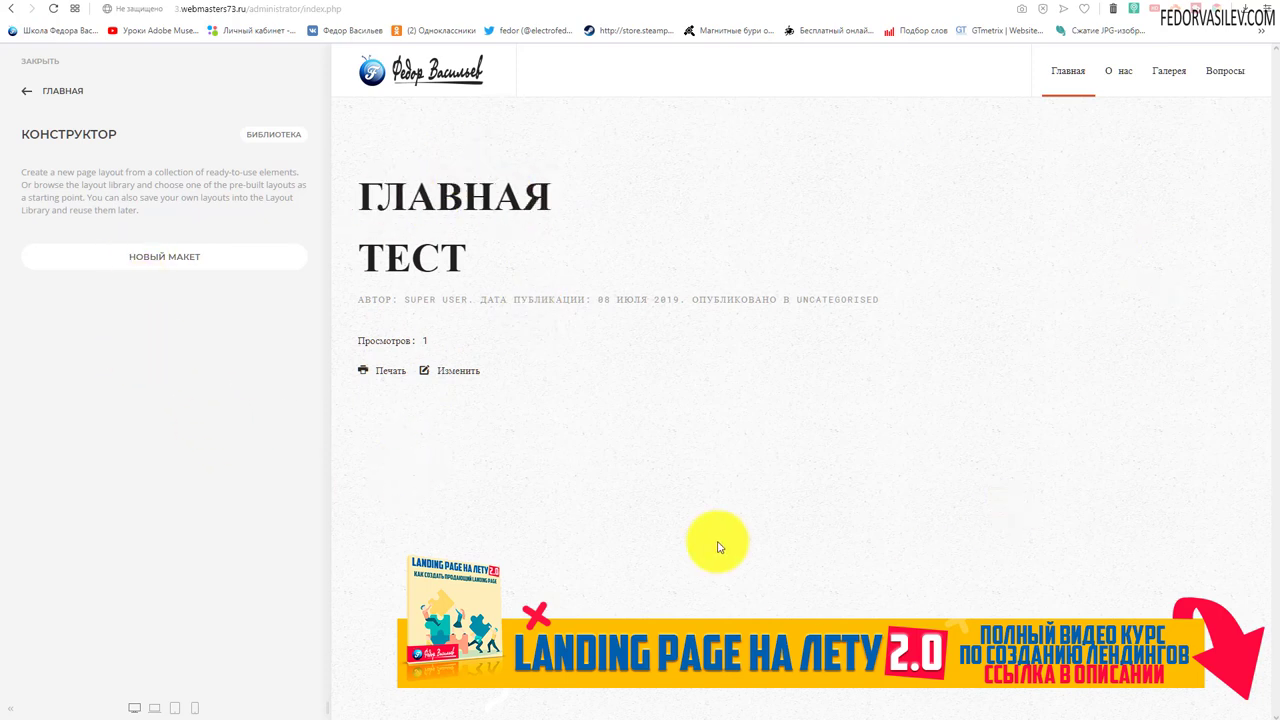
left_click(147, 263)
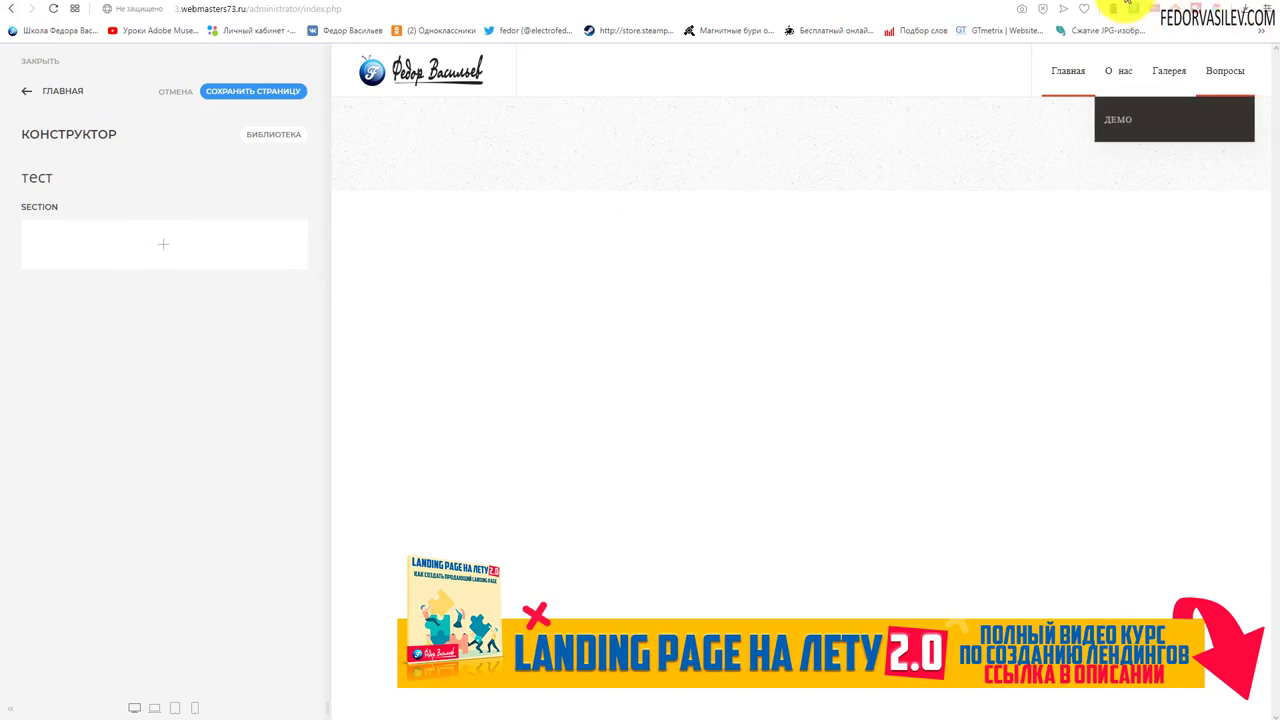
left_click(231, 97)
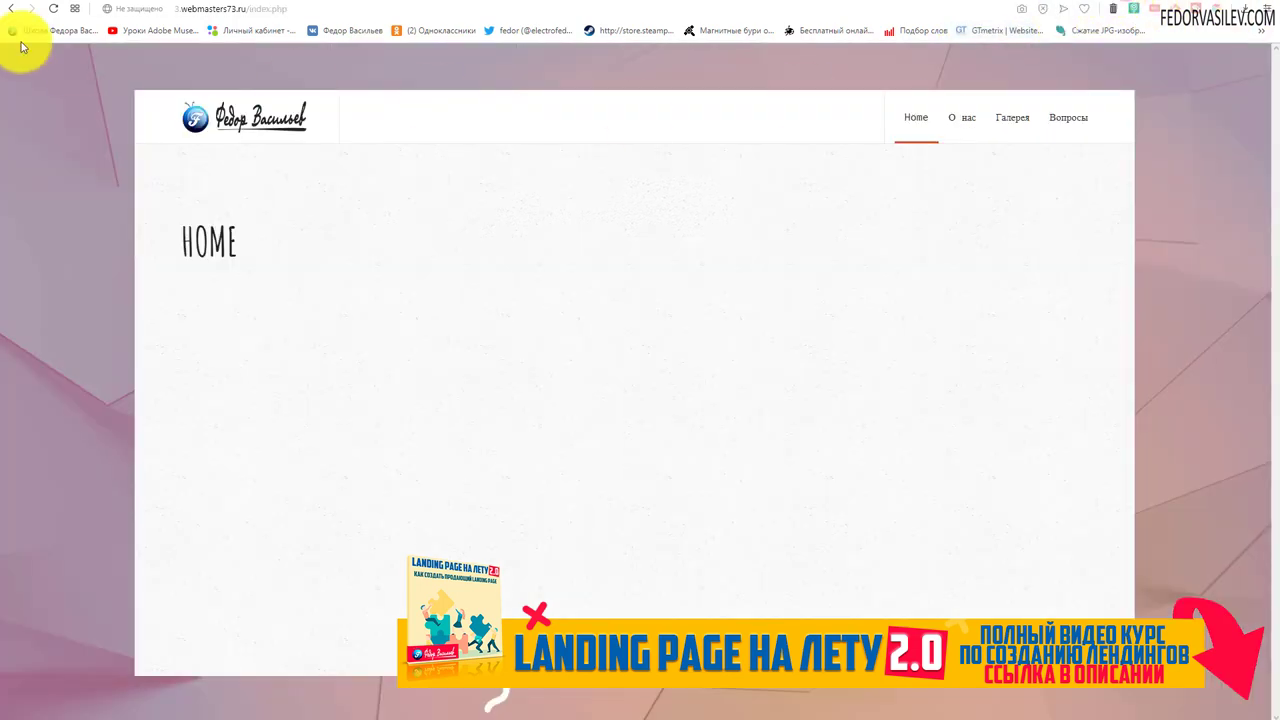
left_click(53, 9)
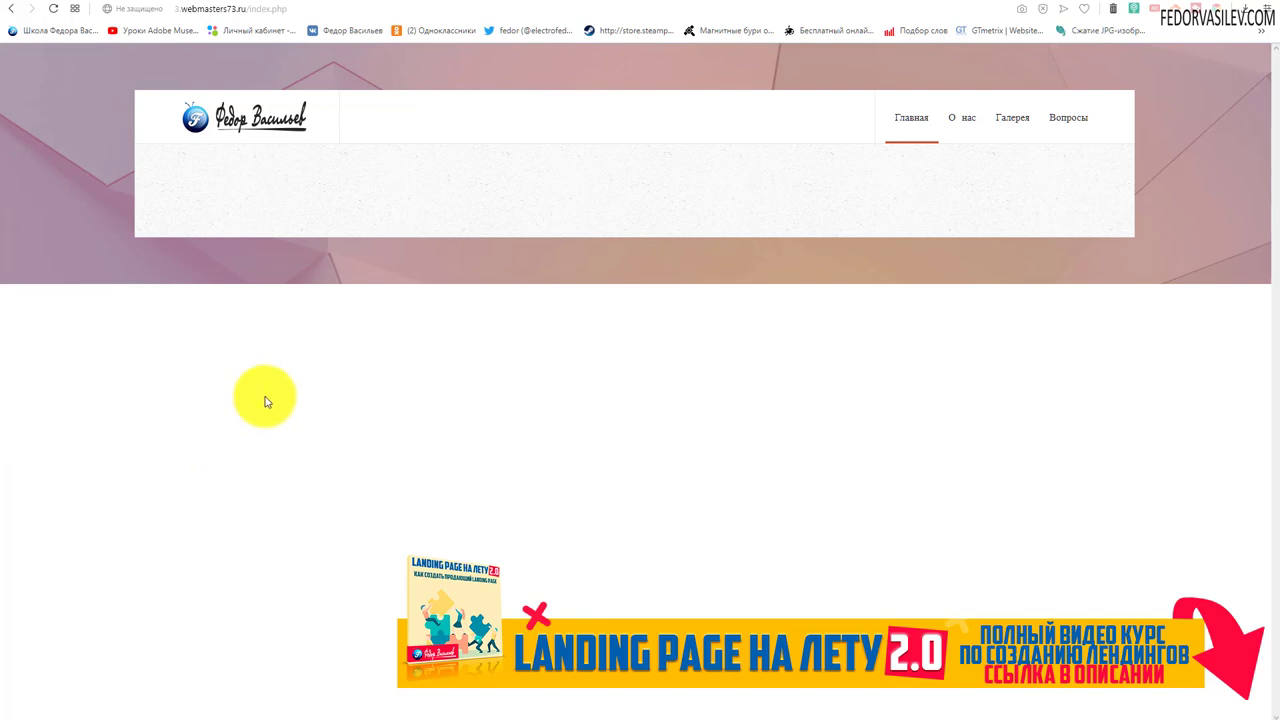
left_click(1084, 9)
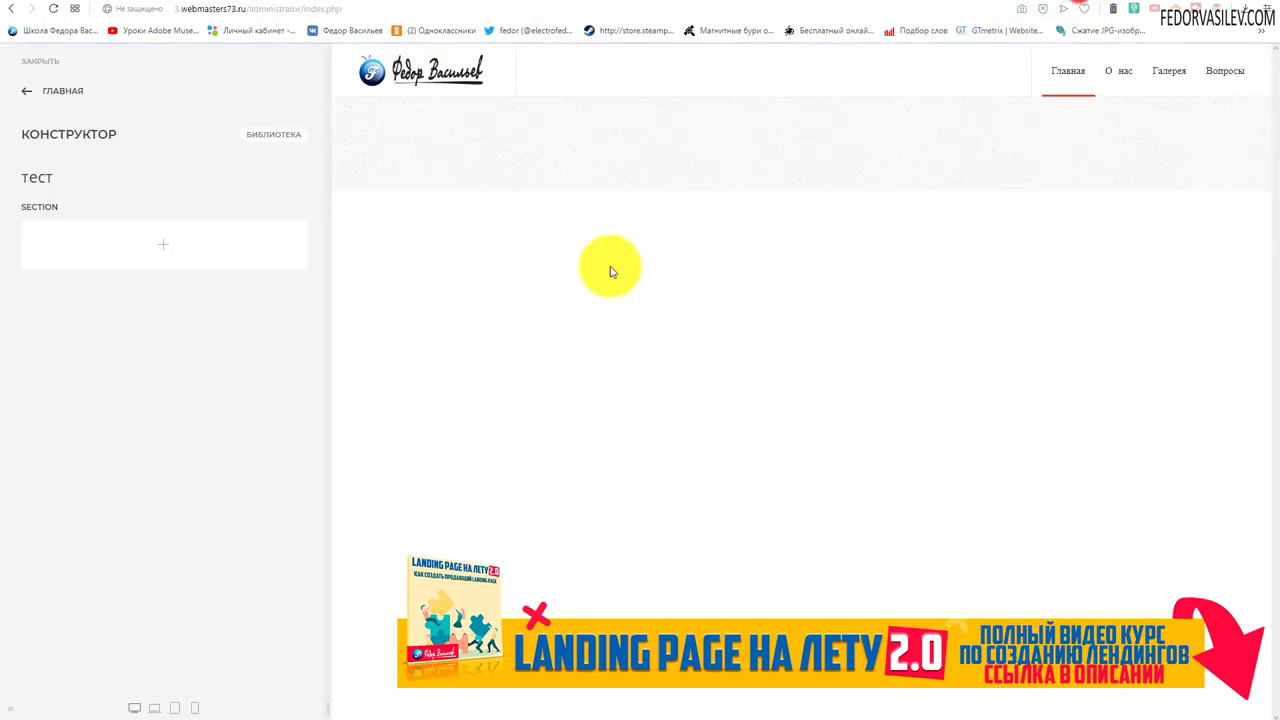
Add a Text element to the empty section and open its content in an enlarged editing area.
left_click(163, 246)
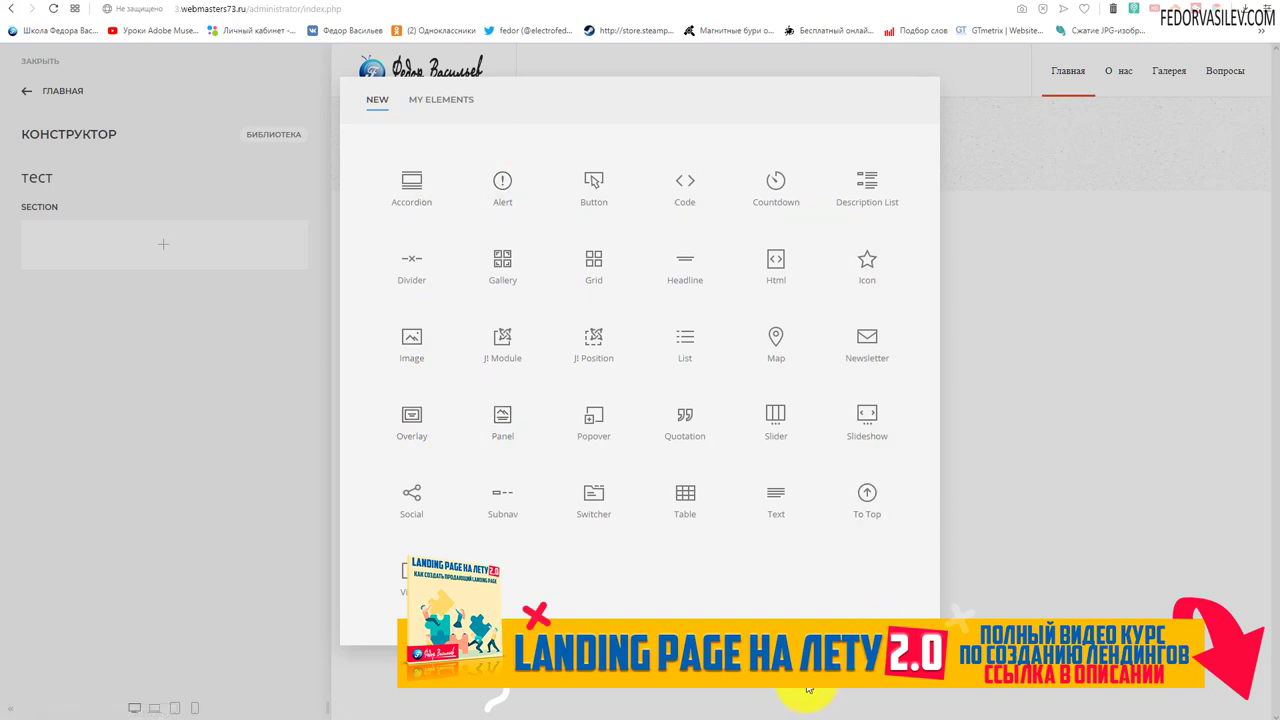
left_click(770, 500)
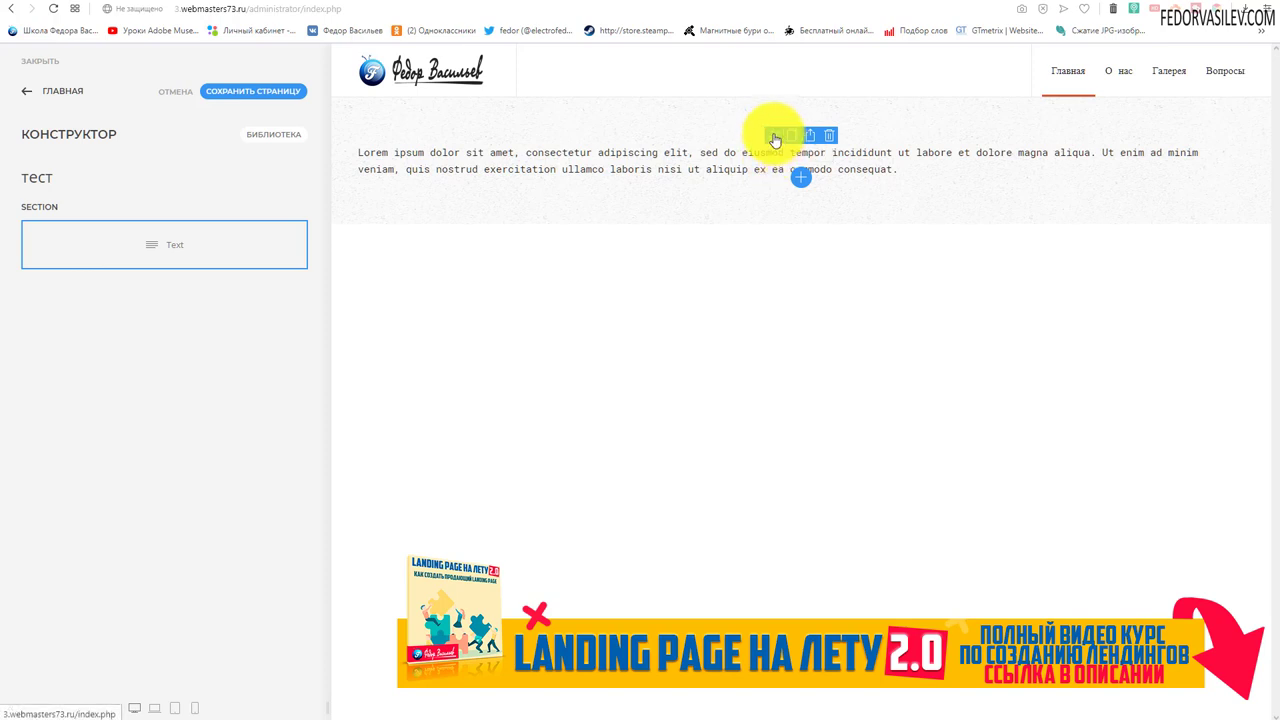
left_click(773, 137)
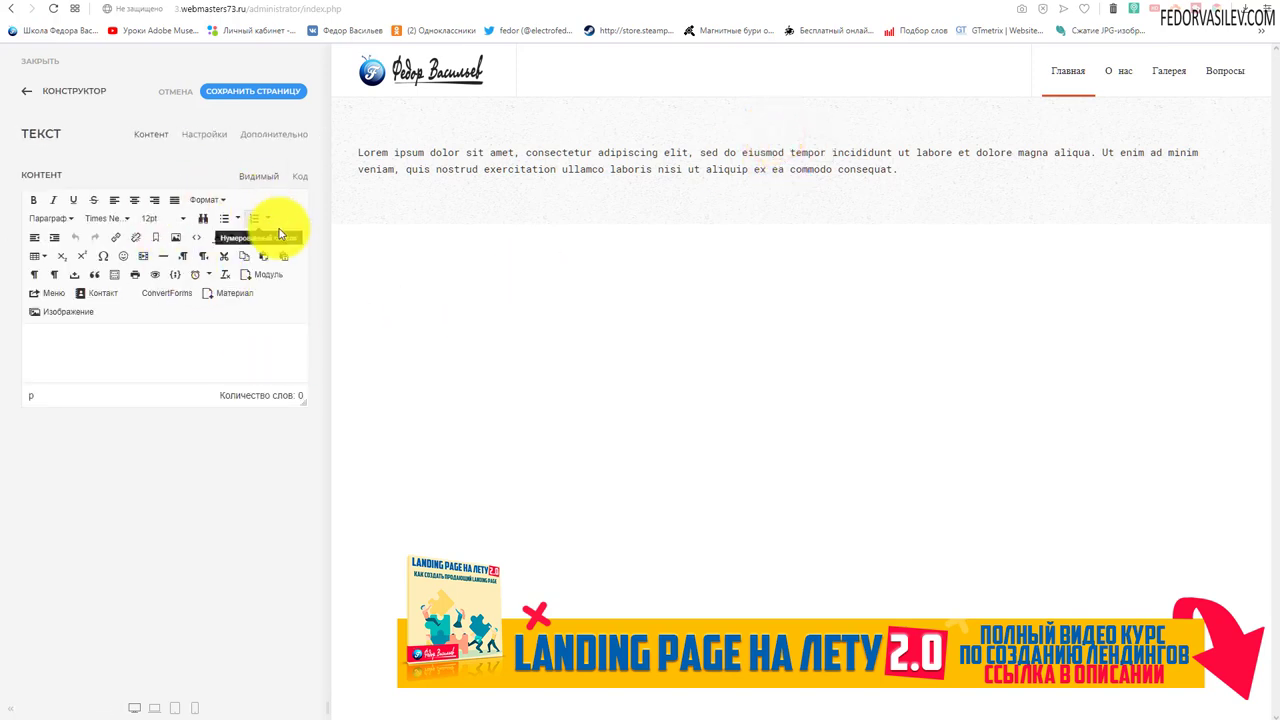
left_click_drag(304, 401, 303, 614)
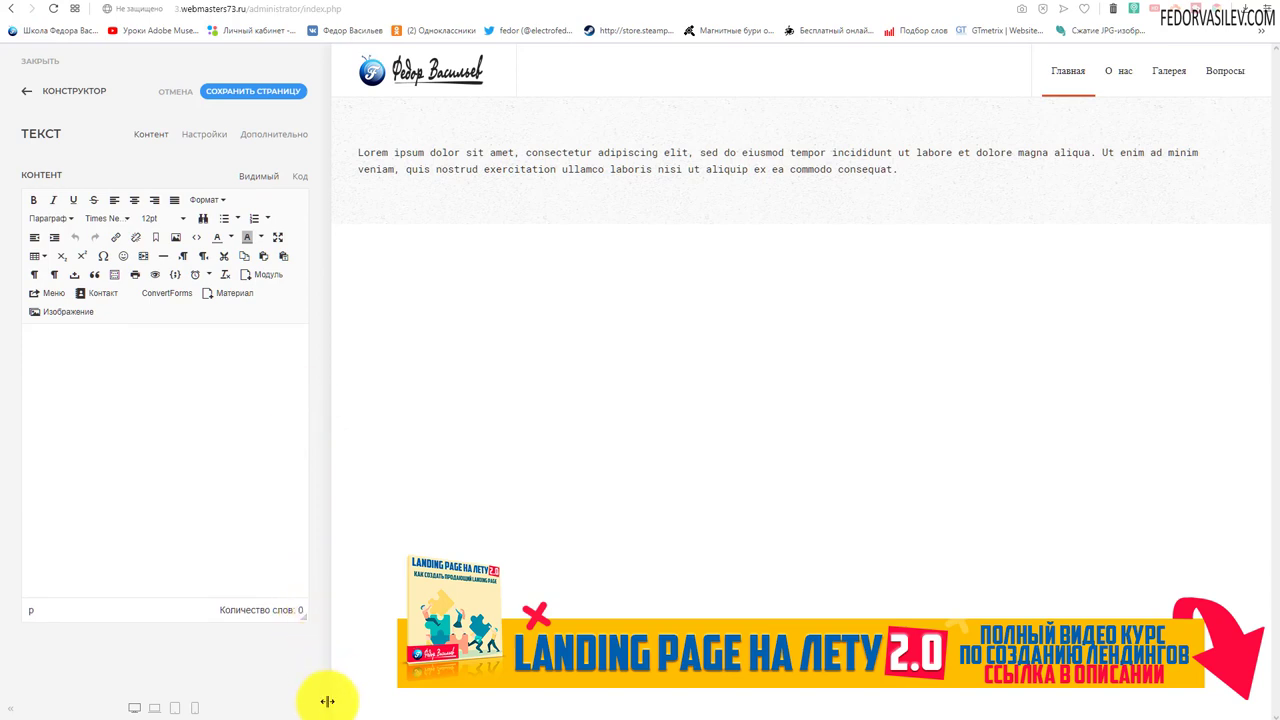
left_click_drag(329, 708, 868, 708)
Enter "демо" as the Text element's content, followed by a long run of blank lines.
left_click(247, 316)
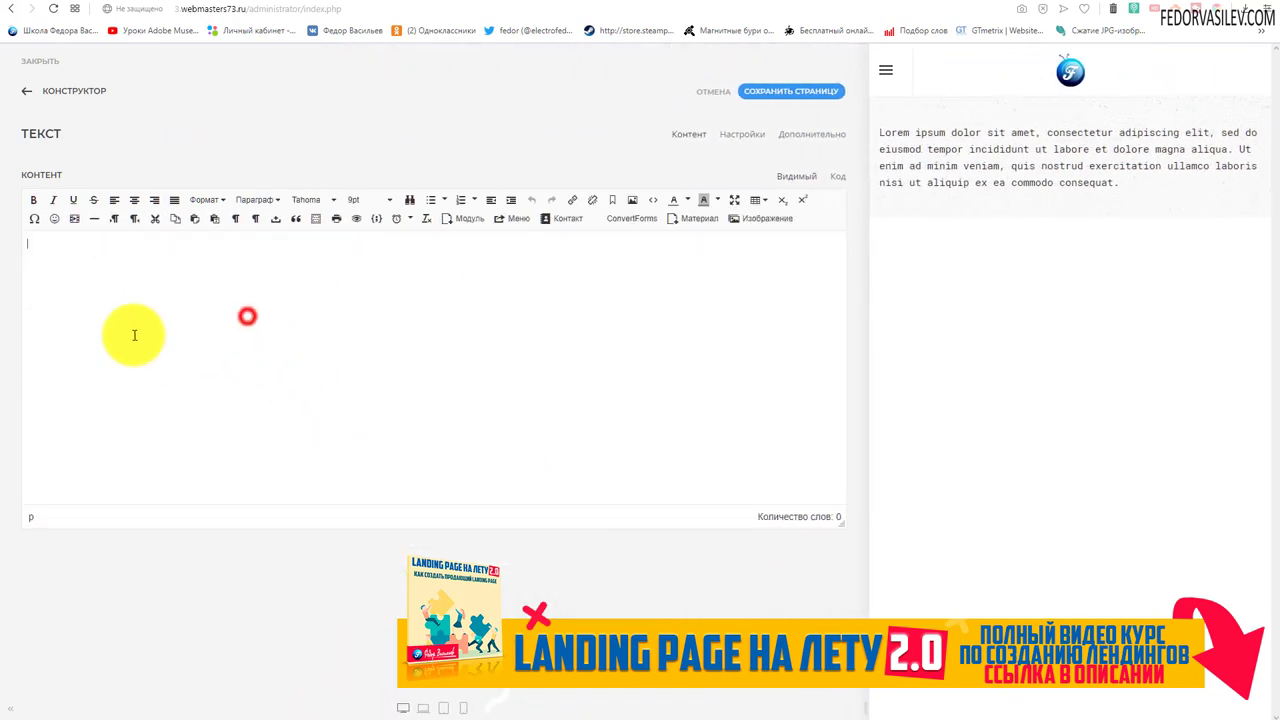
type("демо")
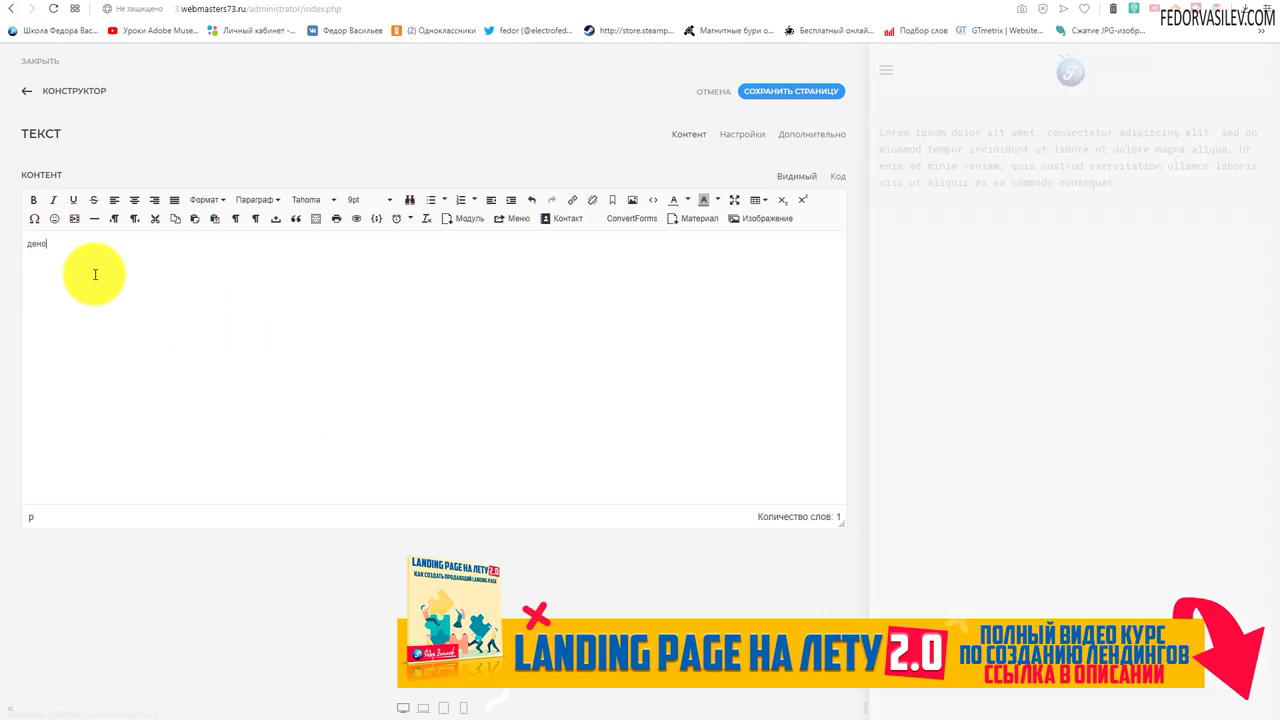
key("Return")
key("Return")
key("Return")
key("Return")
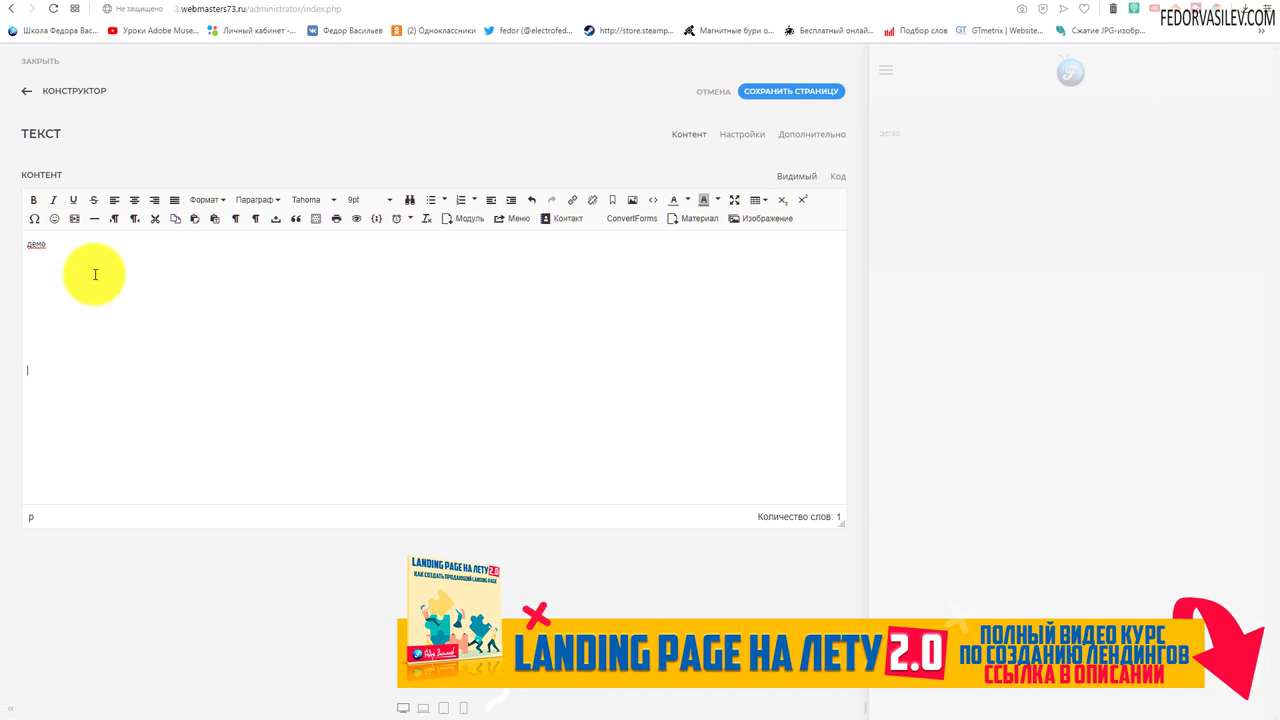
key("Return")
key("Return")
key("Return")
key("Return")
key("Return")
key("Return")
key("Return")
key("Return")
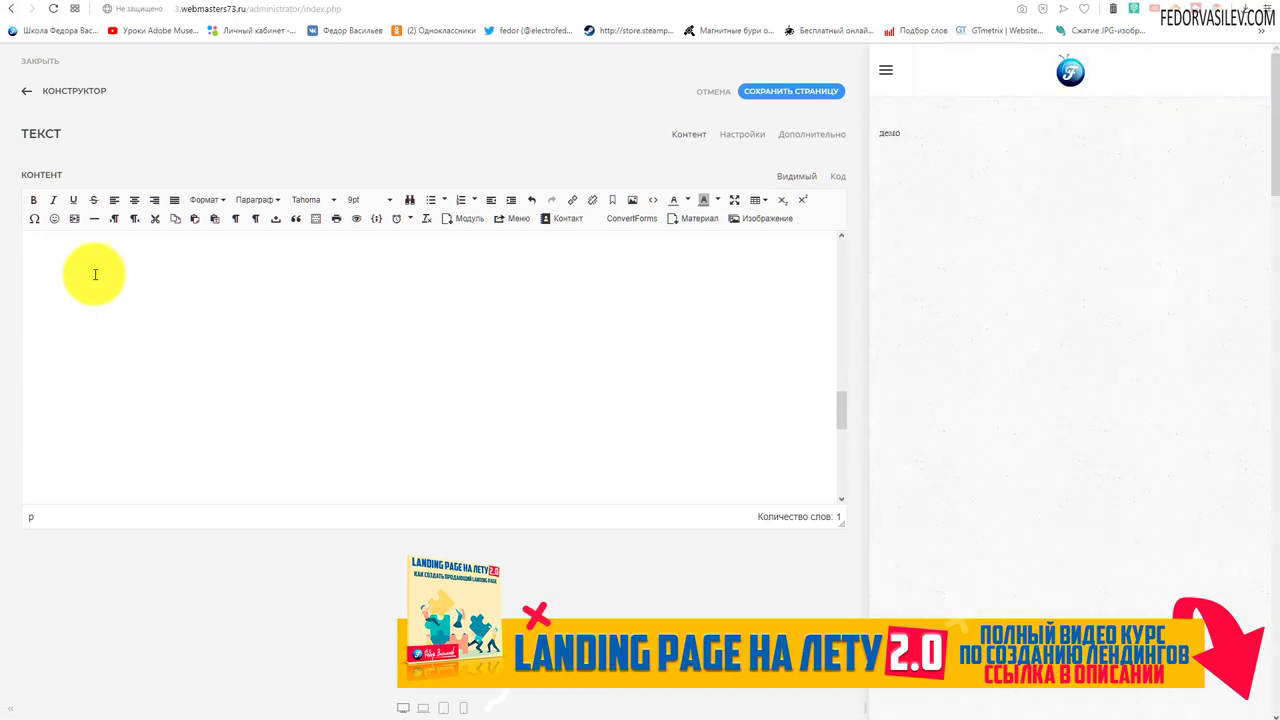
scroll(91, 298, "up", 5)
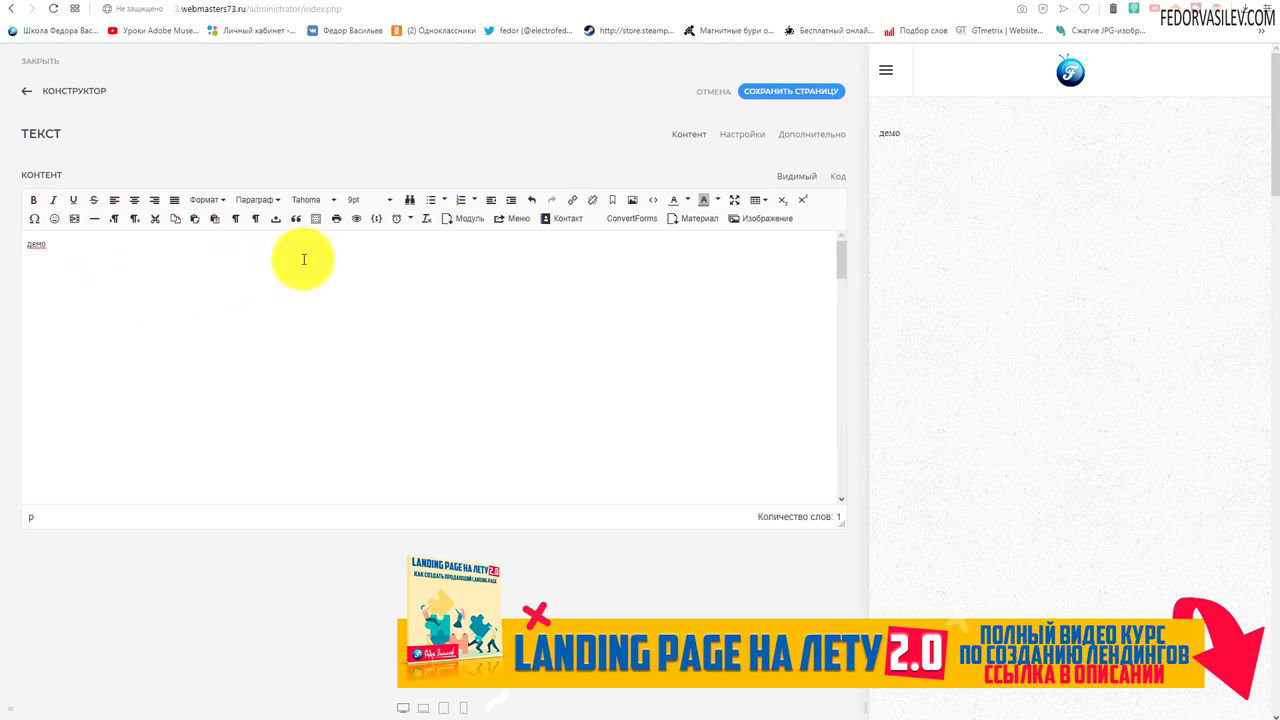
Examine the HTML source code of the text for the empty paragraphs, and close it without changes.
left_click(652, 200)
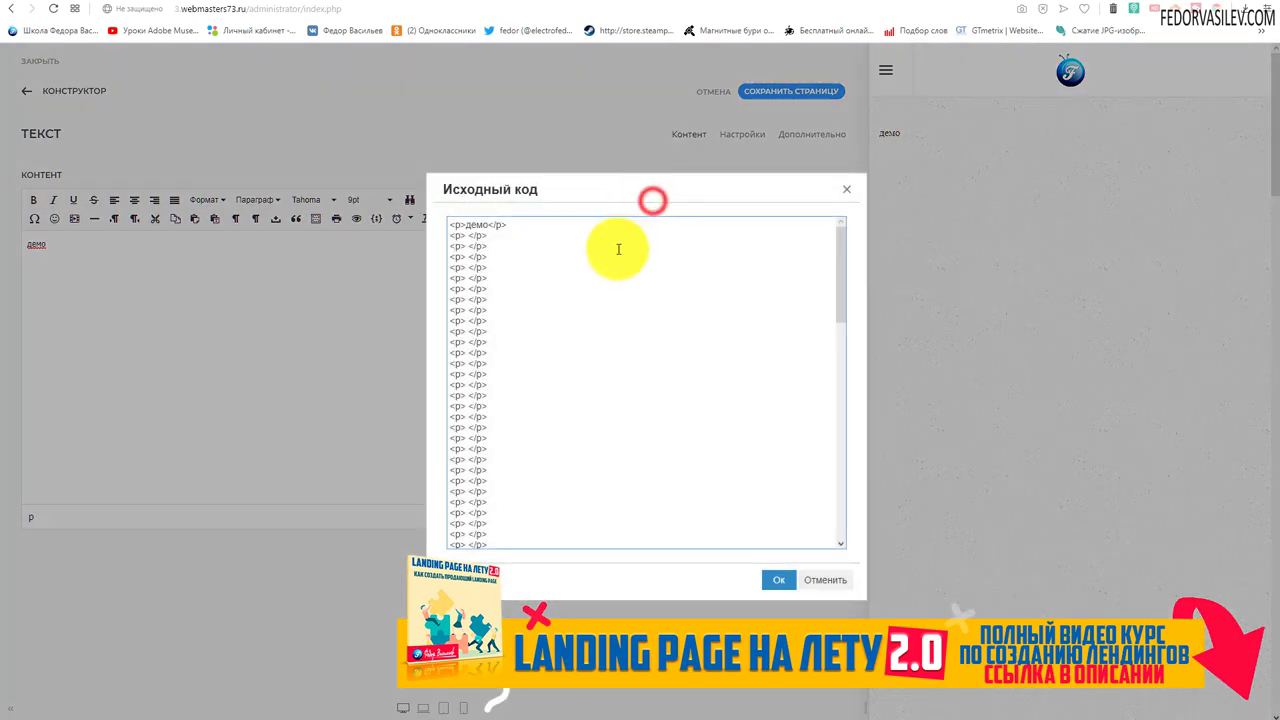
left_click_drag(494, 338, 456, 337)
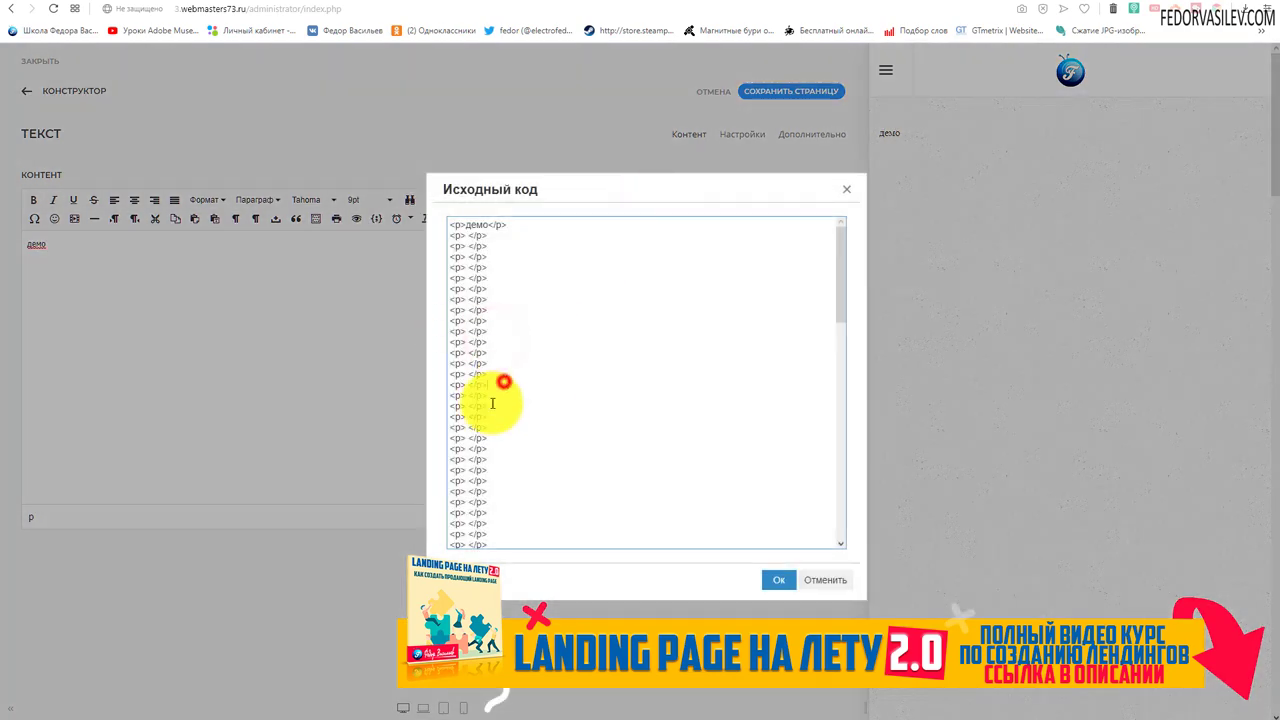
left_click_drag(501, 413, 474, 446)
scroll(528, 463, "down", 8)
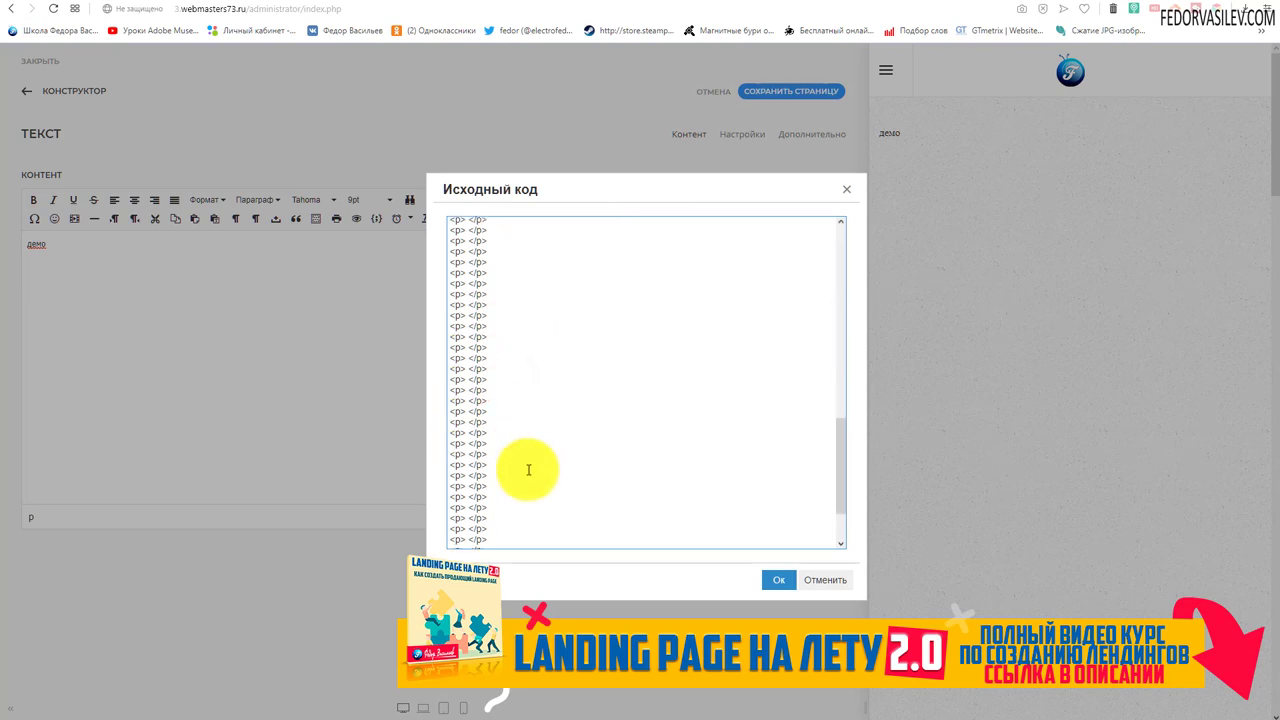
left_click(842, 195)
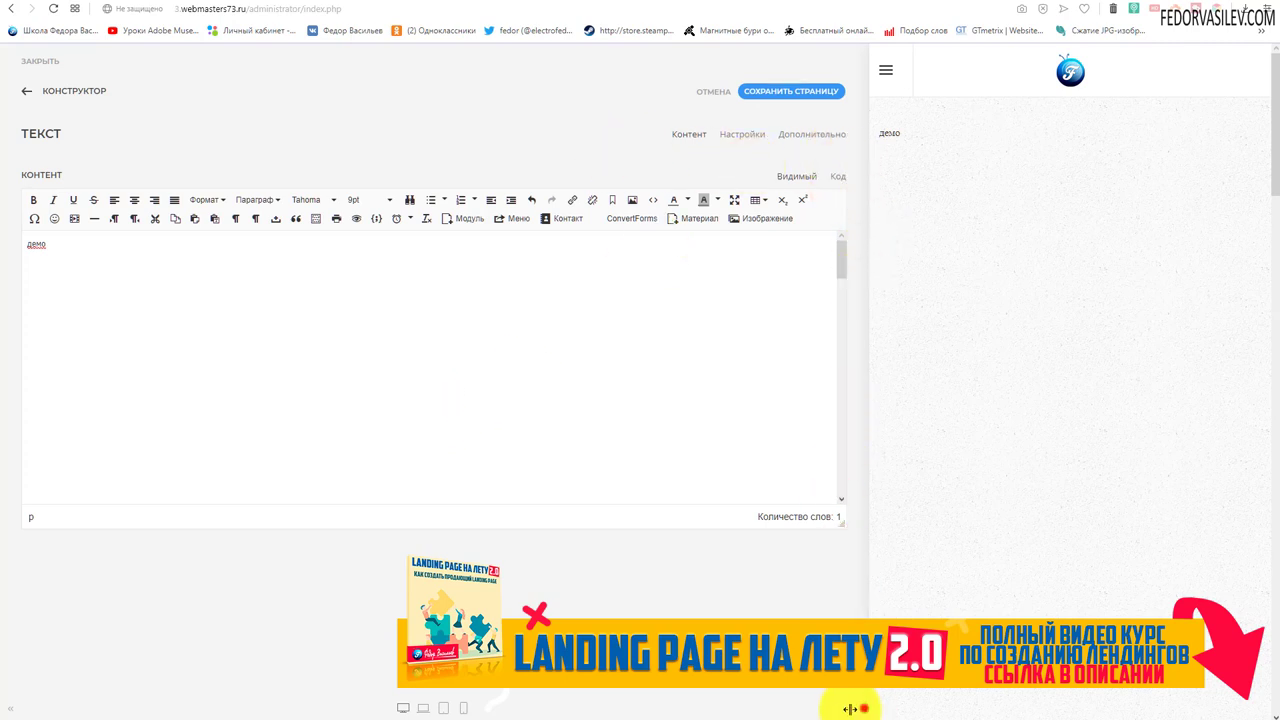
Narrow the settings area again, save the page and inspect the background along the refreshed live page.
left_click_drag(850, 708, 183, 657)
left_click(262, 90)
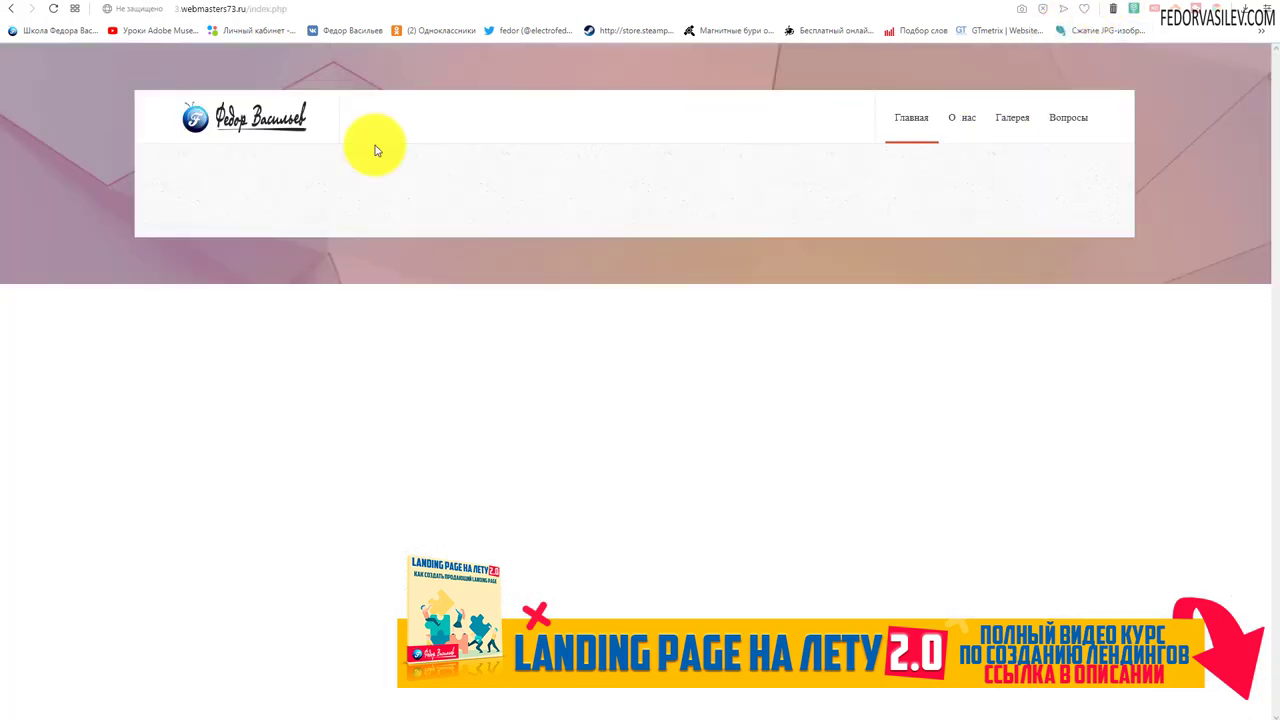
left_click(53, 9)
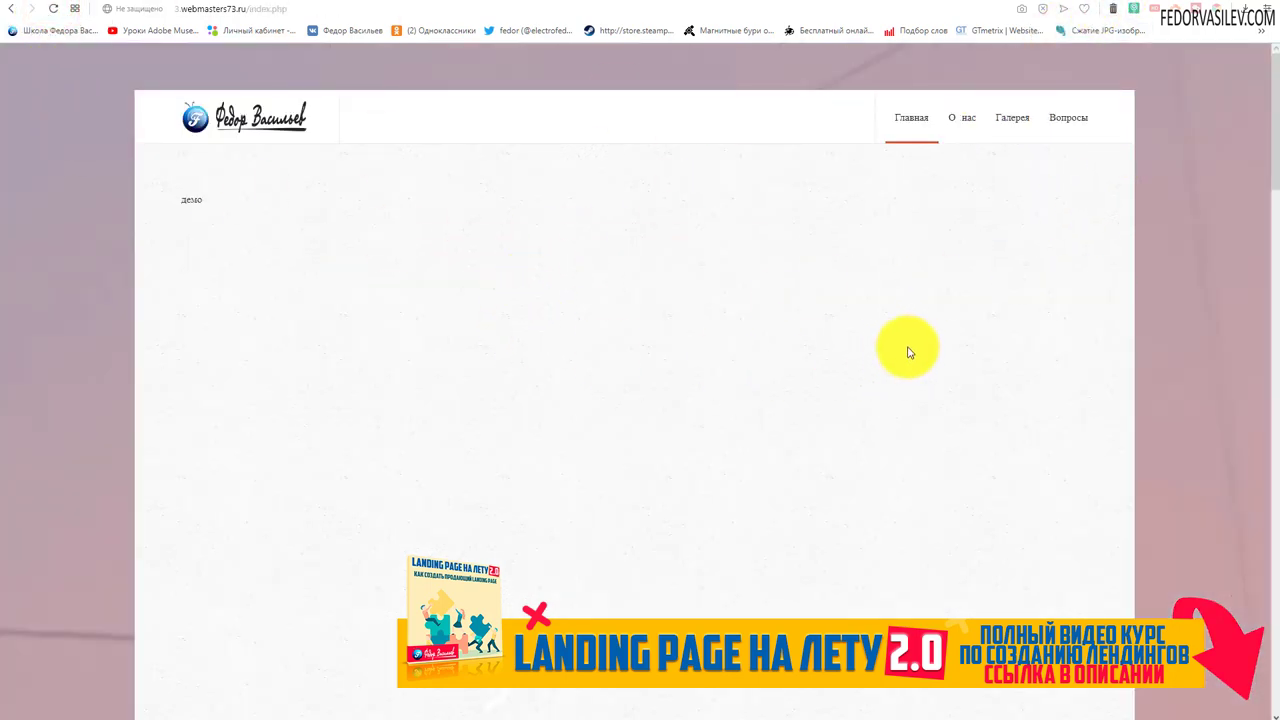
scroll(1275, 133, "down", 6)
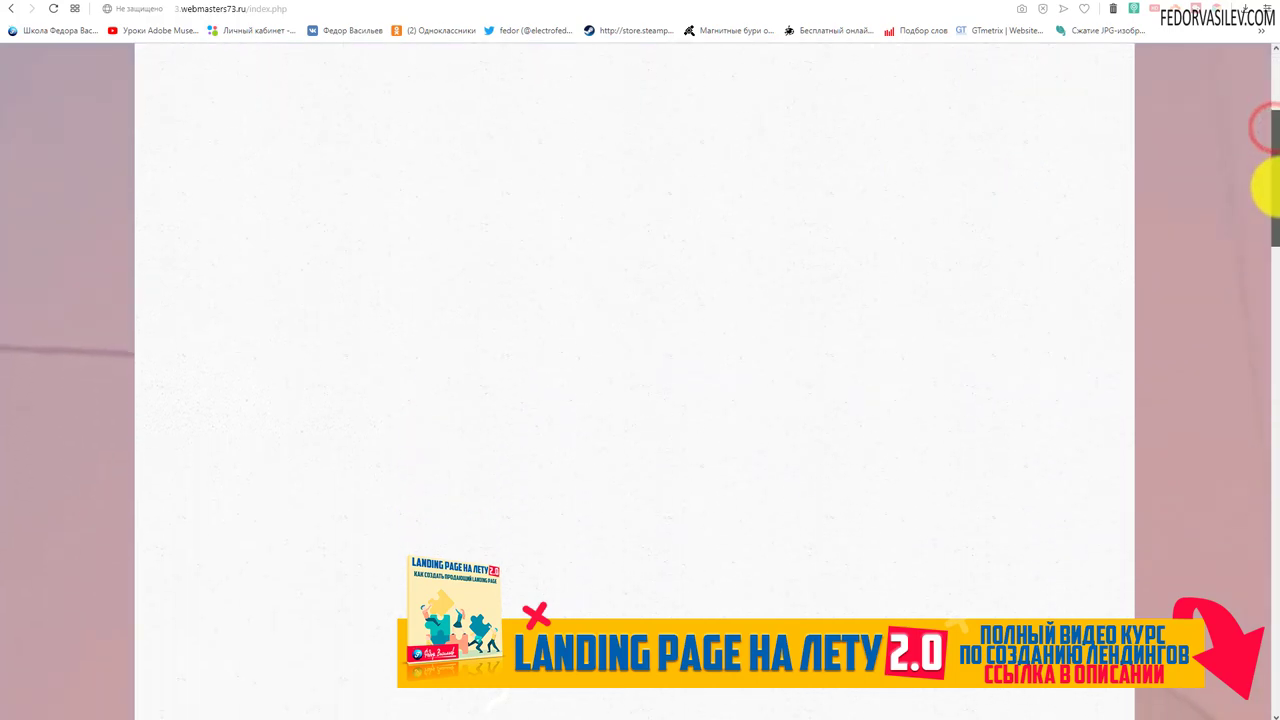
left_click_drag(1268, 262, 1234, 194)
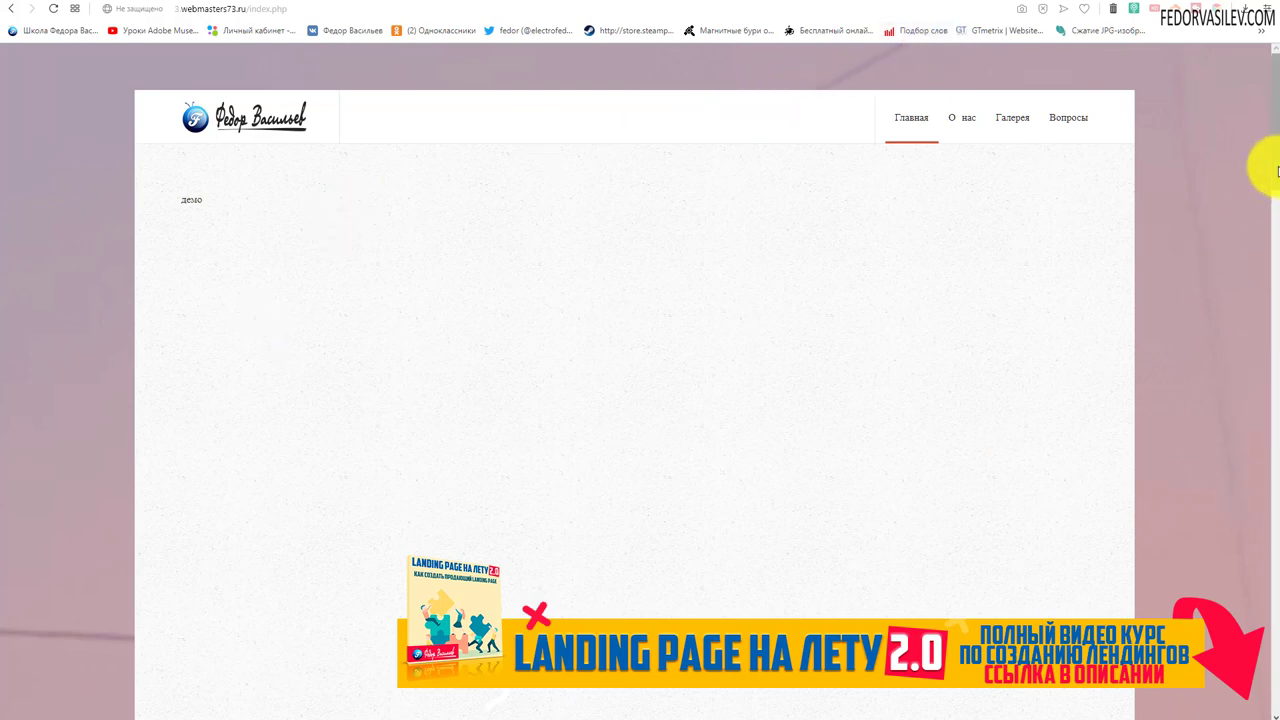
left_click_drag(1275, 170, 1077, 50)
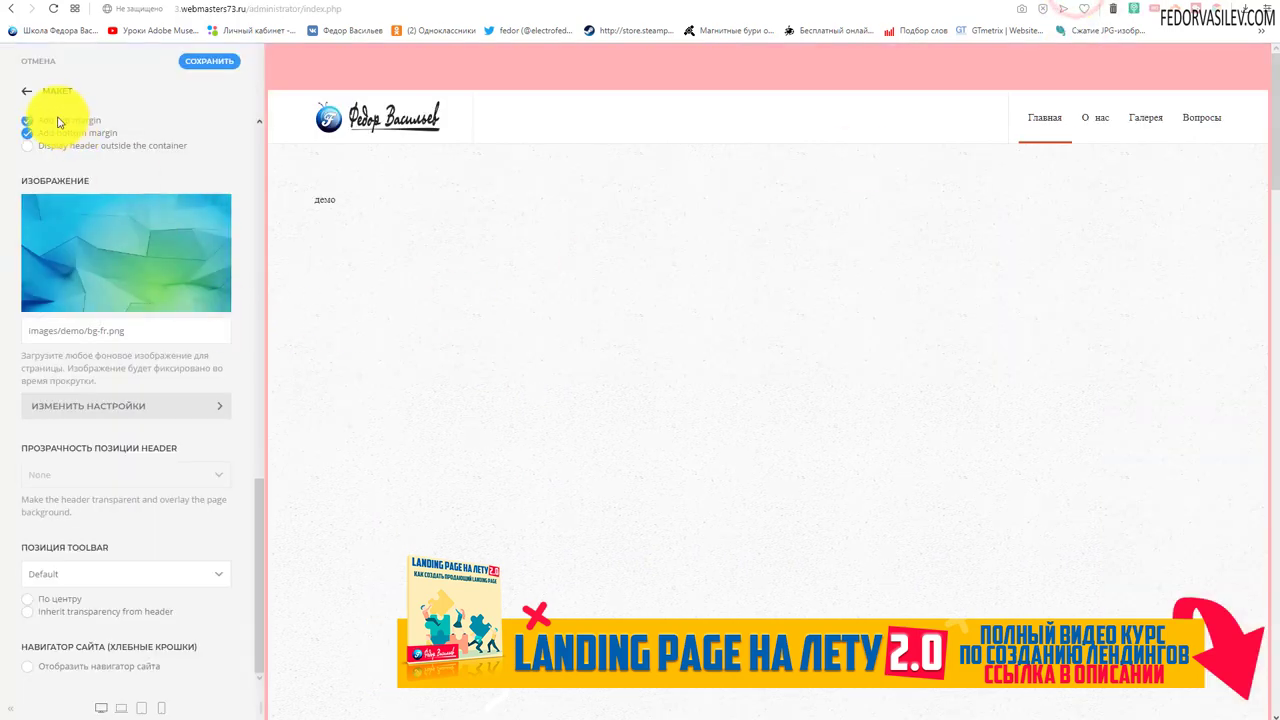
Open the settings of the site background image in the site layout options.
left_click(29, 94)
left_click(29, 89)
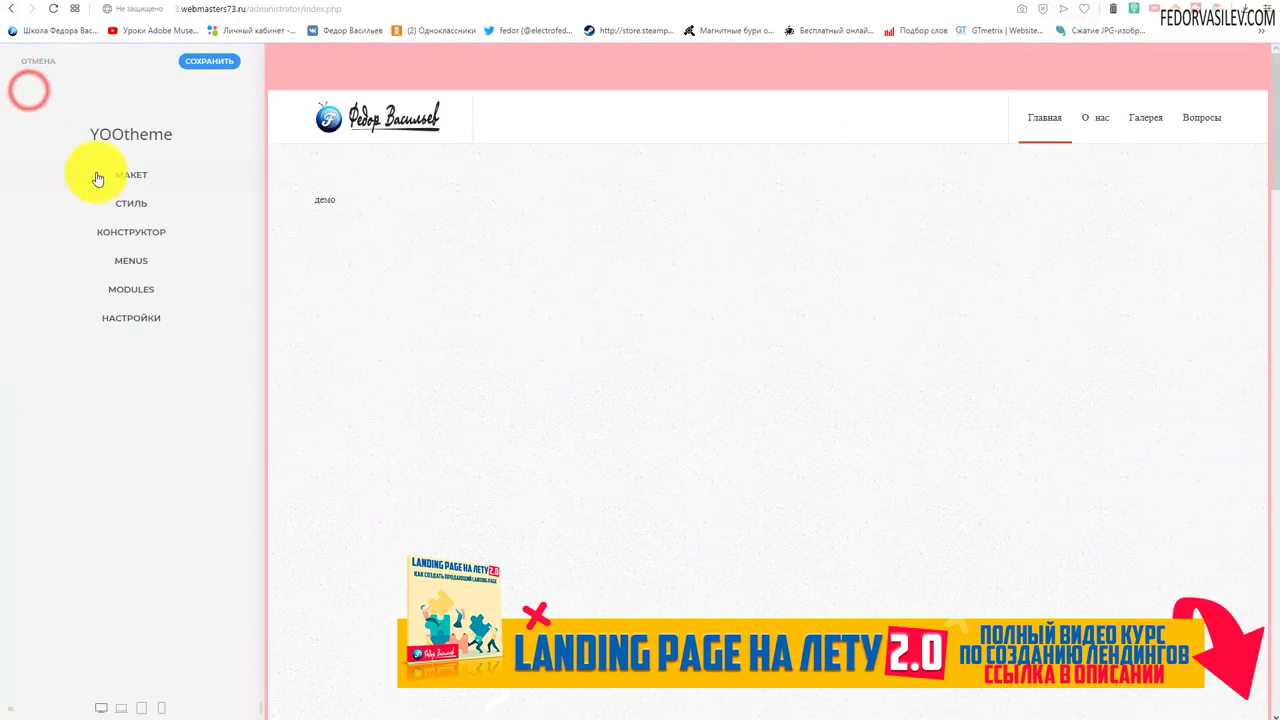
left_click(98, 181)
left_click(29, 177)
scroll(114, 271, "down", 4)
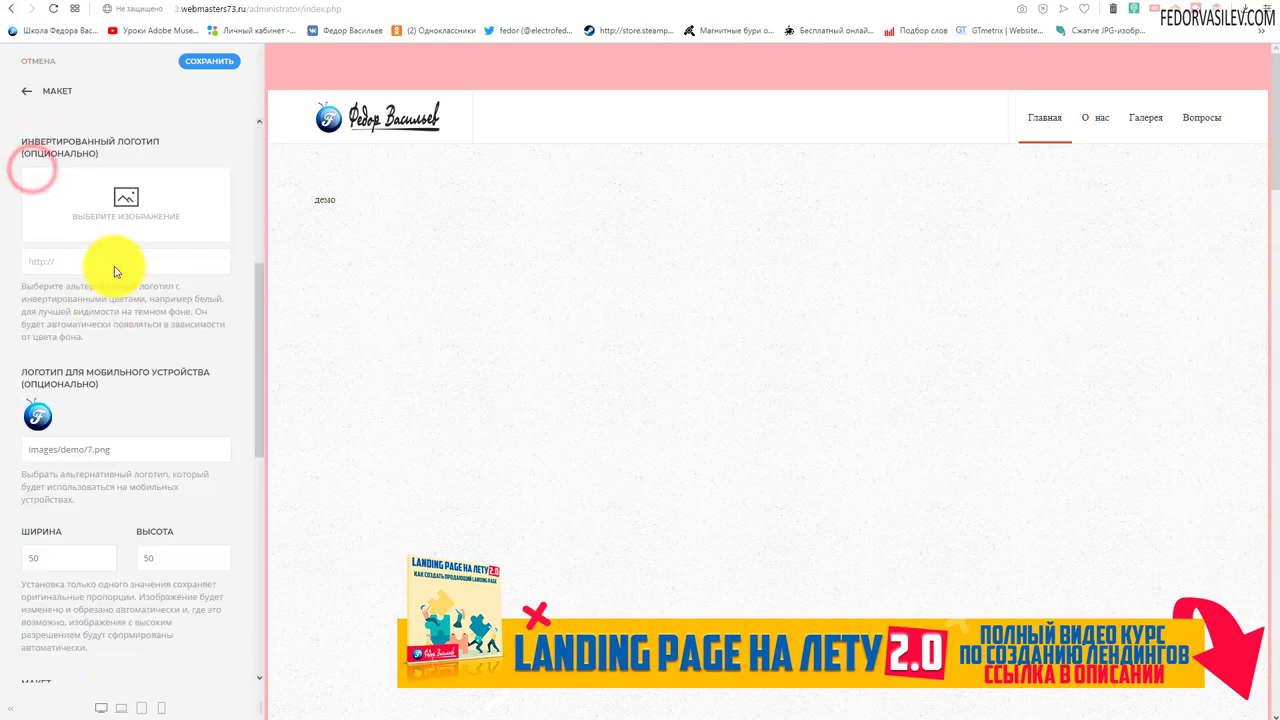
scroll(115, 265, "down", 10)
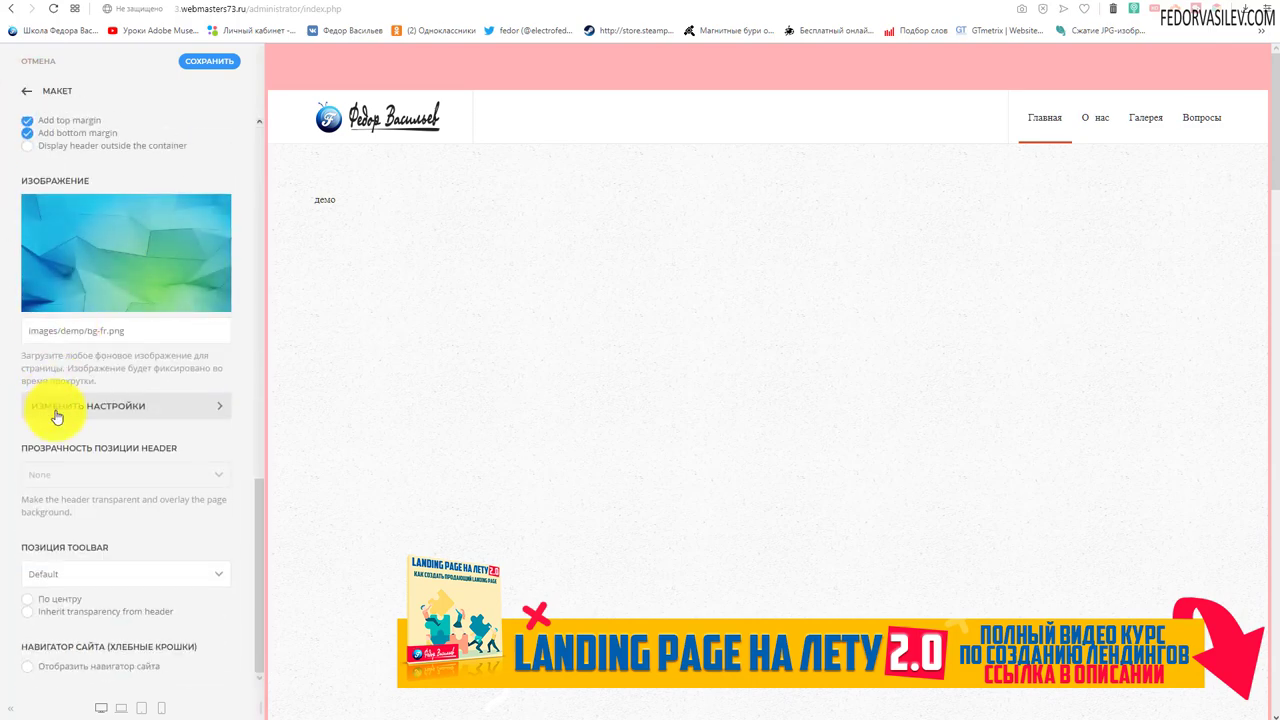
left_click(133, 410)
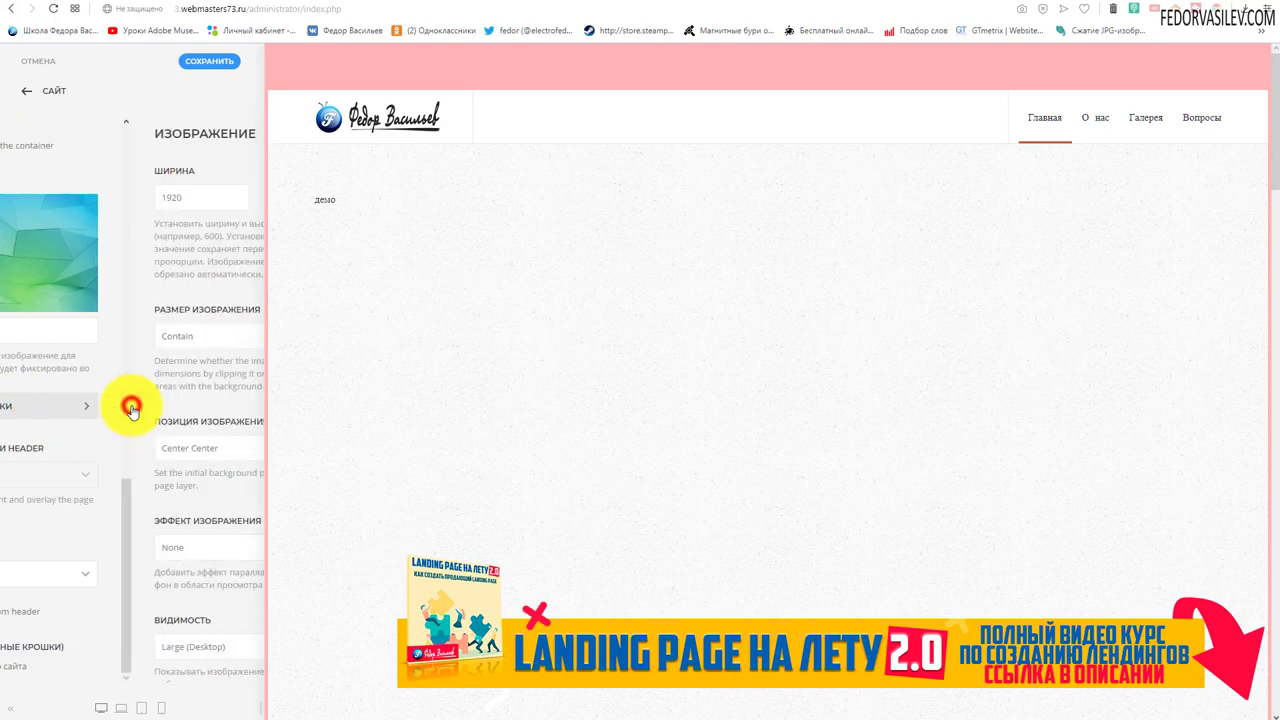
Try the Cover size for the background image and set it back to Contain.
left_click(60, 337)
left_click(49, 364)
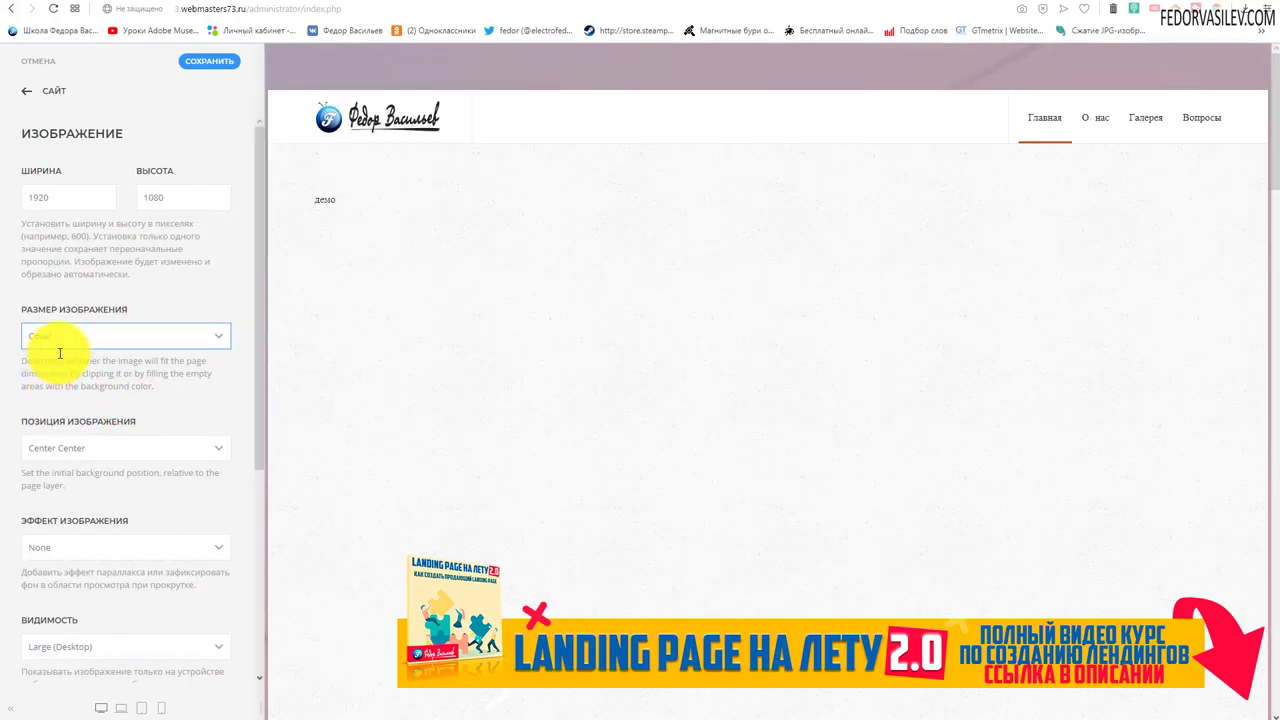
left_click(73, 336)
left_click(58, 378)
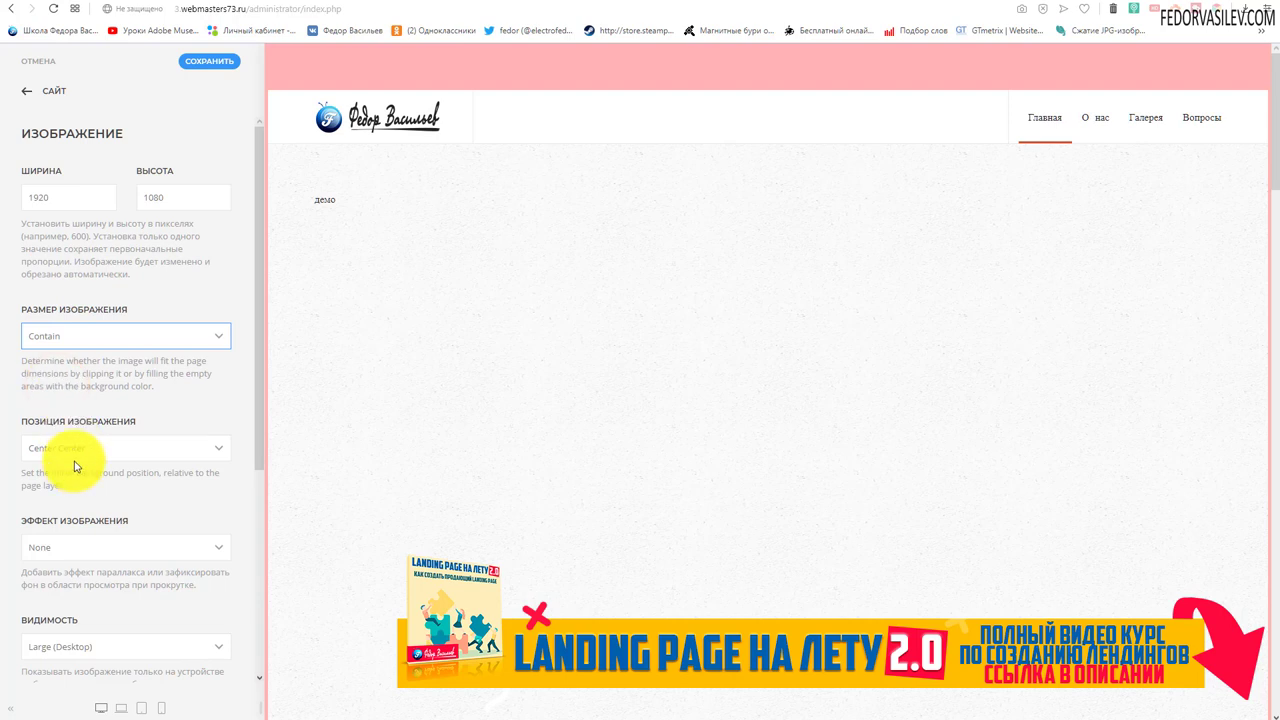
Check the background along the full-width page preview and set the image position to Top Left.
left_click(10, 708)
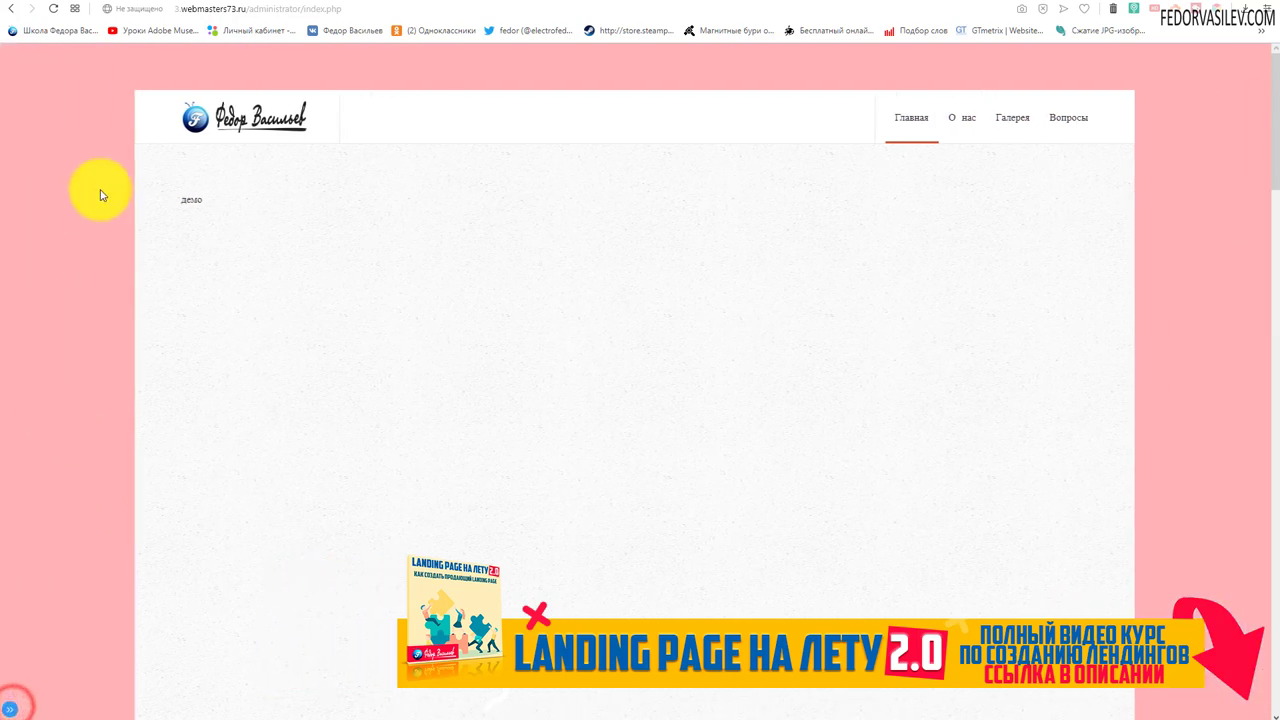
scroll(100, 195, "down", 3)
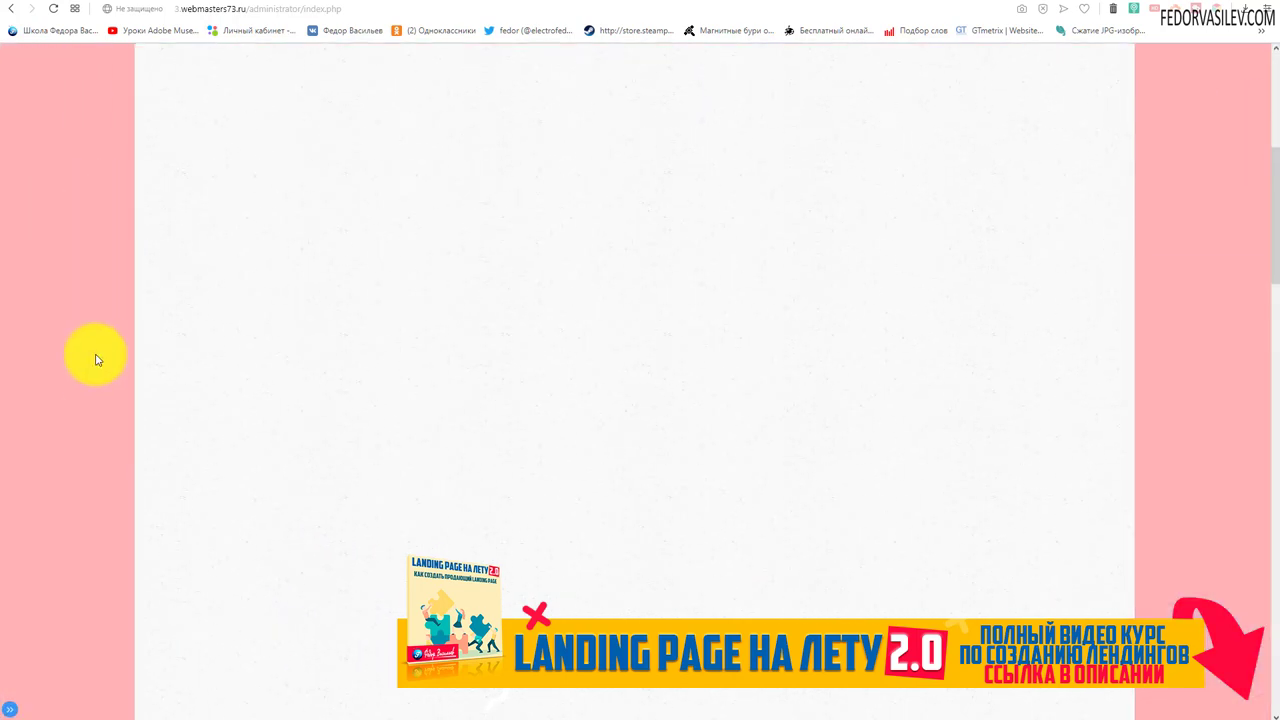
scroll(97, 360, "up", 3)
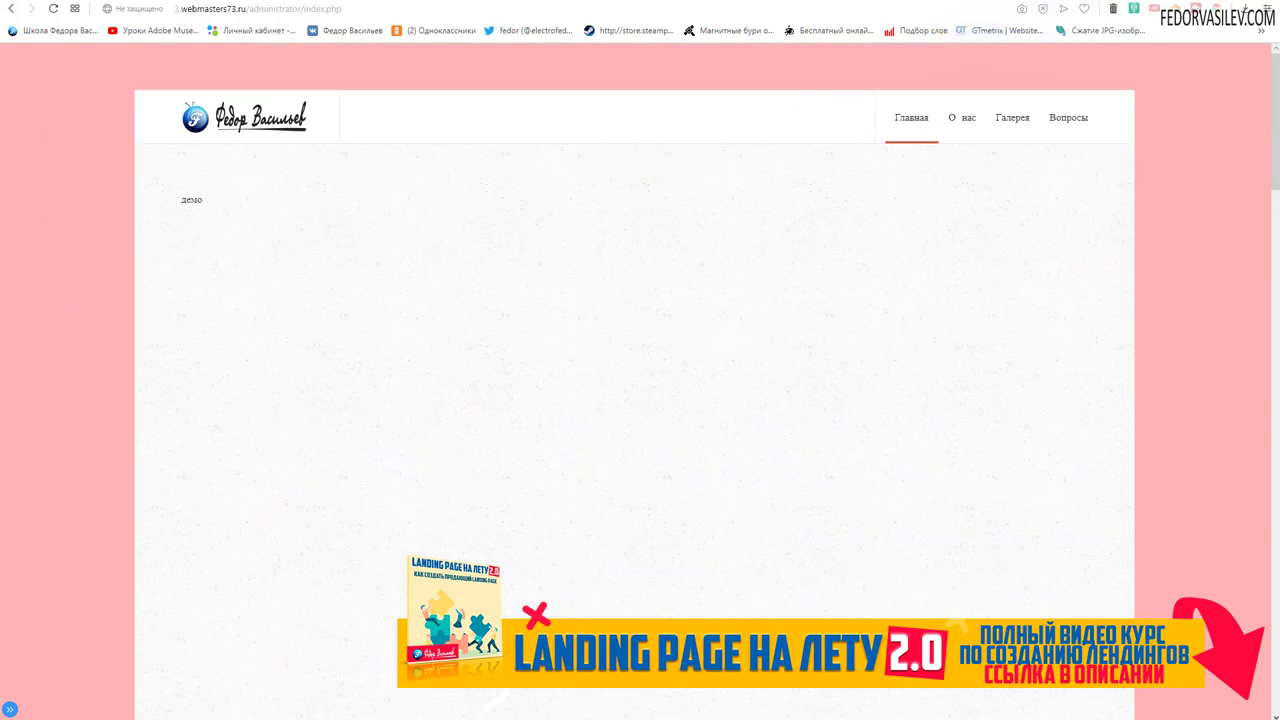
left_click(15, 712)
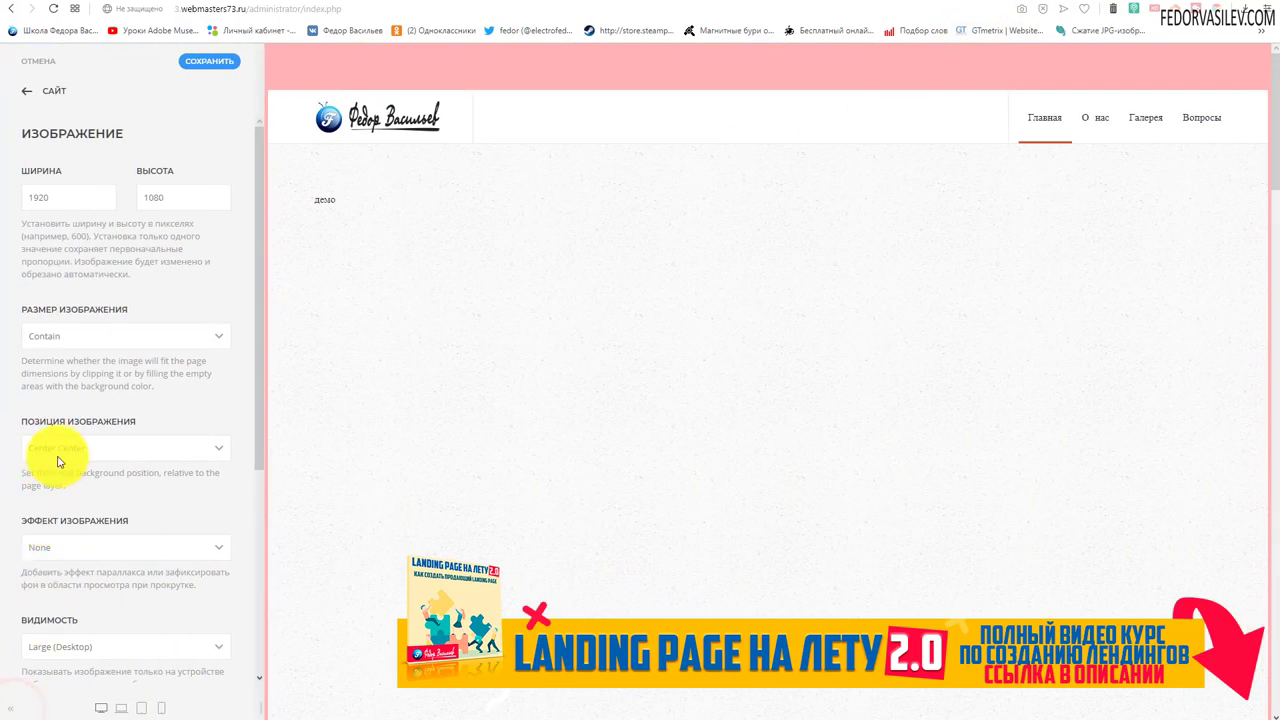
left_click(63, 447)
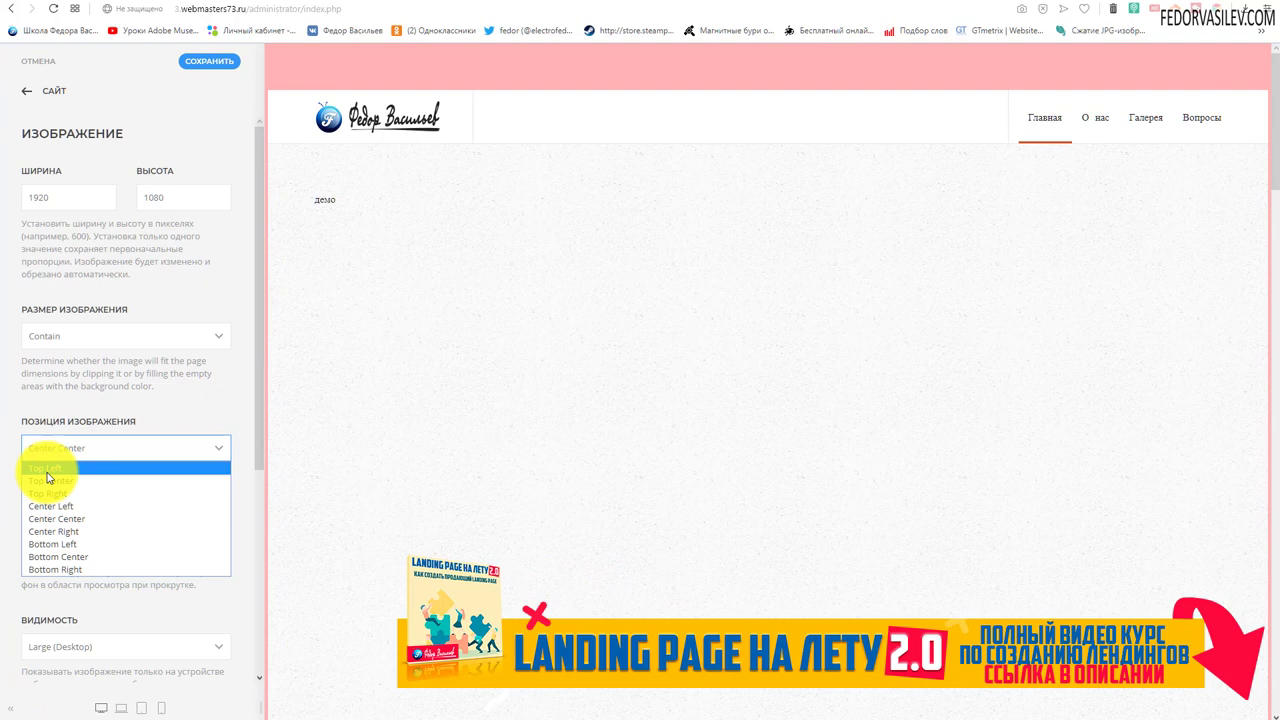
left_click(48, 474)
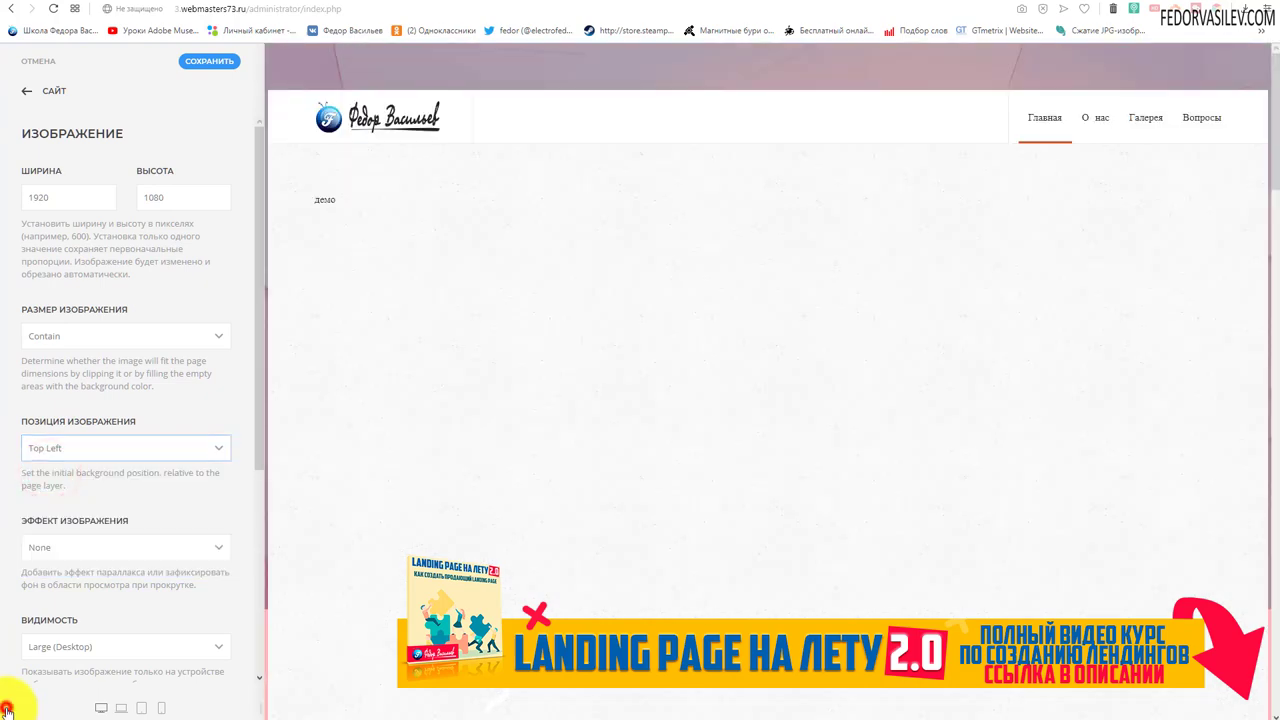
Set the effect of the site background image to Fixed.
left_click(7, 708)
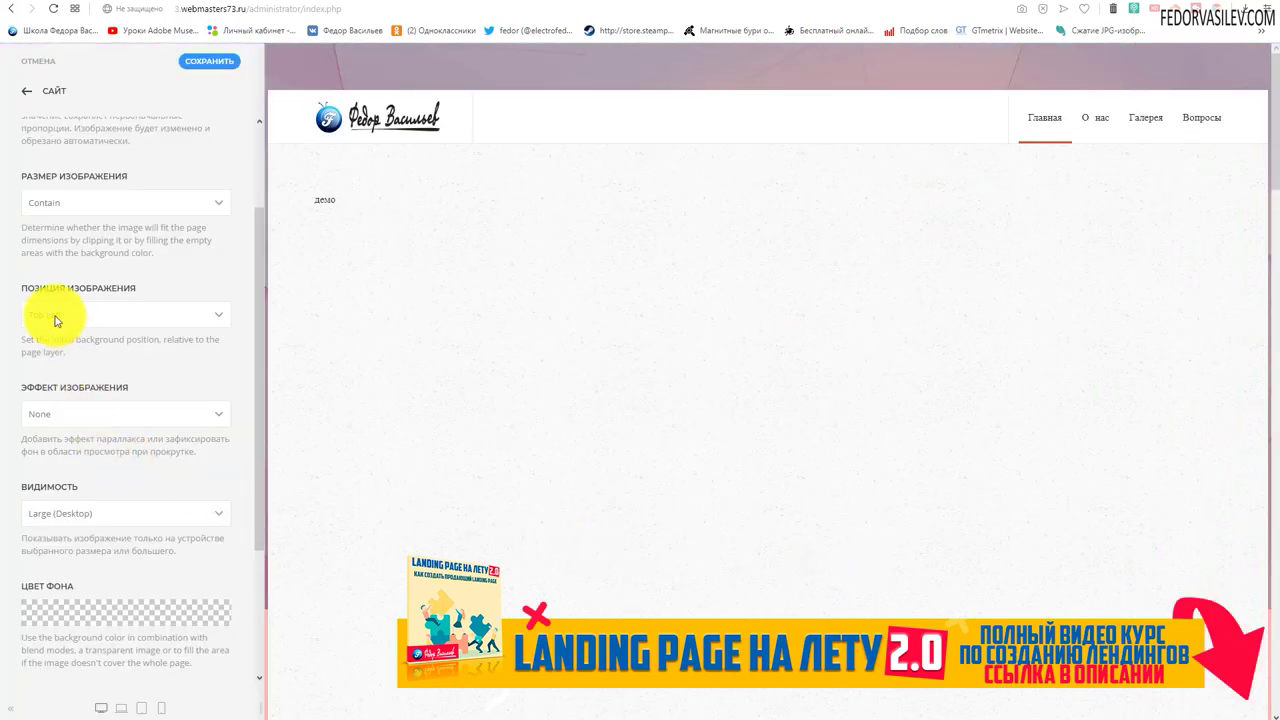
scroll(45, 295, "up", 2)
scroll(70, 290, "down", 3)
left_click(58, 348)
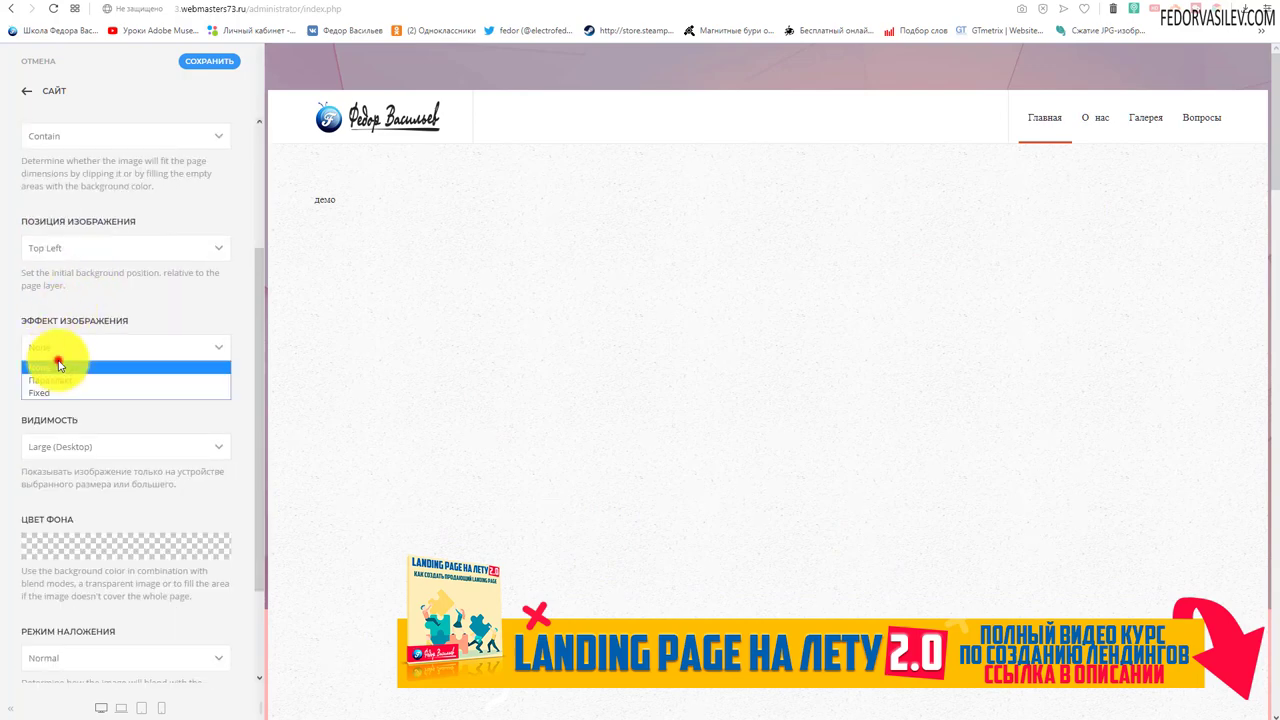
left_click(45, 391)
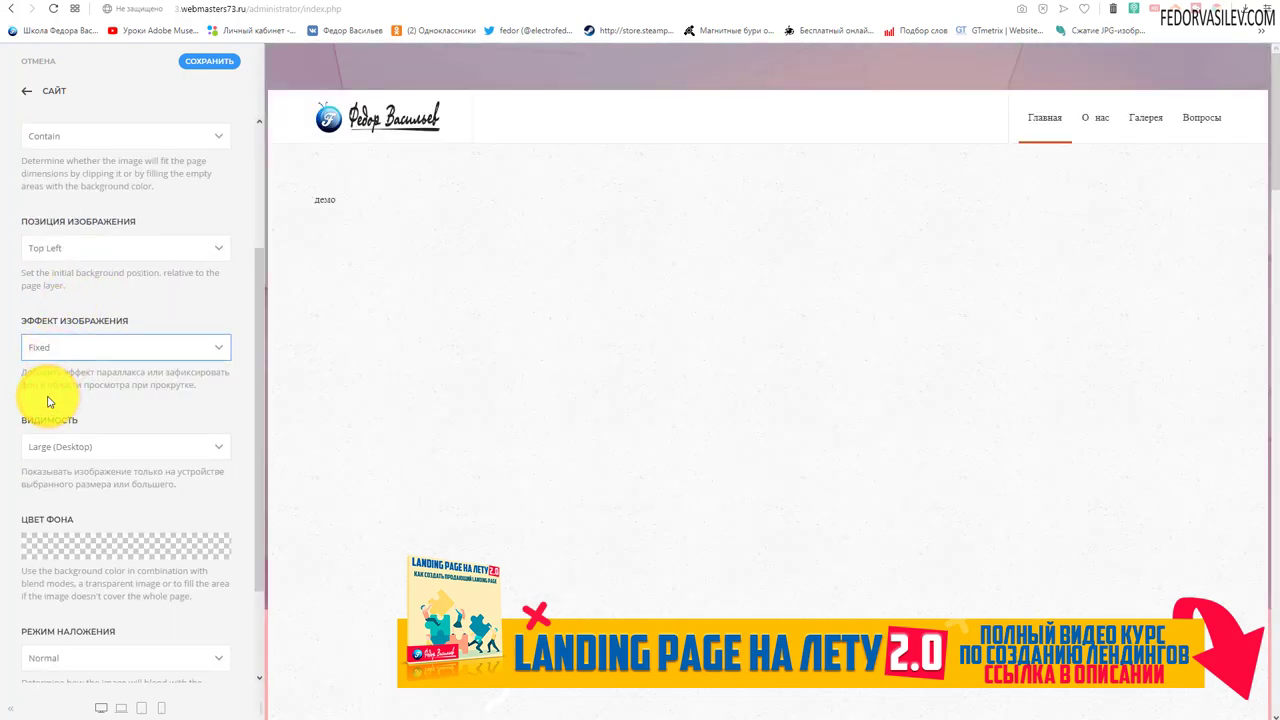
Check how the fixed background behaves along the full-width page preview.
left_click(11, 708)
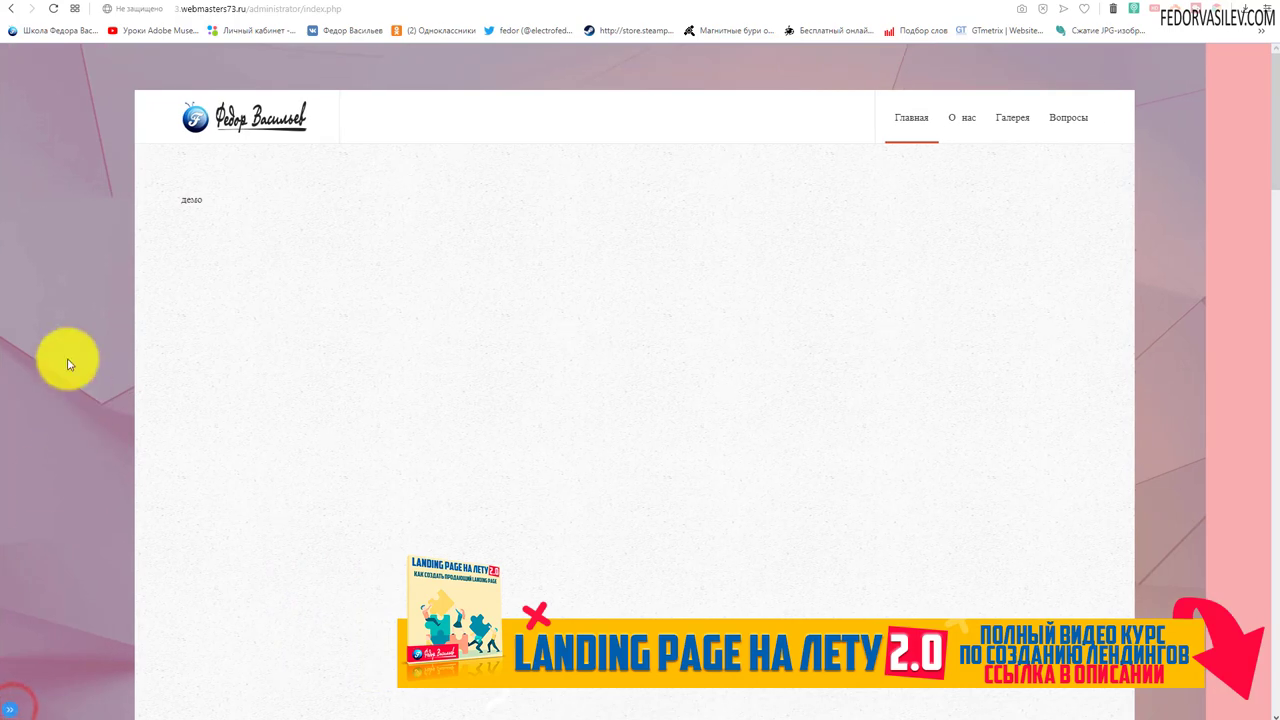
scroll(40, 194, "down", 2)
scroll(40, 194, "up", 2)
scroll(43, 200, "down", 2)
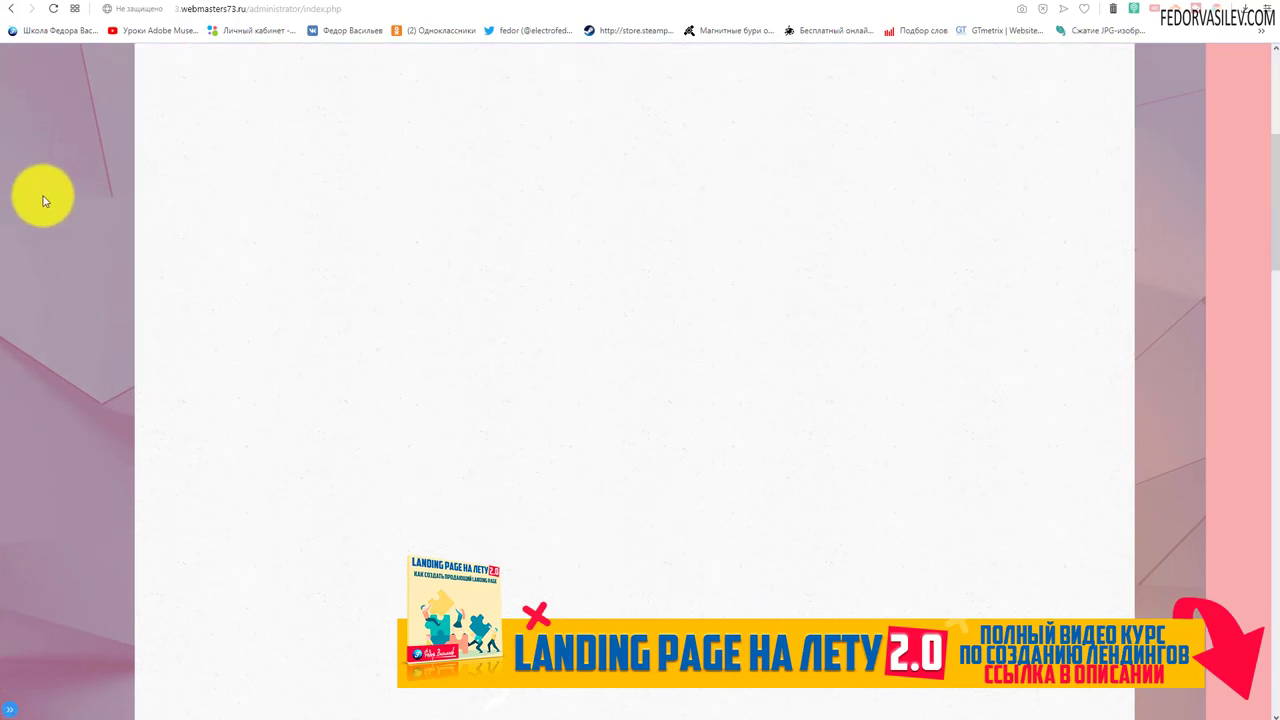
scroll(43, 200, "up", 2)
scroll(43, 198, "down", 2)
scroll(40, 194, "up", 2)
scroll(40, 194, "down", 2)
left_click_drag(1278, 238, 1262, 114)
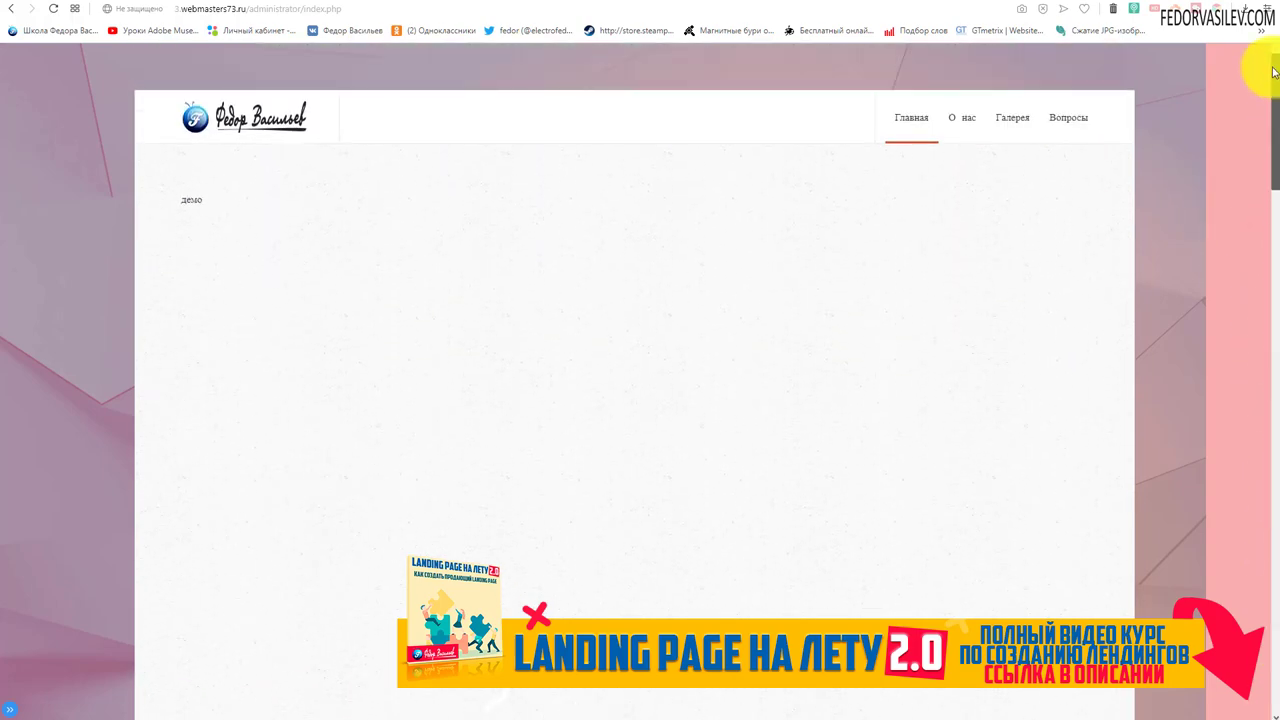
Set the background image size to Cover with the Top Left position and the Fixed effect.
left_click(9, 709)
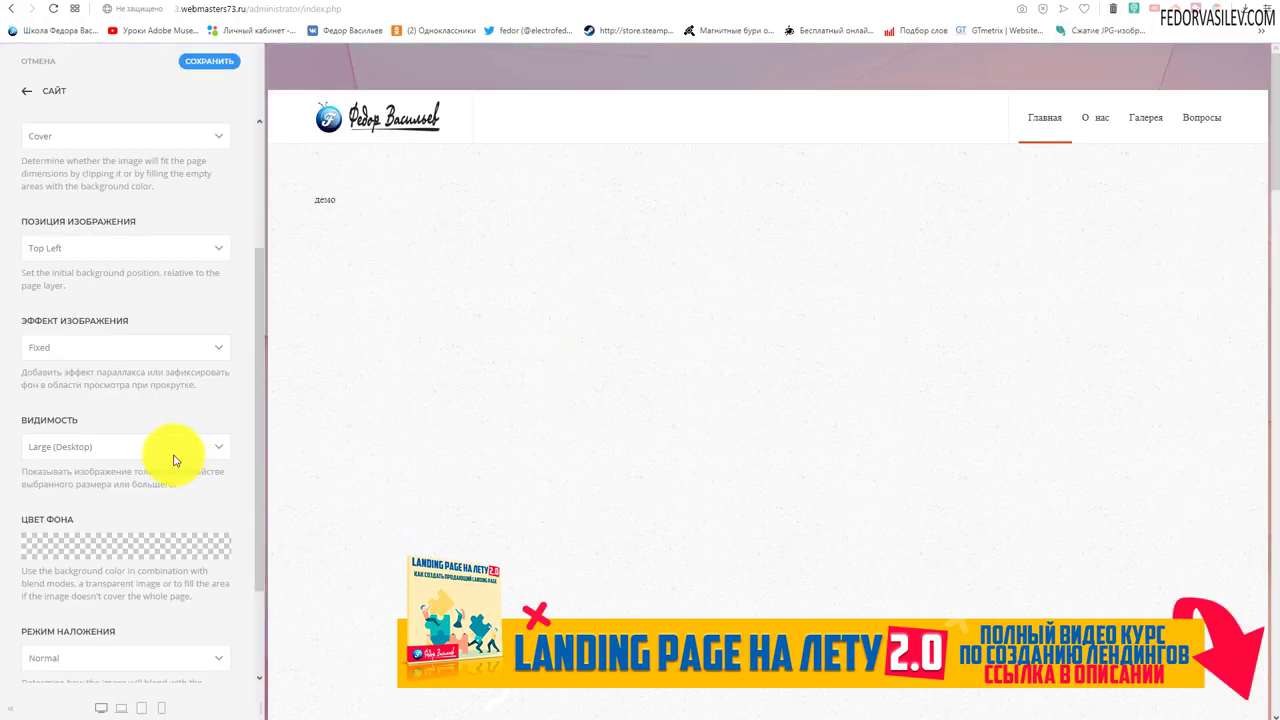
left_click(50, 256)
left_click(46, 264)
left_click(43, 350)
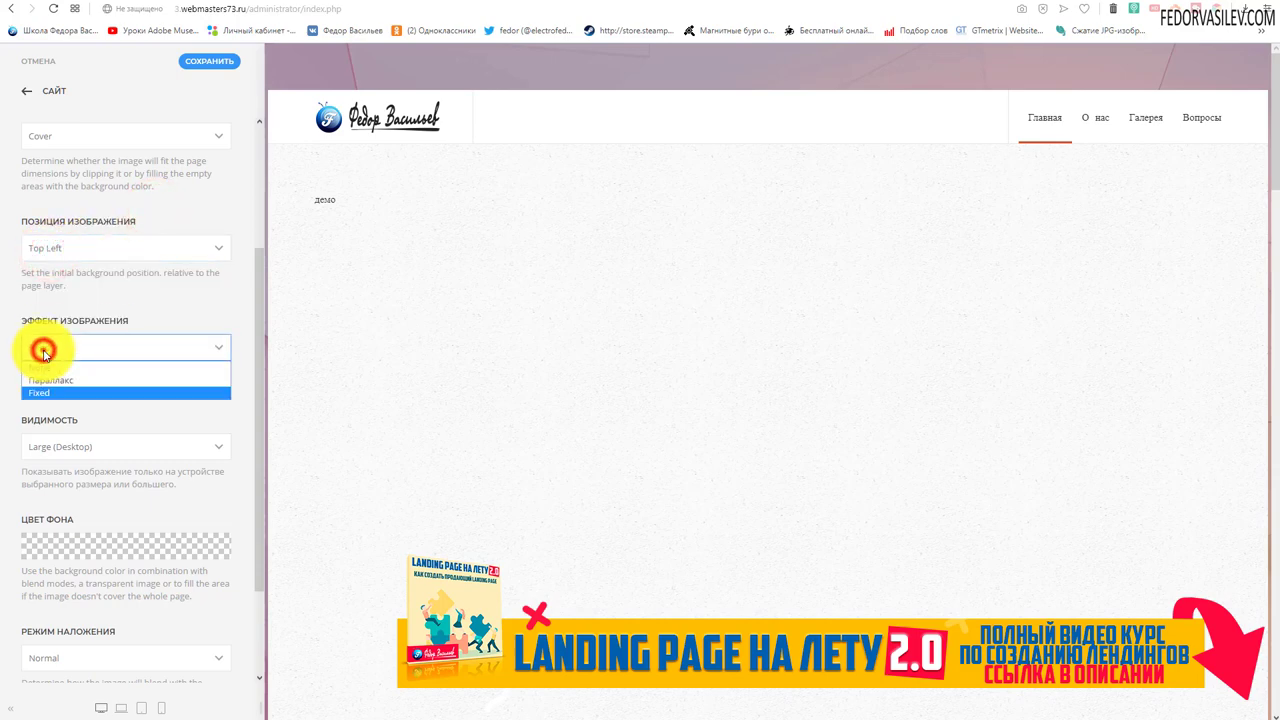
left_click(39, 392)
left_click(63, 135)
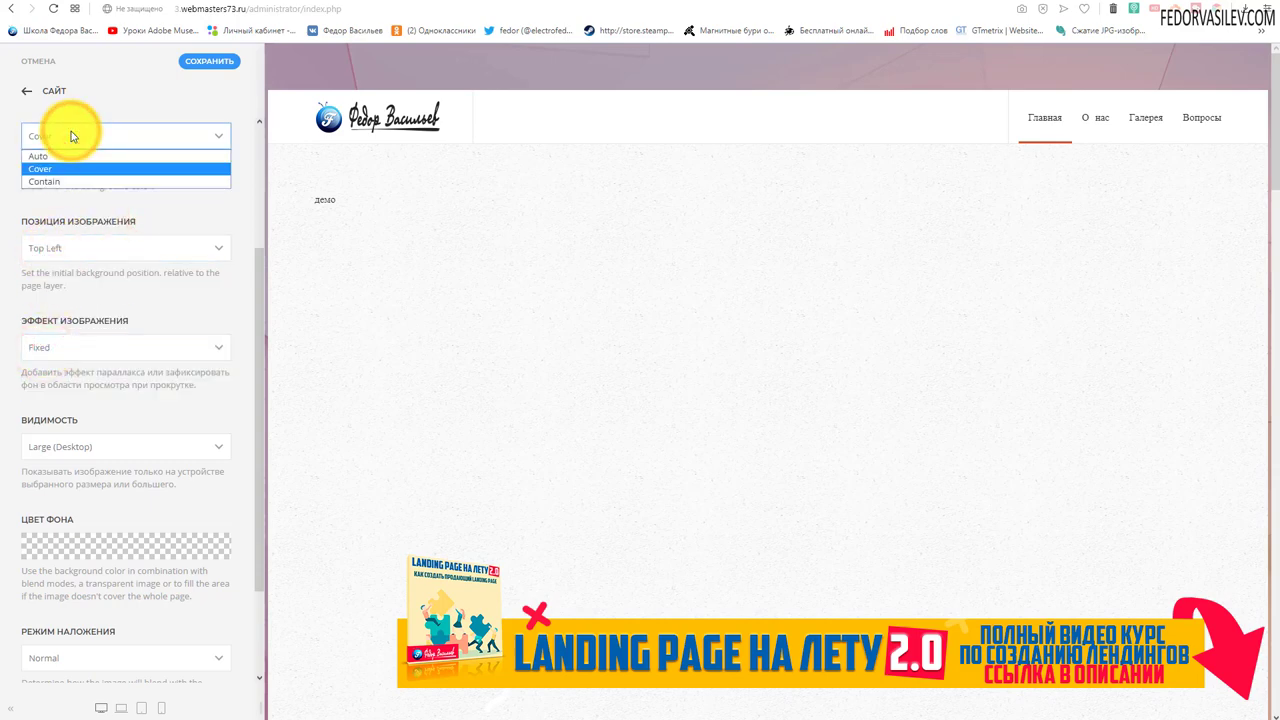
left_click(71, 132)
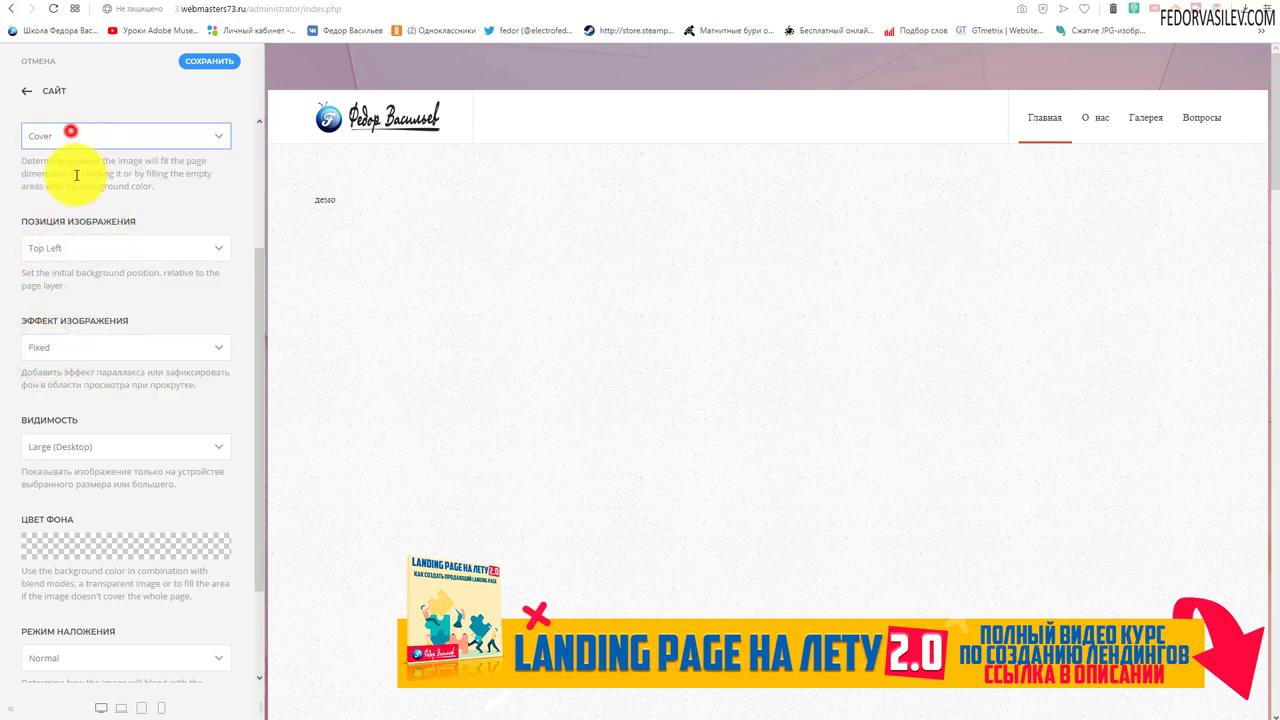
Check the Cover-sized background along the whole full-width page preview.
left_click(10, 712)
scroll(780, 254, "down", 2)
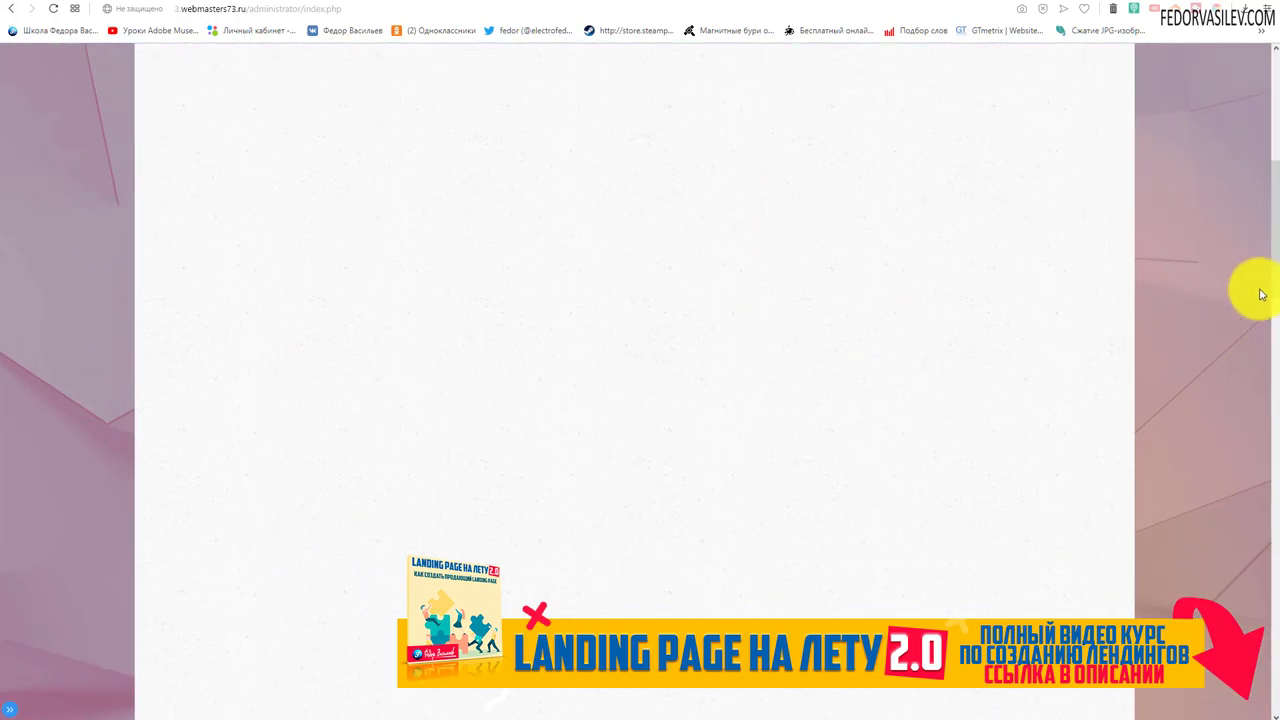
scroll(1179, 440, "down", 5)
scroll(1054, 454, "up", 5)
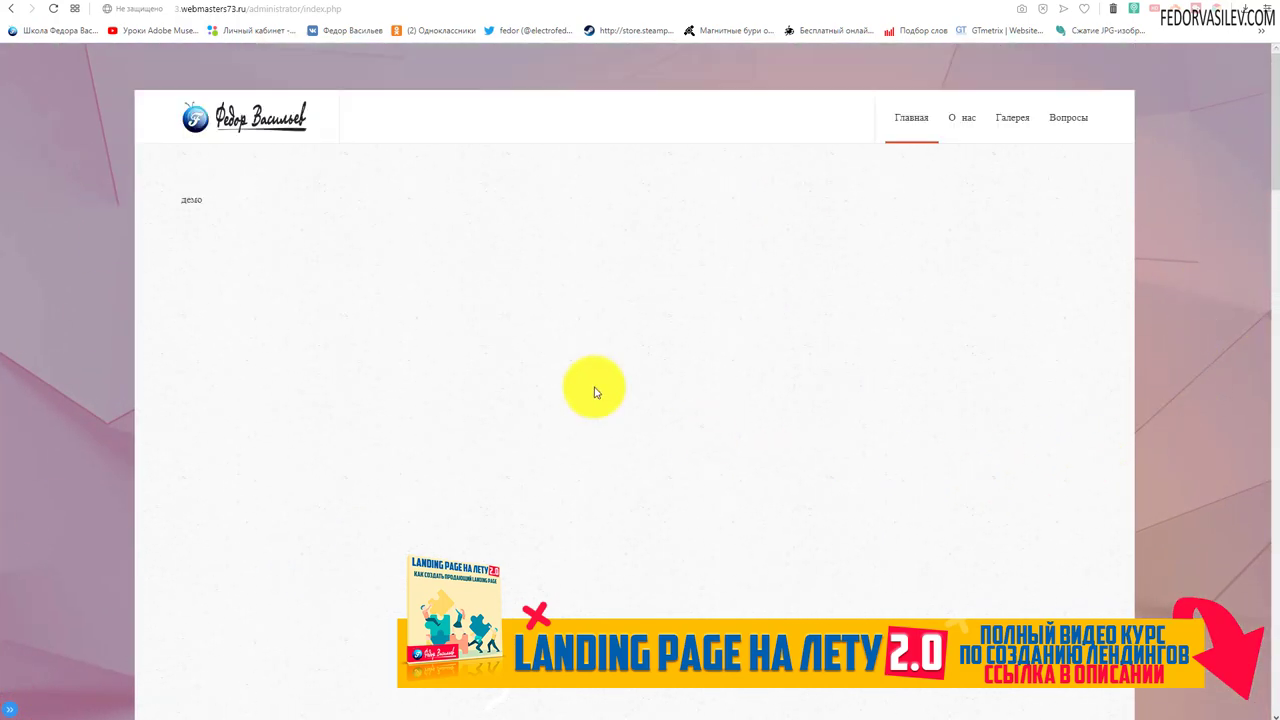
Set the background image size to Auto and check the background in the full-width preview.
left_click(17, 711)
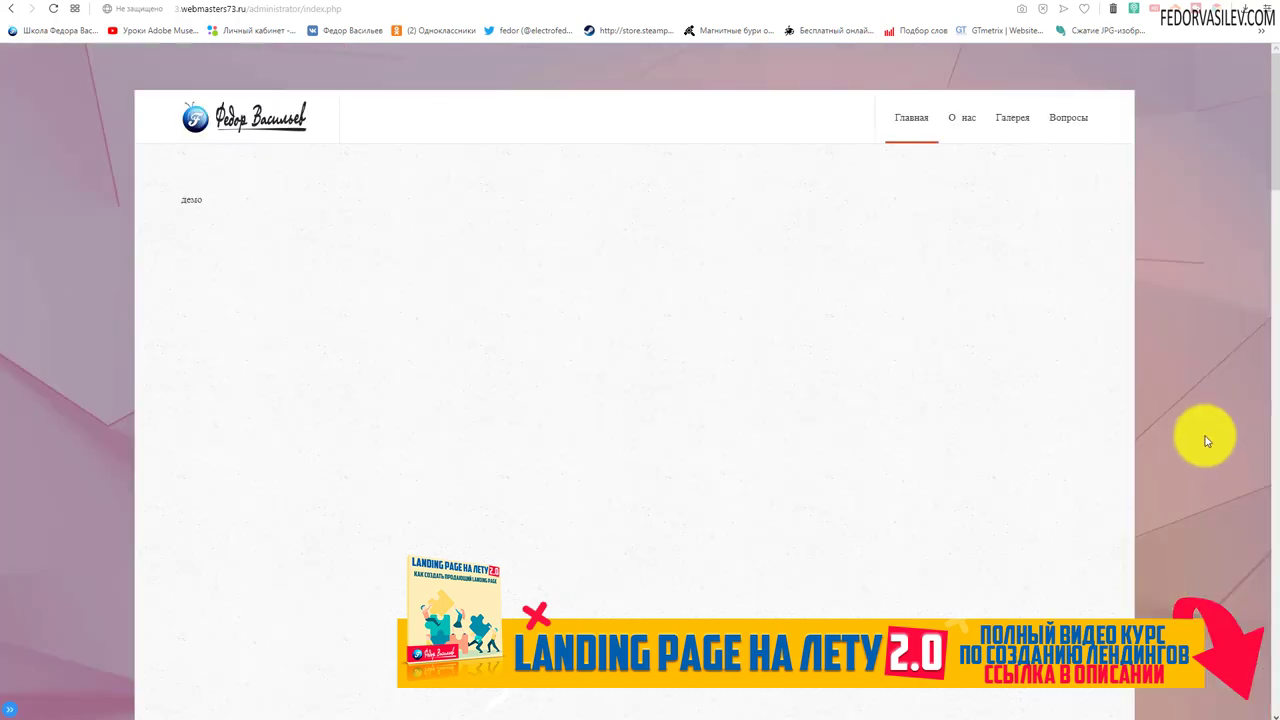
left_click_drag(1273, 150, 1257, 45)
left_click(3, 708)
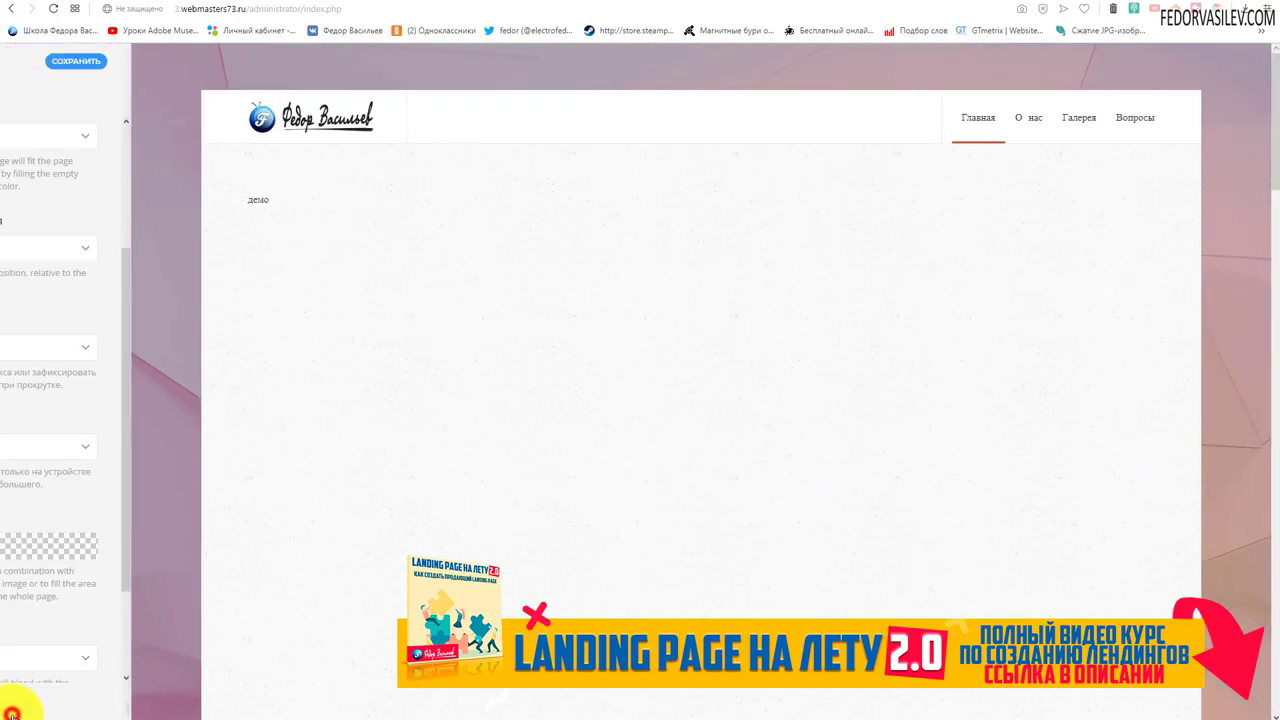
left_click(42, 135)
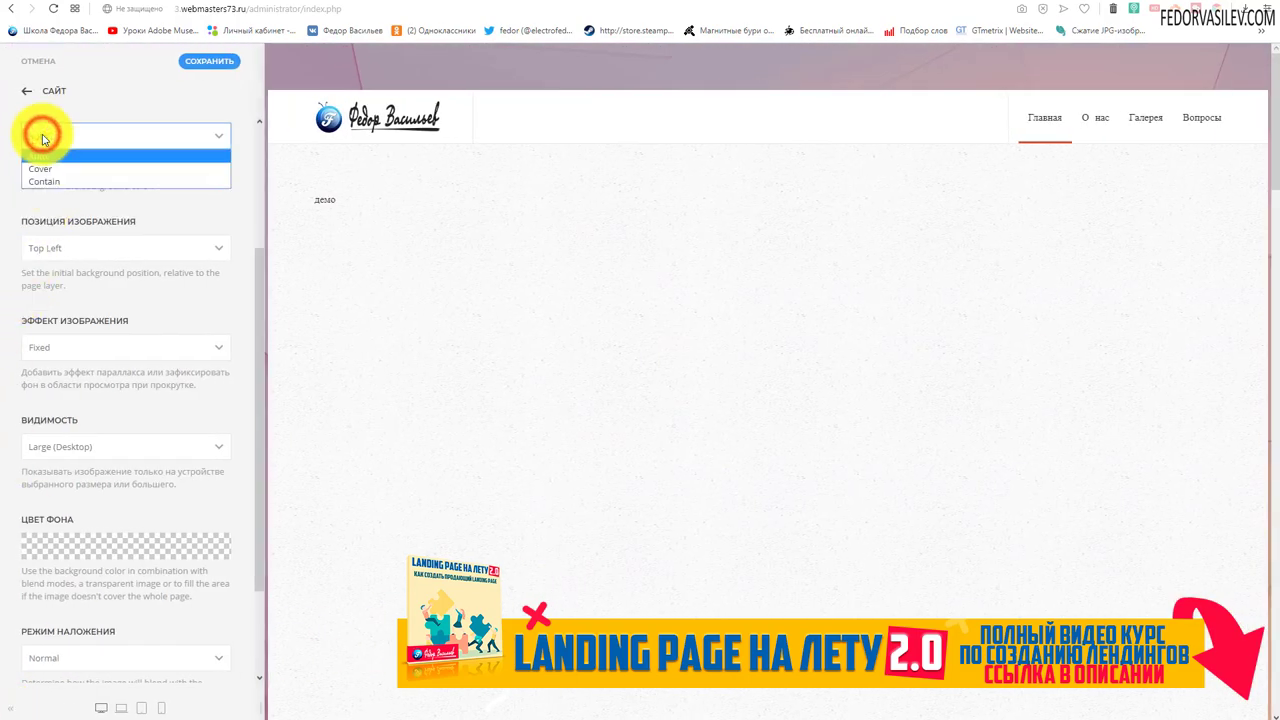
left_click(42, 137)
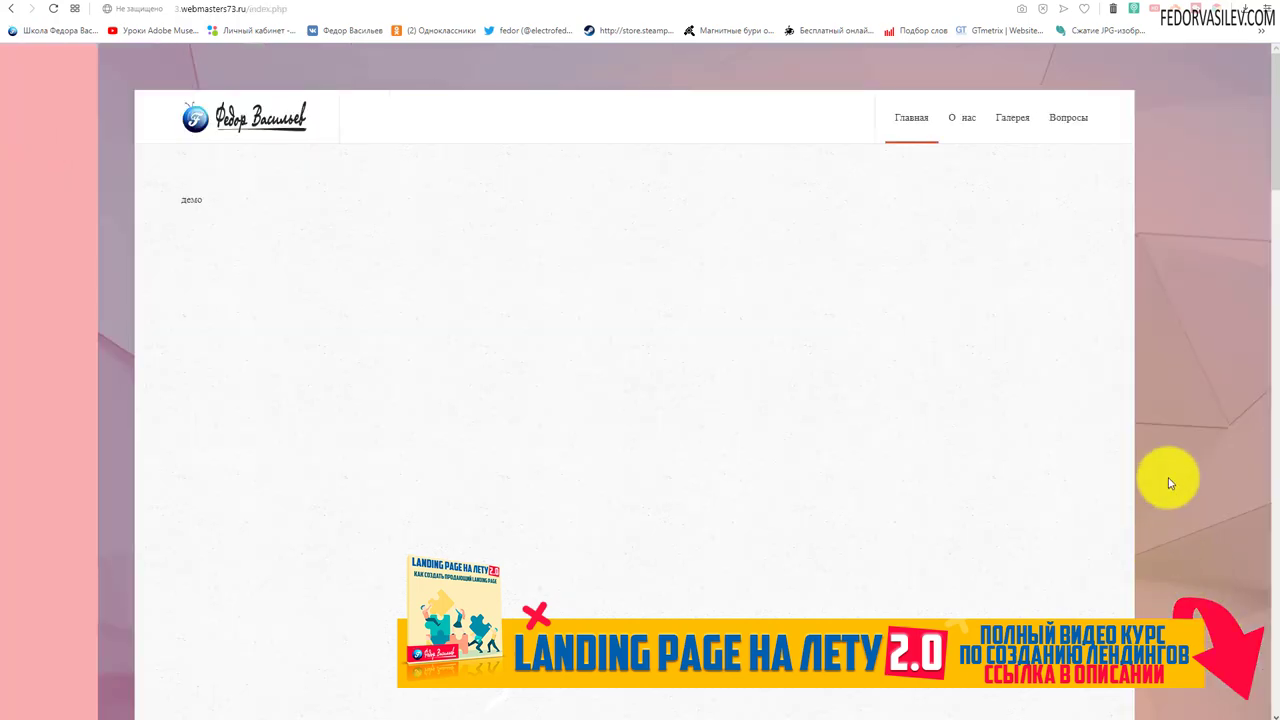
Inspect the background along the live page and review the parallax effect, position and easing settings of the background image.
left_click_drag(1274, 122, 1178, 46)
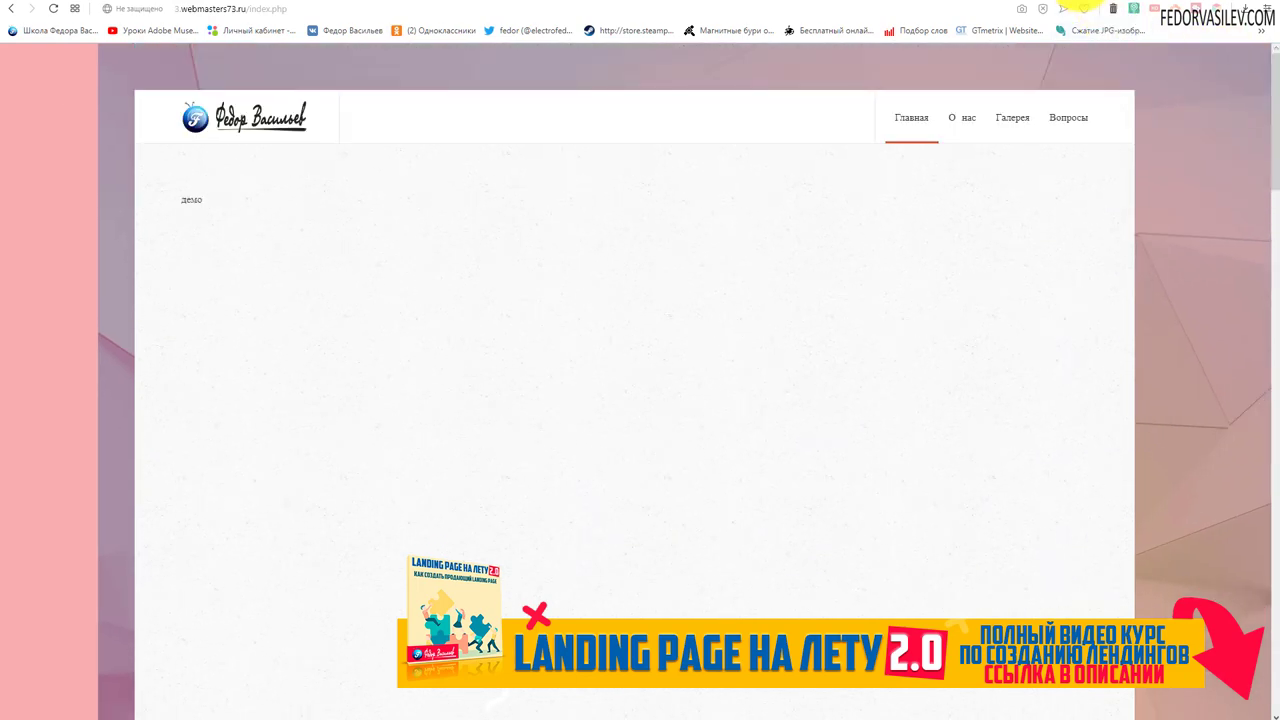
left_click(1090, 0)
left_click(113, 350)
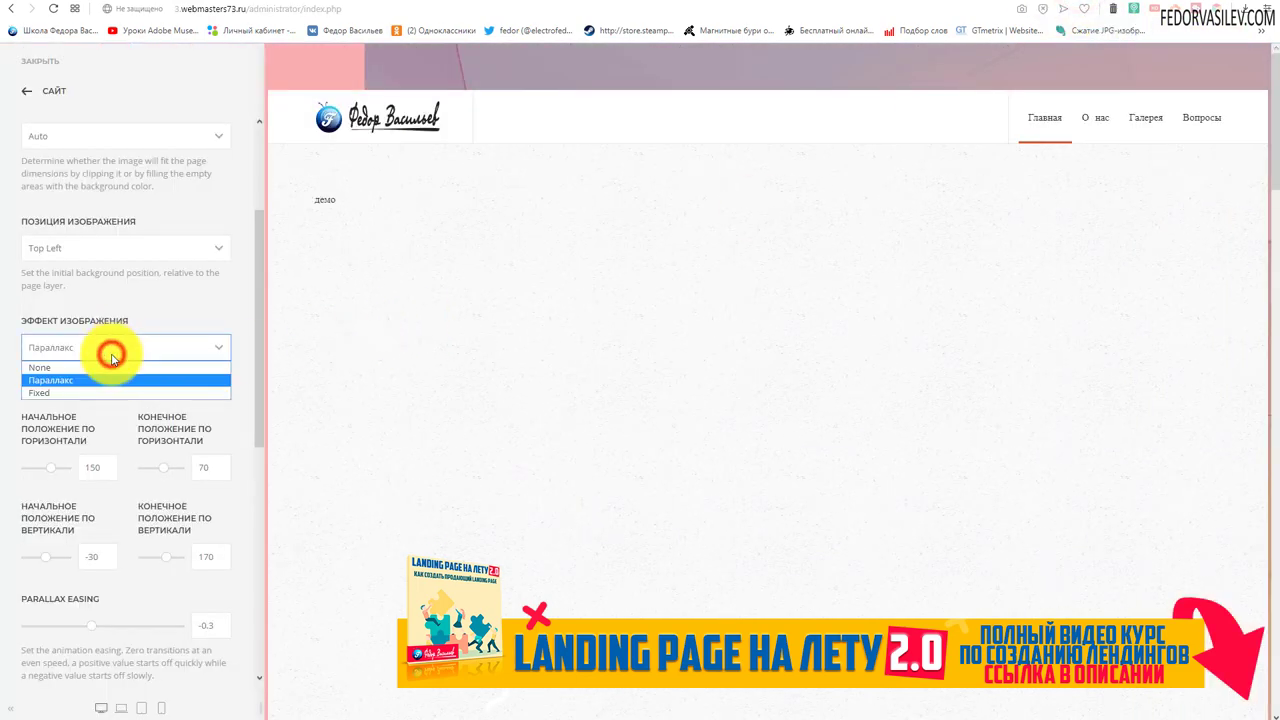
left_click(114, 300)
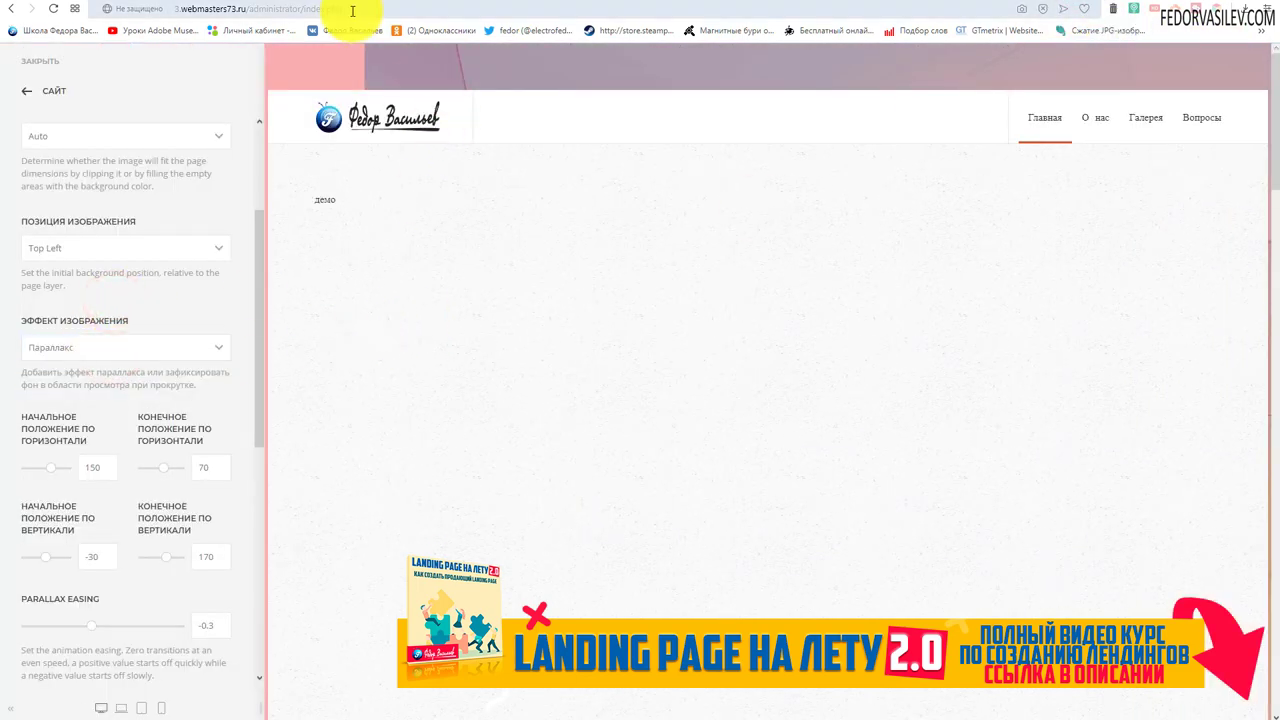
scroll(121, 252, "down", 1)
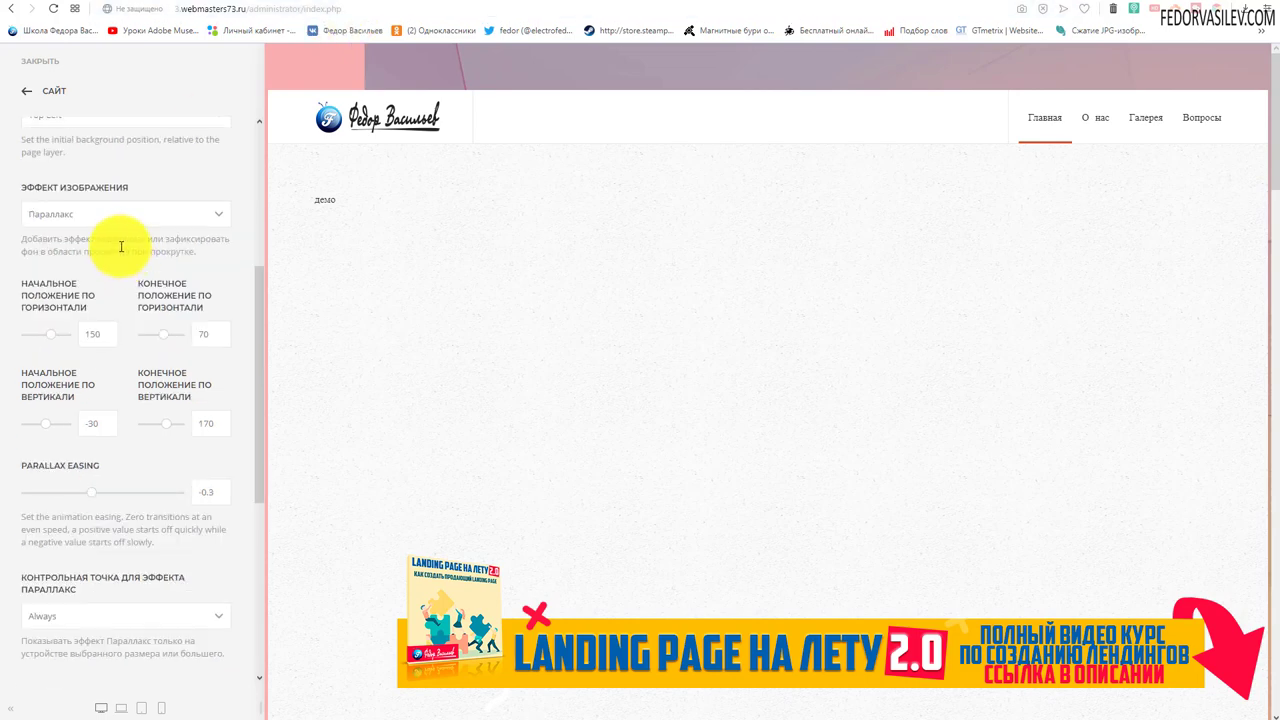
scroll(150, 260, "up", 2)
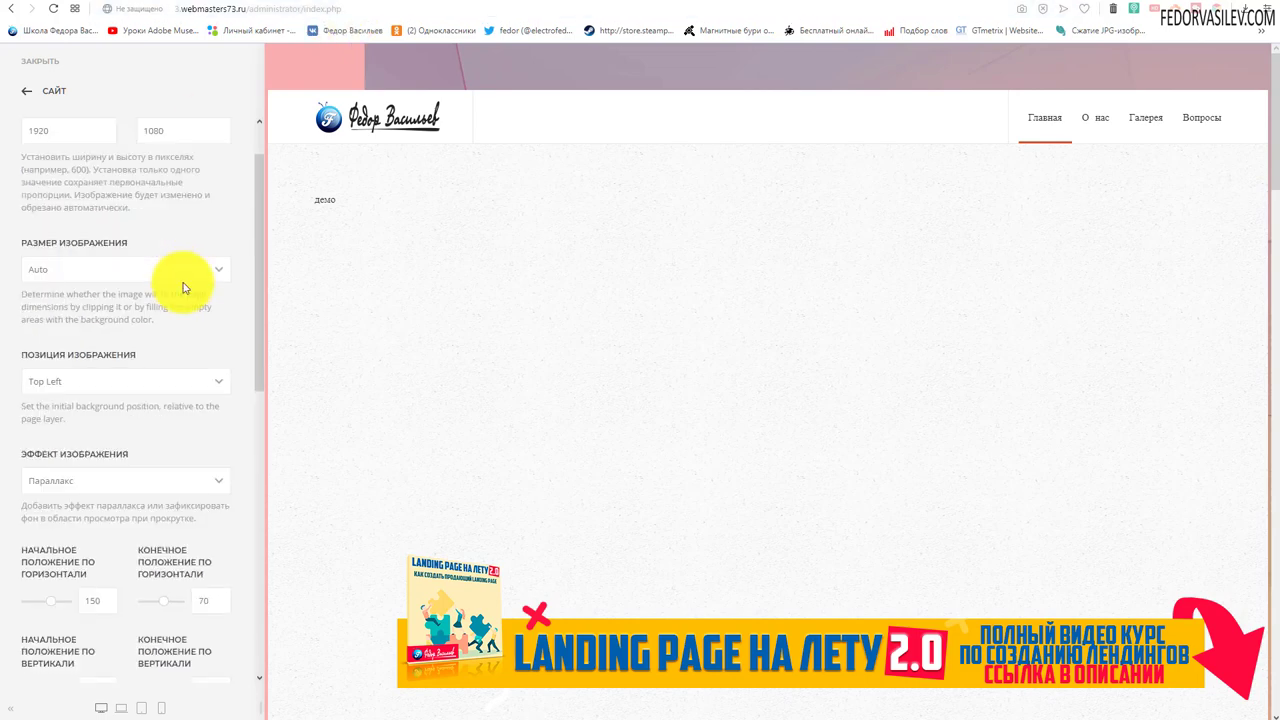
scroll(127, 432, "up", 1)
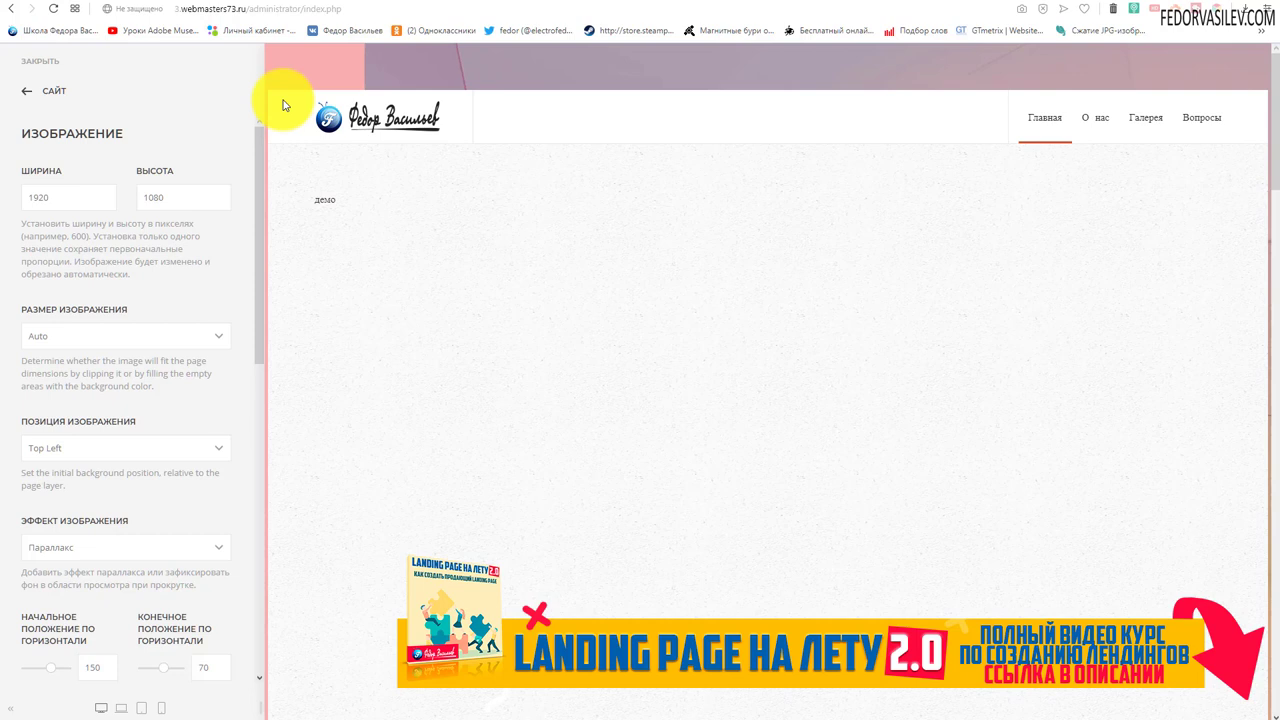
left_click_drag(256, 213, 259, 410)
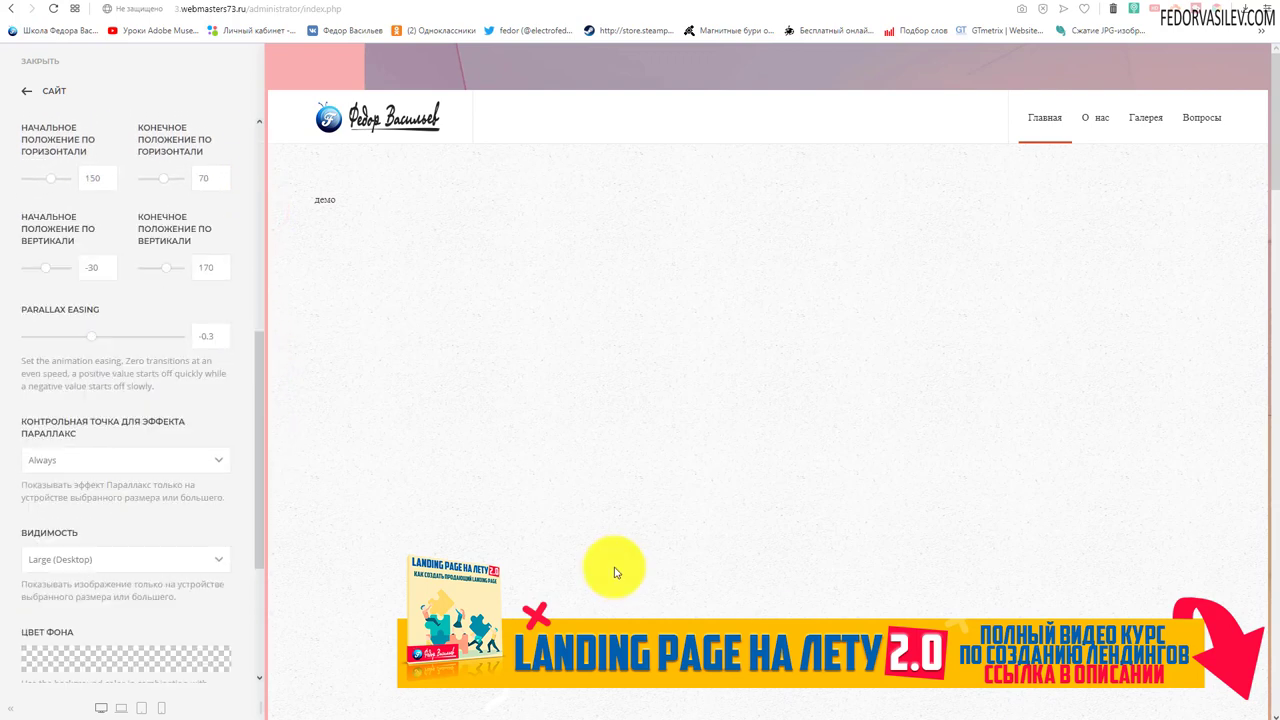
scroll(229, 394, "up", 1)
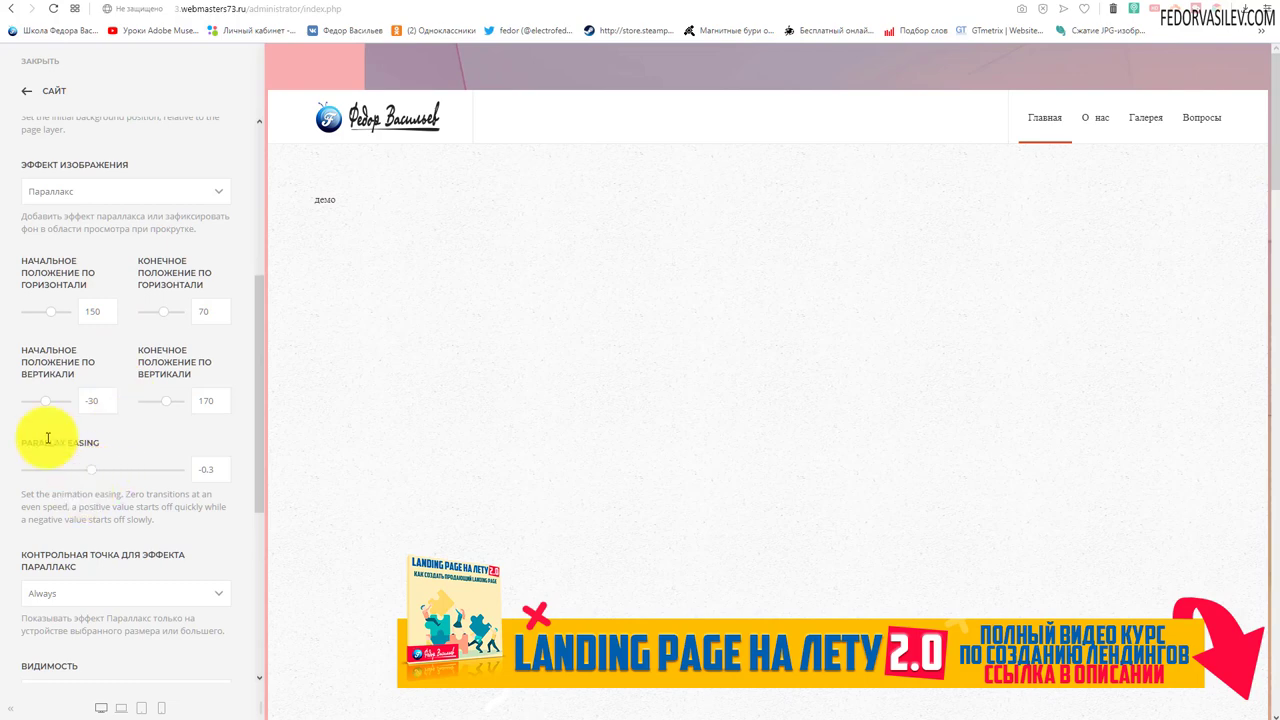
Set Parallax Easing to 1.1, save, and check the background along the refreshed live page.
left_click_drag(95, 477, 145, 477)
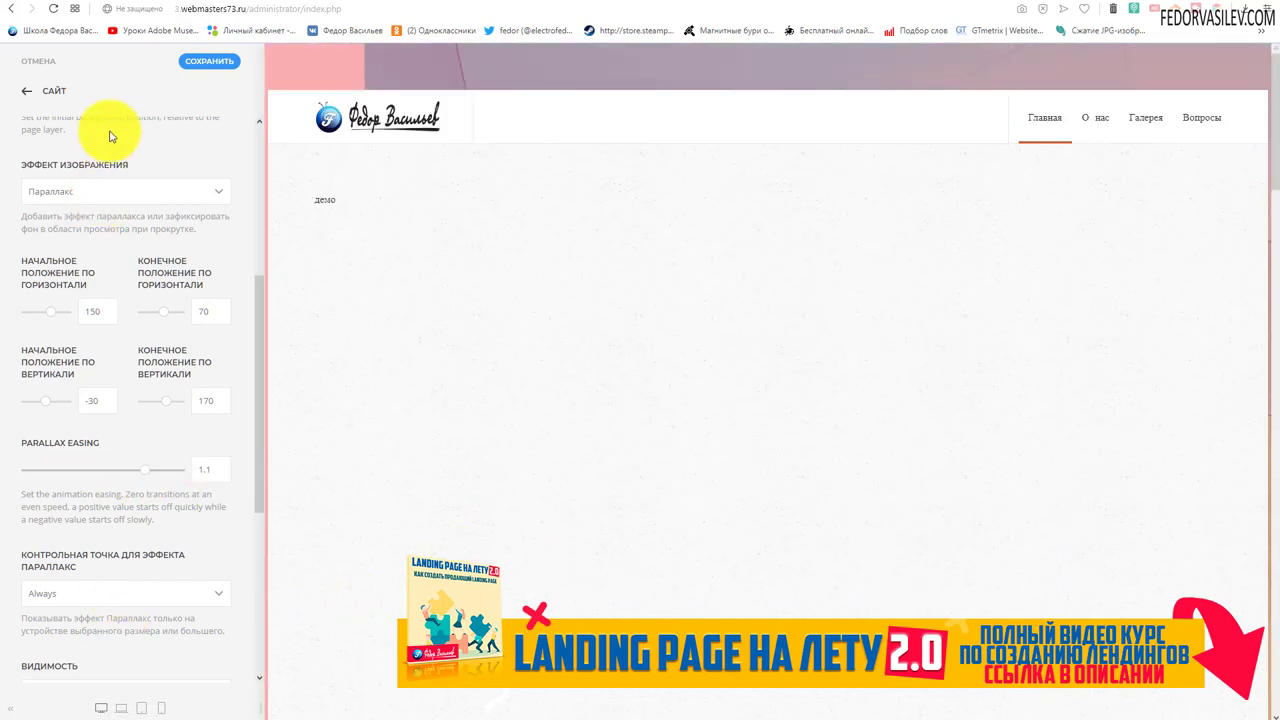
left_click(194, 56)
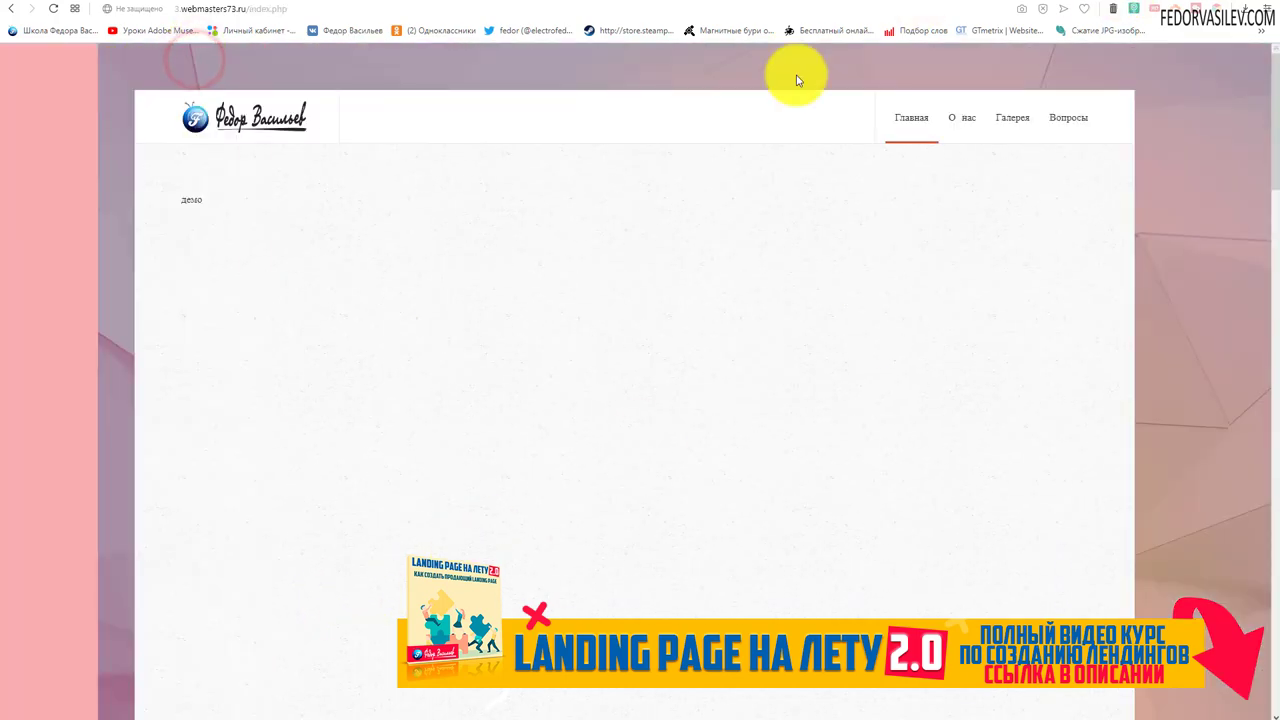
left_click(53, 10)
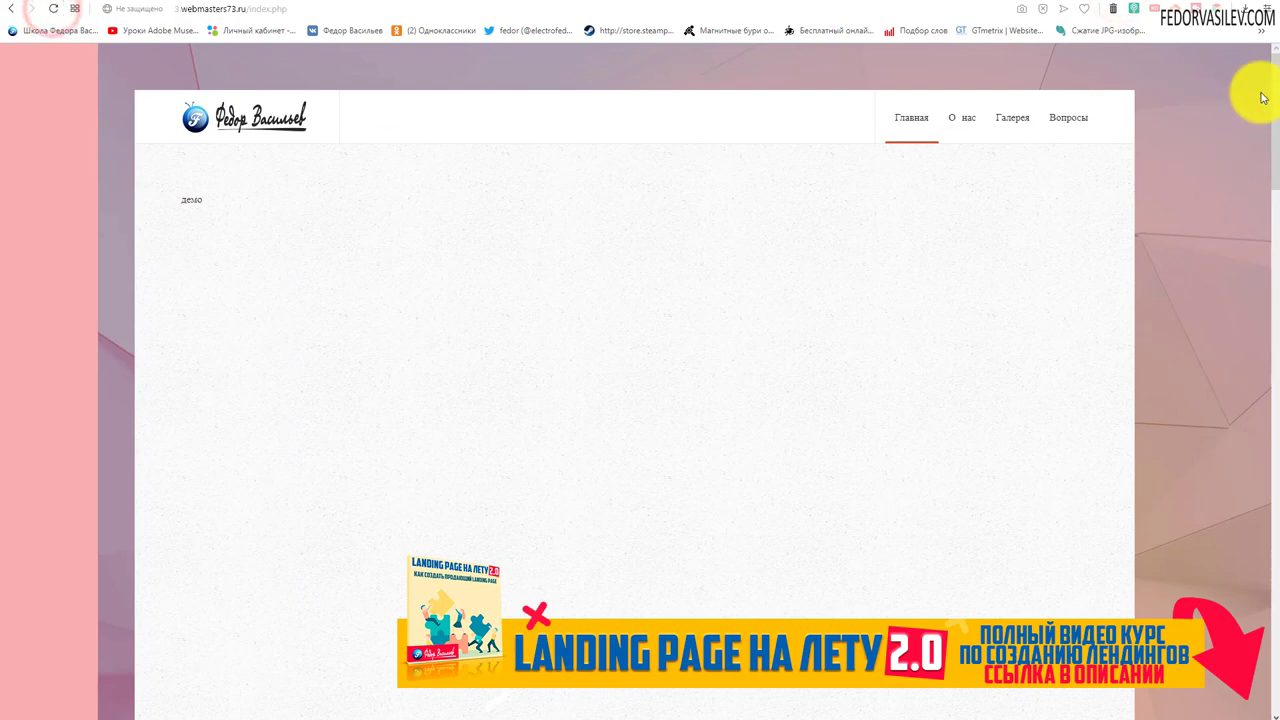
mouse_move(1276, 93)
left_mouse_down()
mouse_move(1274, 70)
mouse_move(1274, 640)
mouse_move(1274, 70)
mouse_move(1260, 671)
mouse_move(1274, 70)
left_mouse_up()
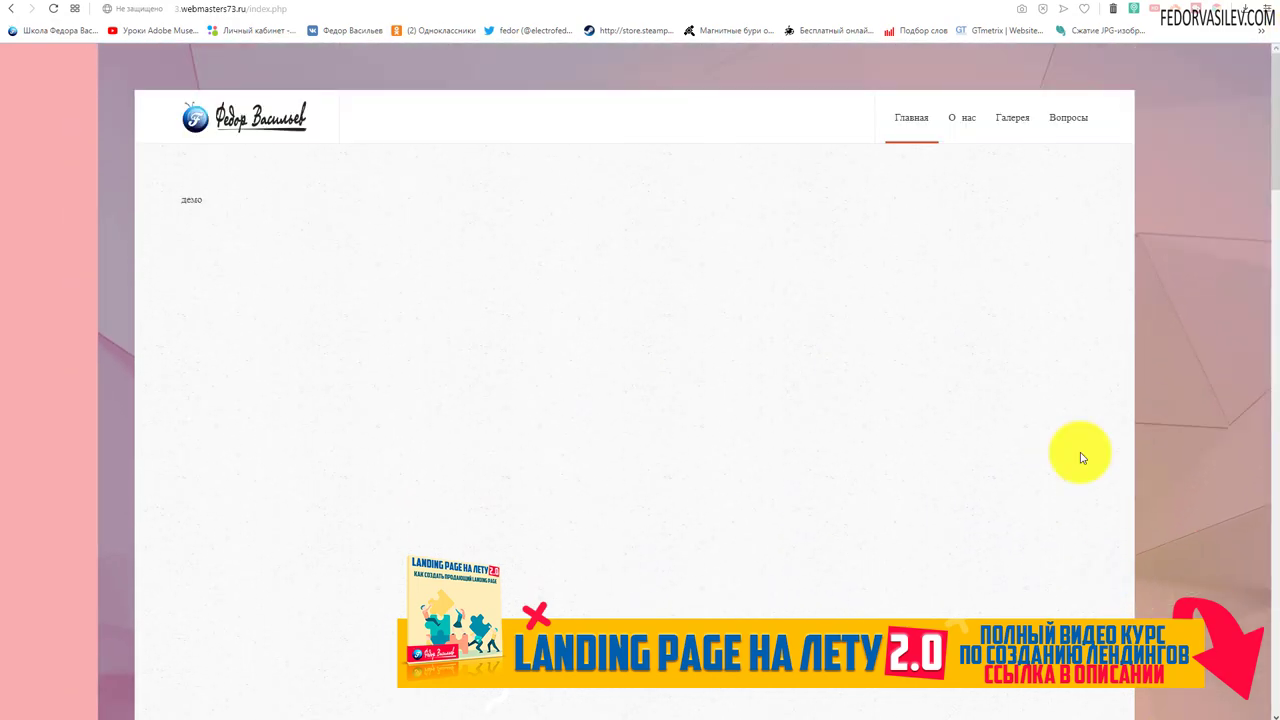
Review the Parallax Easing setting and inspect the background's movement along the live page.
left_click(1006, 14)
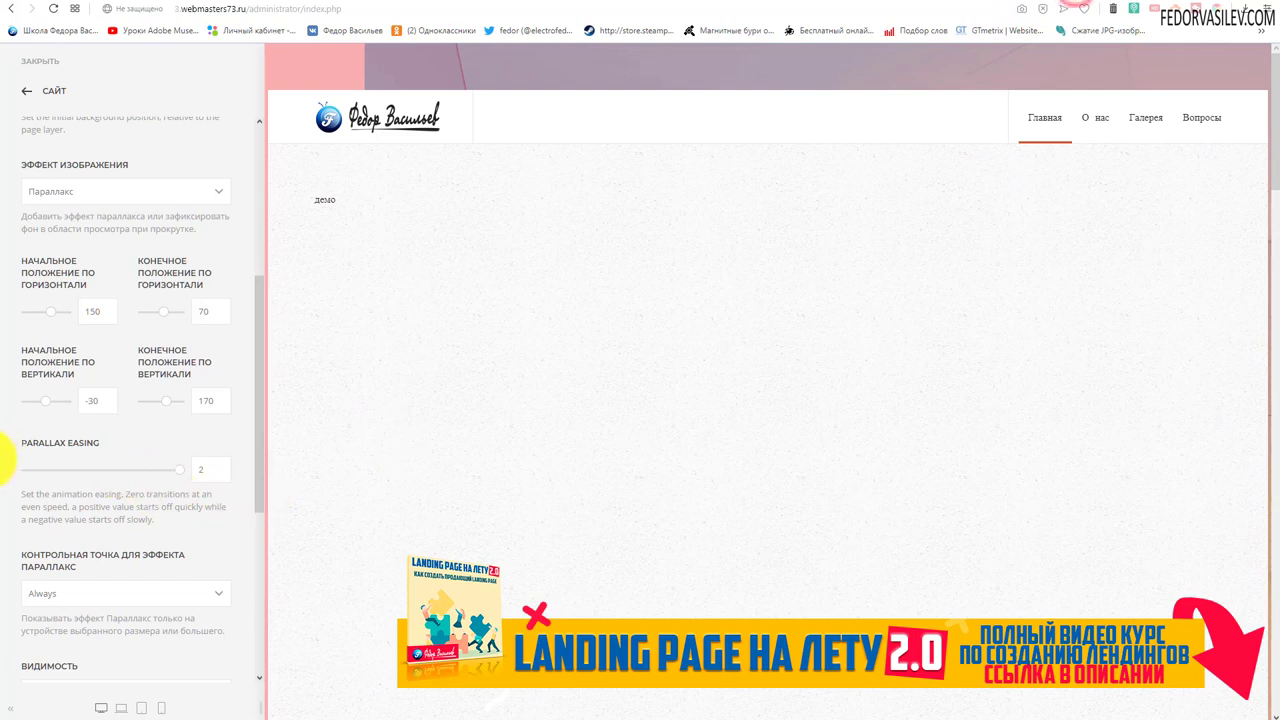
left_click_drag(65, 443, 96, 443)
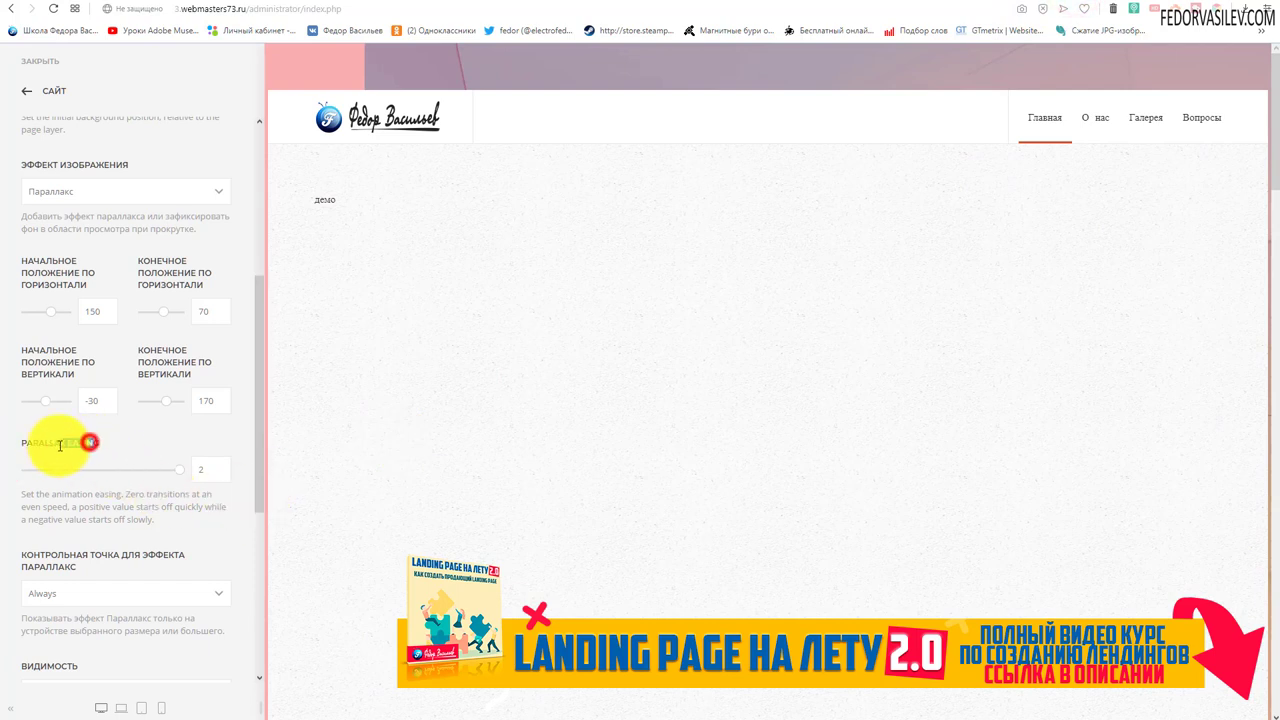
left_click(184, 471)
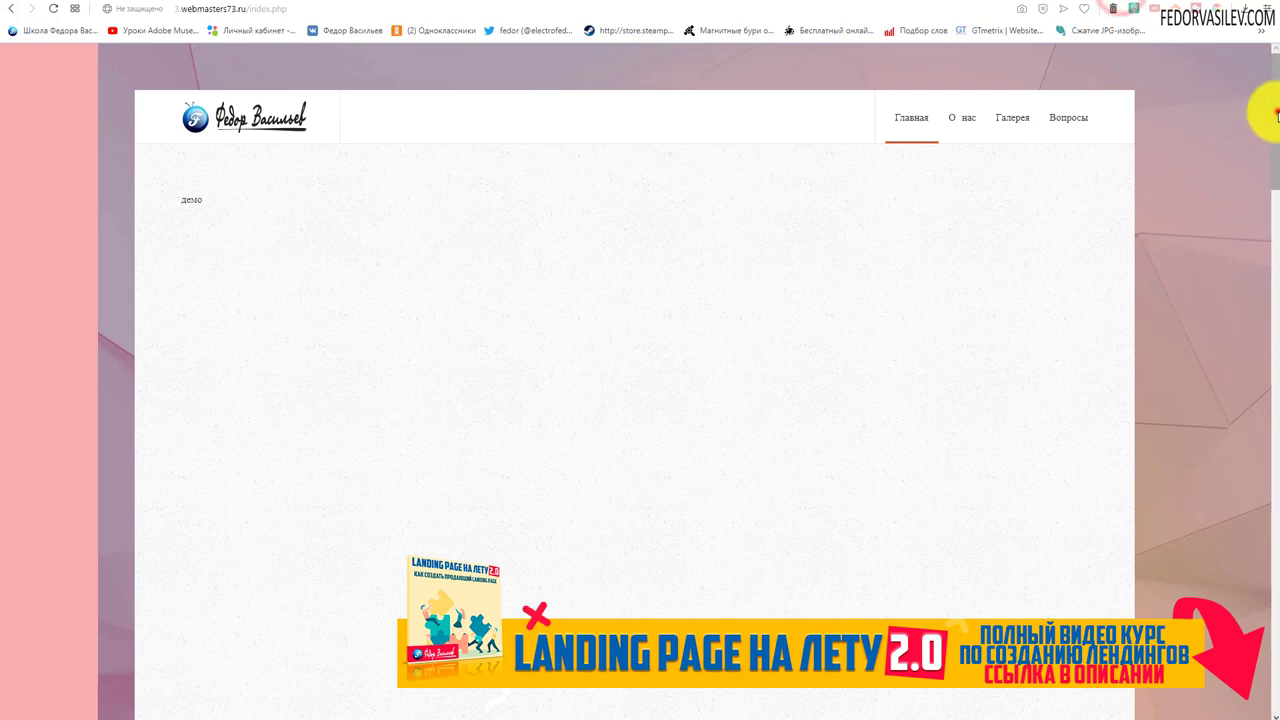
scroll(1270, 90, "down", 2)
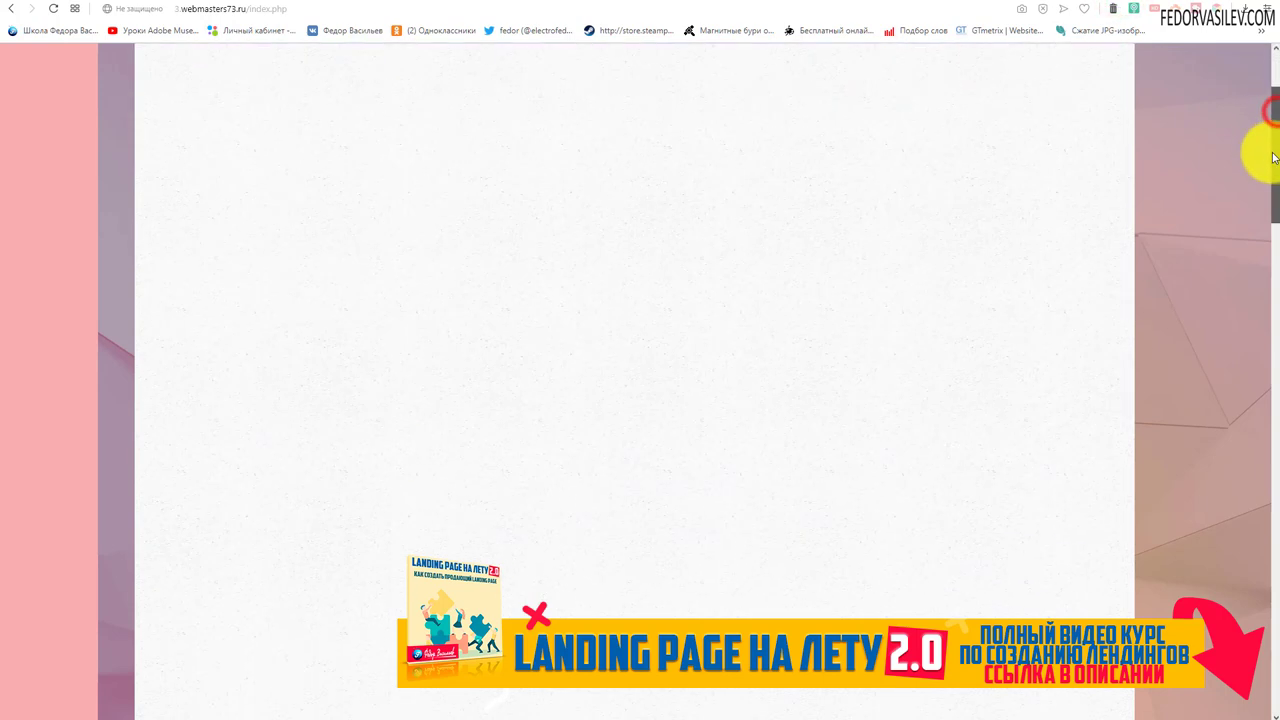
left_click_drag(1268, 112, 1274, 362)
left_click_drag(1270, 440, 1232, 100)
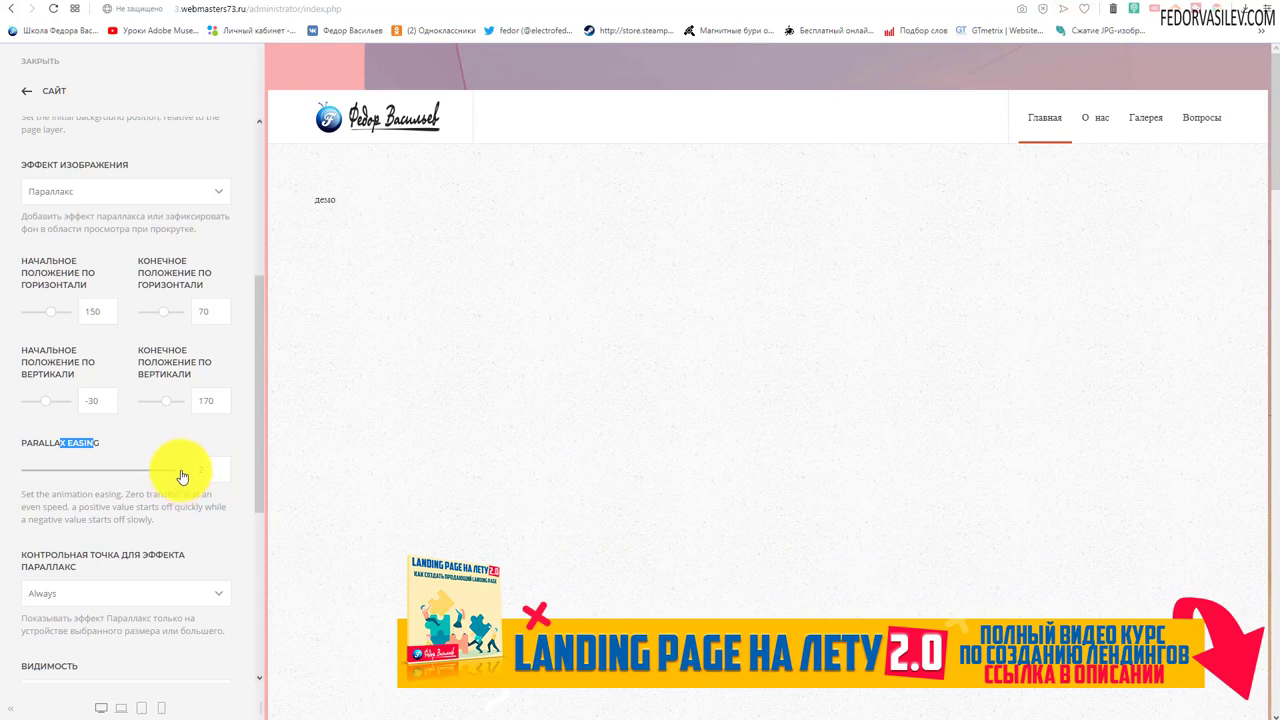
Set Parallax Easing to -2 and save the background image settings.
left_click_drag(182, 470, 40, 472)
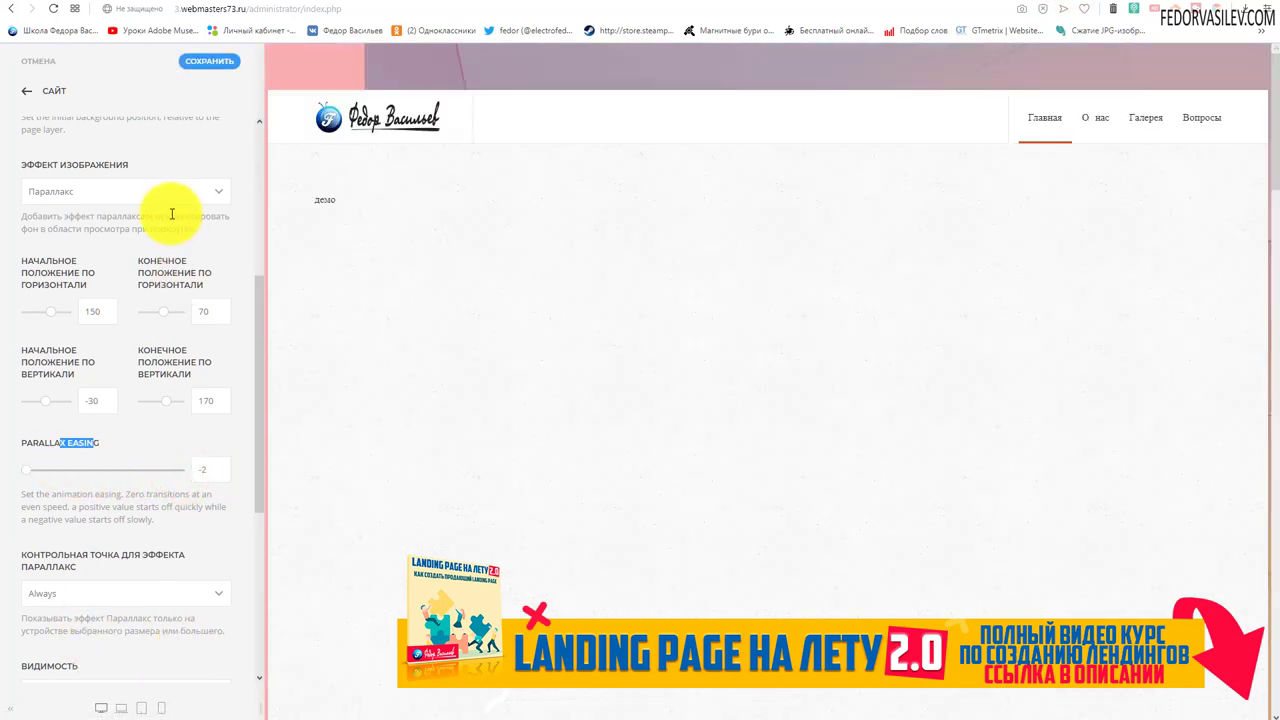
left_click(196, 61)
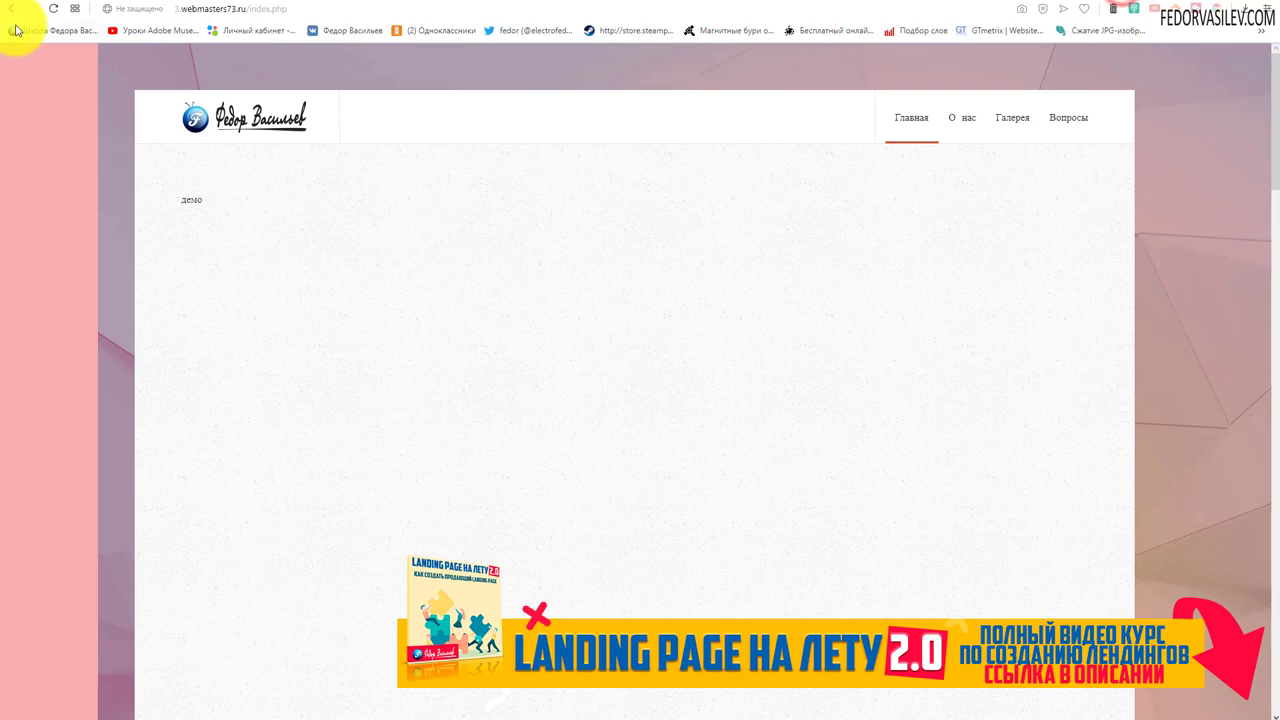
Refresh the live page and inspect how the background moves along its whole length.
left_click(53, 8)
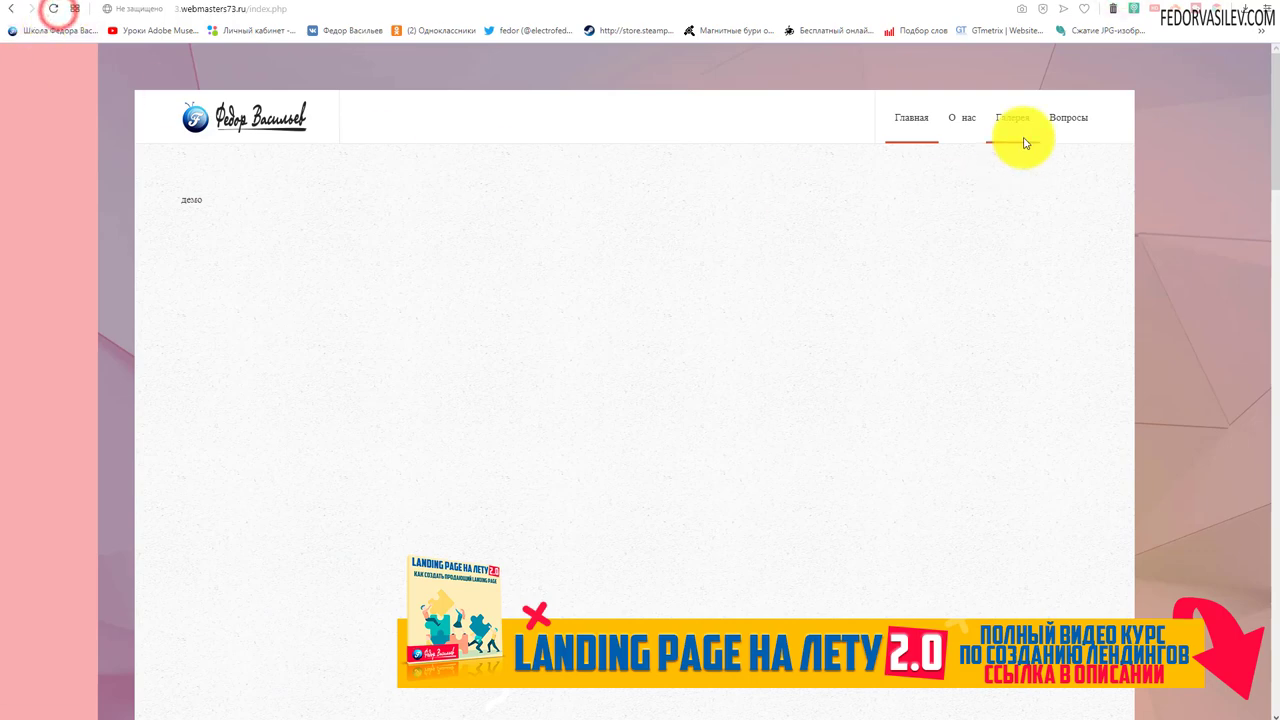
left_click_drag(1274, 100, 1275, 440)
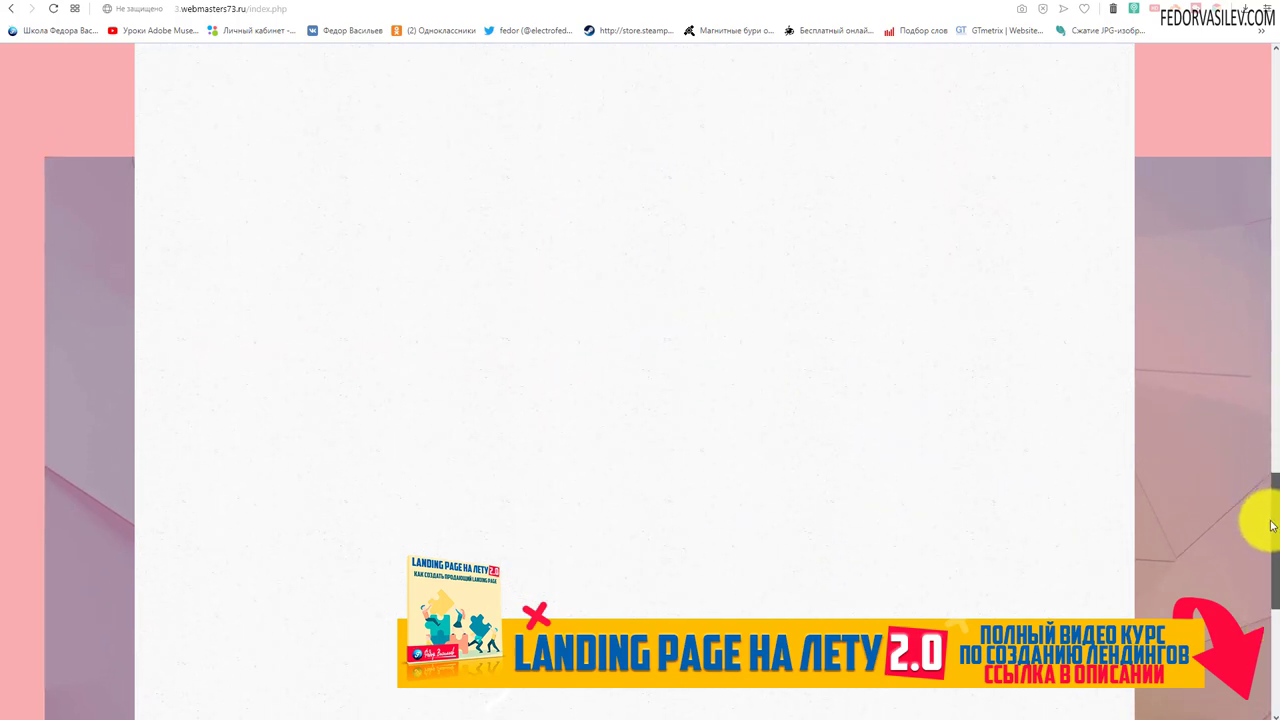
left_click_drag(1271, 526, 1264, 45)
key("ctrl+w")
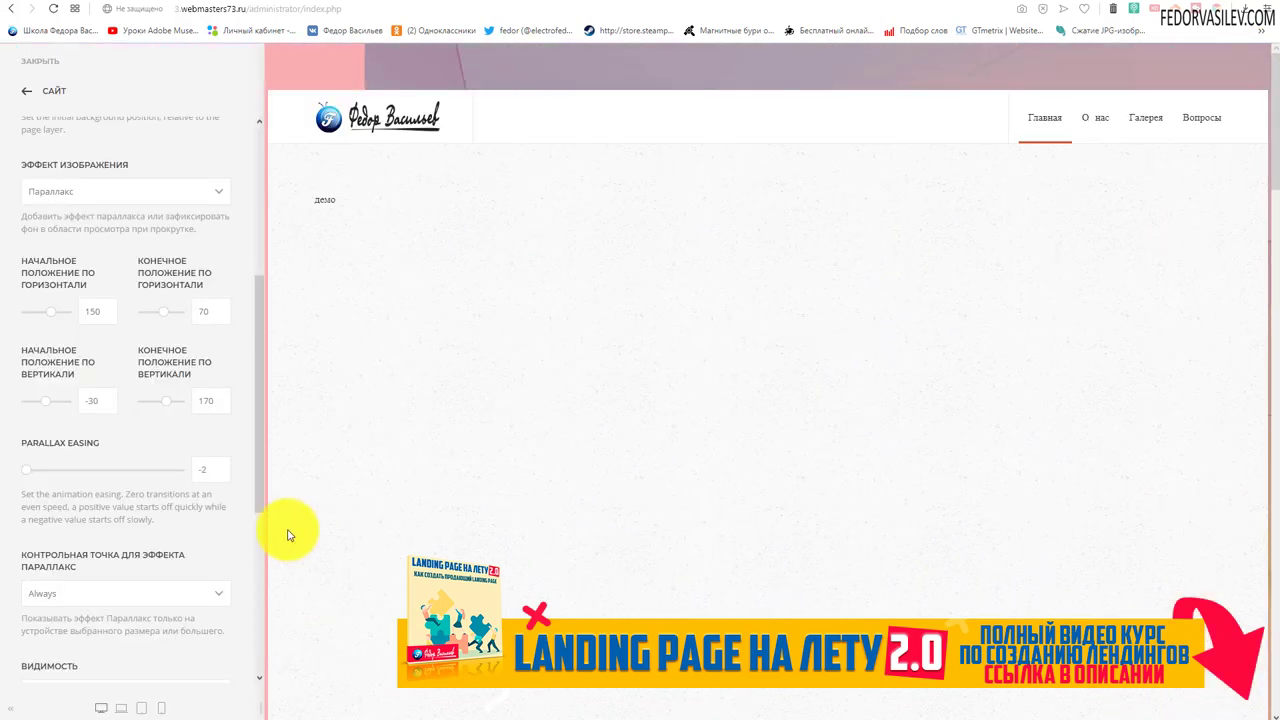
Set Parallax Easing to 0.3 and check the background's movement on the live page.
left_click(114, 474)
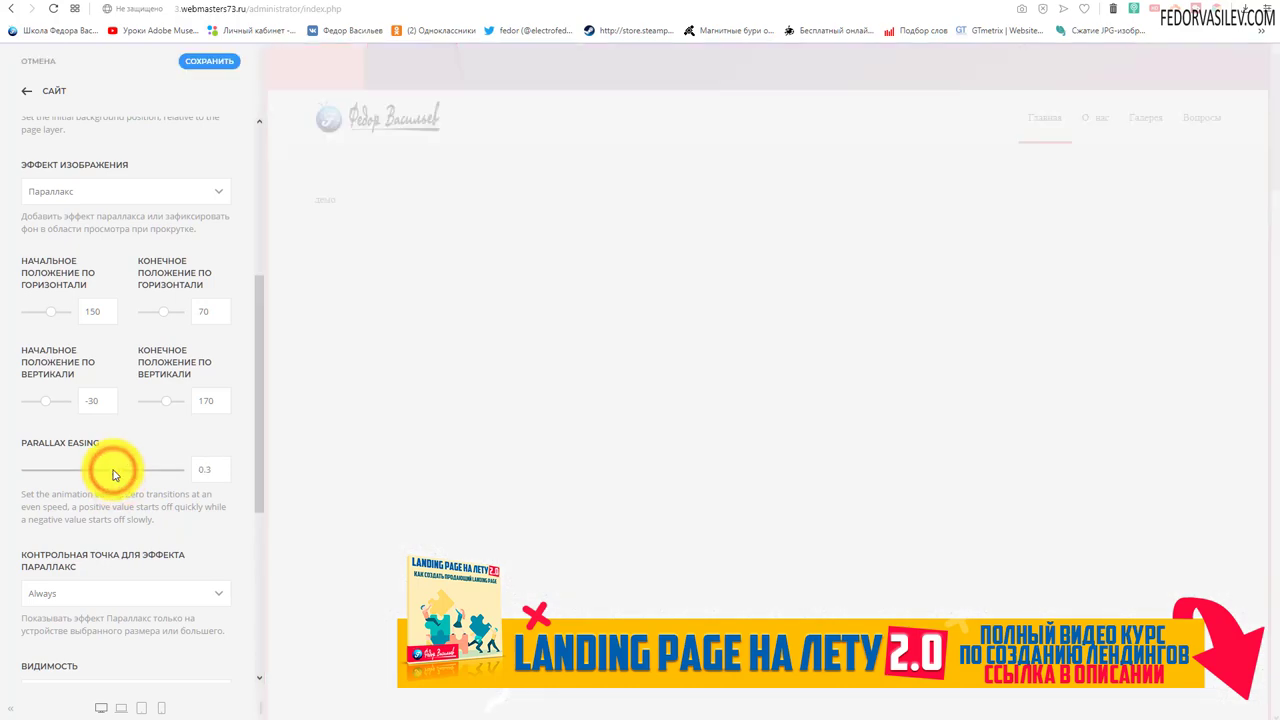
key("ctrl+Tab")
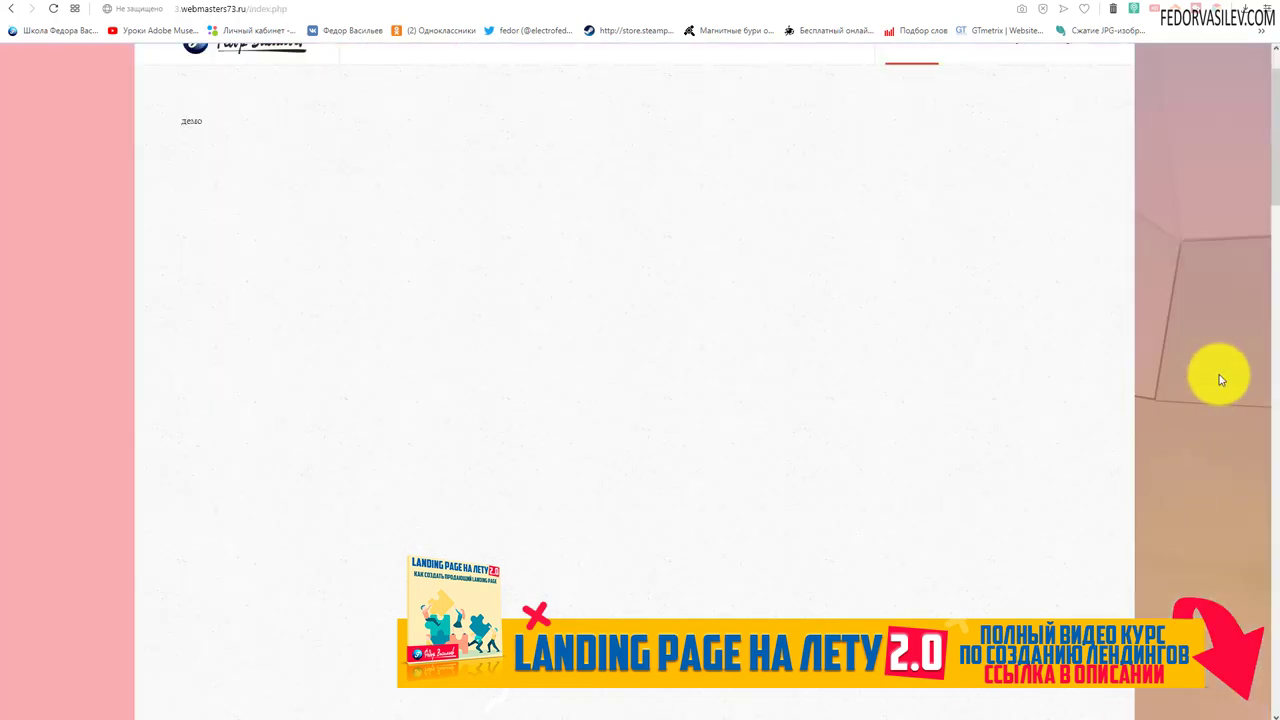
left_click(1268, 190)
left_click_drag(1265, 210, 1092, 5)
left_click(1092, 5)
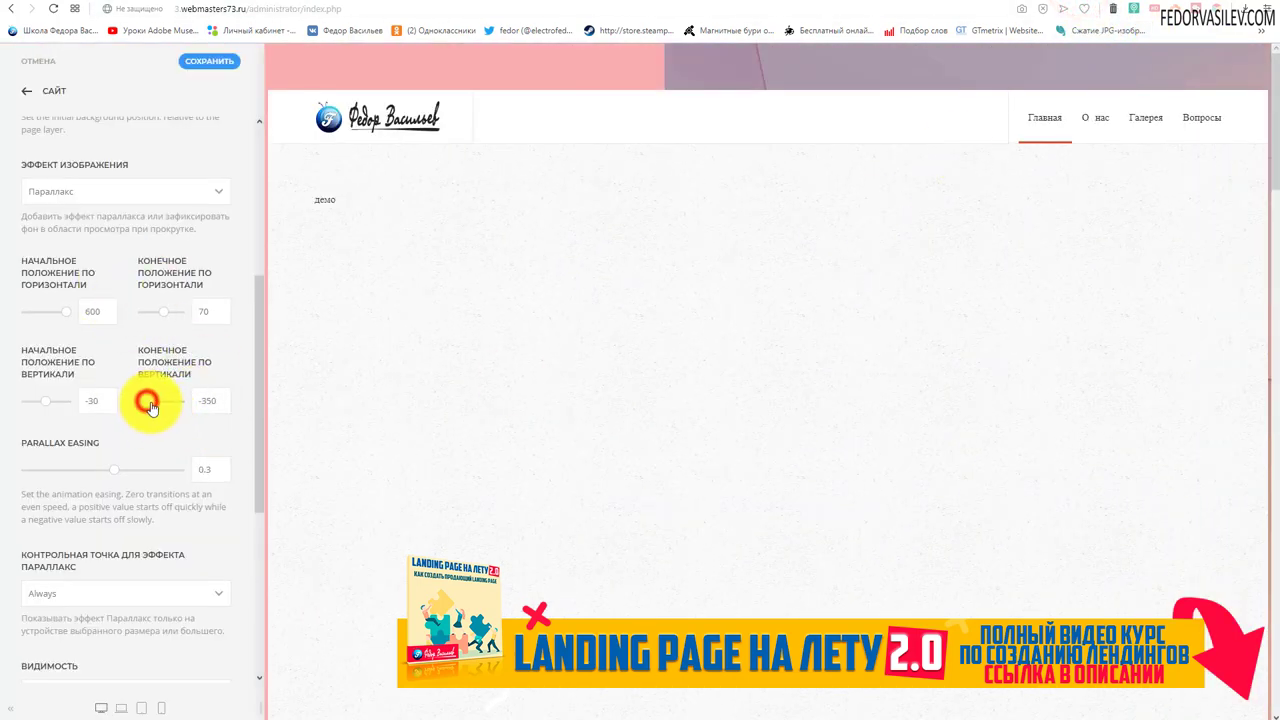
Set the parallax horizontal start to 600 and vertical end to -600, and save with the image effect switched to Fixed.
left_click_drag(148, 405, 143, 400)
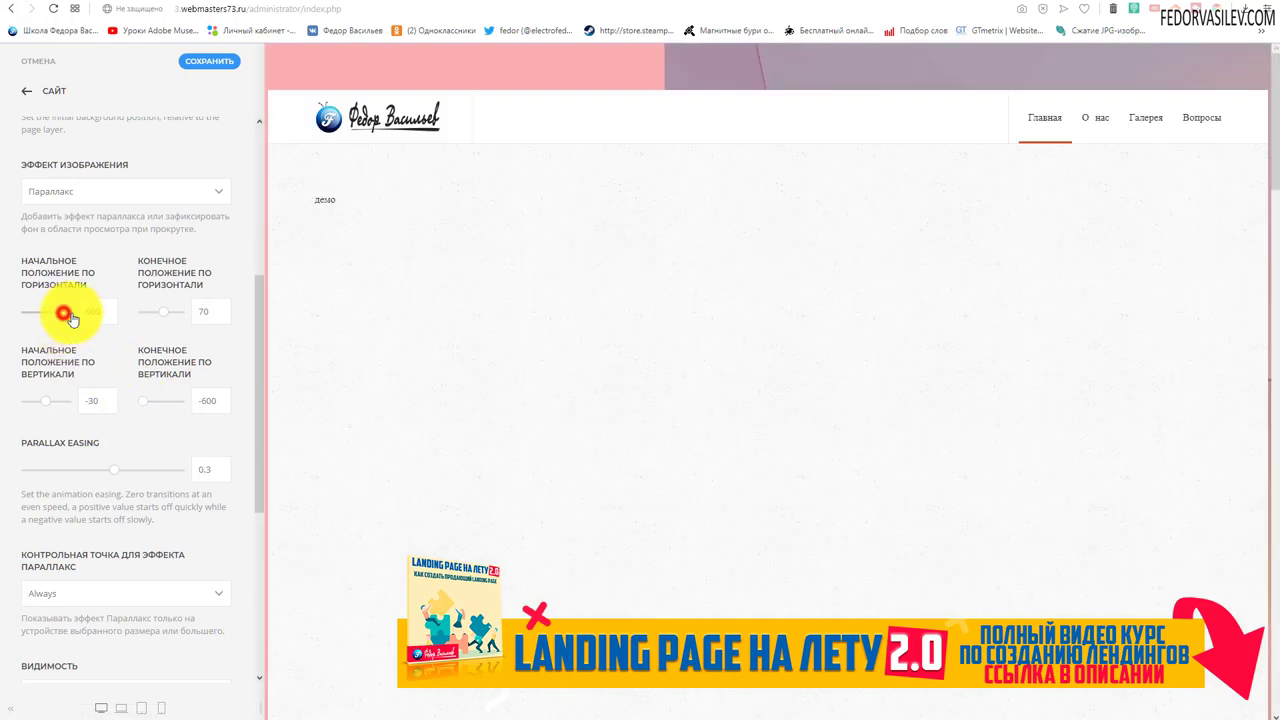
left_click_drag(70, 318, 64, 314)
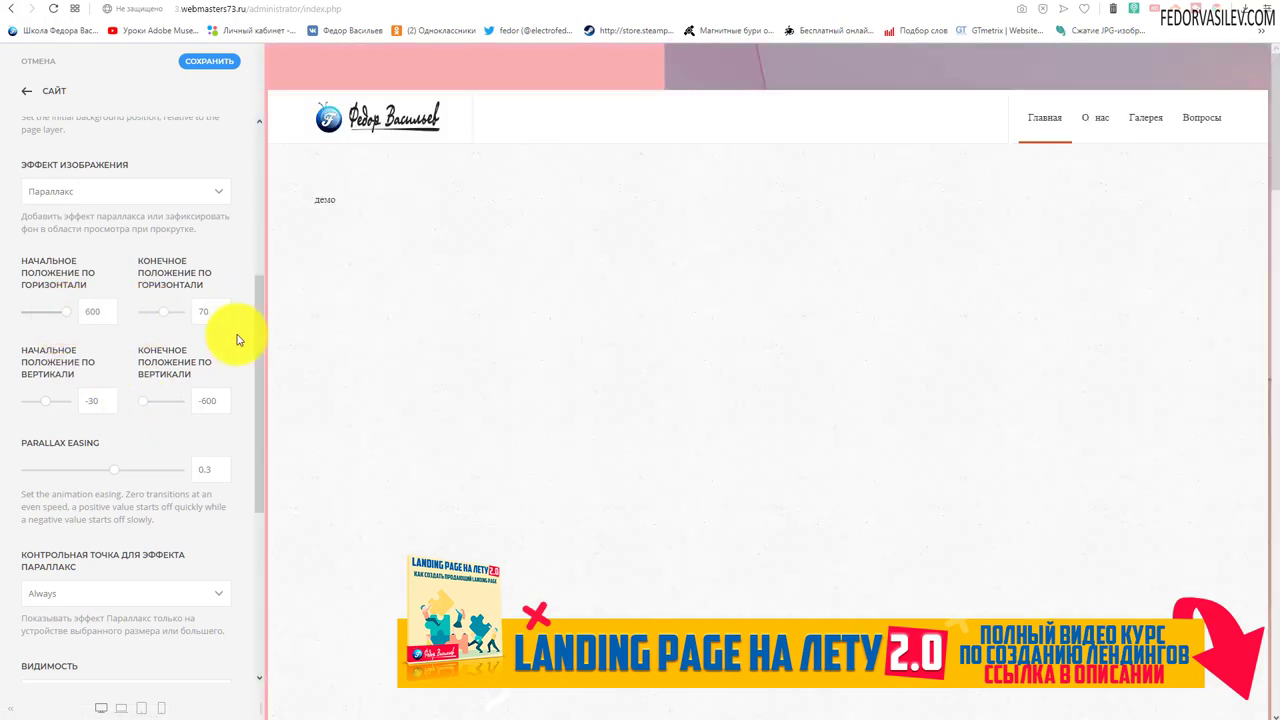
left_click(126, 191)
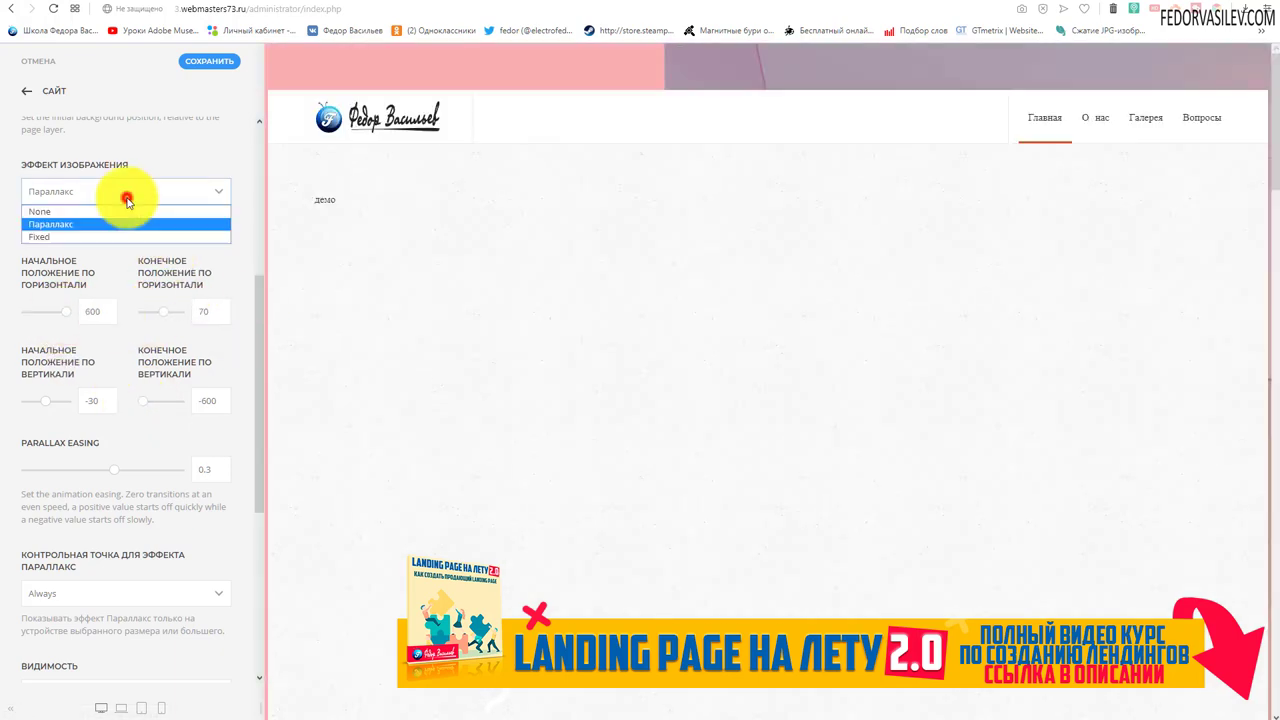
left_click(62, 237)
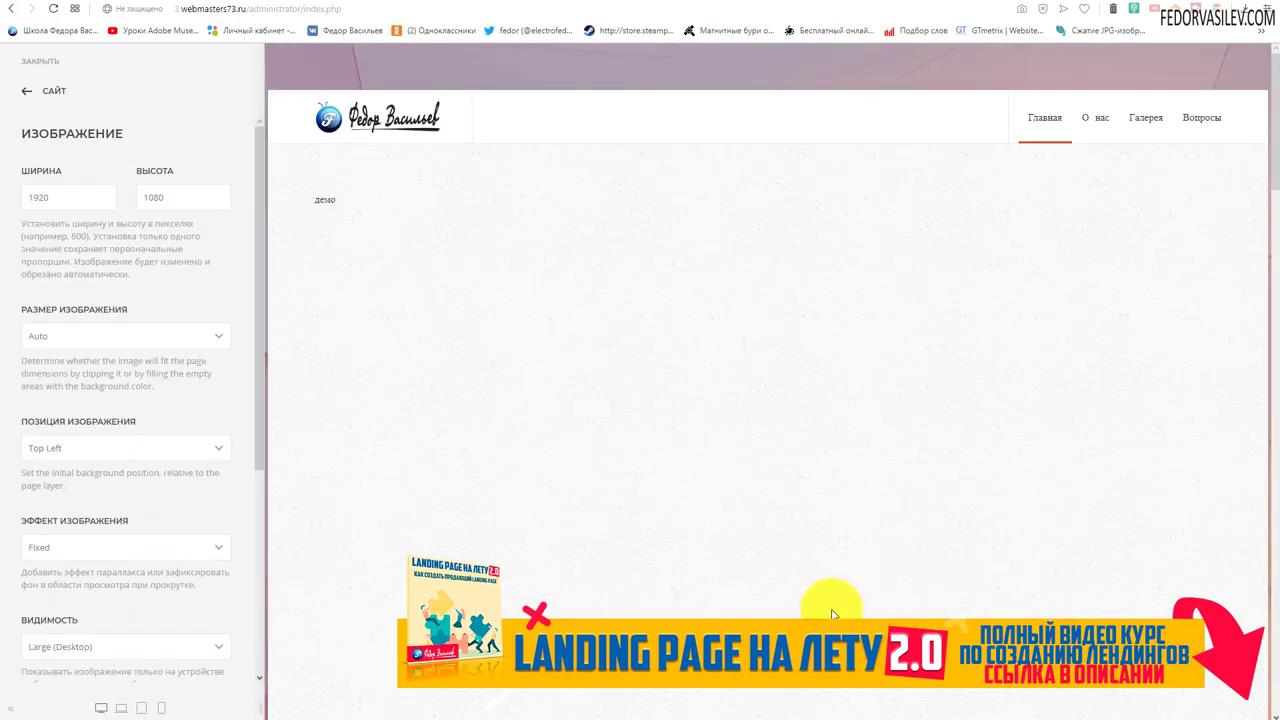
Leave the site background settings and open the layout settings of Позиция Header.
left_click(26, 93)
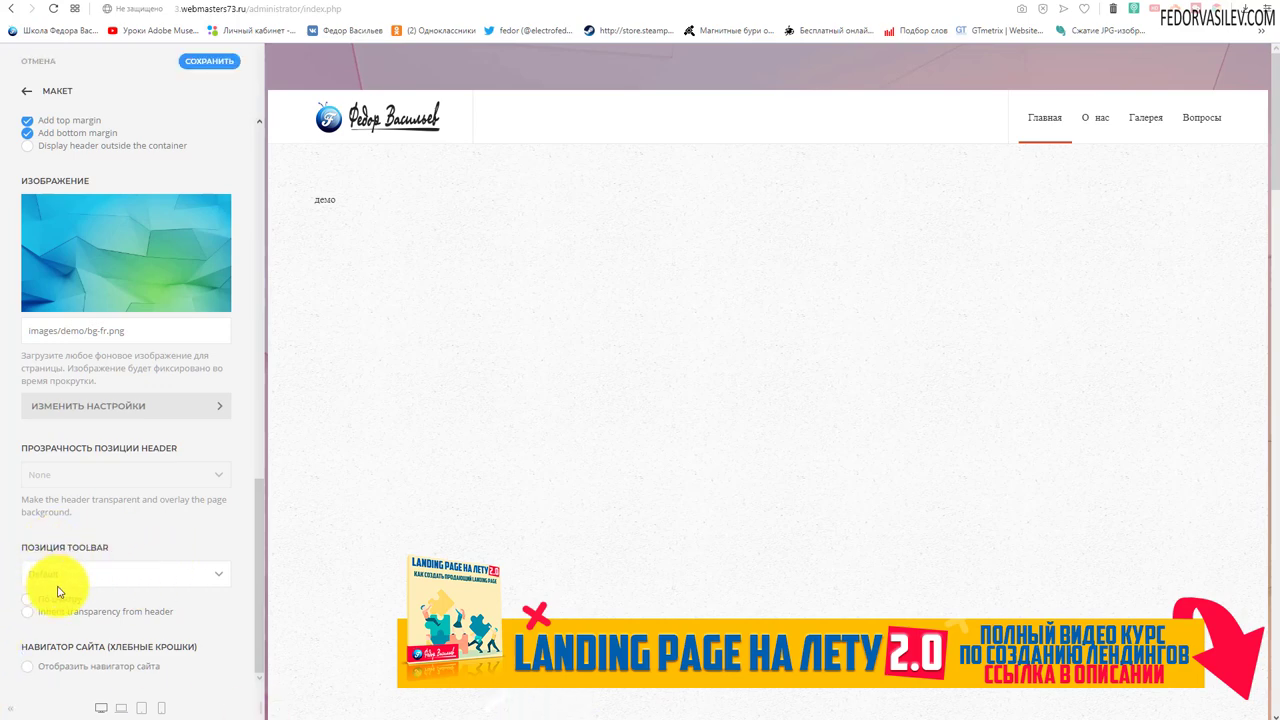
left_click(25, 93)
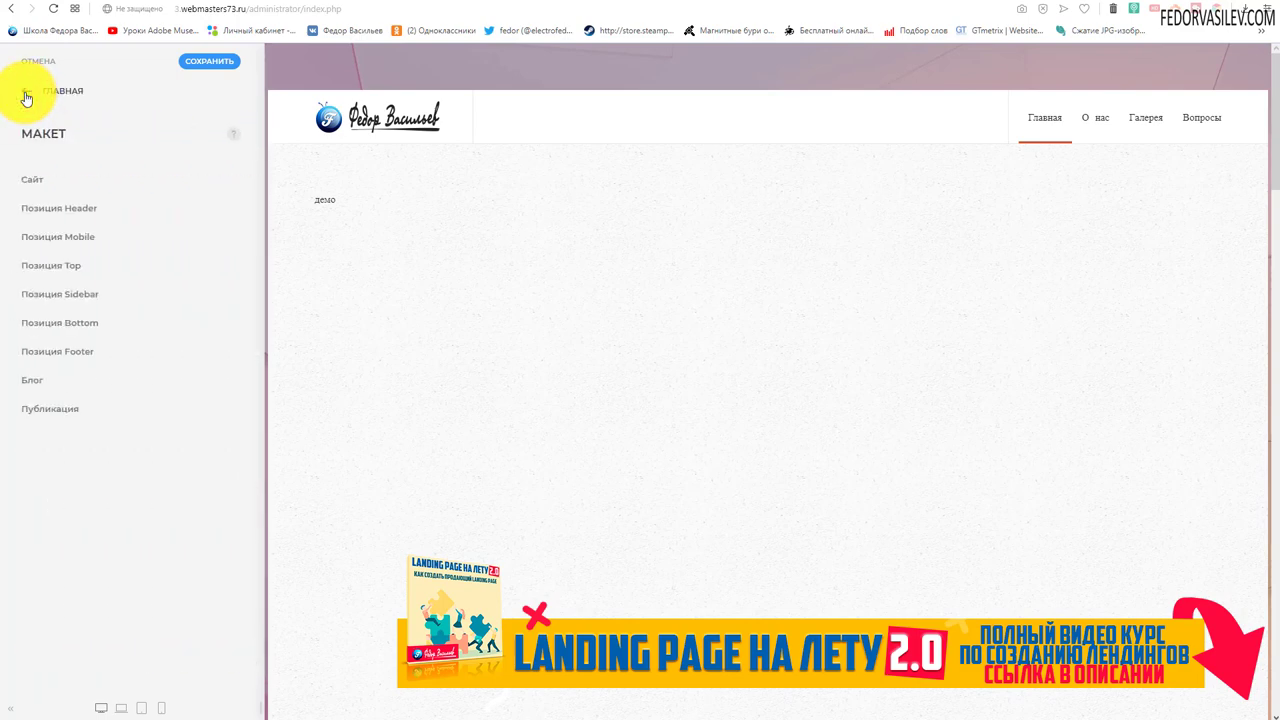
left_click(40, 219)
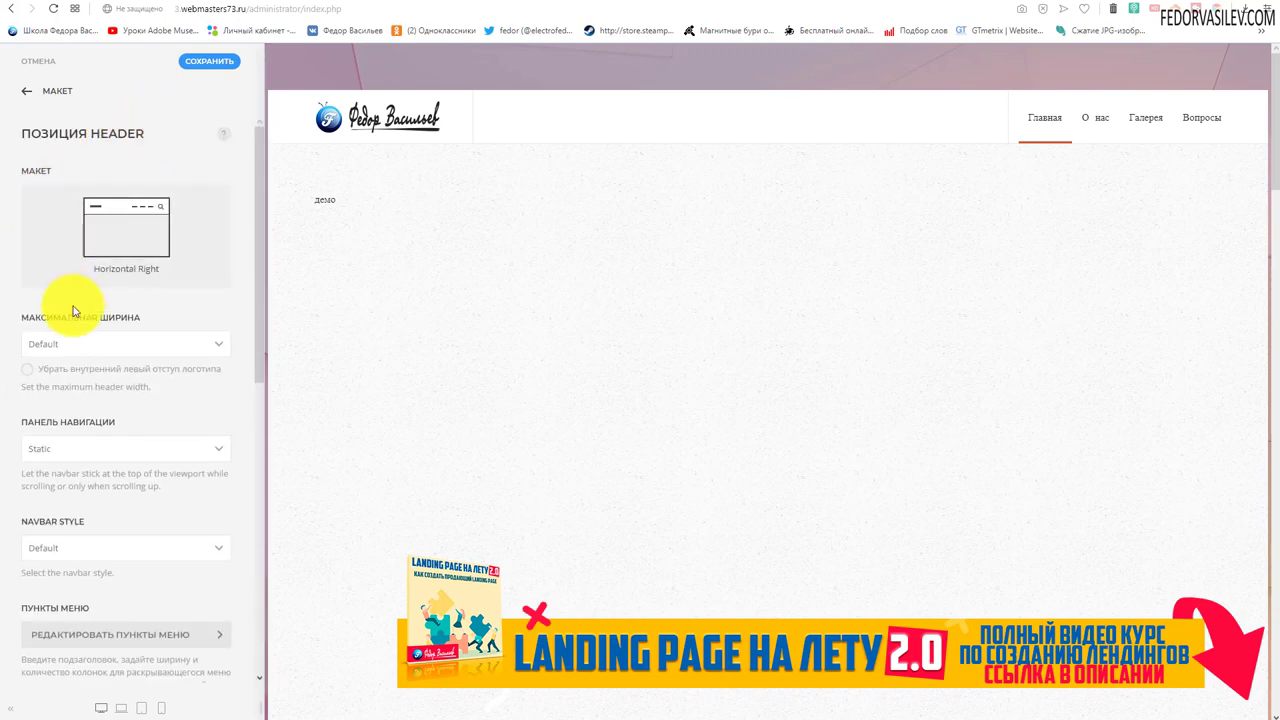
Try the Modal Center B header layout and preview its full-screen menu.
left_click(115, 245)
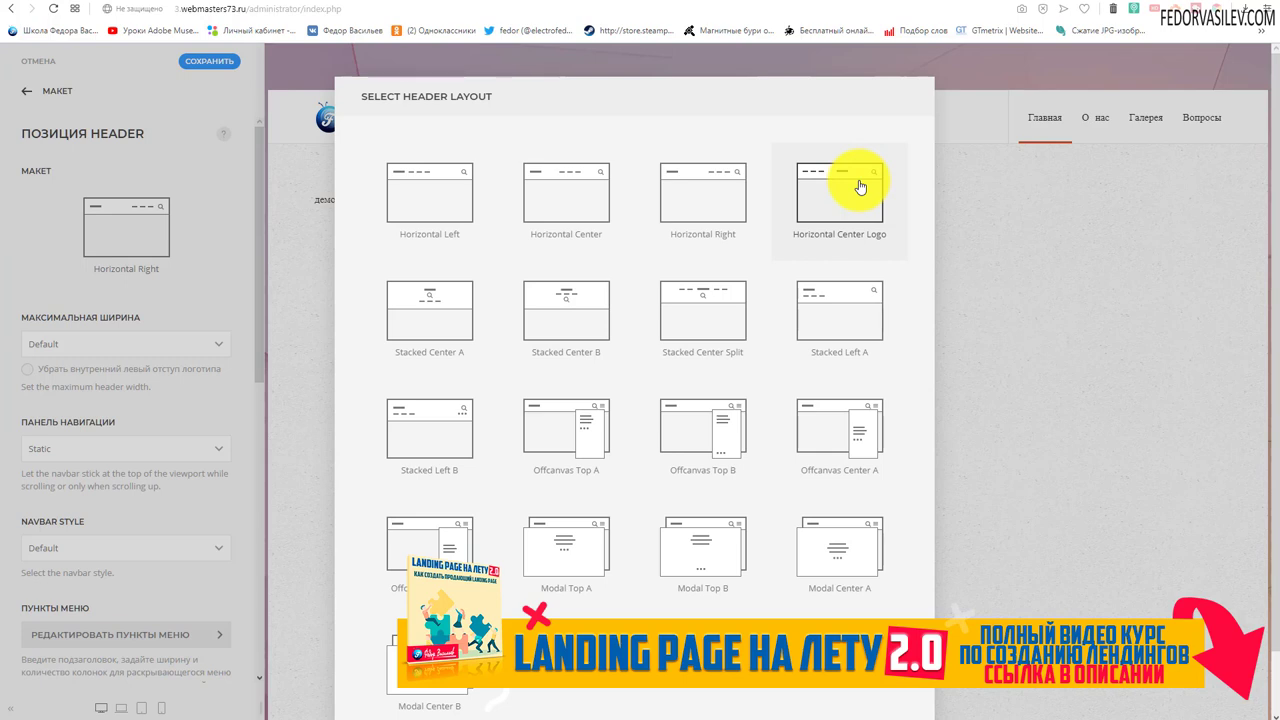
left_click(429, 700)
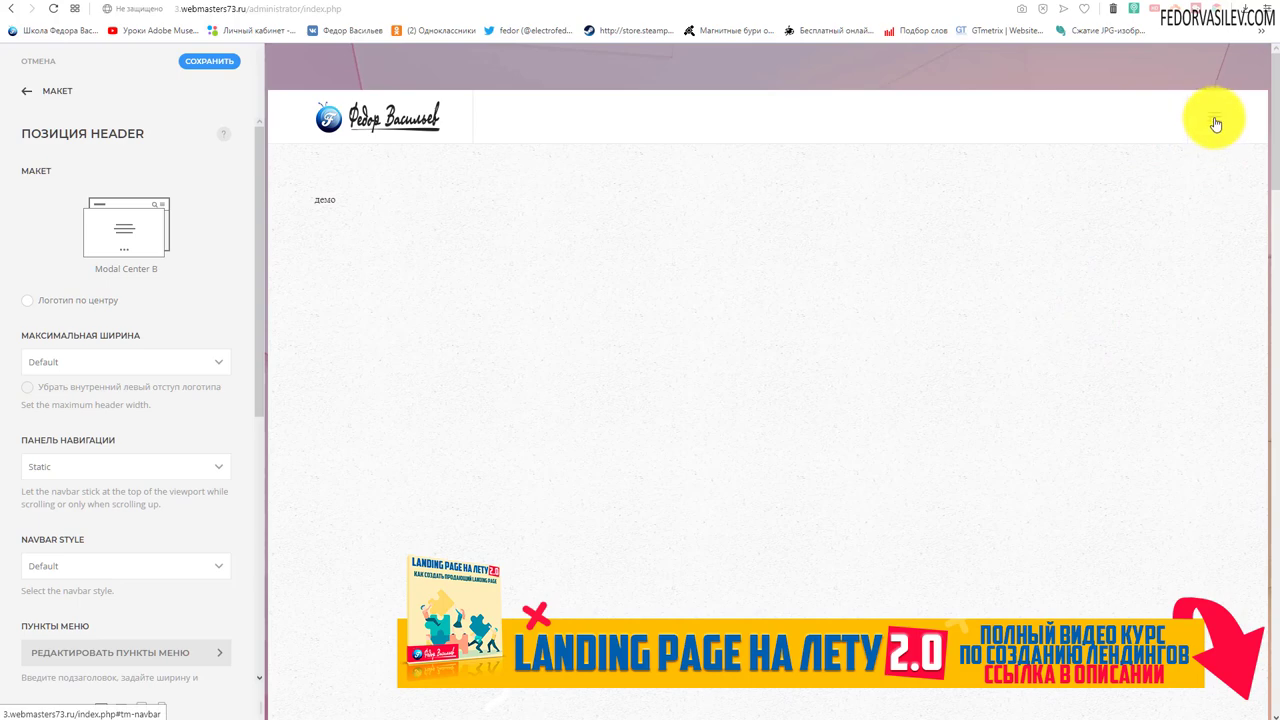
left_click(1216, 124)
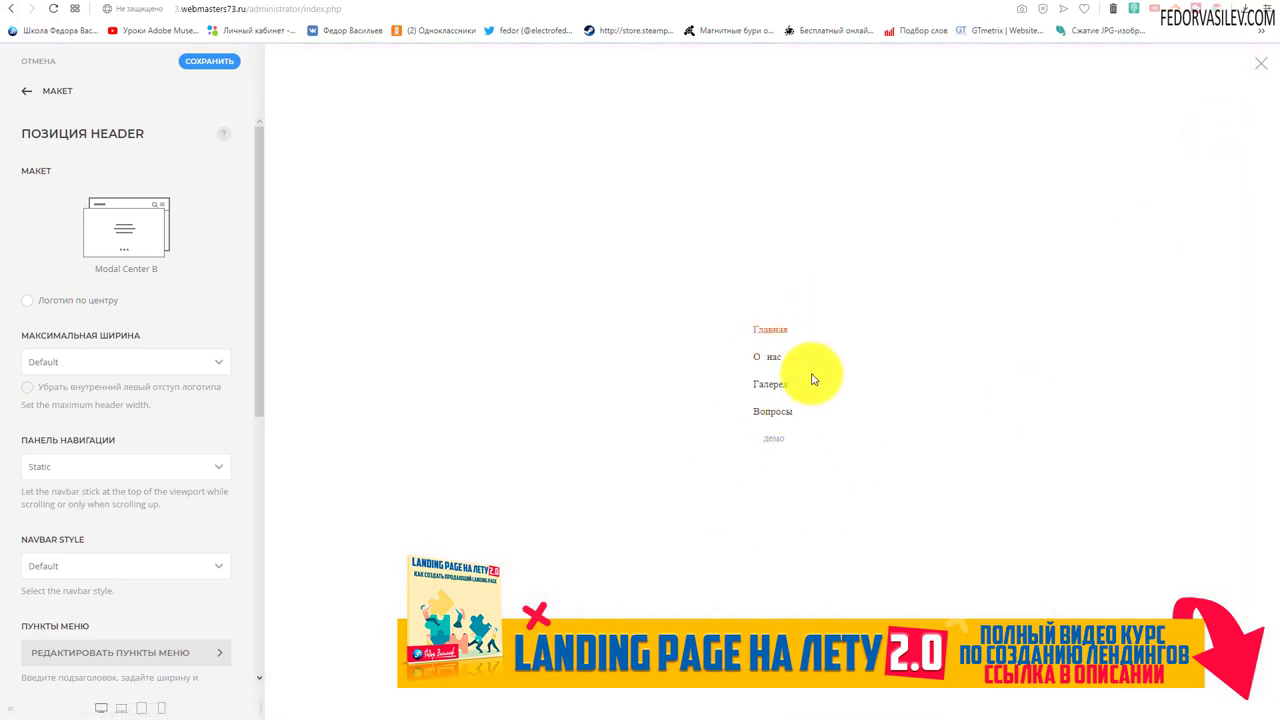
left_click(1261, 72)
Switch the header layout to Horizontal Center Logo and review the remaining header settings.
left_click(126, 225)
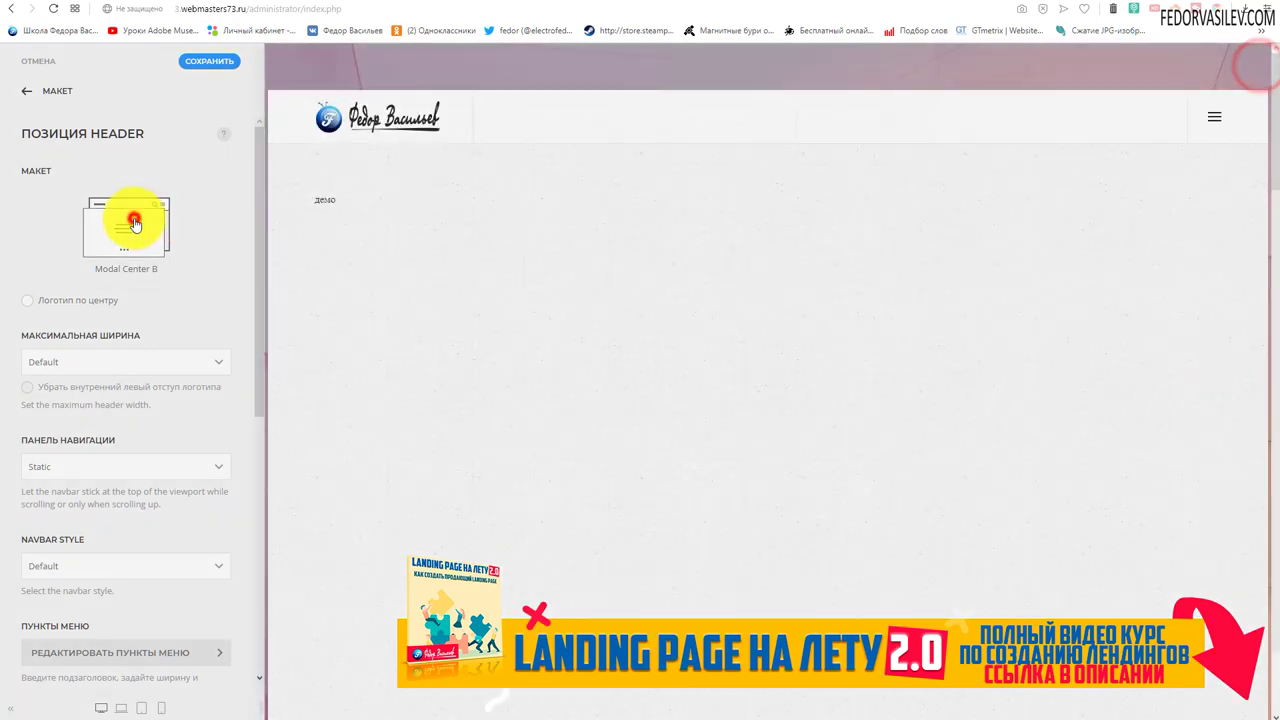
left_click(814, 204)
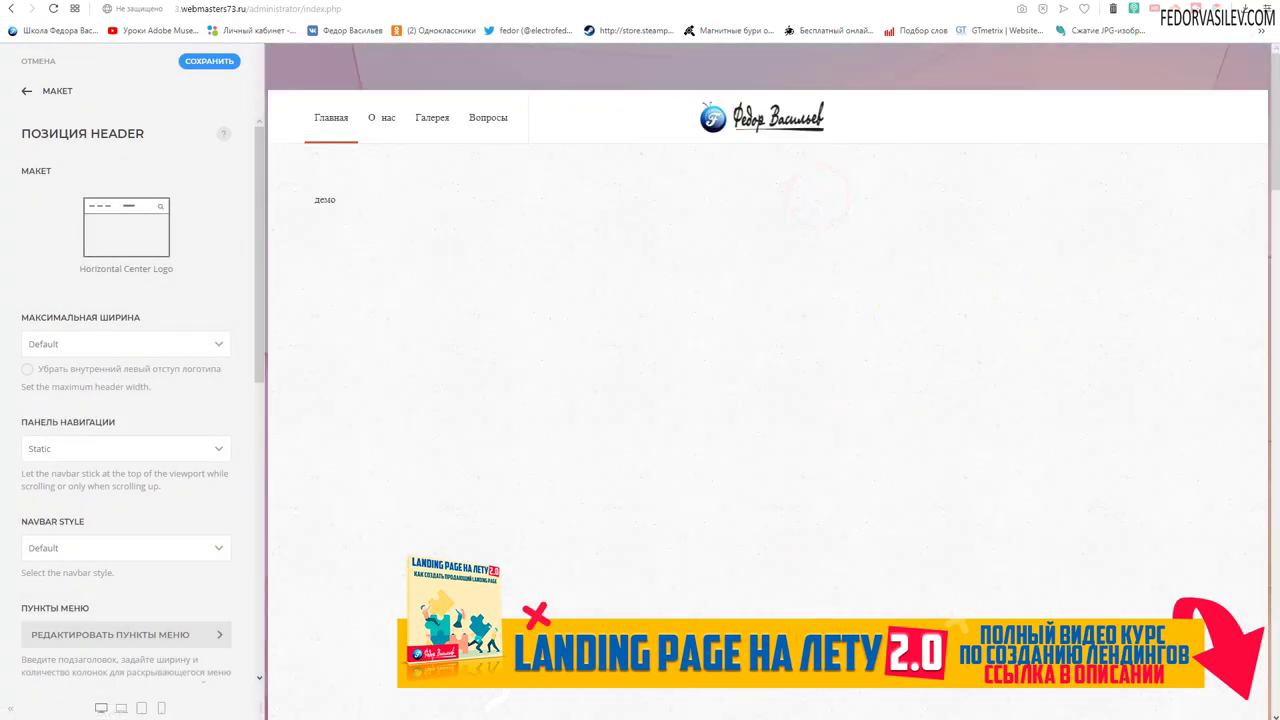
scroll(126, 400, "down", 6)
scroll(86, 400, "up", 2)
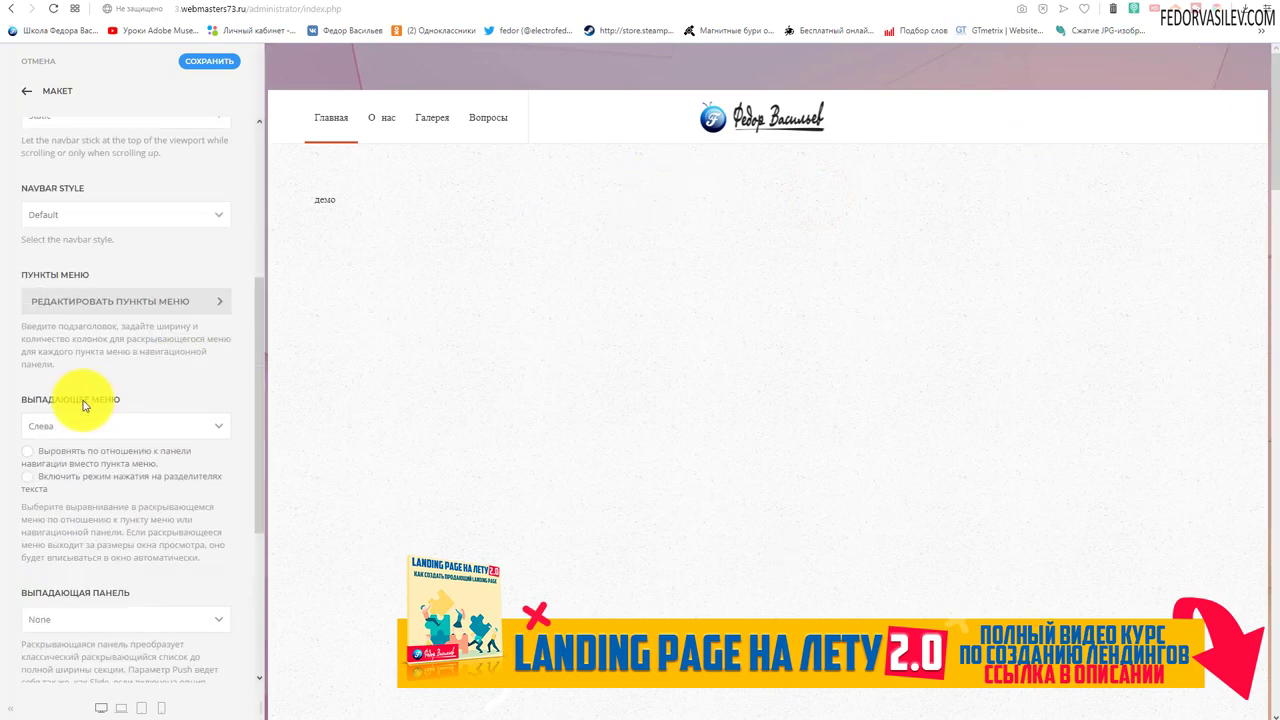
scroll(84, 405, "down", 3)
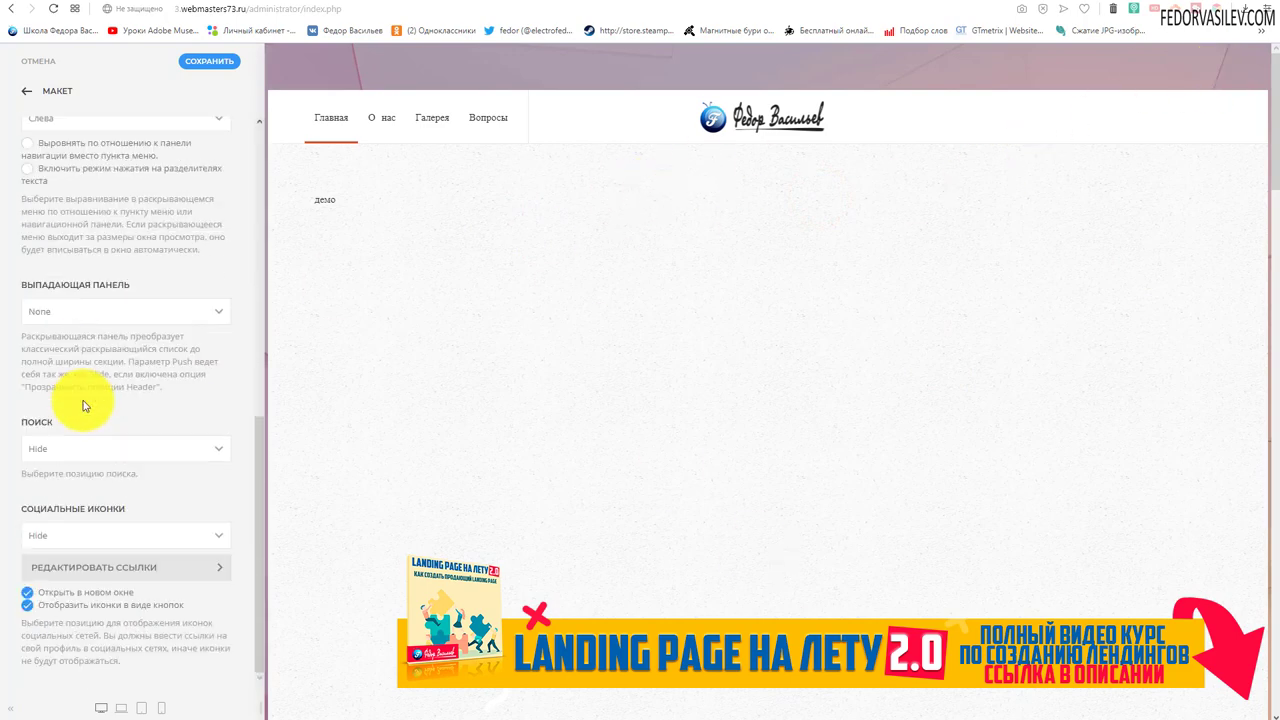
Try placing the search field in Позиция Header and in Панель навигации, comparing both in the preview.
left_click(43, 451)
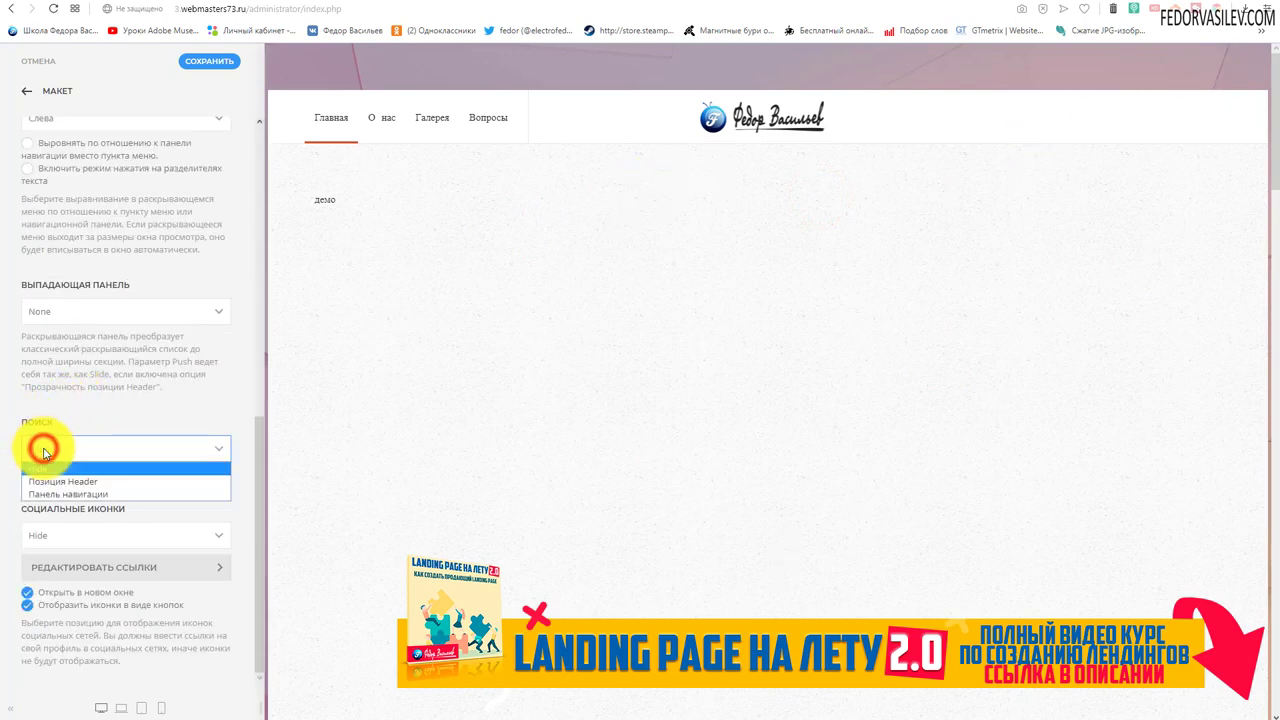
left_click(99, 481)
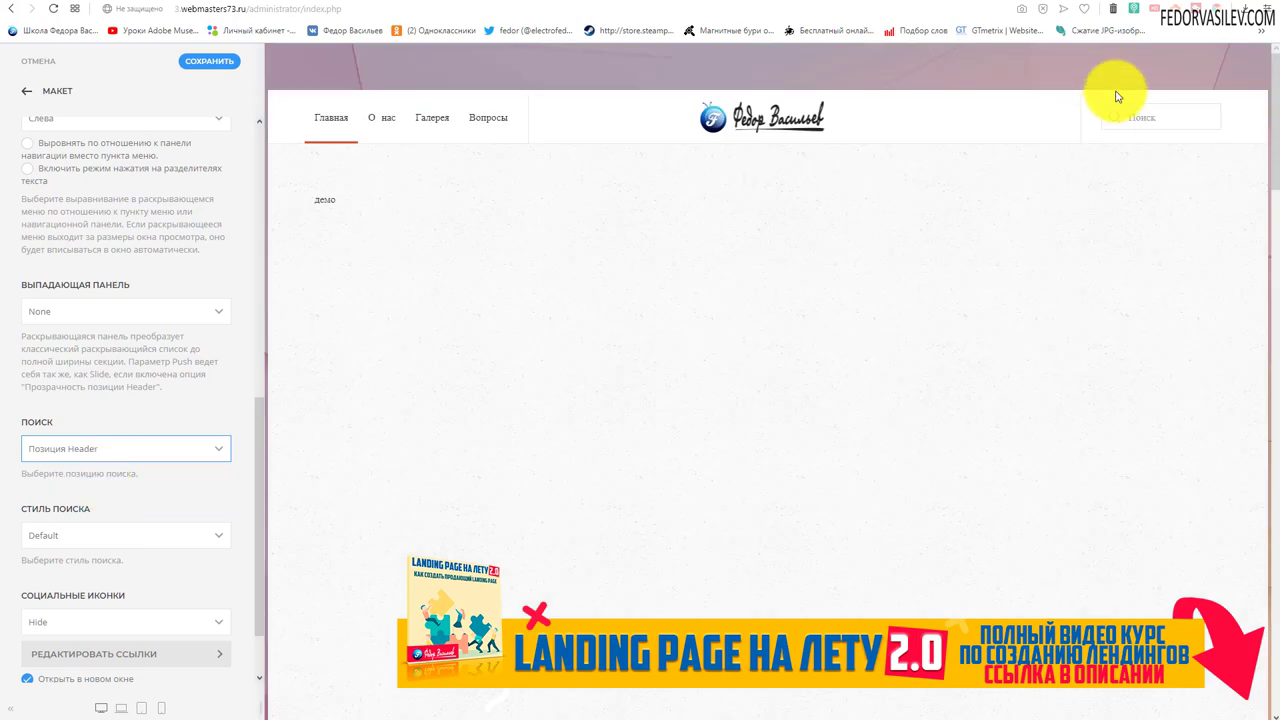
left_click(114, 449)
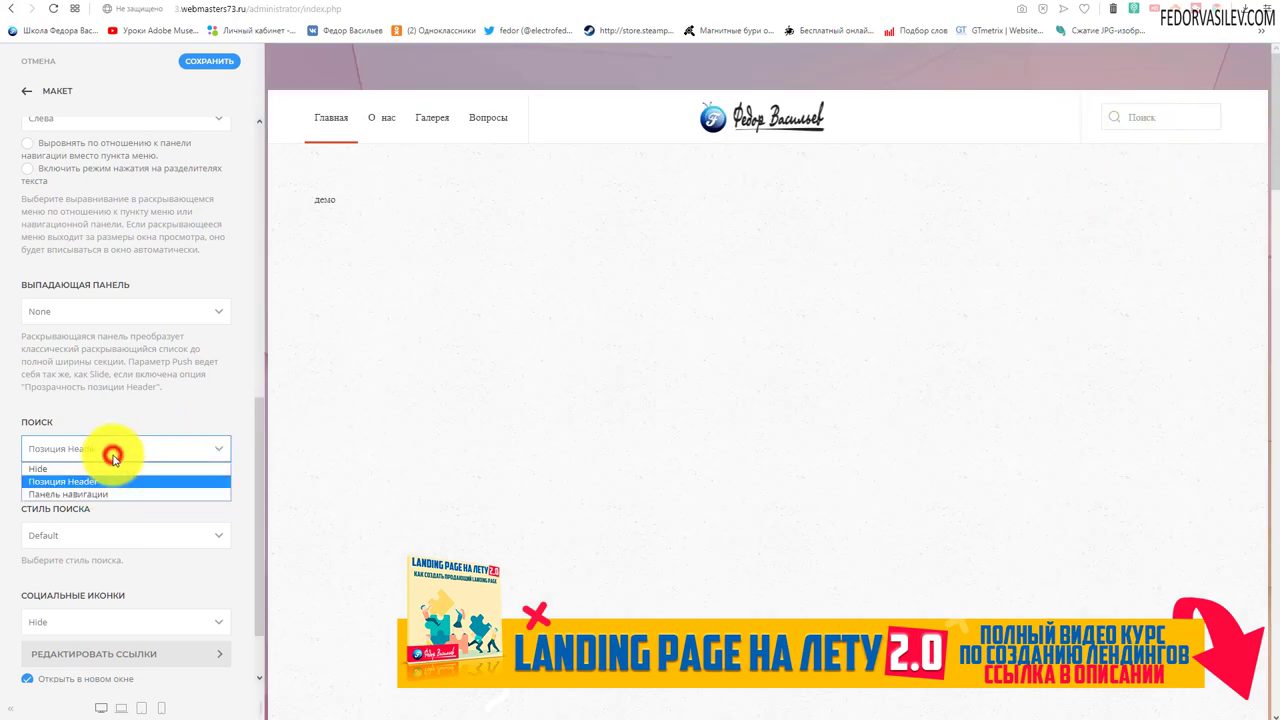
left_click(96, 496)
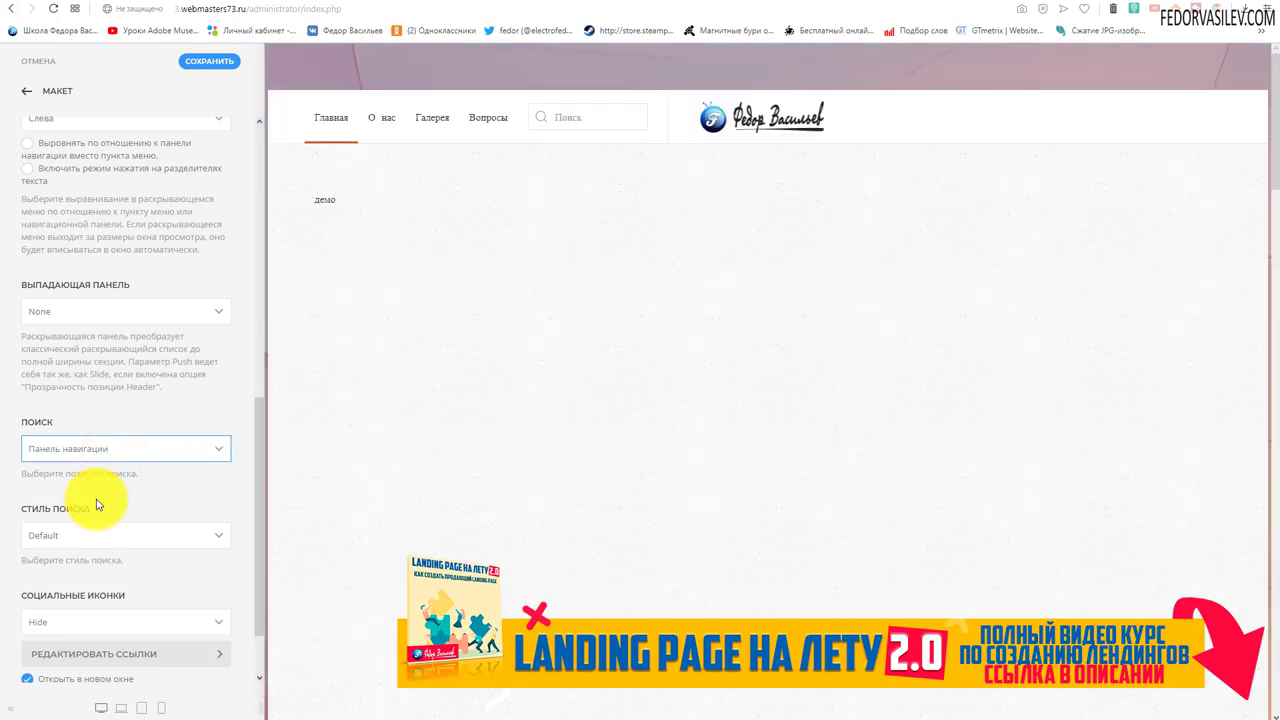
mouse_move(532, 110)
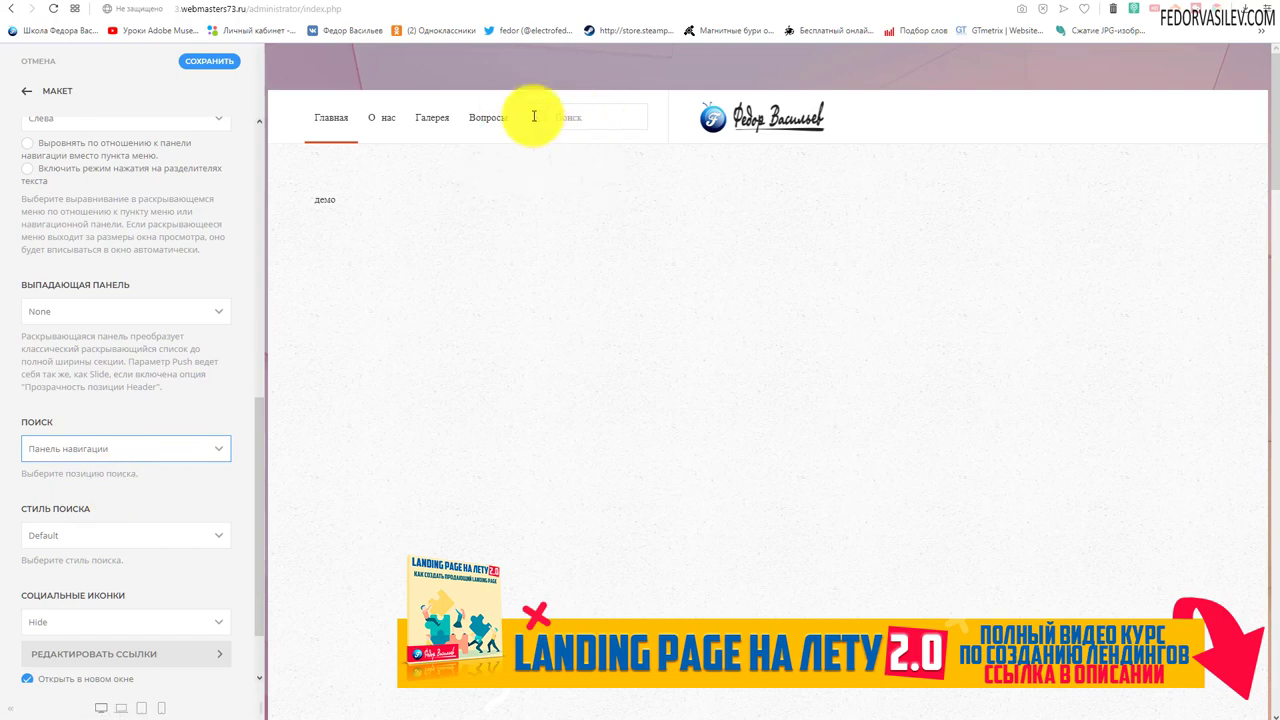
Try the Horizontal Center header layout and settle on Horizontal Left.
scroll(120, 502, "up", 10)
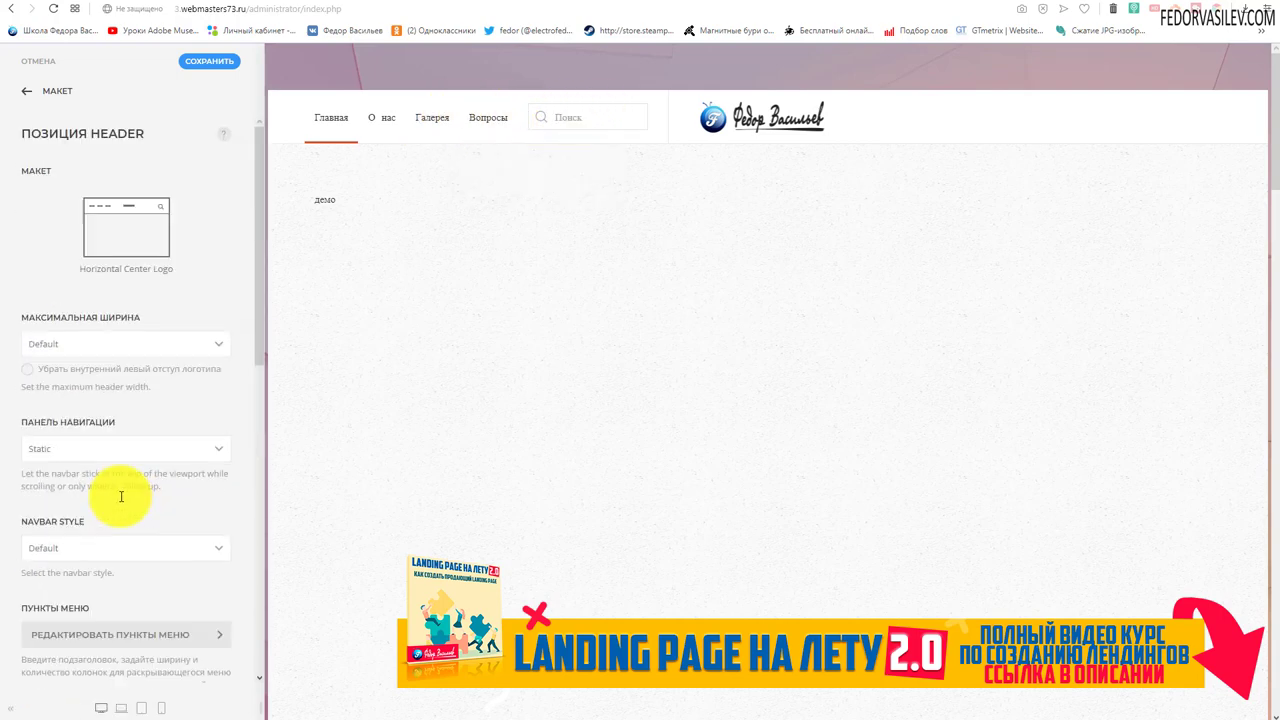
left_click(135, 228)
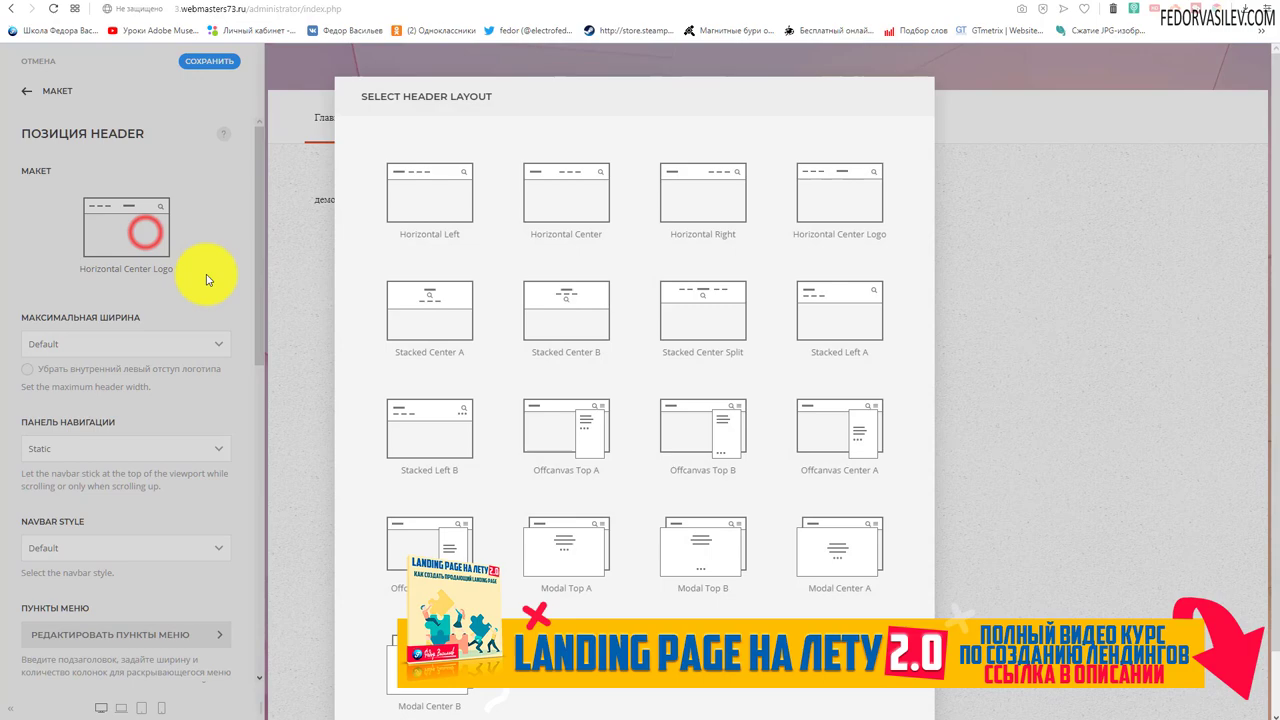
left_click(576, 205)
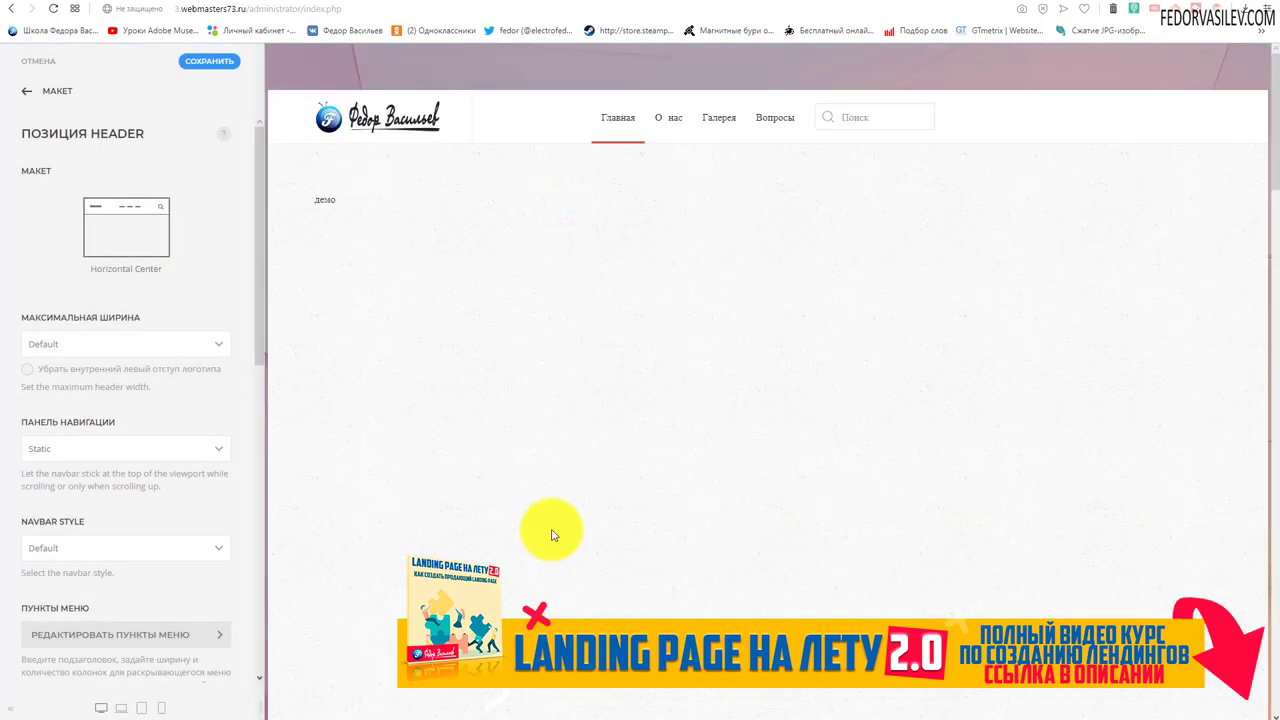
left_click(121, 229)
left_click(417, 194)
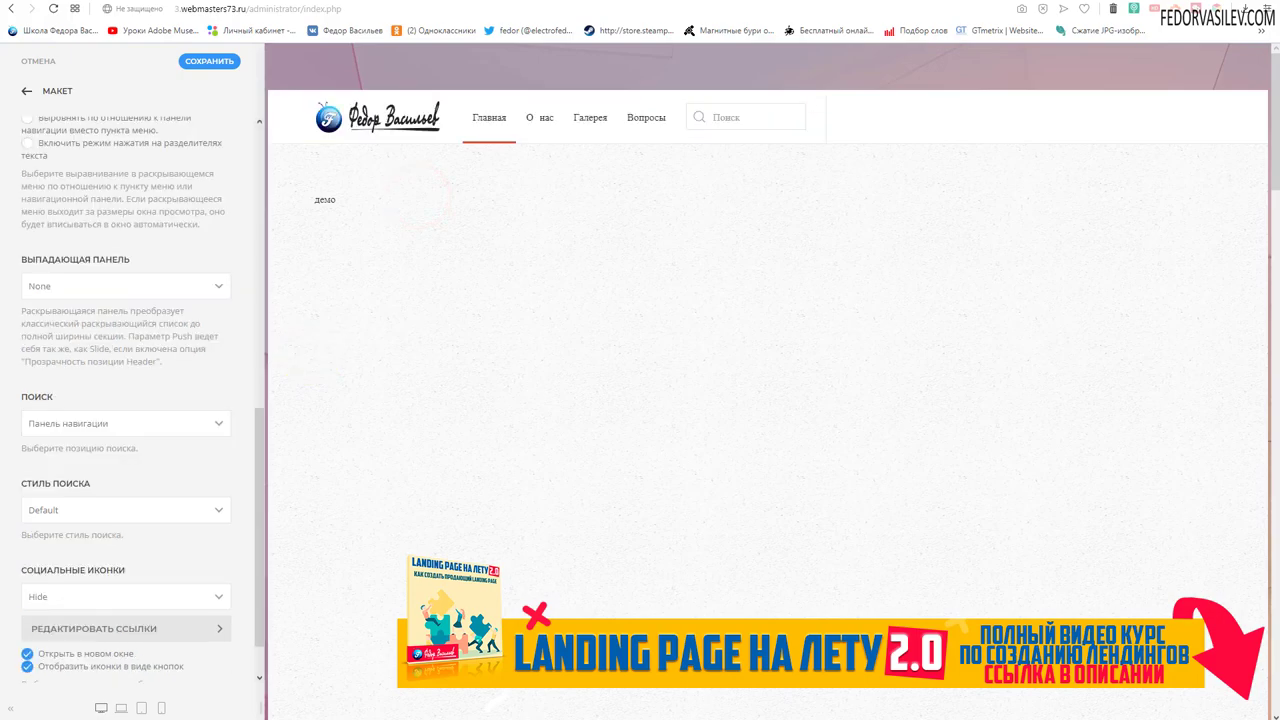
scroll(100, 334, "up", 10)
left_click(131, 232)
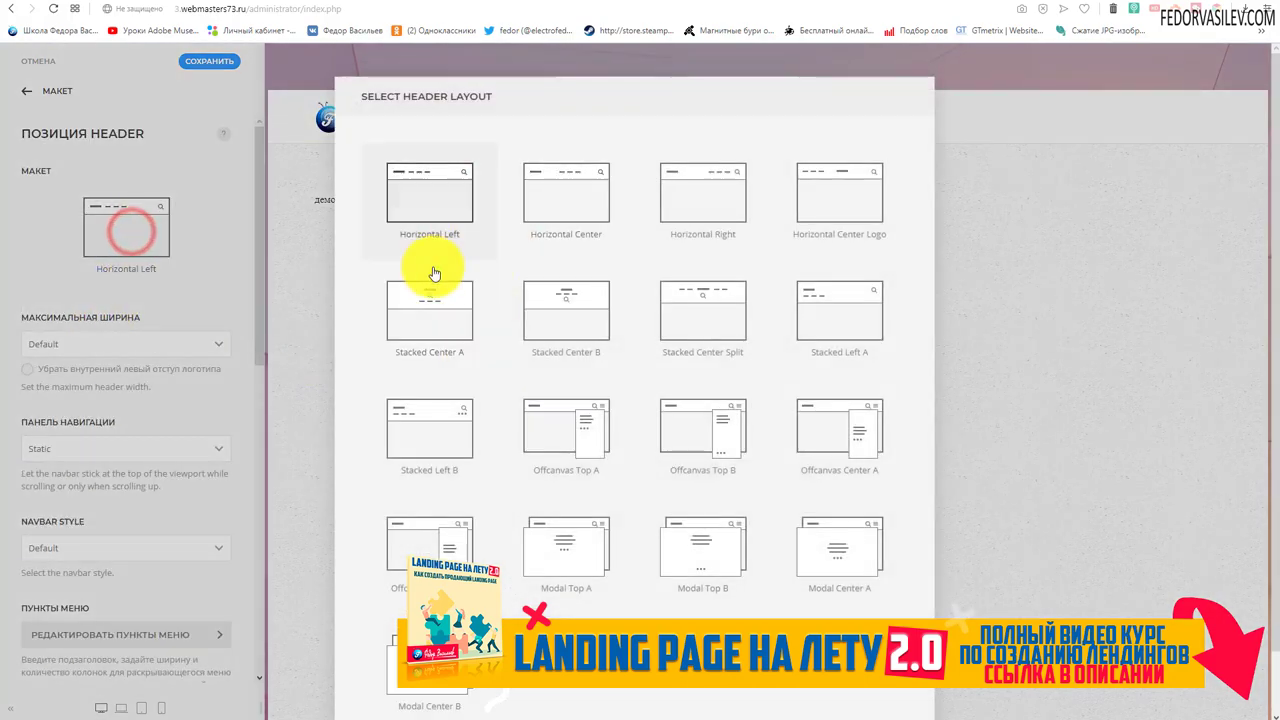
left_click(152, 252)
Set the search position to Позиция Header.
scroll(116, 346, "down", 1)
scroll(114, 343, "down", 8)
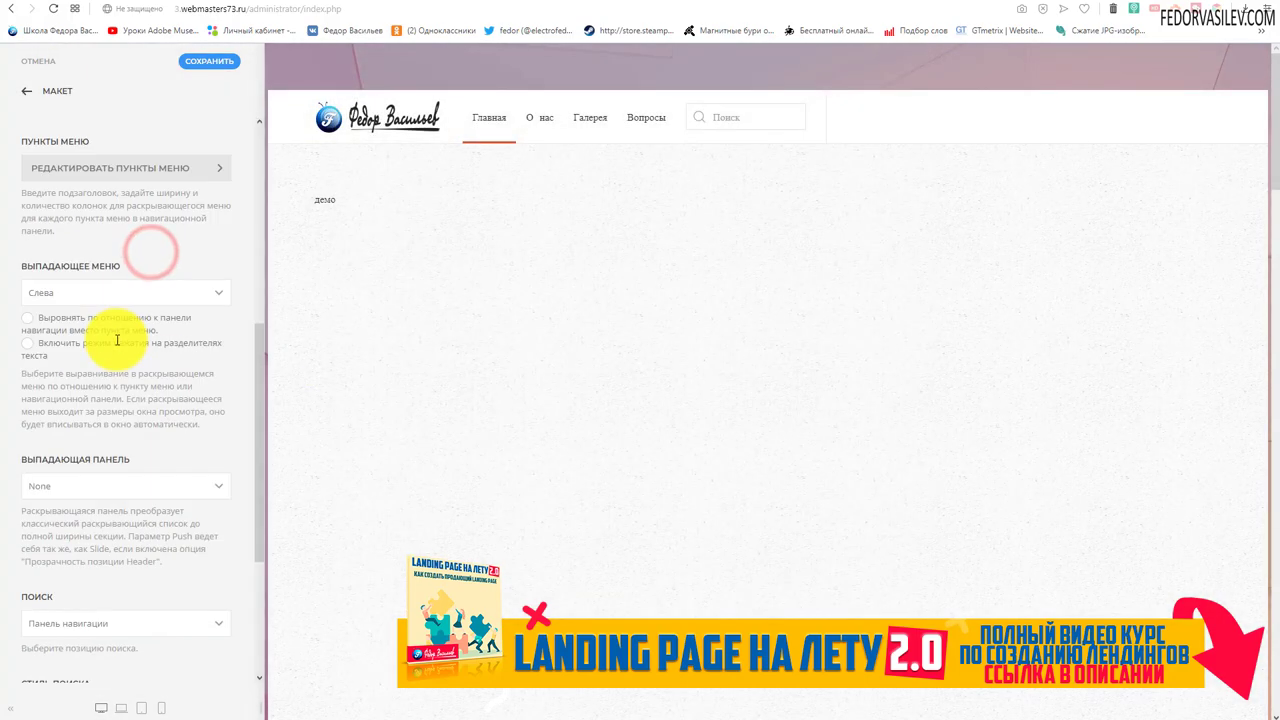
left_click(92, 366)
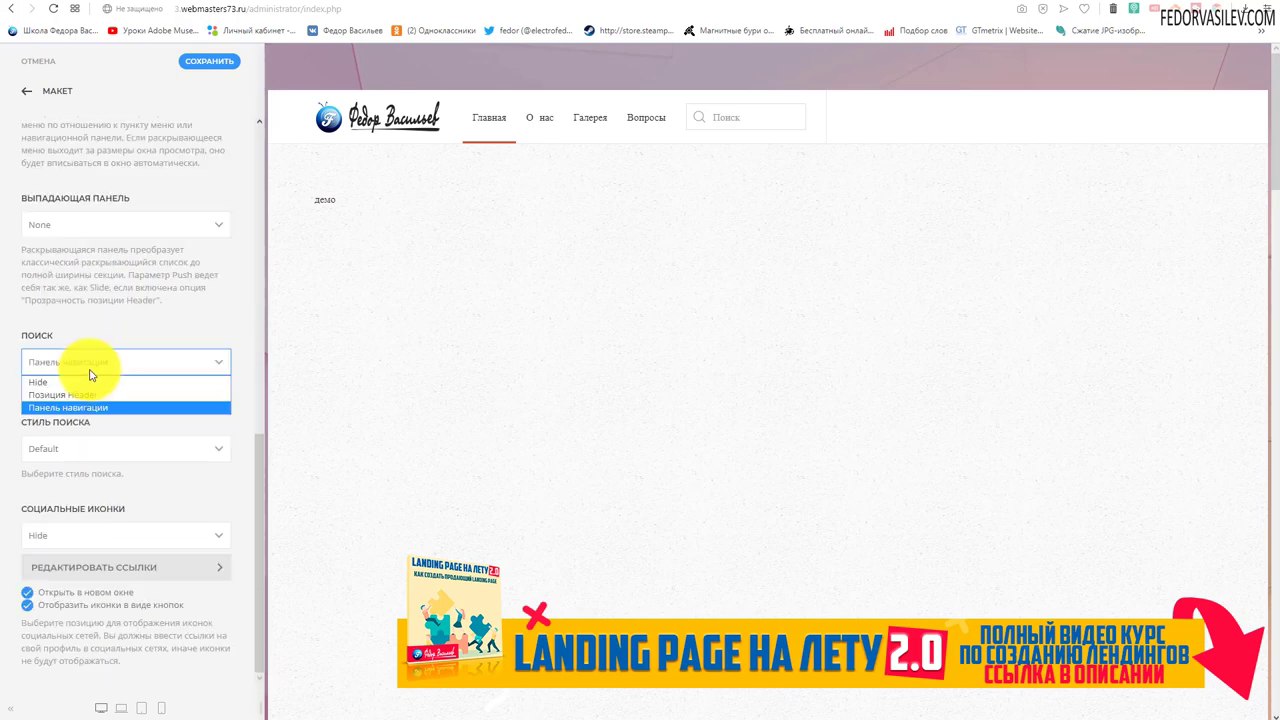
left_click(74, 396)
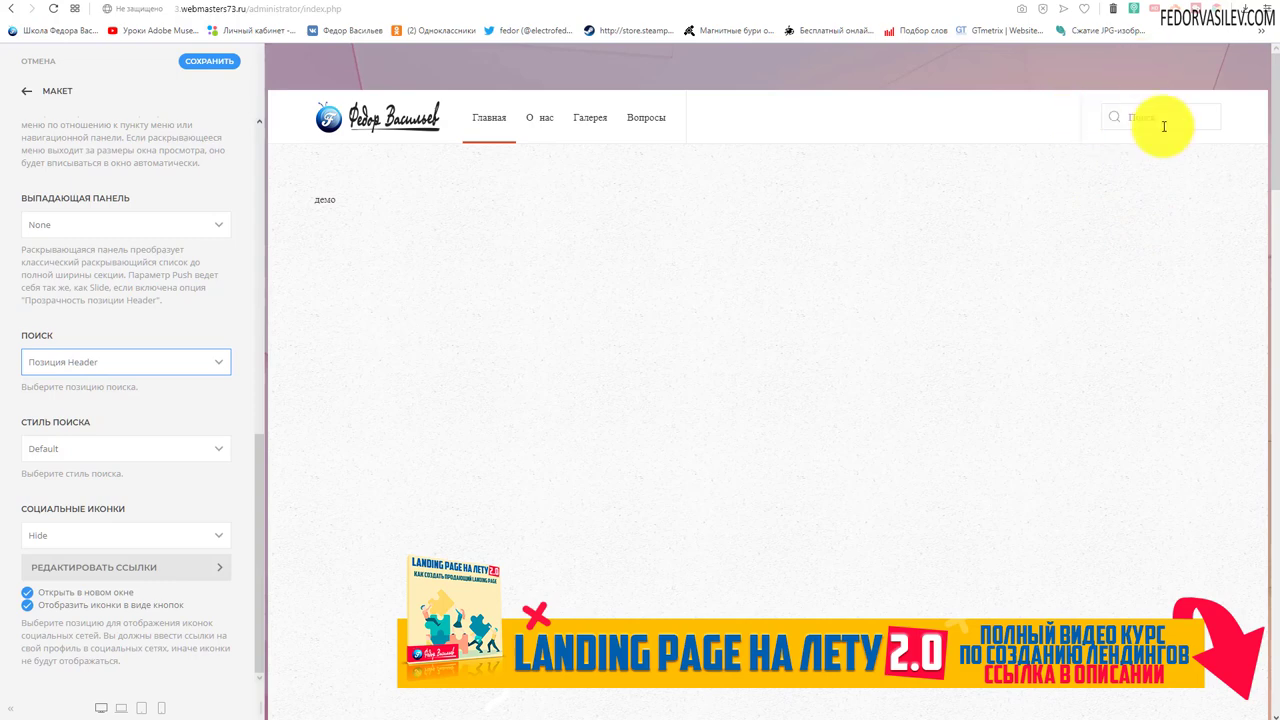
Set the search style to Modal and open the search in the preview.
left_click(63, 449)
left_click(42, 481)
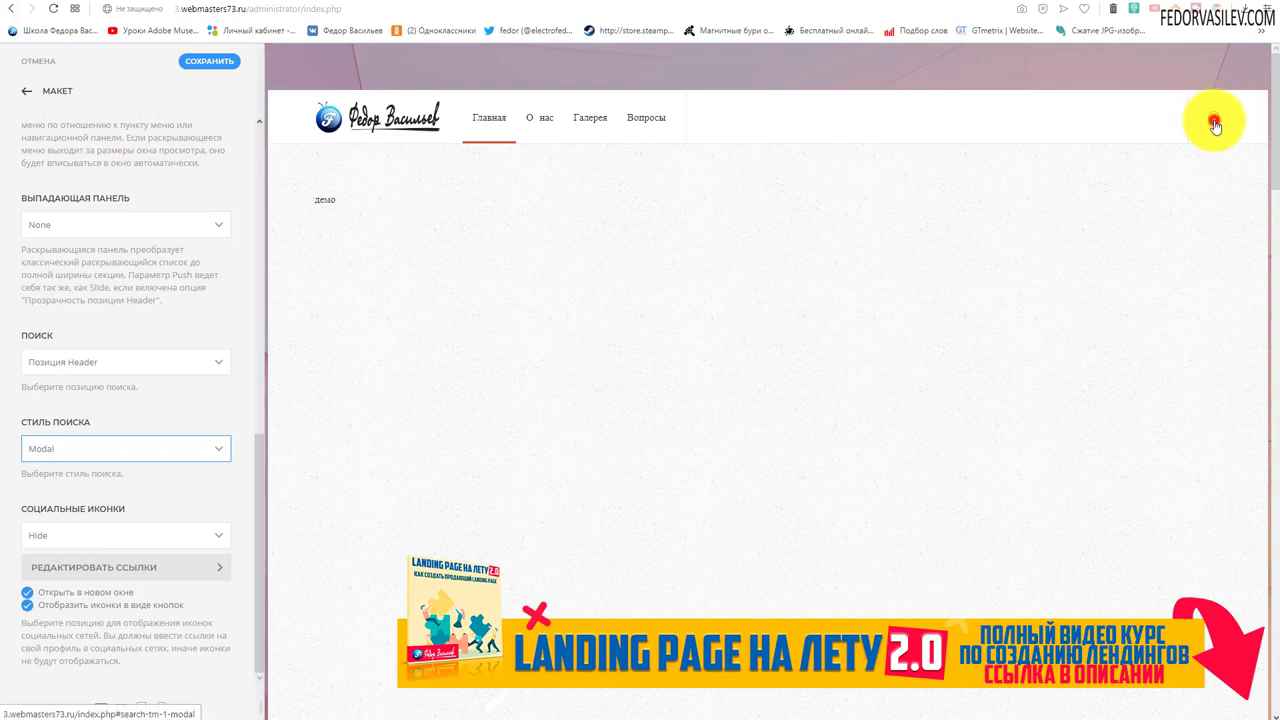
left_click(1214, 122)
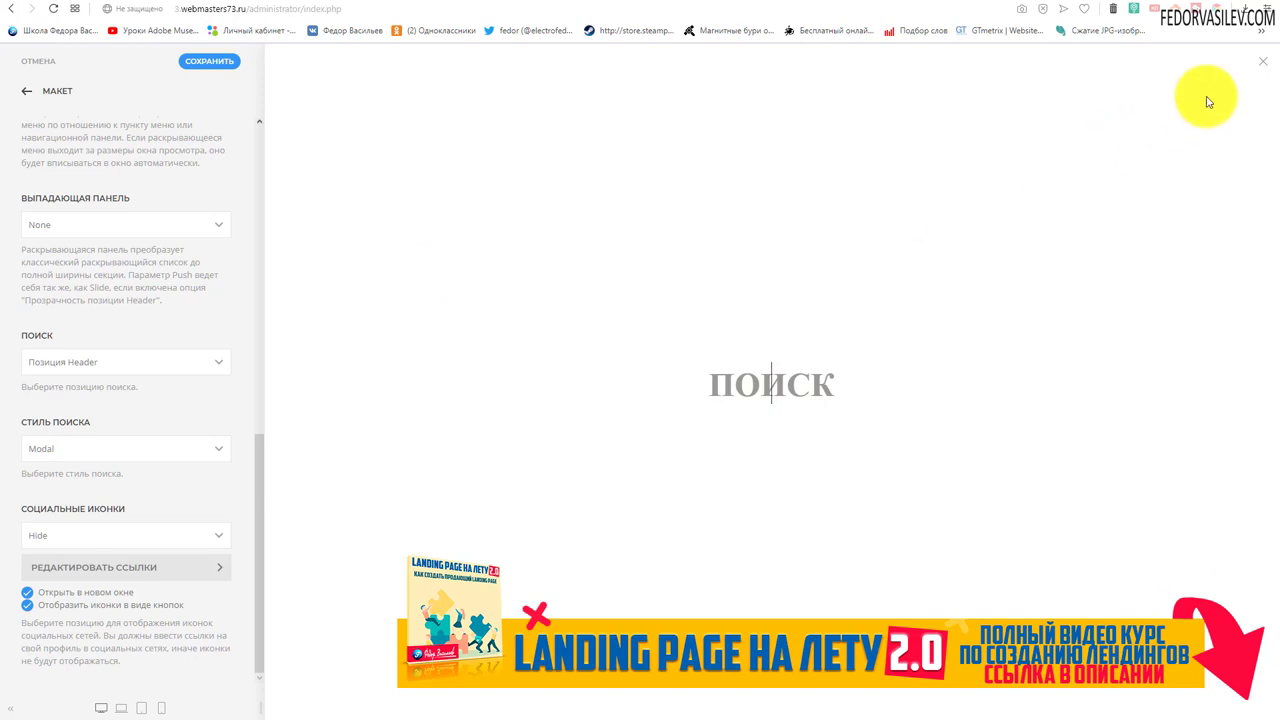
Save the header settings, and check the menu items and Modal search on the live site.
left_click(1263, 71)
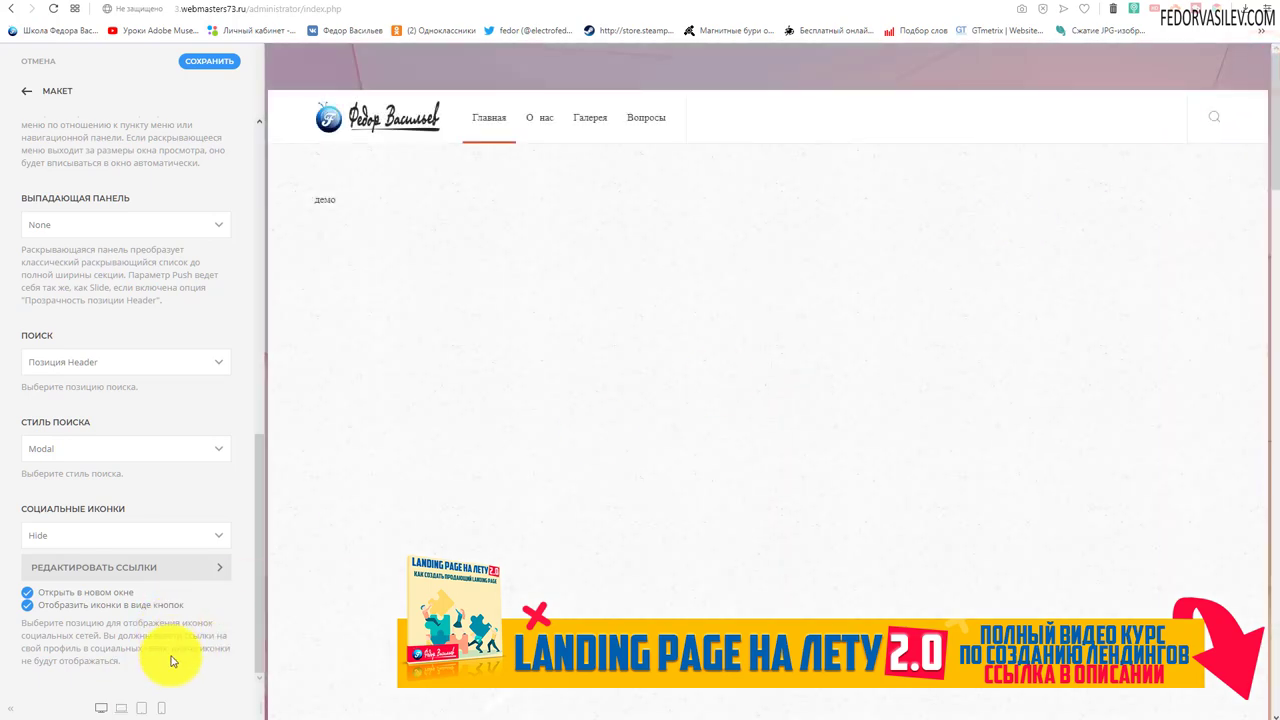
left_click(209, 61)
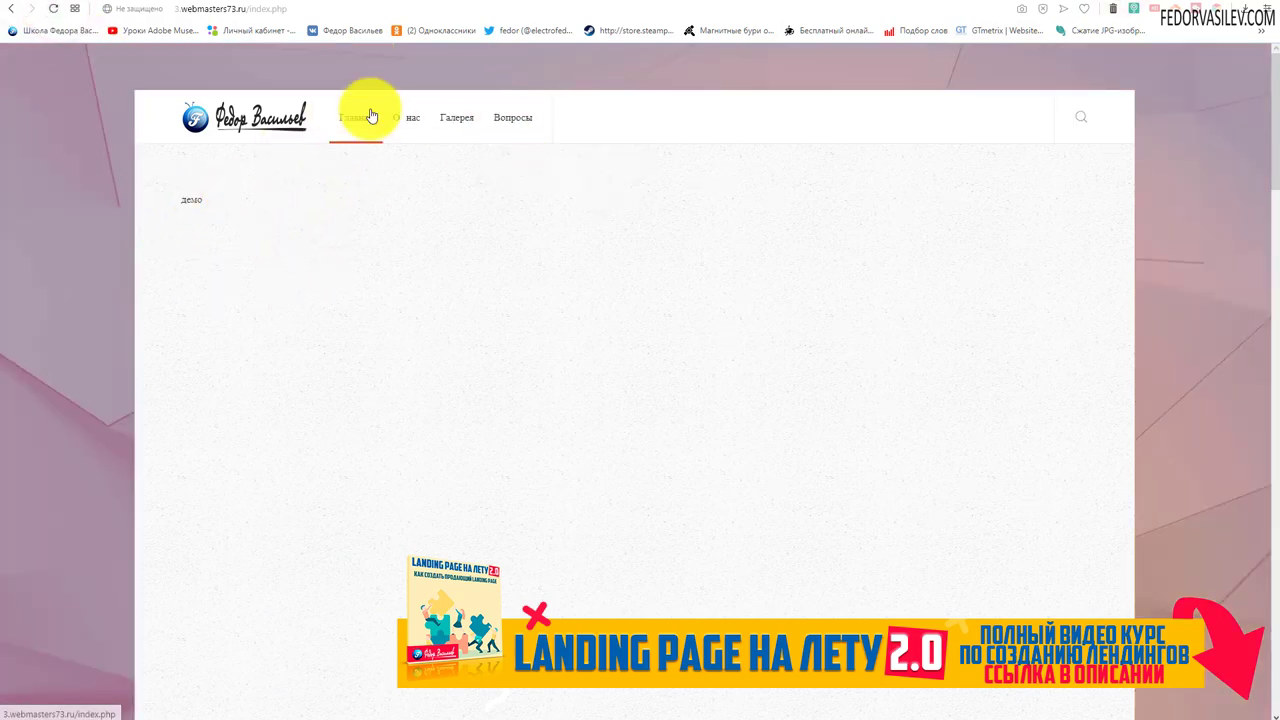
mouse_move(502, 125)
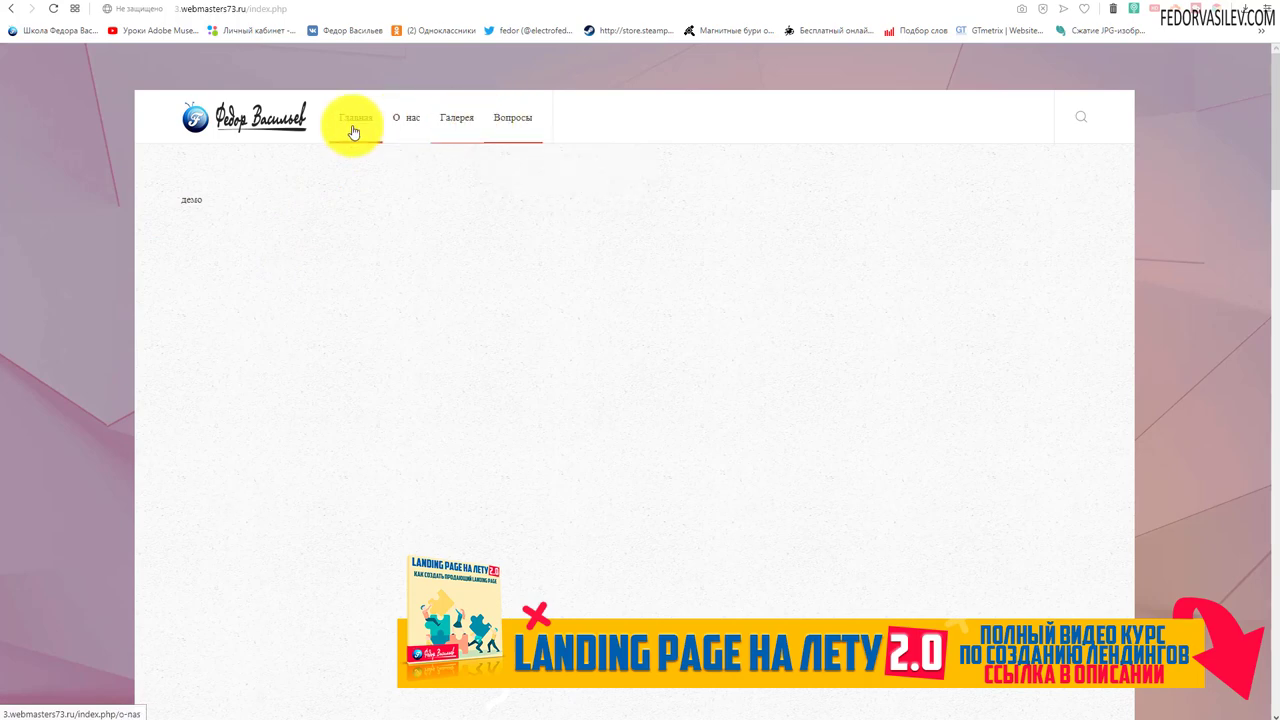
left_click(1083, 121)
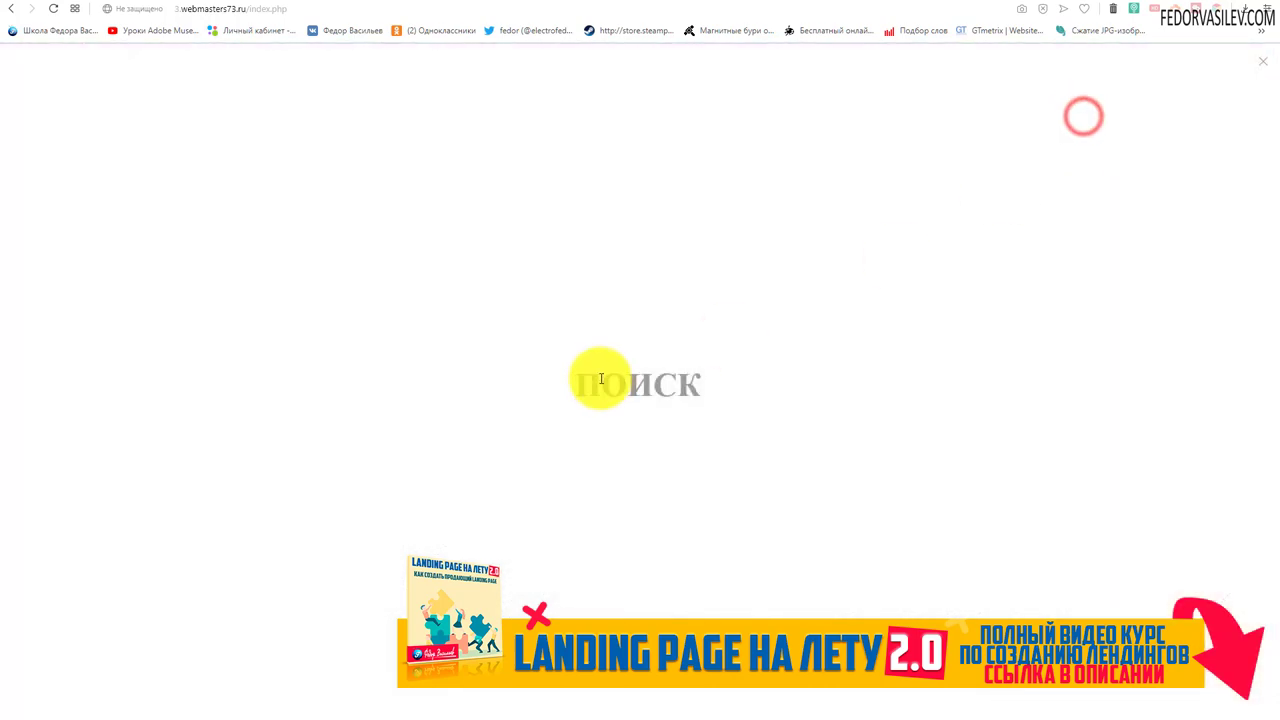
left_click(1262, 61)
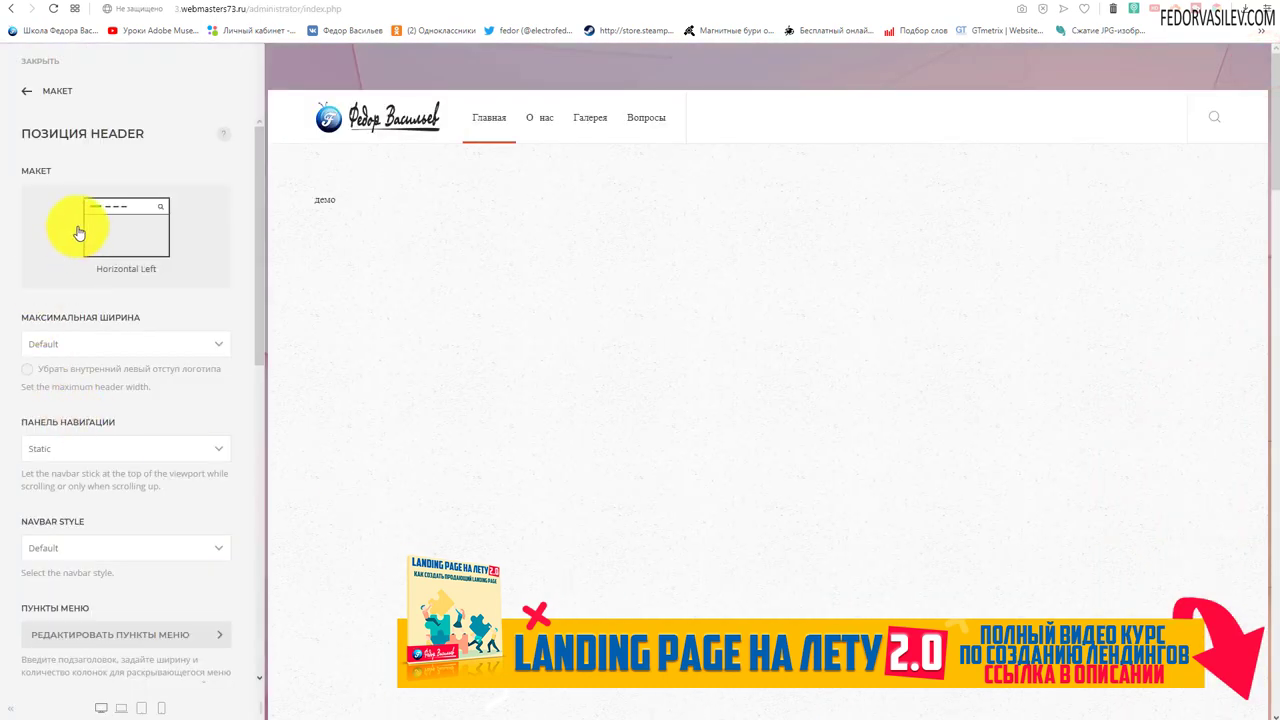
Change the header layout to Horizontal Center.
left_click(123, 226)
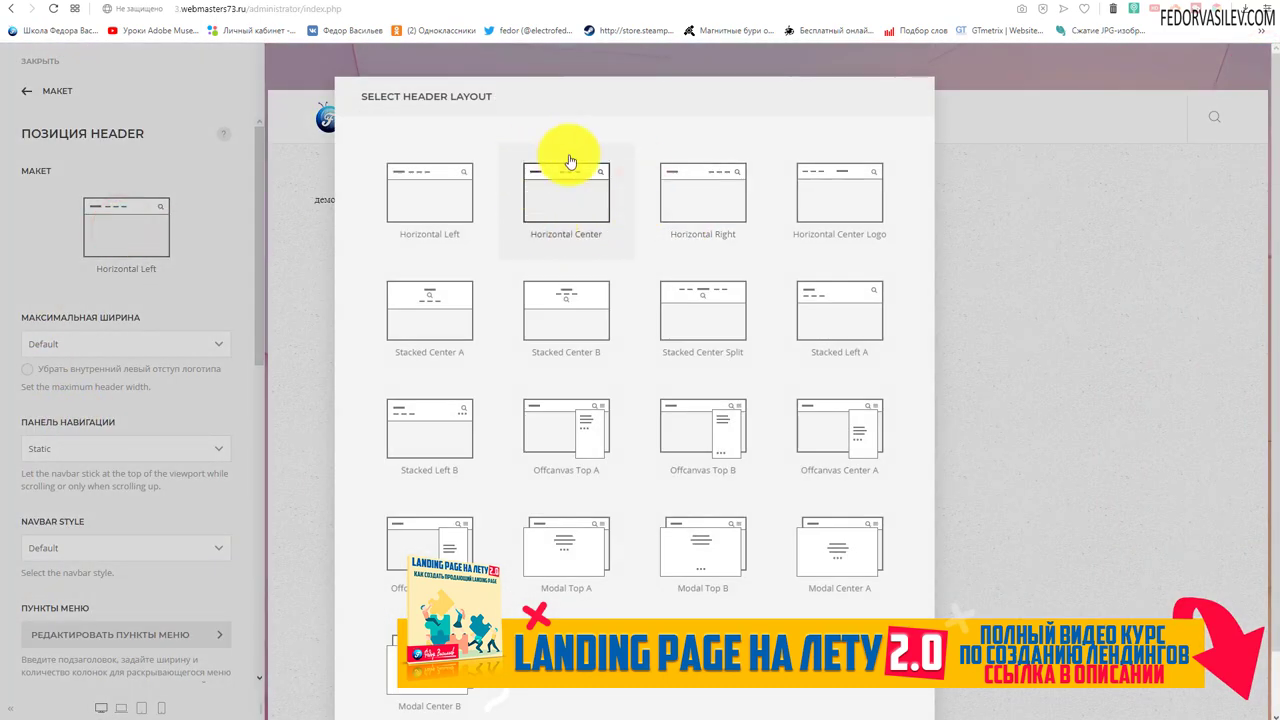
left_click(567, 193)
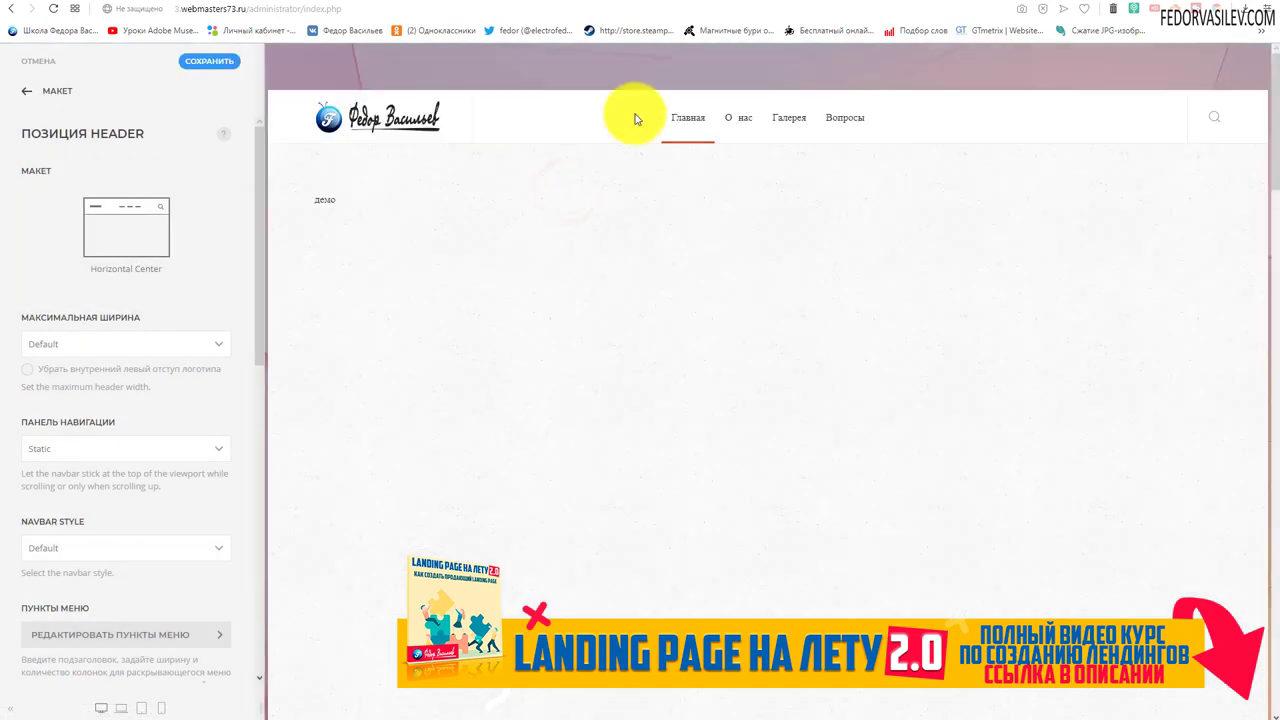
mouse_move(867, 147)
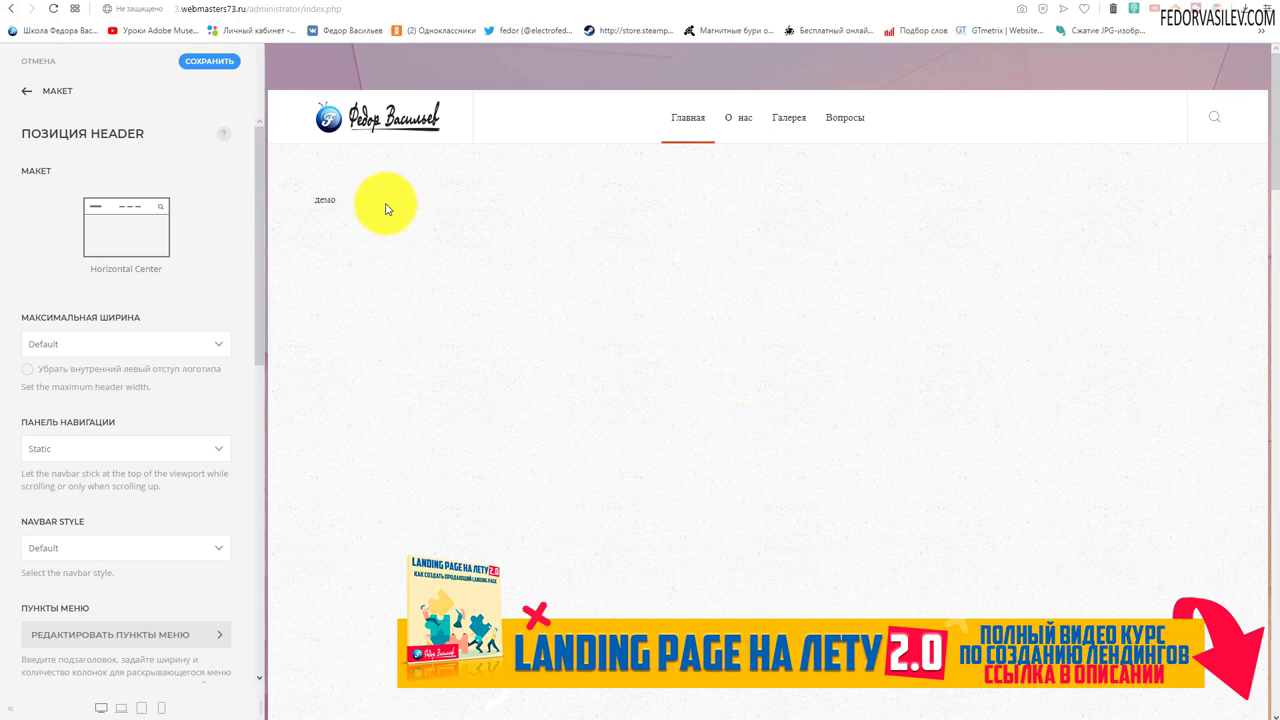
Try the Small, Large and Expand maximum widths for the header in the preview.
left_click(89, 342)
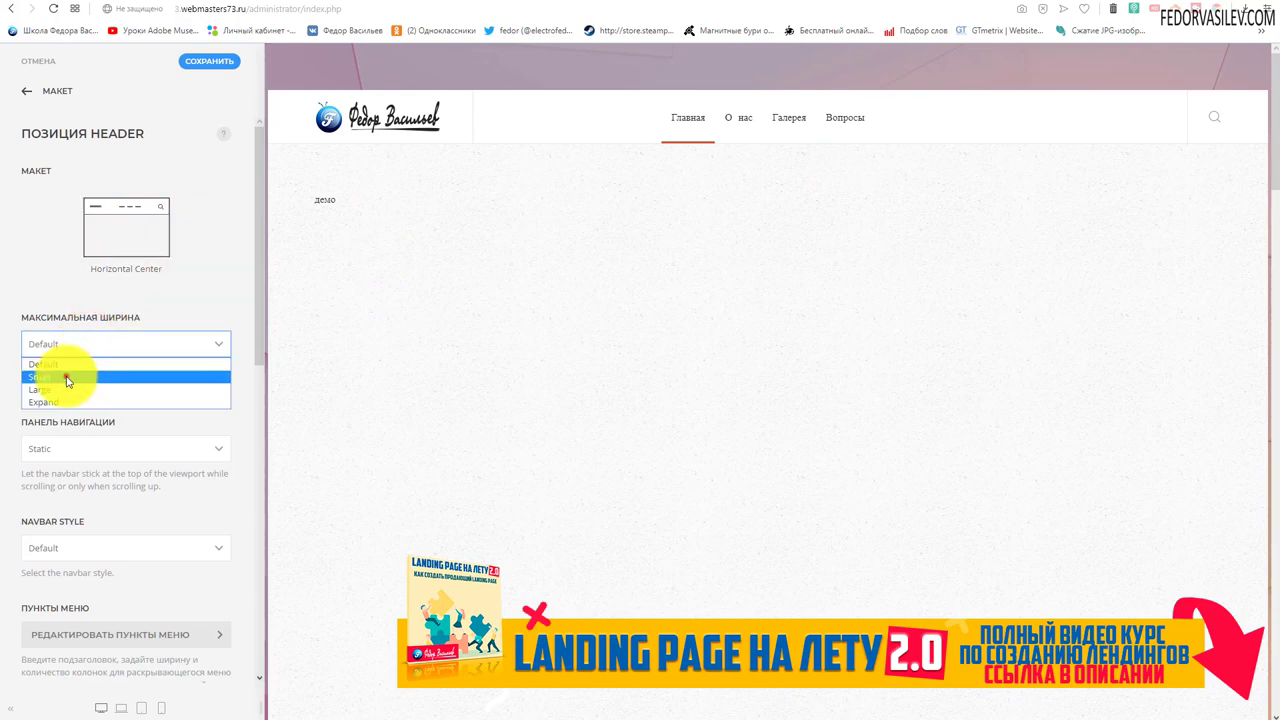
left_click(67, 377)
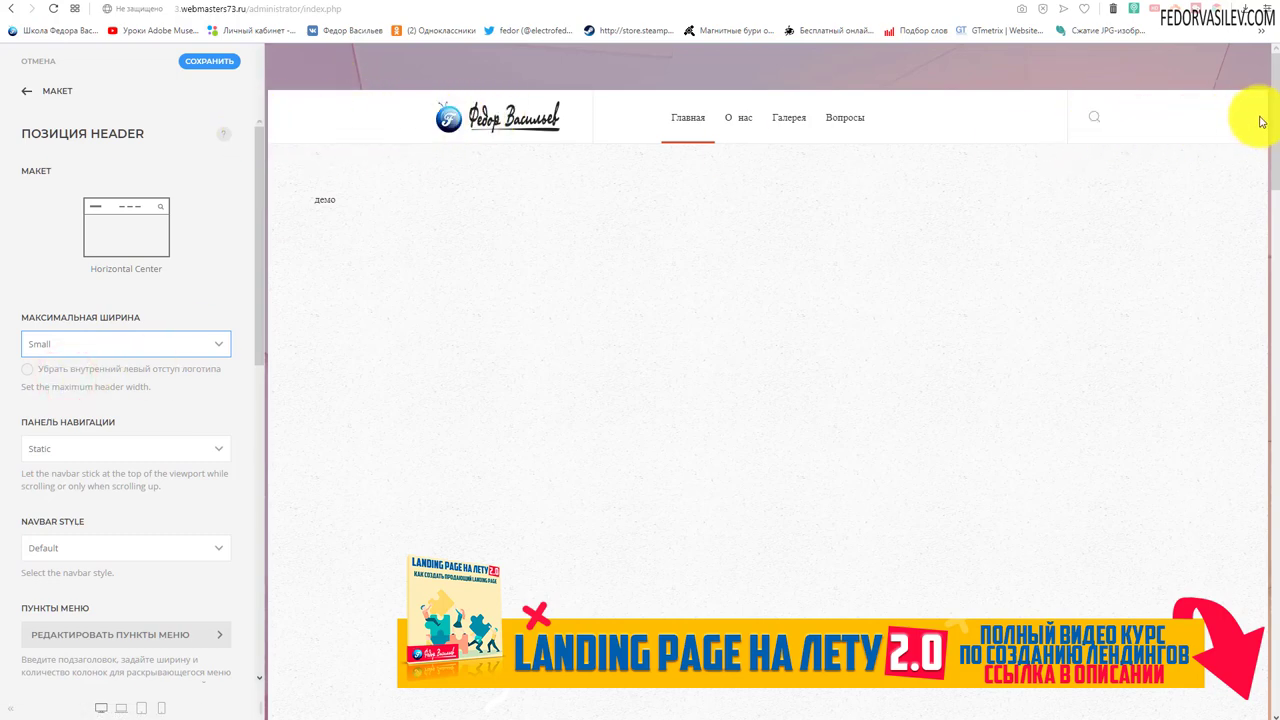
left_click(50, 345)
left_click(45, 391)
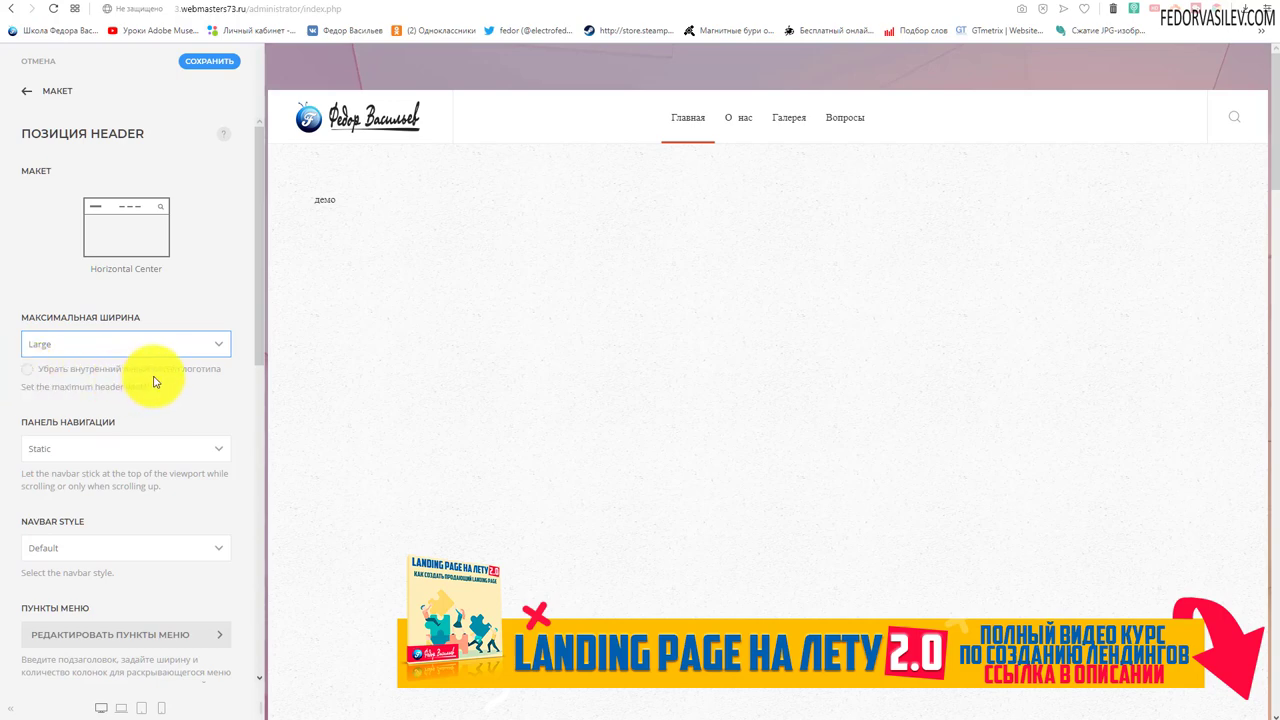
left_click(147, 343)
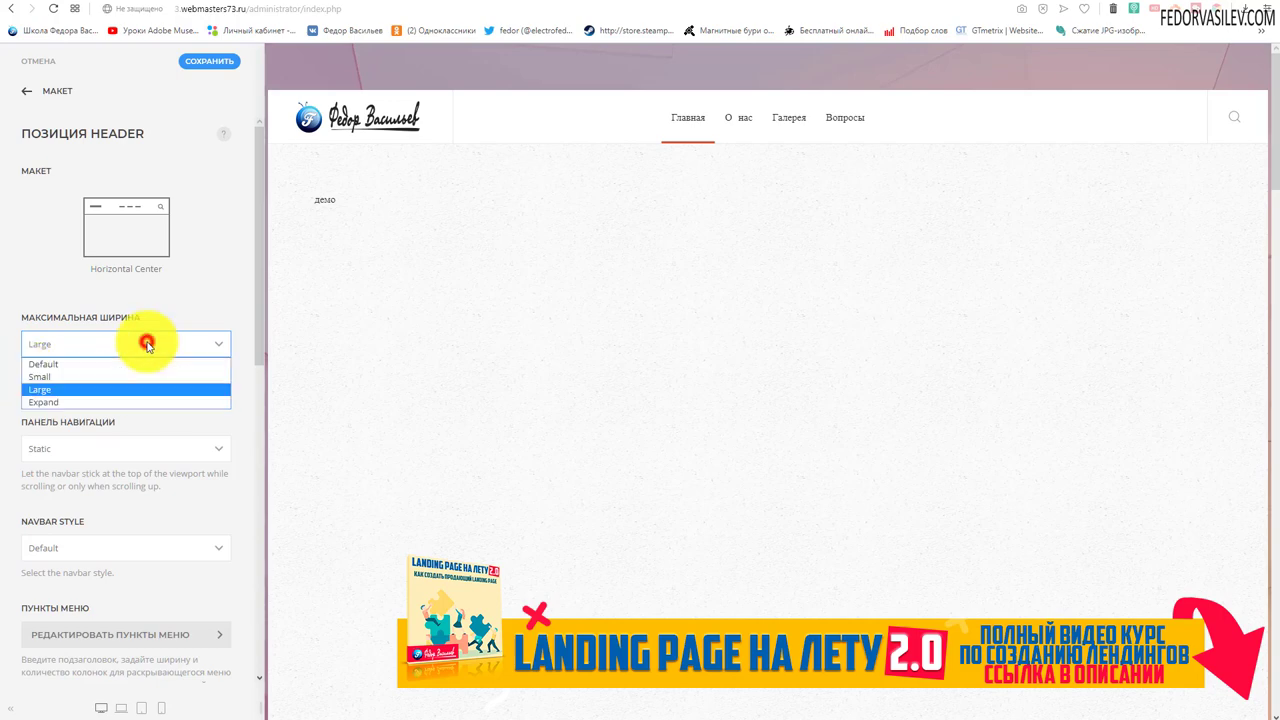
left_click(54, 403)
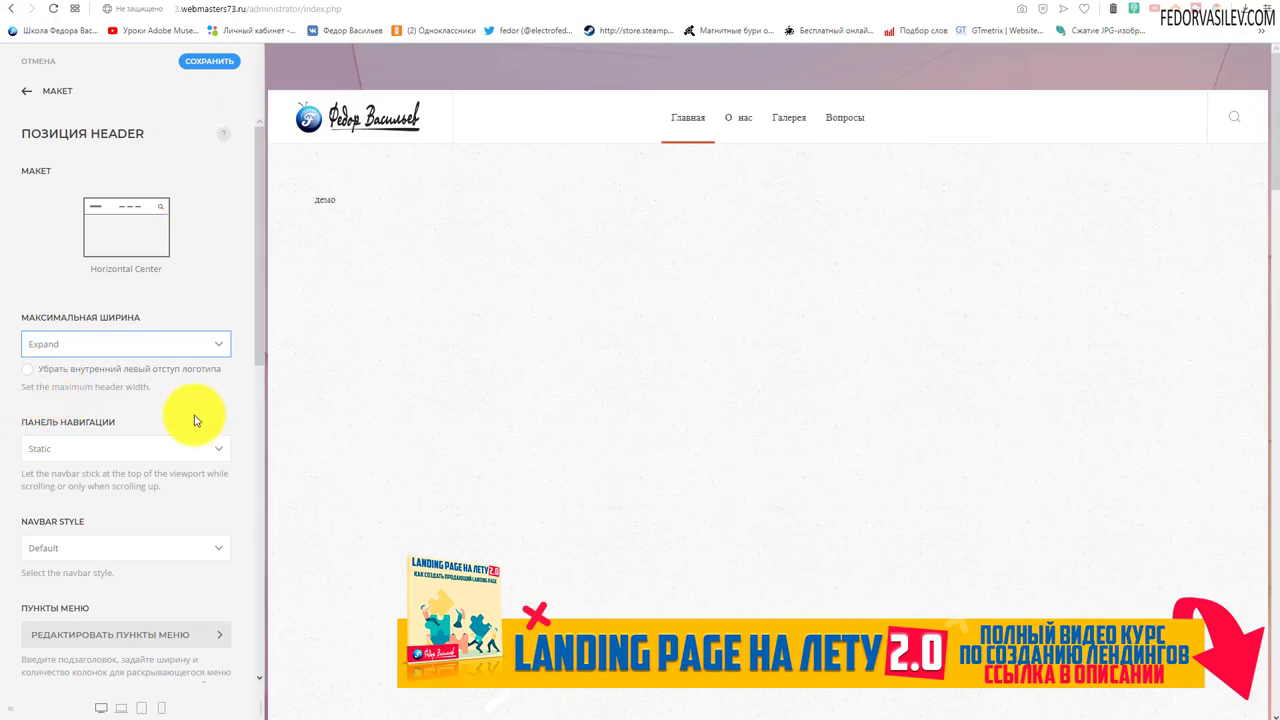
Try removing the logo's inner left padding, switch it back off and return the header's maximum width to Default.
left_click(27, 372)
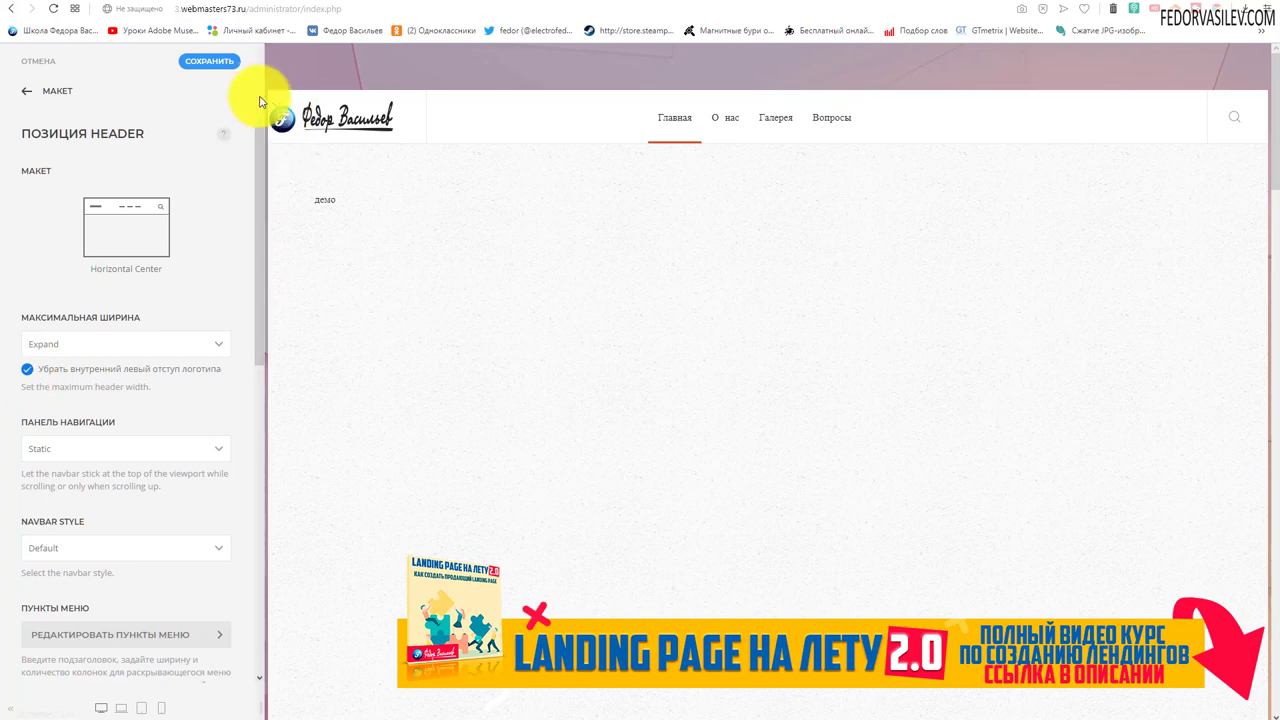
left_click(42, 376)
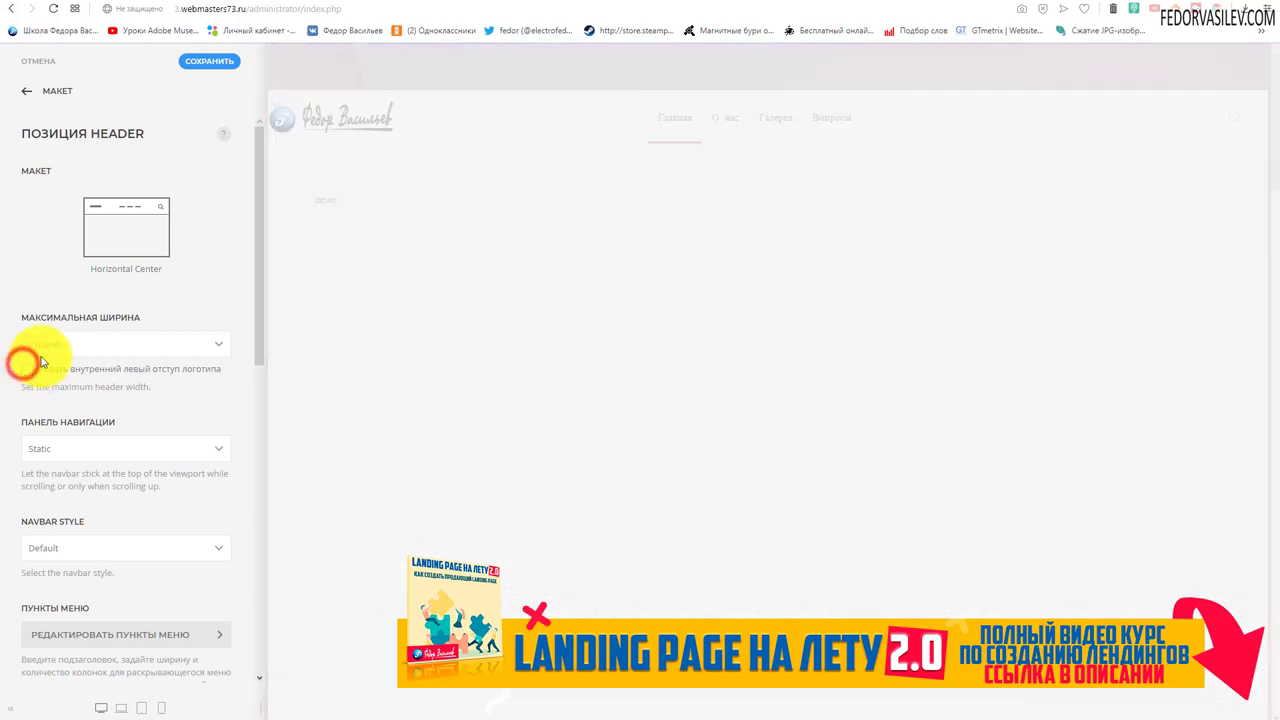
left_click(37, 348)
left_click(50, 367)
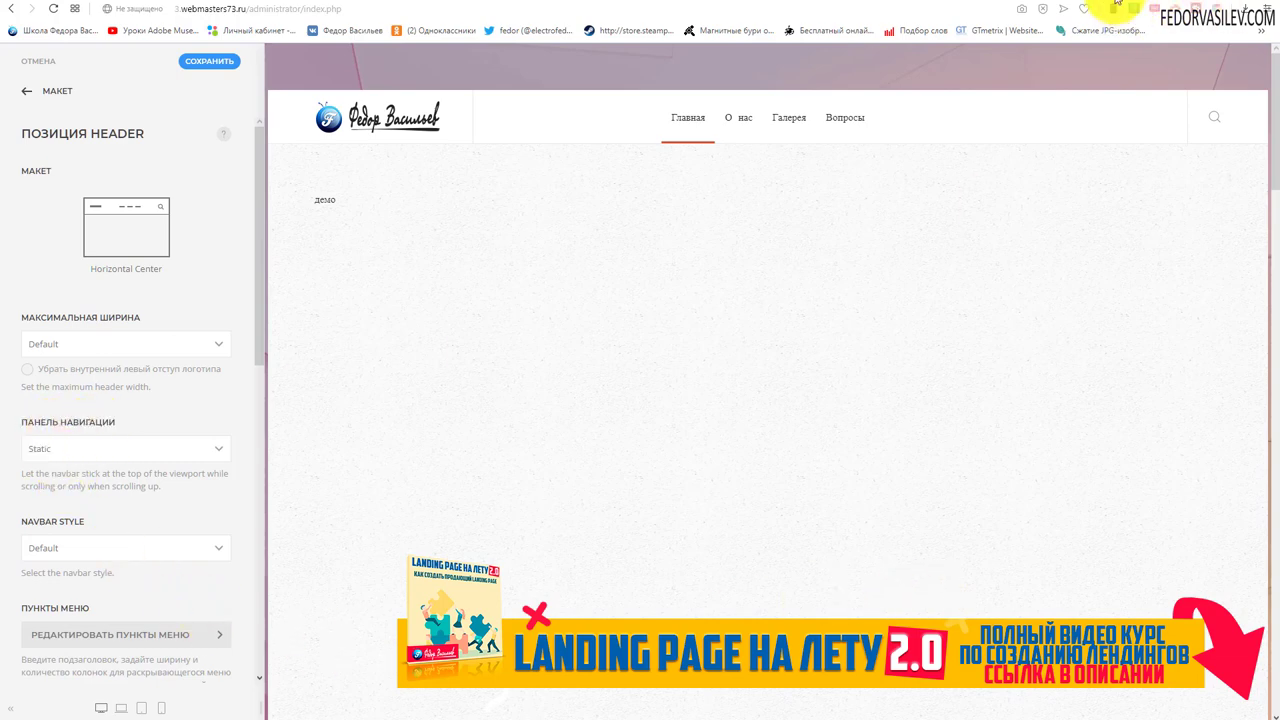
Scroll through the live site to examine how the Static navbar behaves.
key("ctrl+Tab")
left_click_drag(1262, 105, 1268, 370)
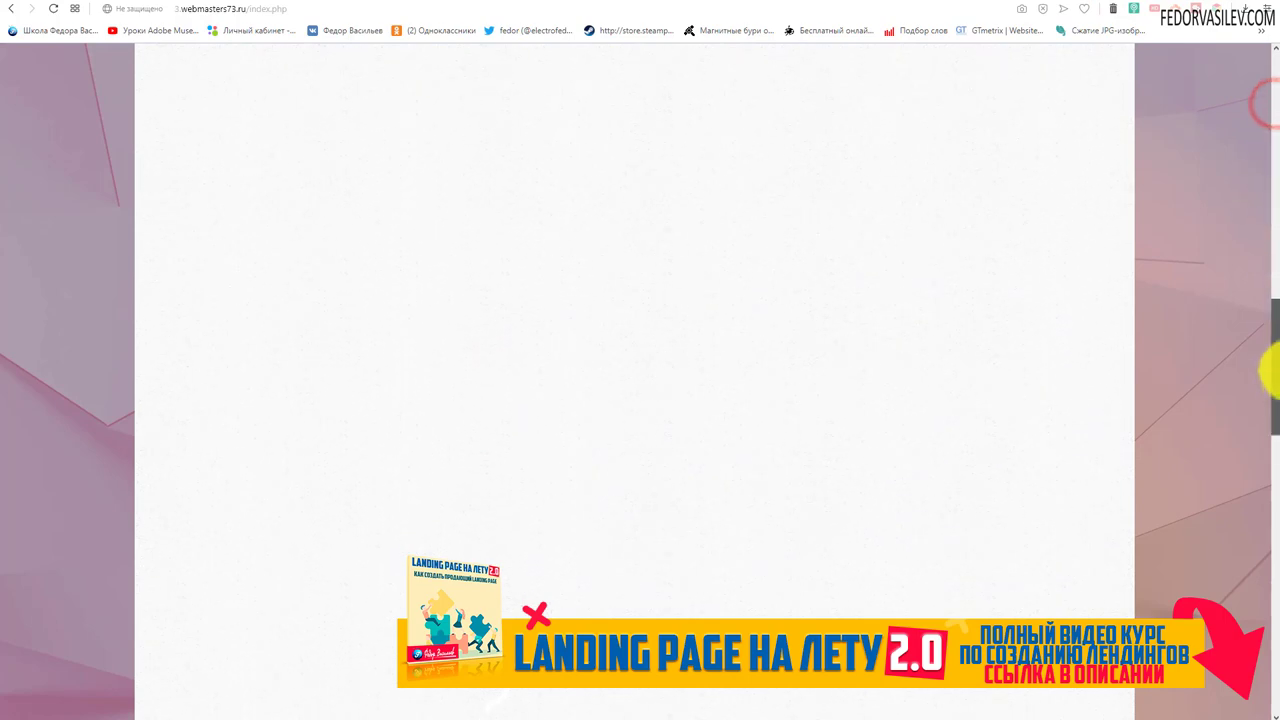
left_click_drag(1270, 510, 1173, 119)
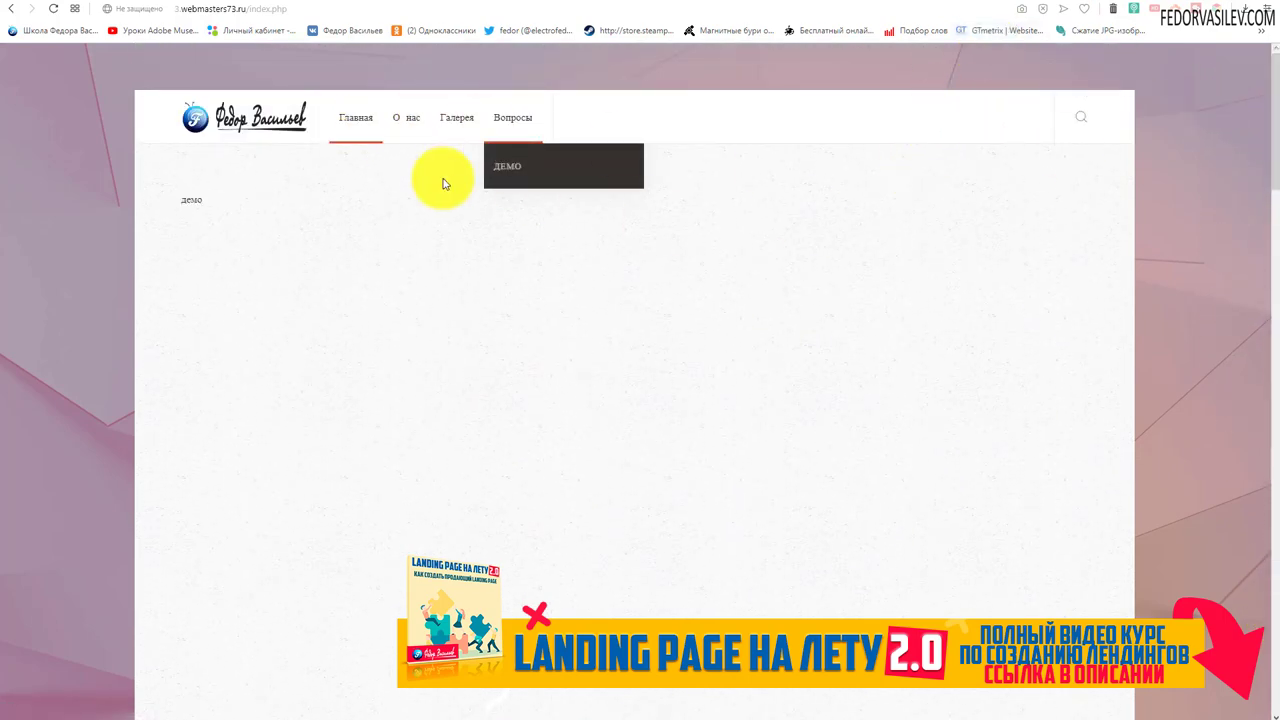
Return to the builder, set the navbar to Sticky and save the layout.
key("ctrl+Tab")
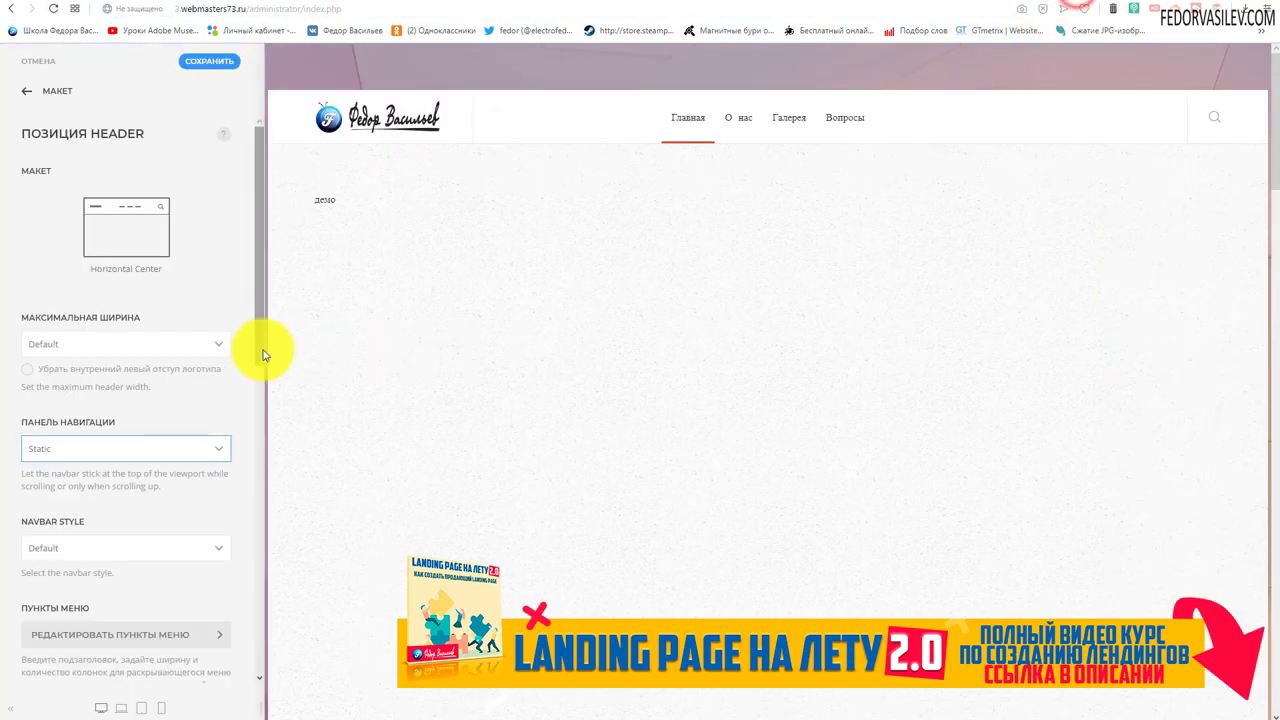
scroll(214, 337, "down", 1)
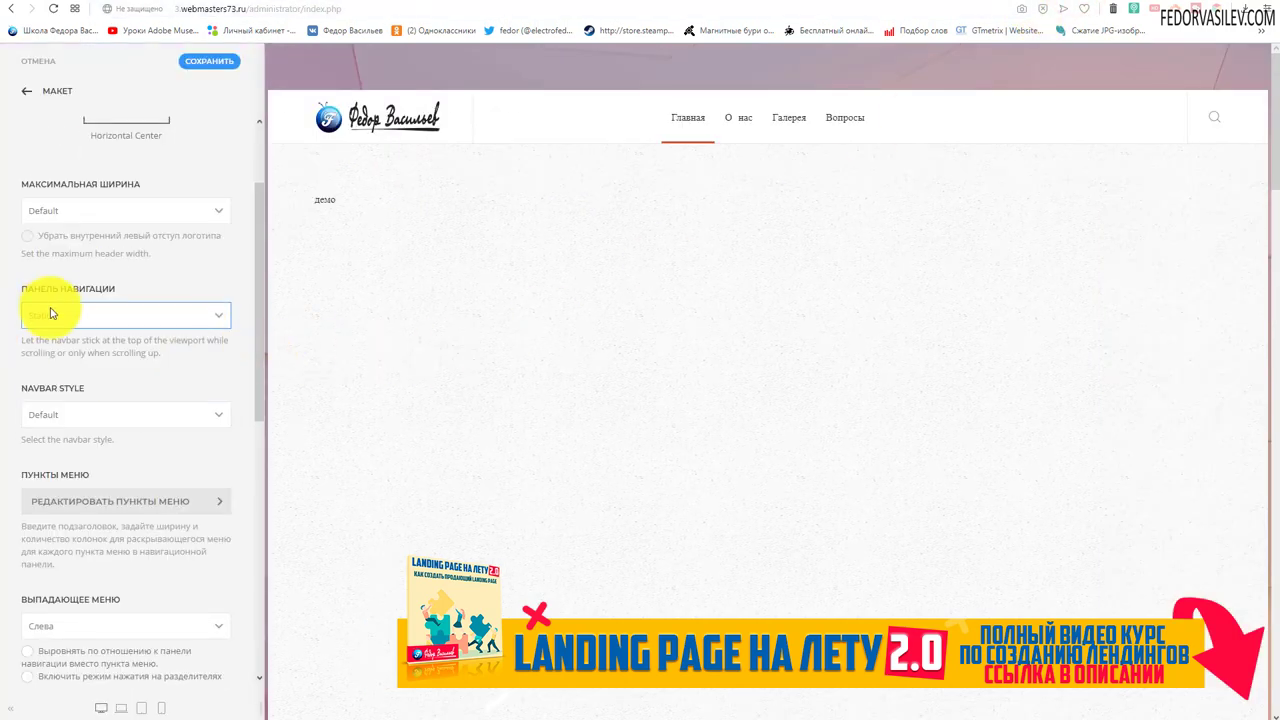
left_click(80, 316)
left_click(65, 346)
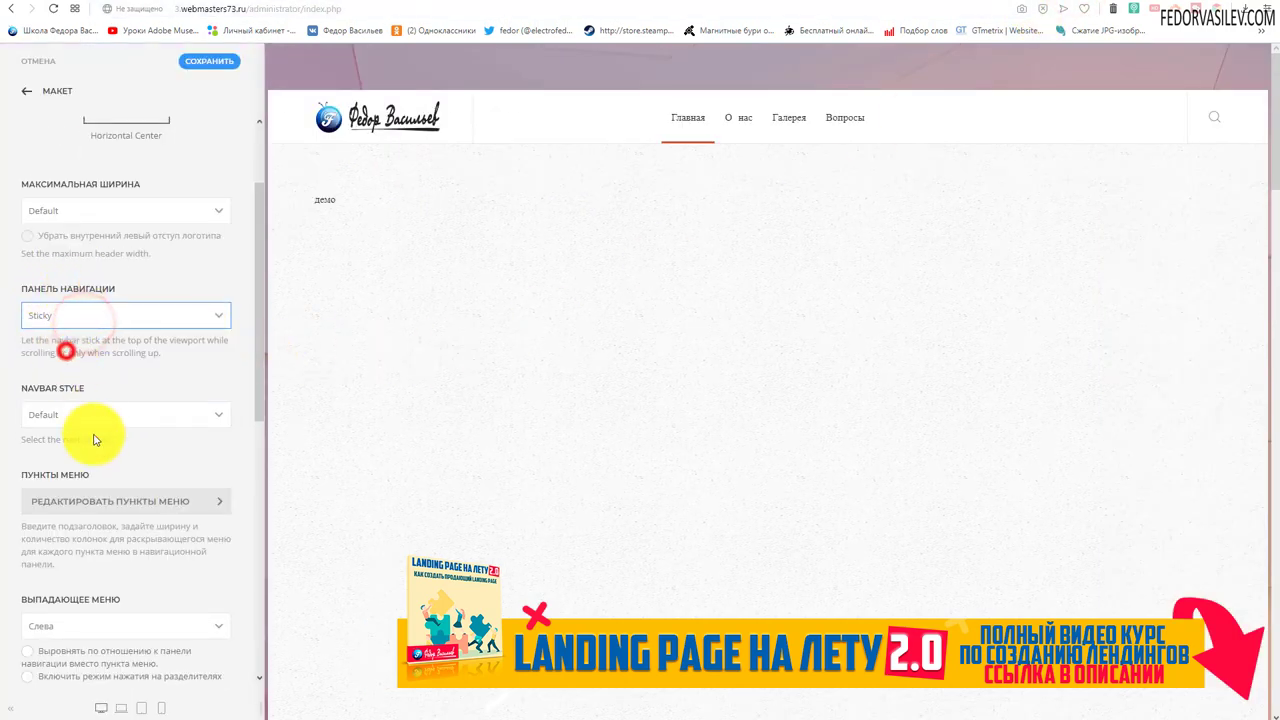
left_click(209, 61)
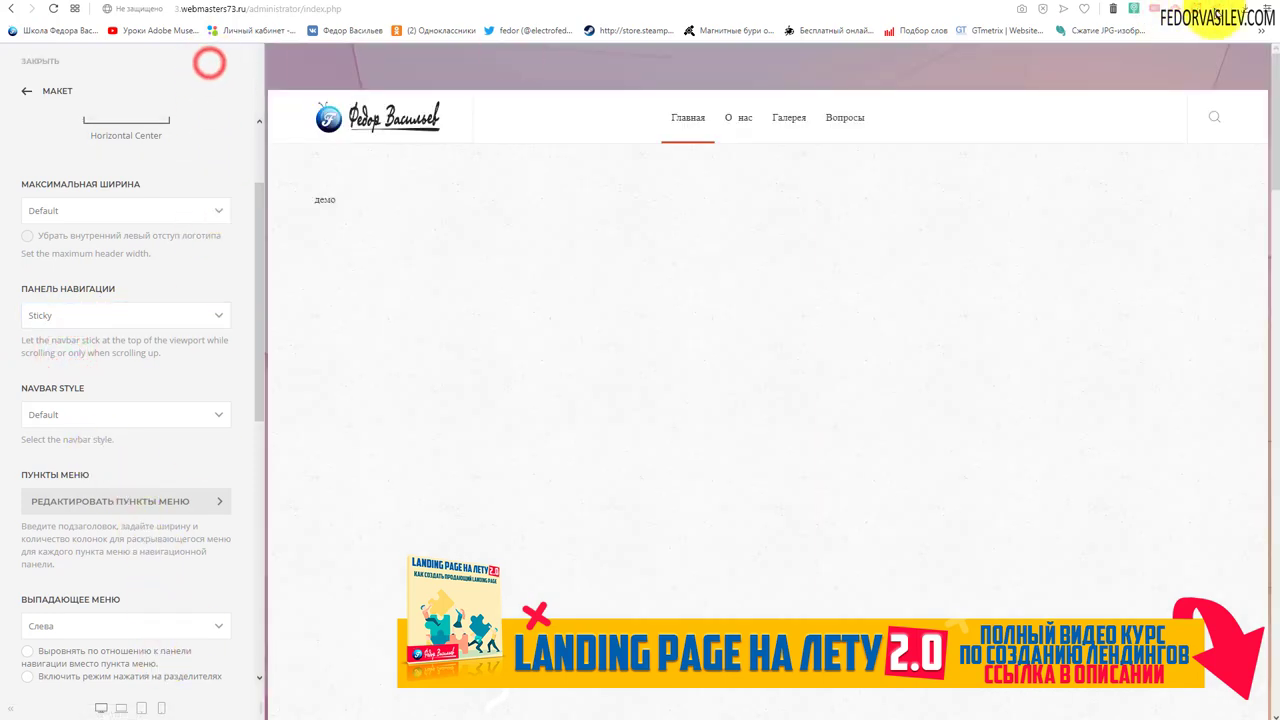
Reload the live site and examine how the Sticky navbar behaves while the page scrolls down and up.
left_click(1095, 6)
left_click(53, 8)
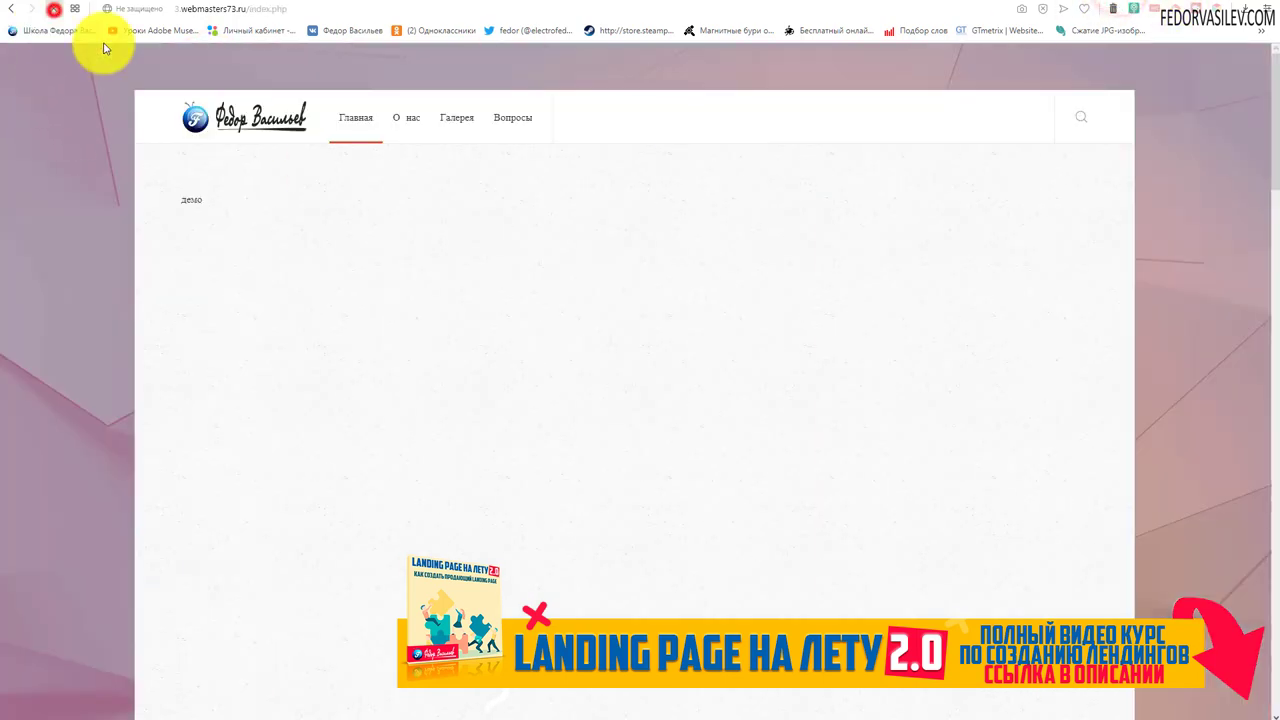
scroll(1276, 106, "down", 1)
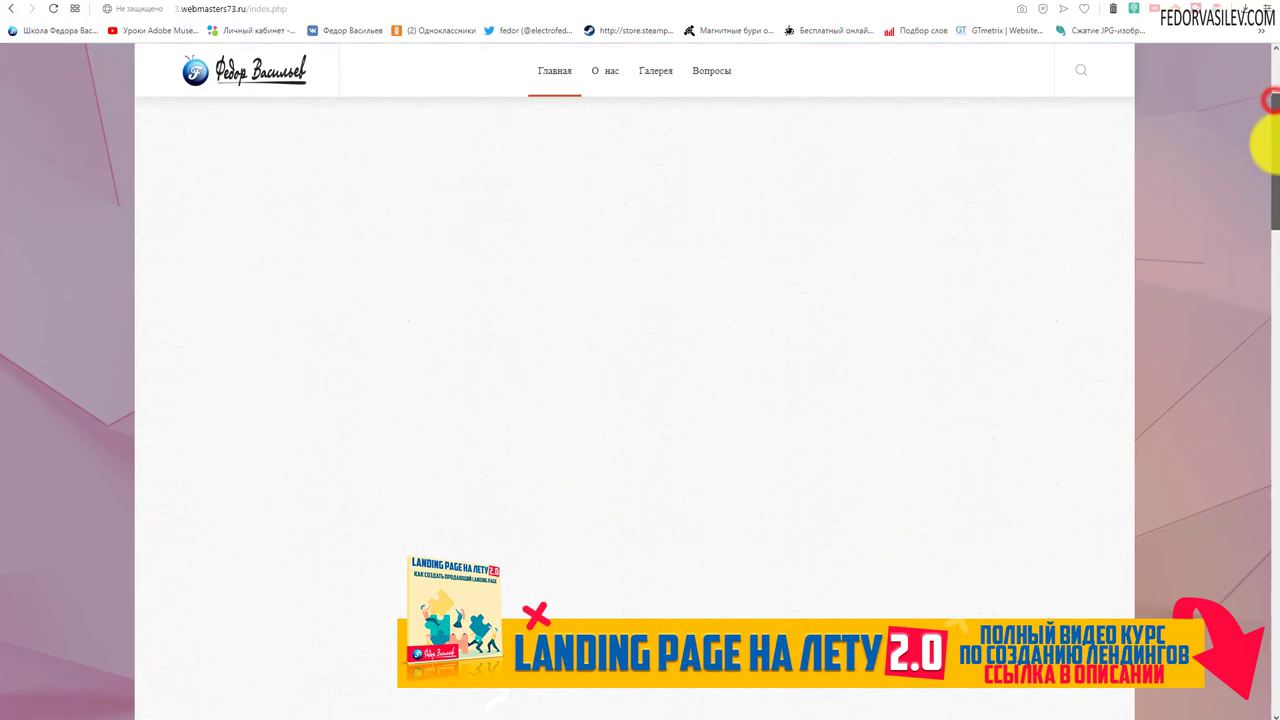
scroll(1276, 100, "up", 1)
scroll(1276, 100, "down", 1)
scroll(1277, 95, "up", 1)
scroll(1270, 85, "down", 1)
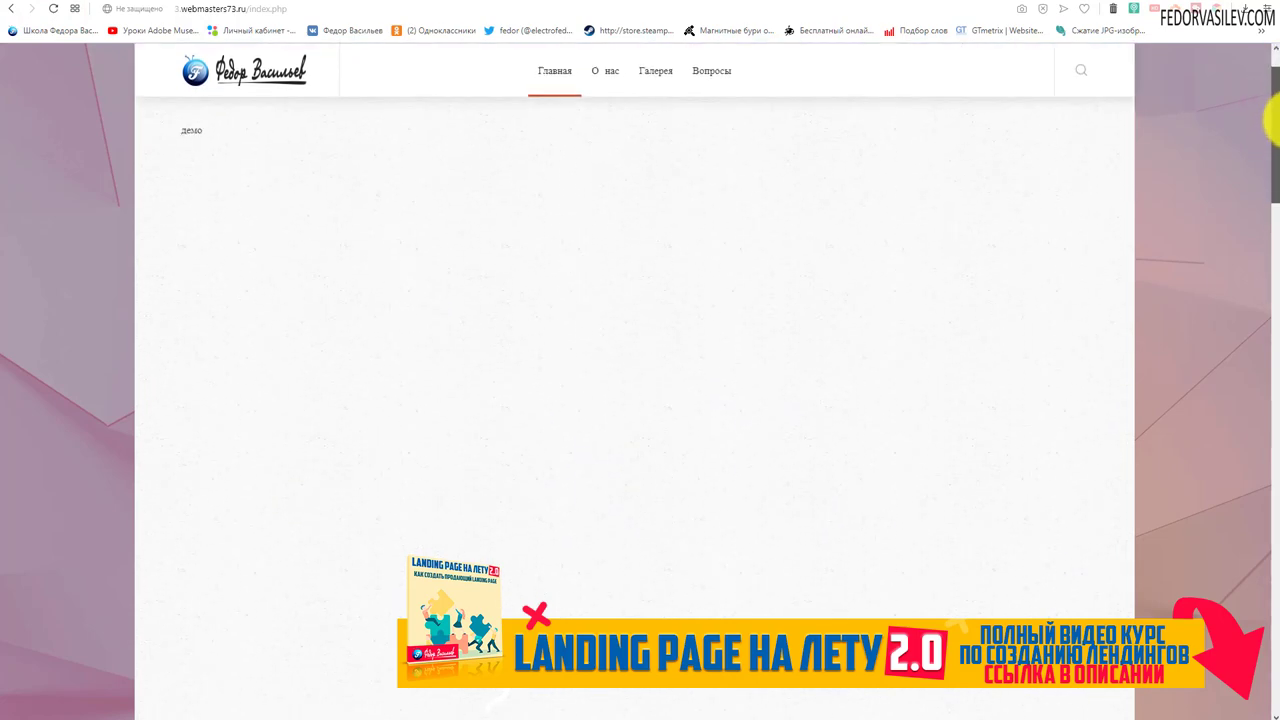
scroll(1268, 57, "up", 1)
scroll(1268, 75, "down", 1)
scroll(1270, 95, "up", 1)
scroll(1275, 115, "down", 1)
scroll(1276, 115, "down", 1)
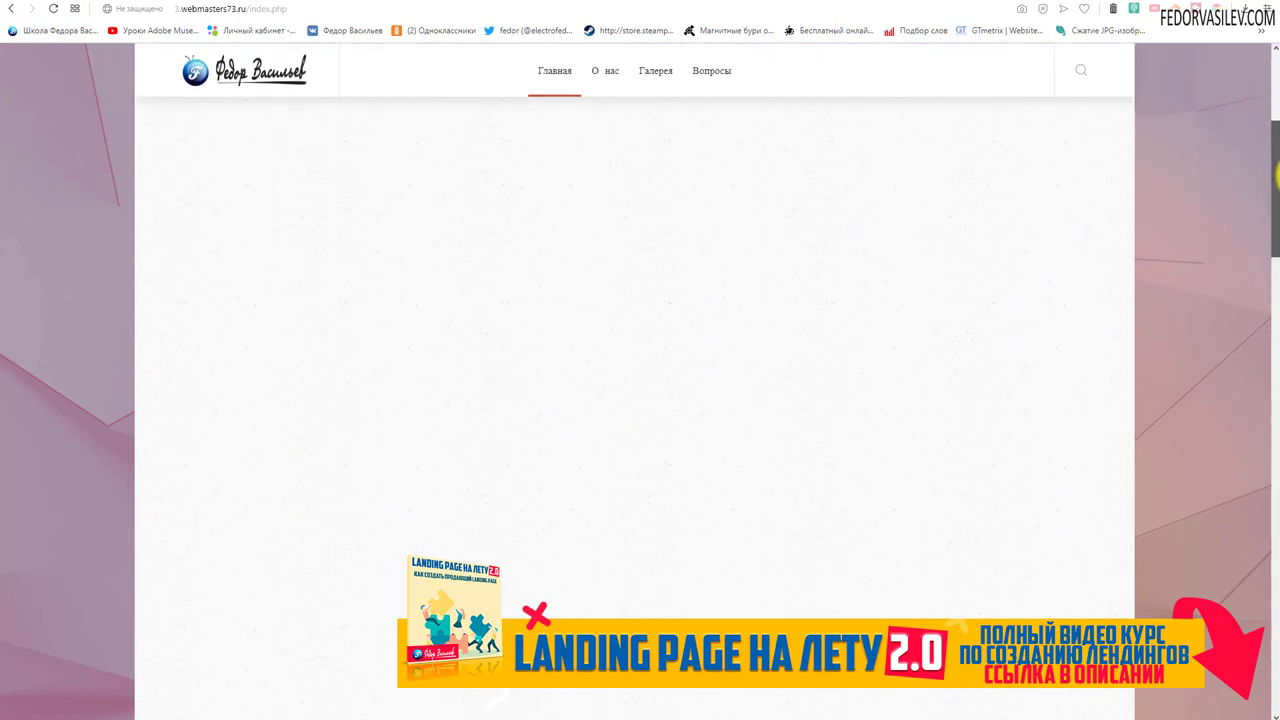
Test the search from the Sticky navbar on the scrolled live page, closing it again.
left_click(1082, 70)
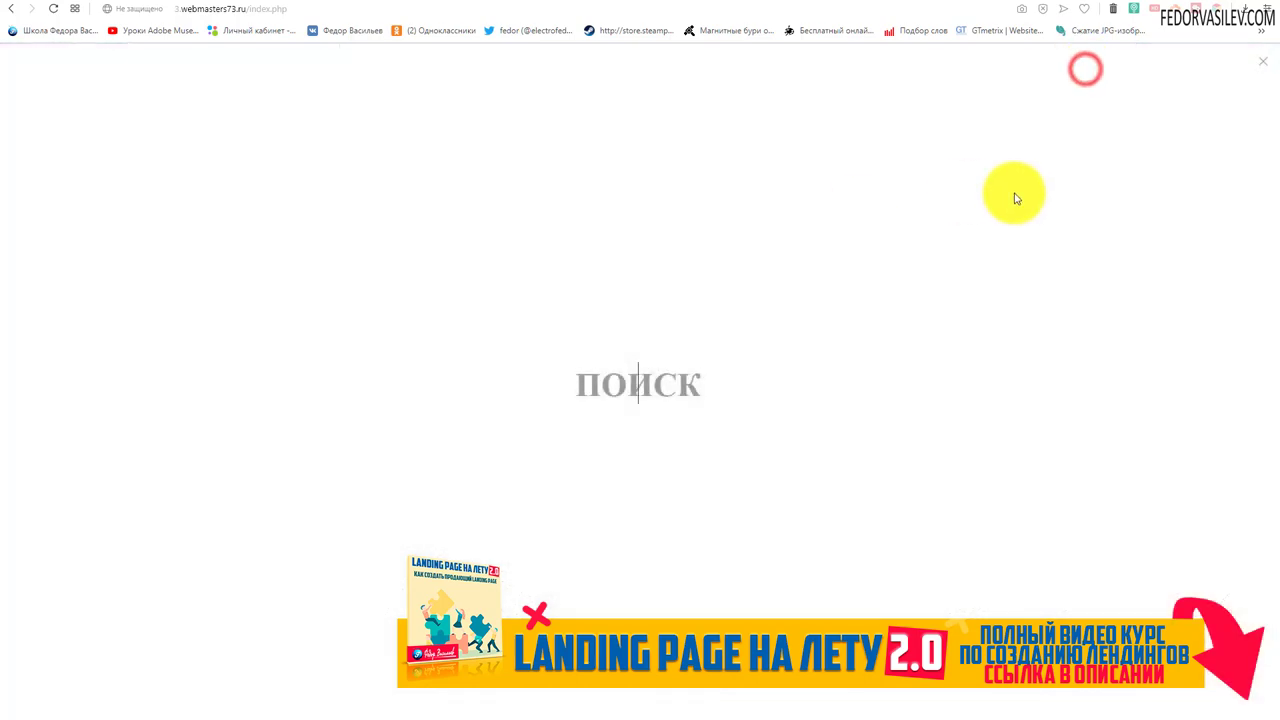
left_click(1014, 193)
left_click(1251, 72)
left_click_drag(1266, 266, 1255, 538)
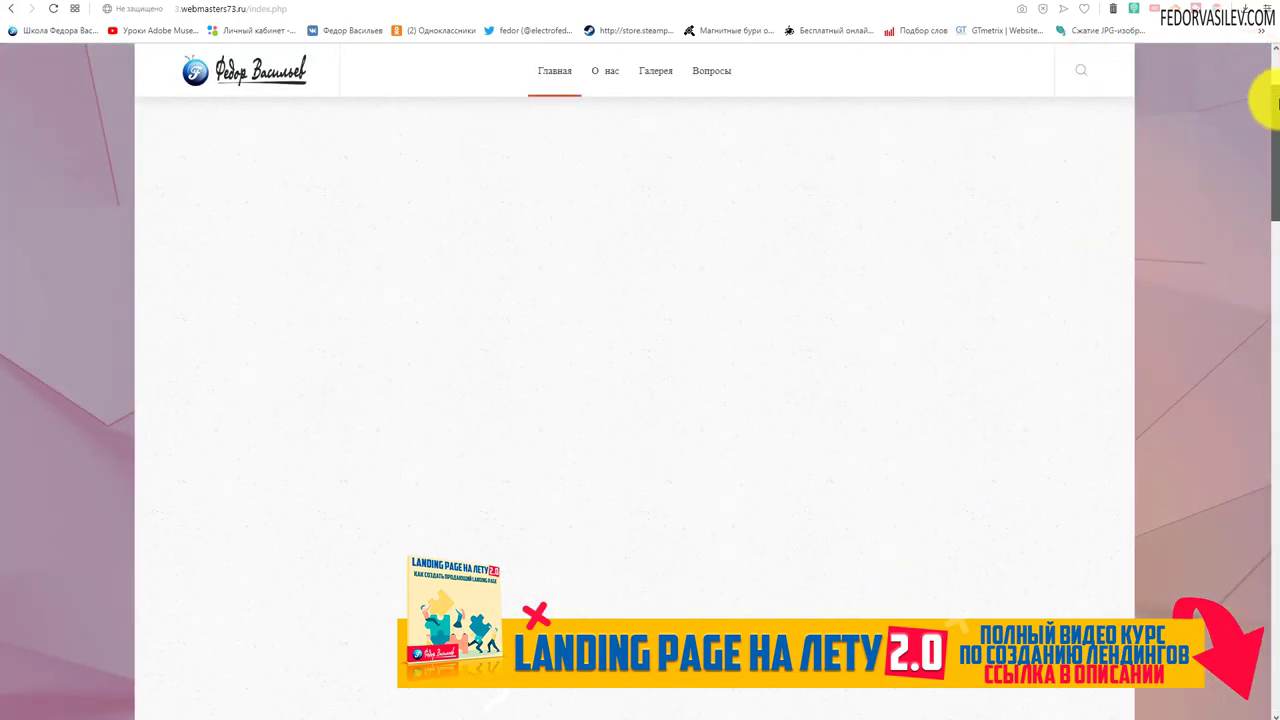
left_click(1272, 52)
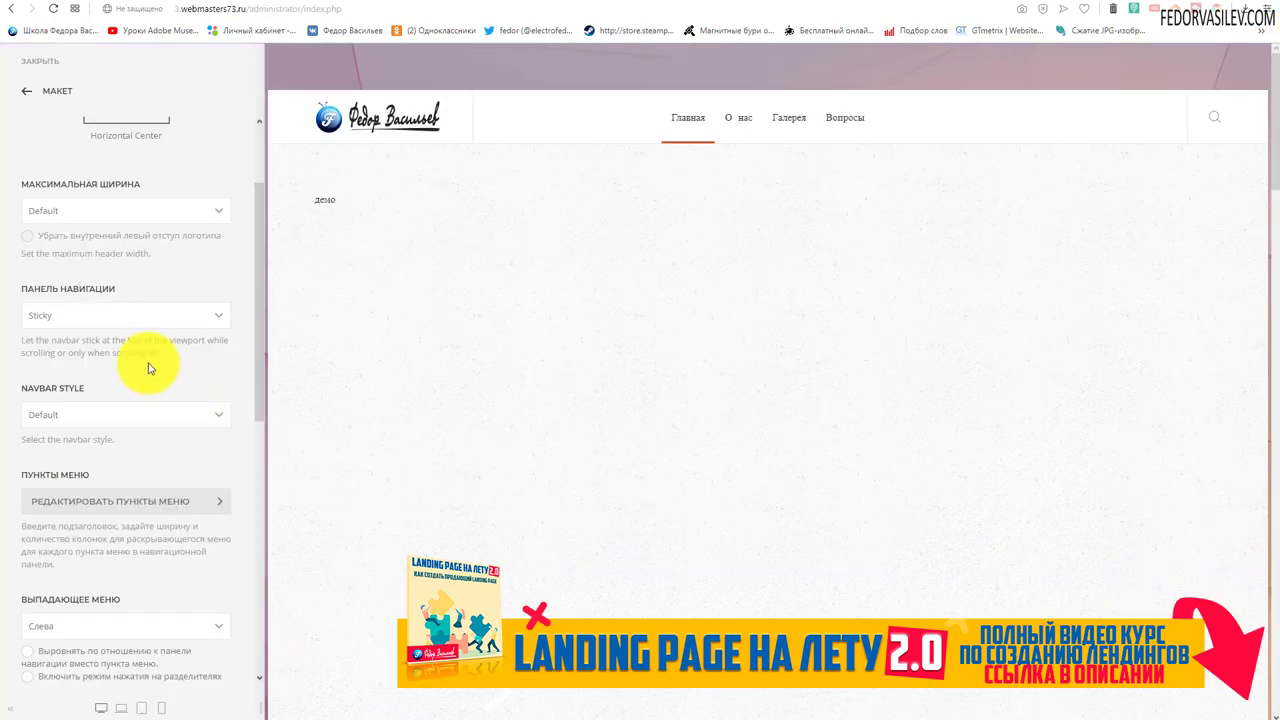
Set the navbar to Sticky on scroll up in the builder and save the layout.
left_click(116, 314)
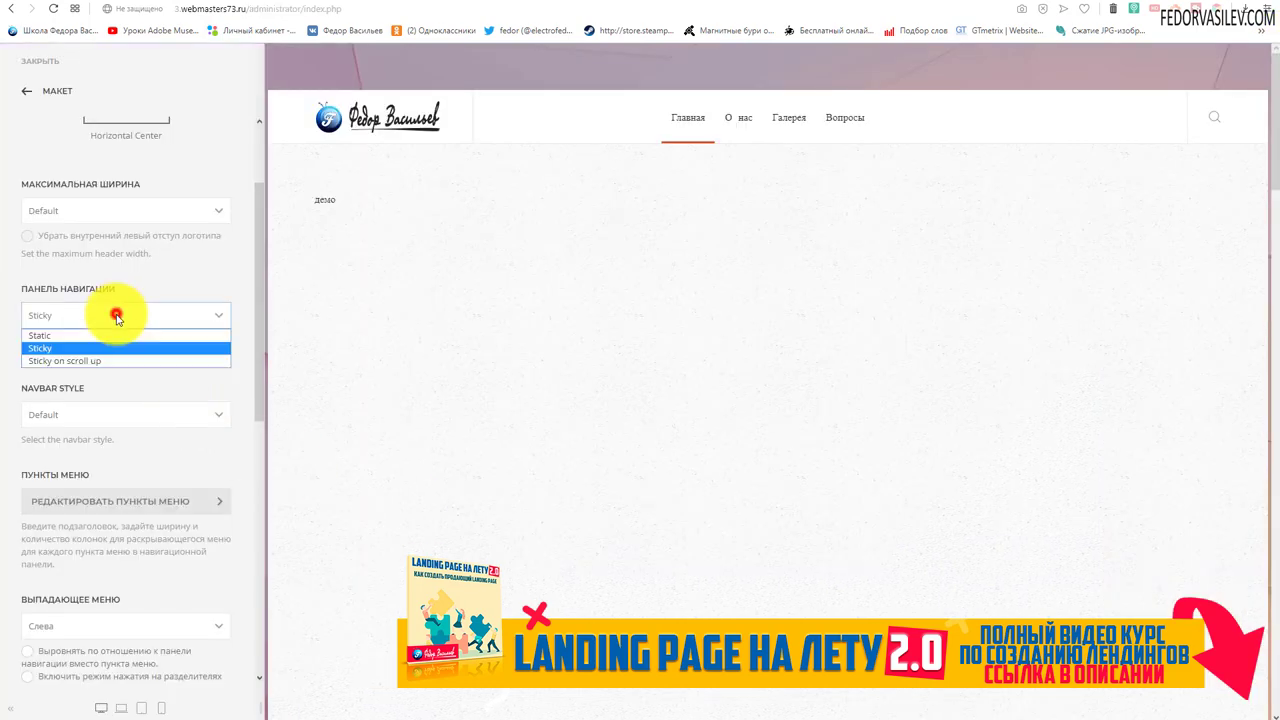
left_click(72, 362)
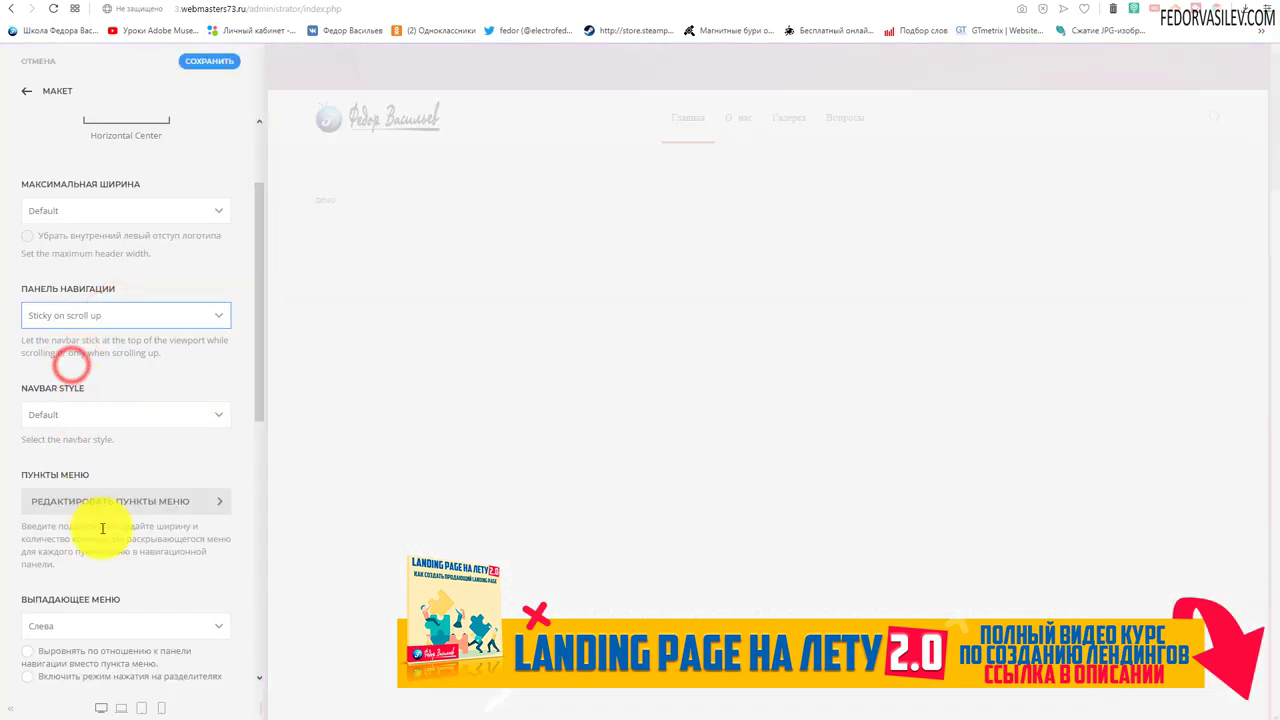
left_click(220, 62)
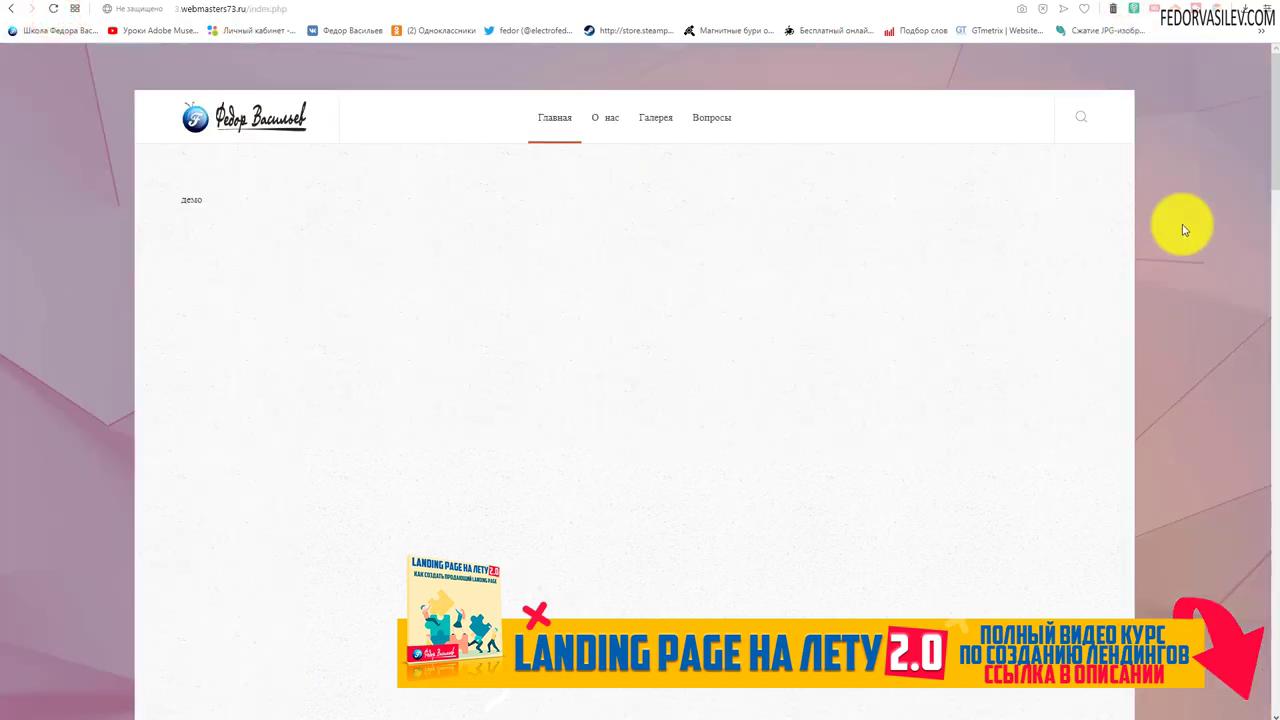
Scroll the live site down and up to examine the Sticky on scroll up navbar.
left_click_drag(1274, 140, 1264, 490)
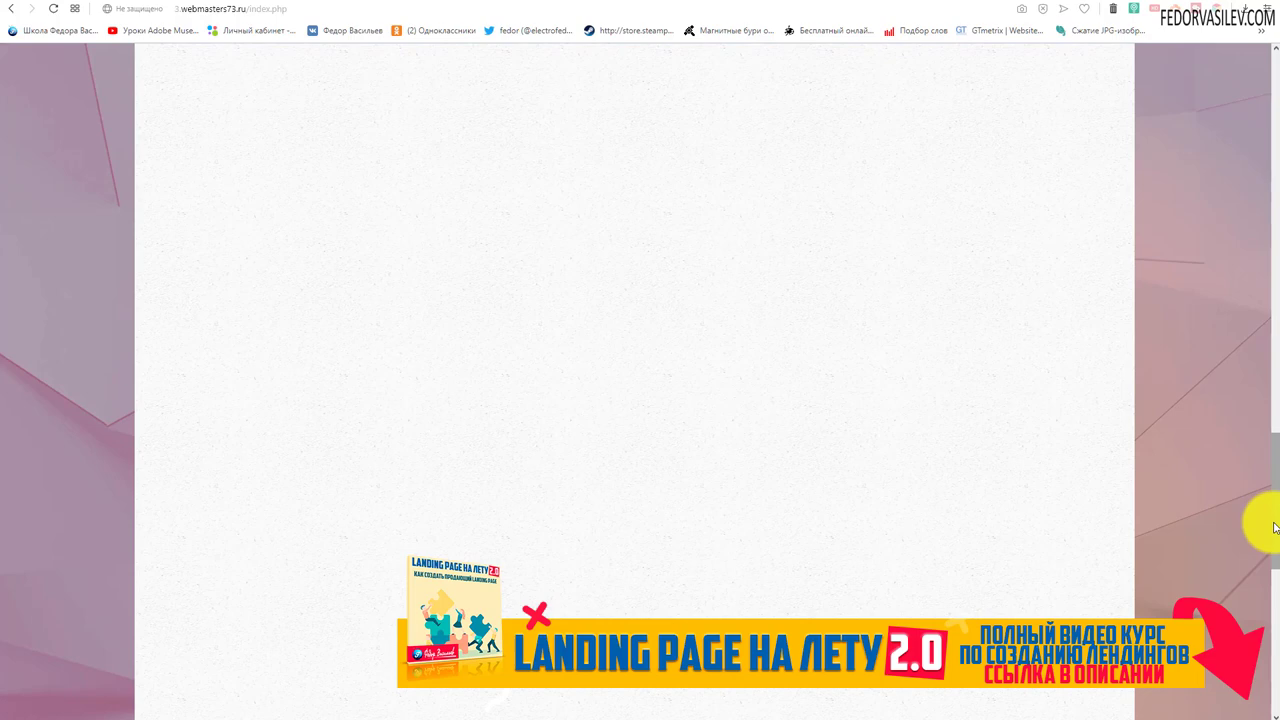
left_click_drag(1273, 525, 1274, 486)
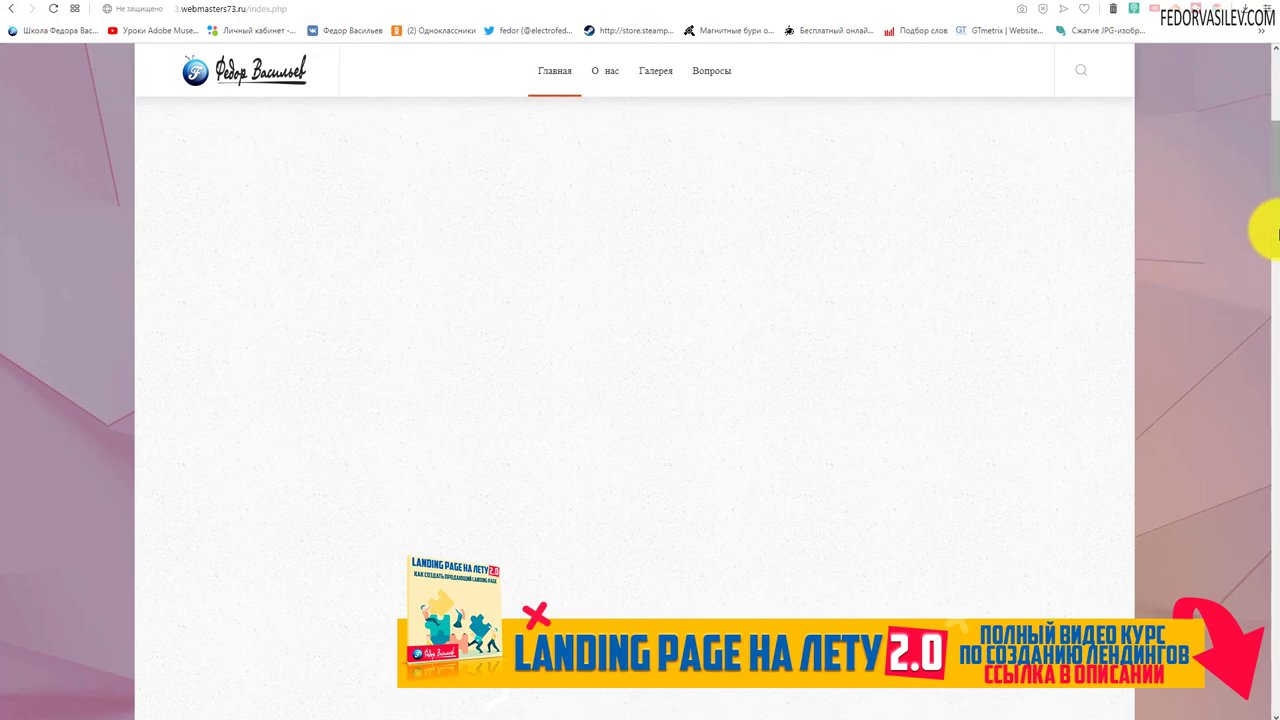
left_click_drag(1276, 232, 1276, 268)
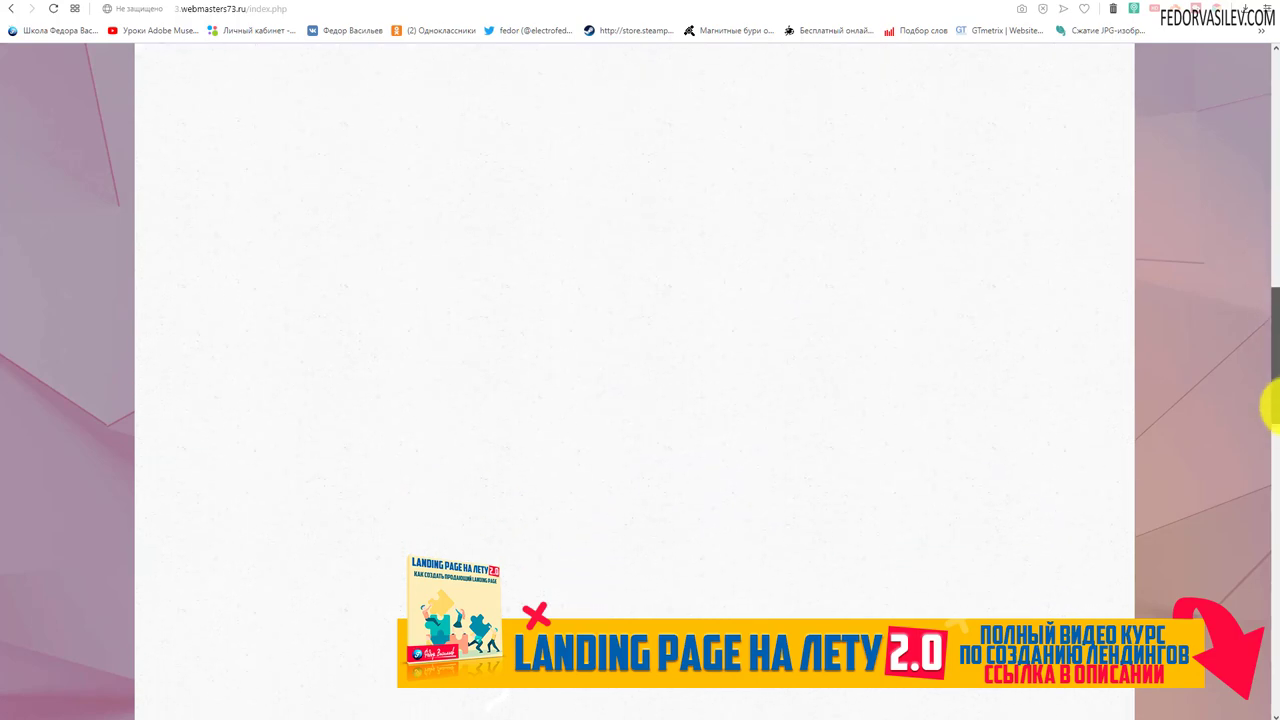
Try the Primary navbar style in the builder, check it while scrolling the preview, and set the style back to Default.
left_click_drag(1274, 545, 1268, 601)
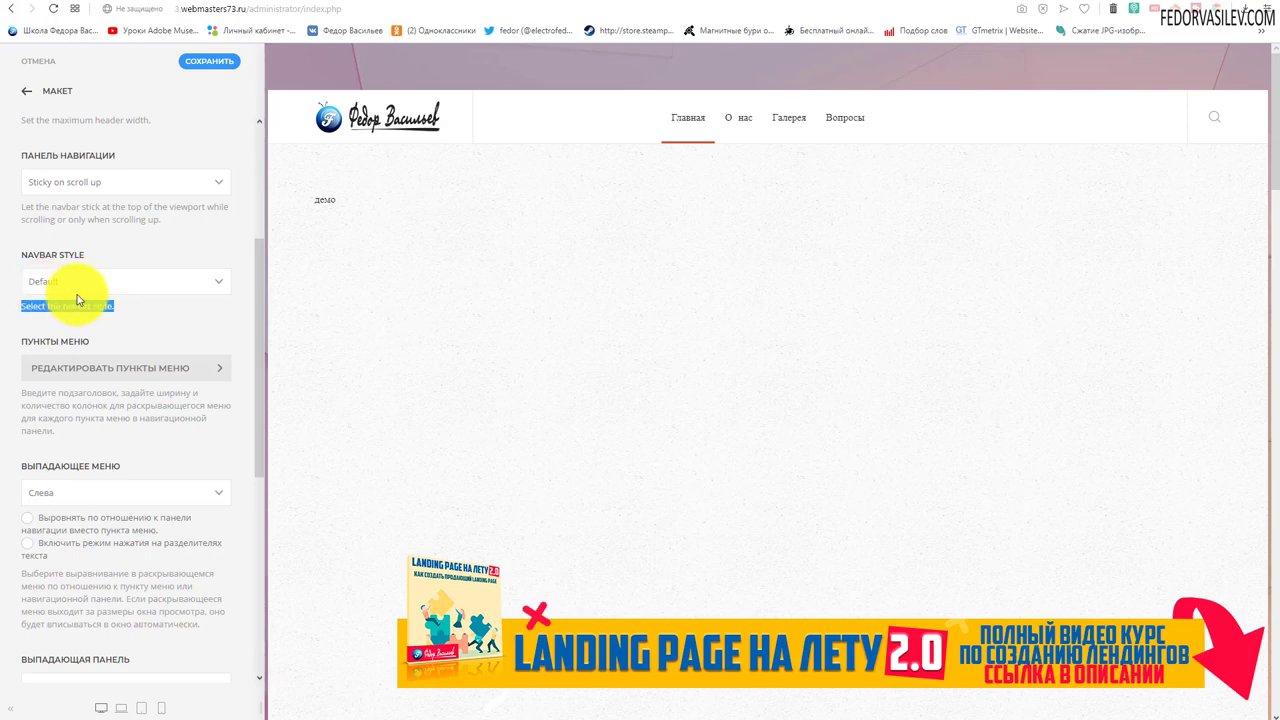
left_click(99, 245)
left_click(62, 281)
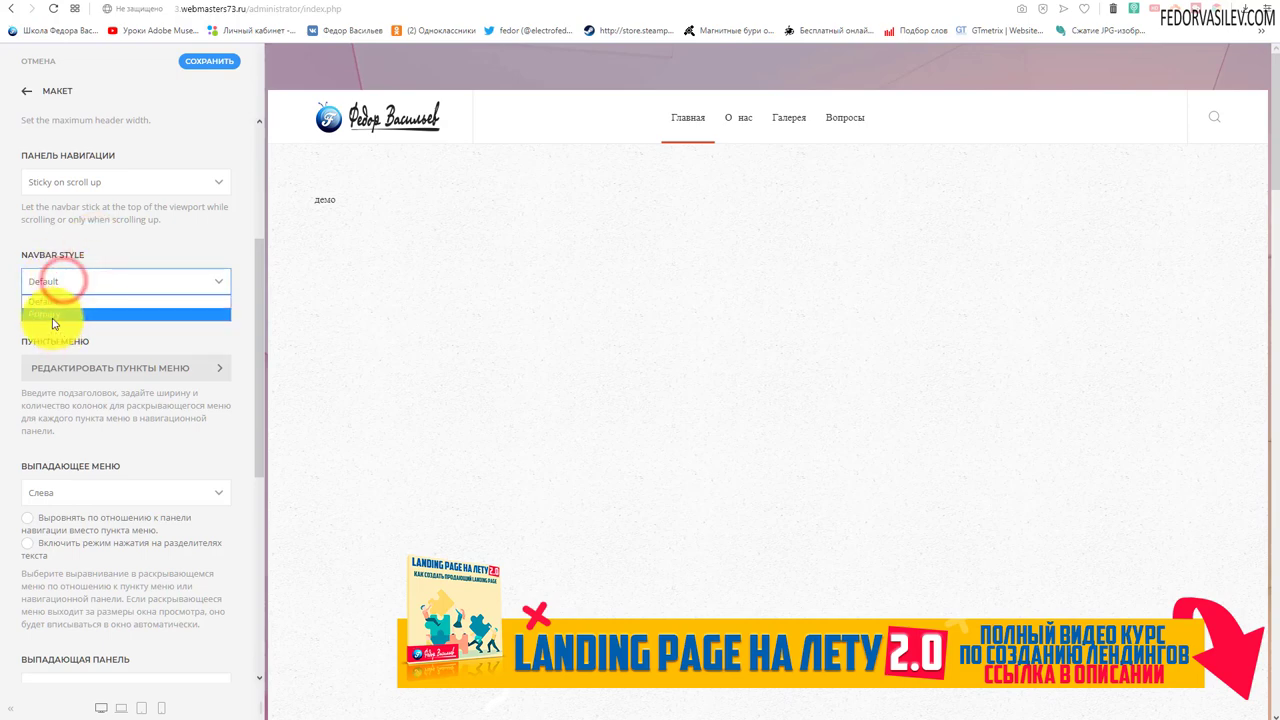
left_click(54, 316)
scroll(1037, 142, "down", 1)
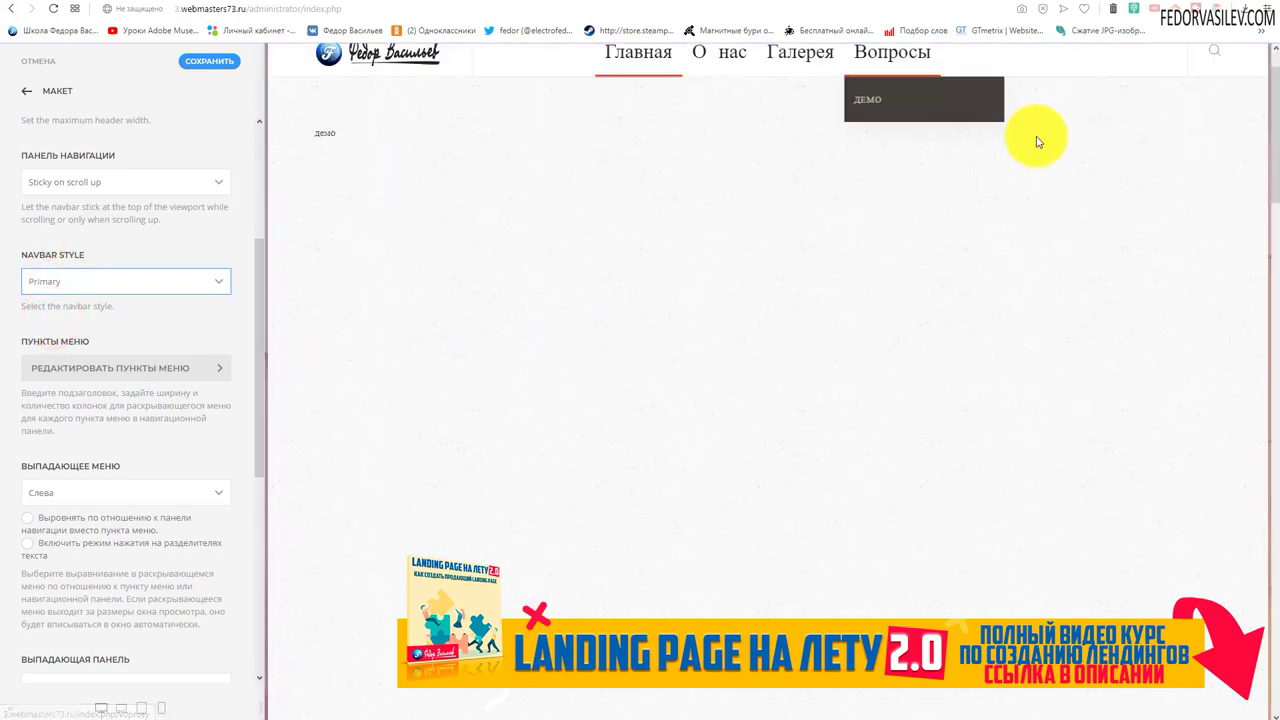
scroll(940, 280, "down", 2)
scroll(594, 271, "up", 3)
scroll(594, 271, "down", 2)
scroll(571, 282, "up", 1)
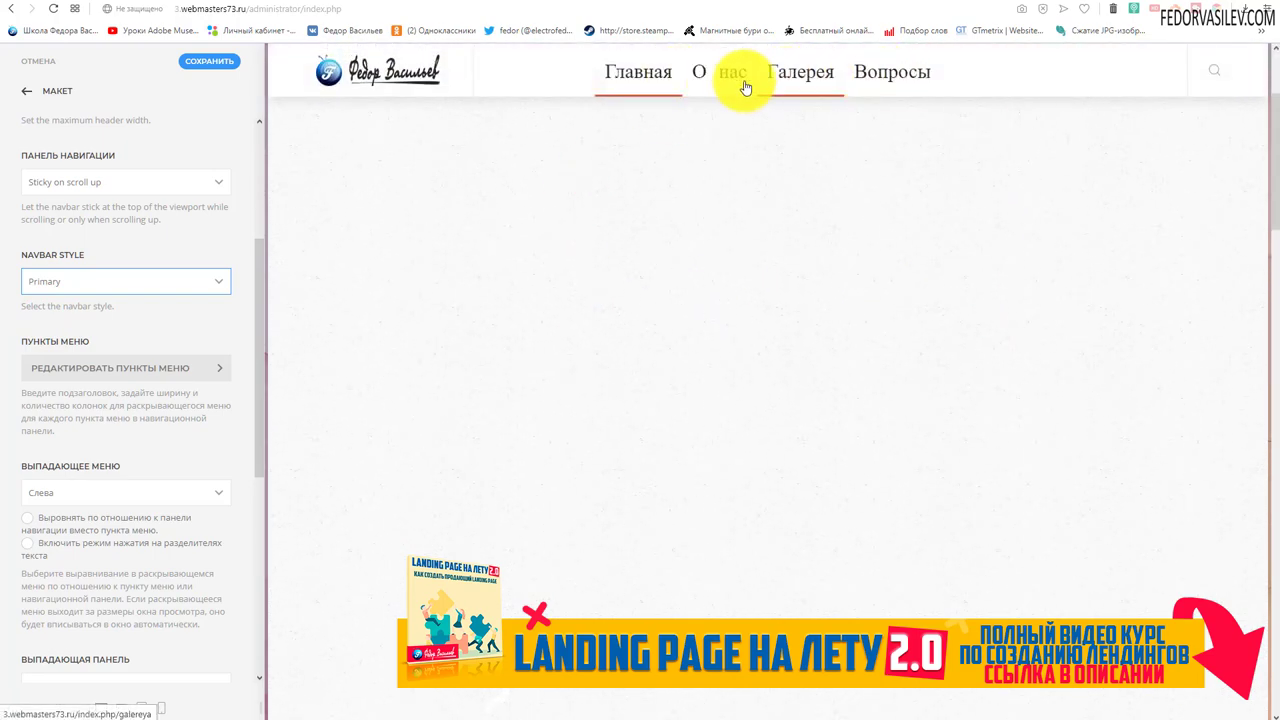
left_click(100, 284)
left_click(70, 302)
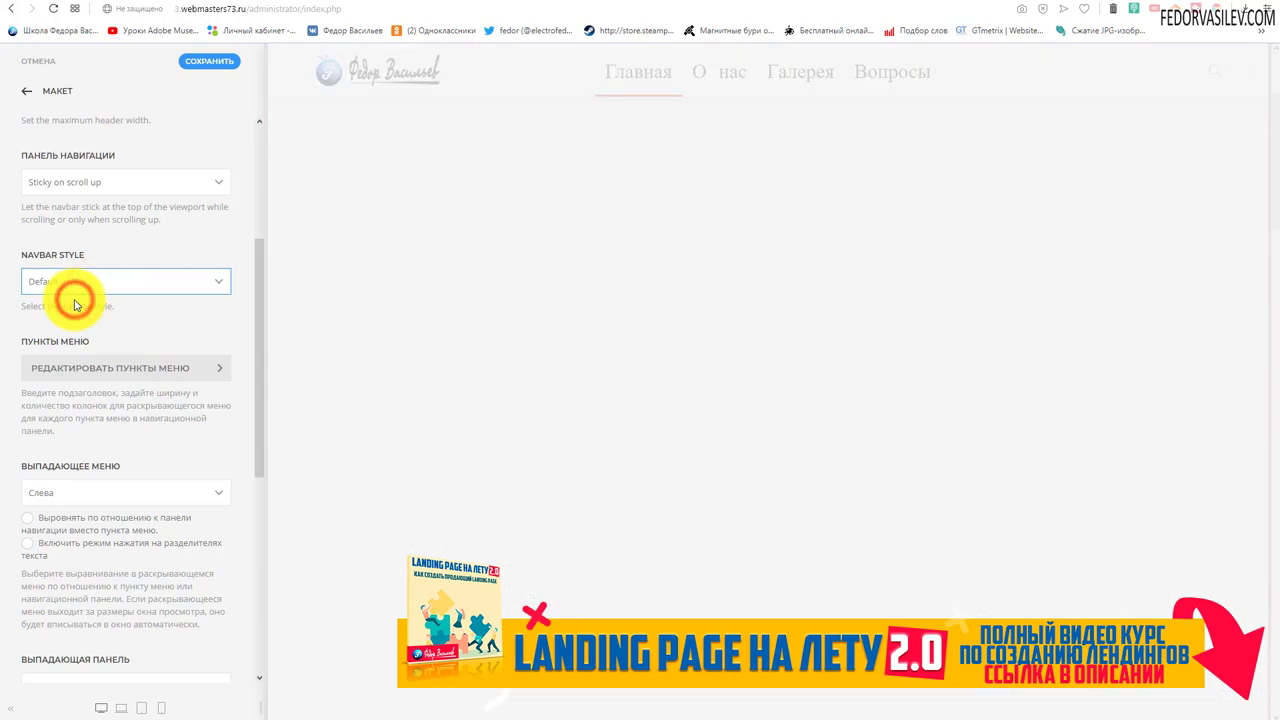
Open the Вопросы menu item's settings, enter the subtitle "тетс" and check it in the preview.
scroll(75, 305, "down", 1)
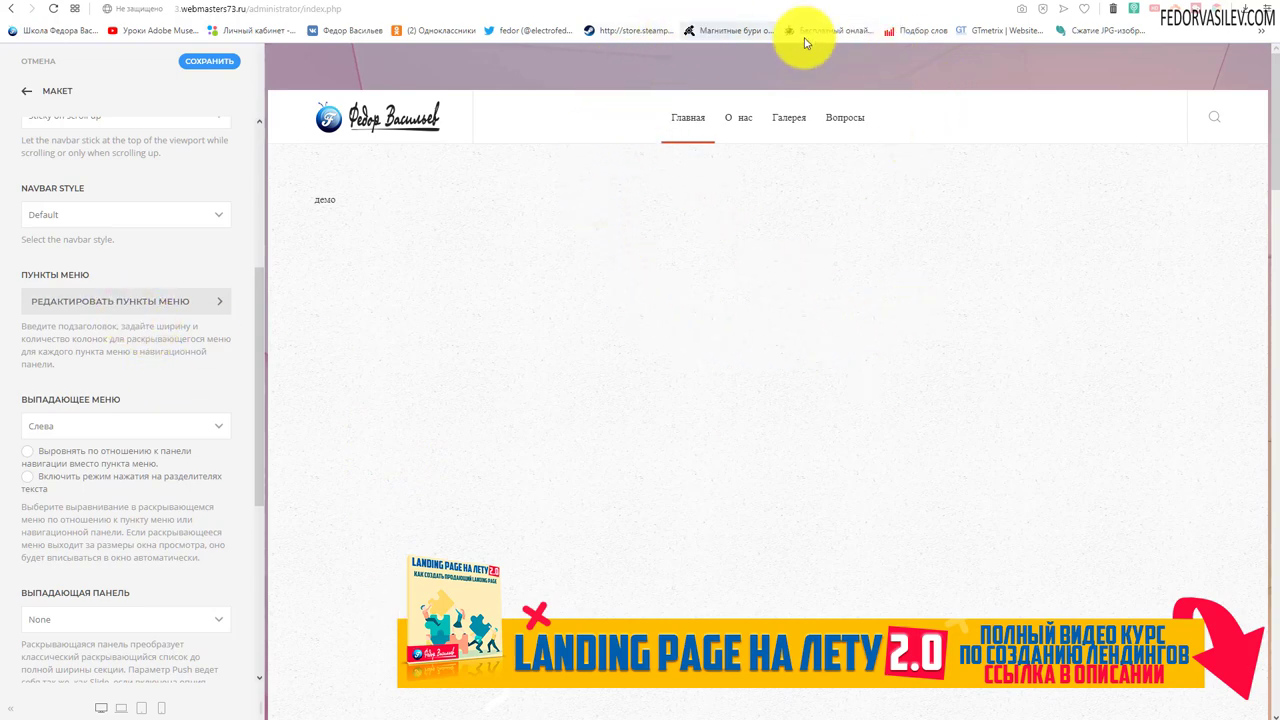
mouse_move(829, 134)
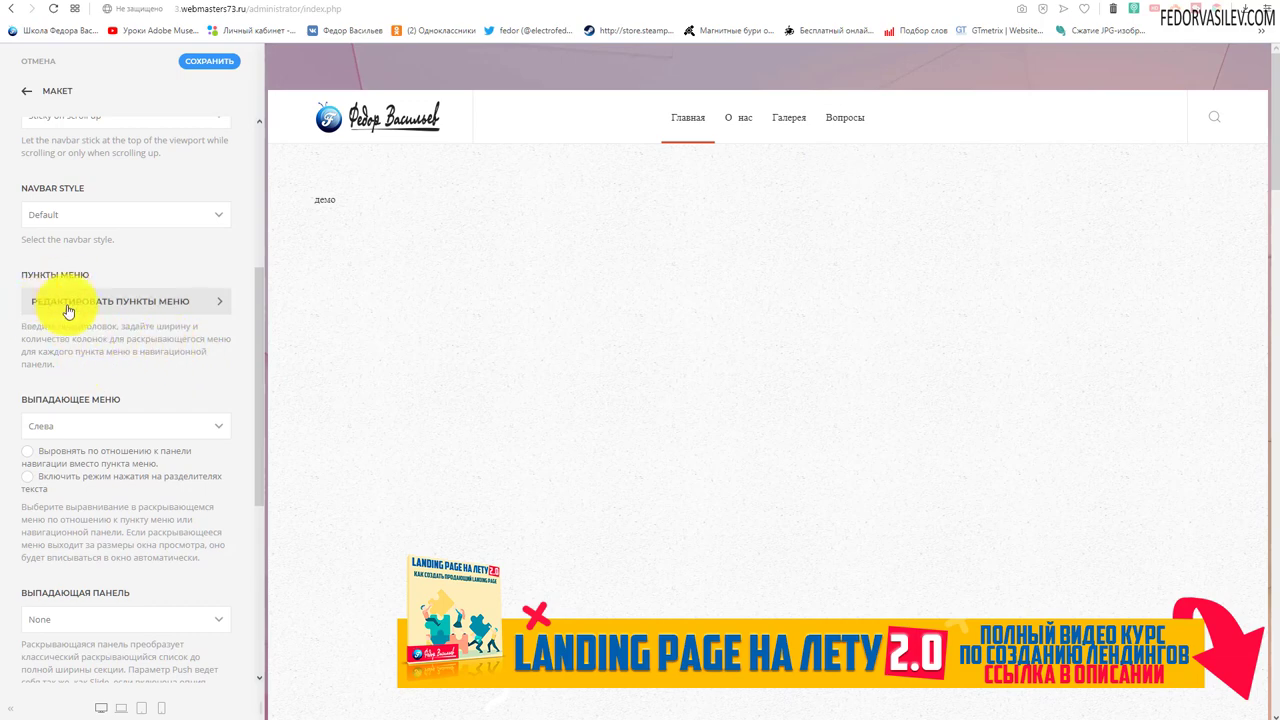
left_click(148, 301)
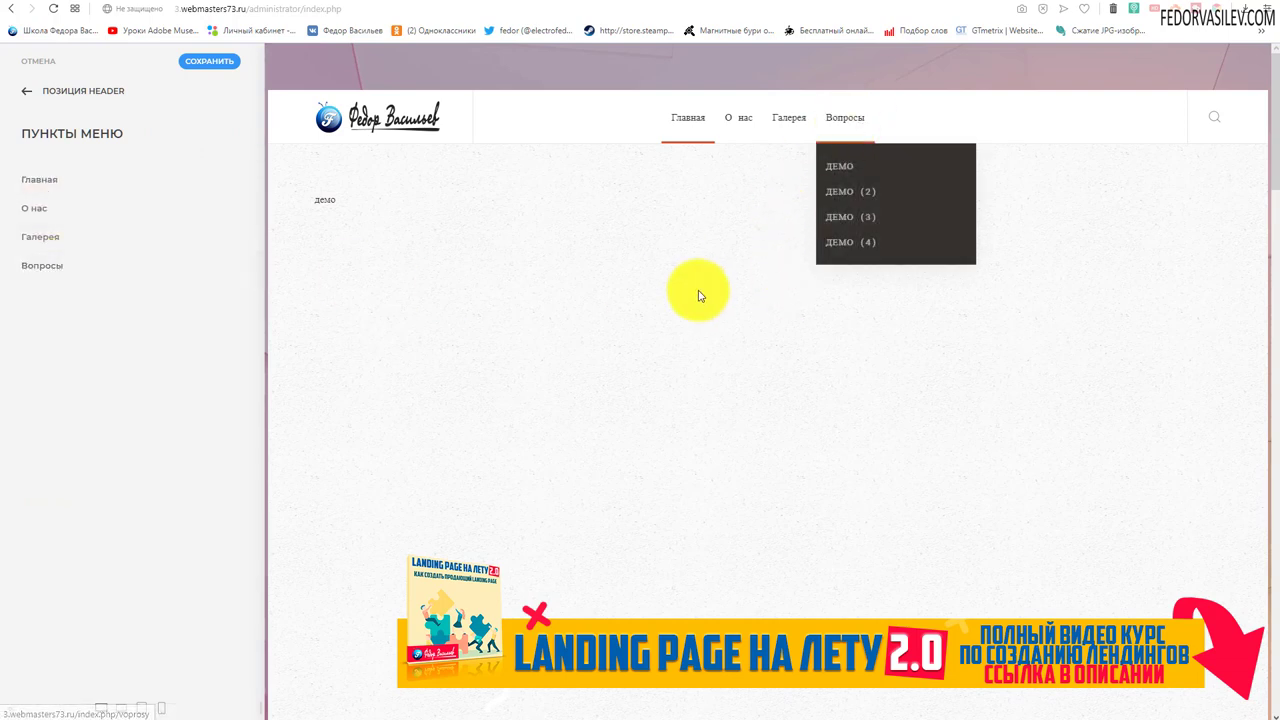
left_click(36, 270)
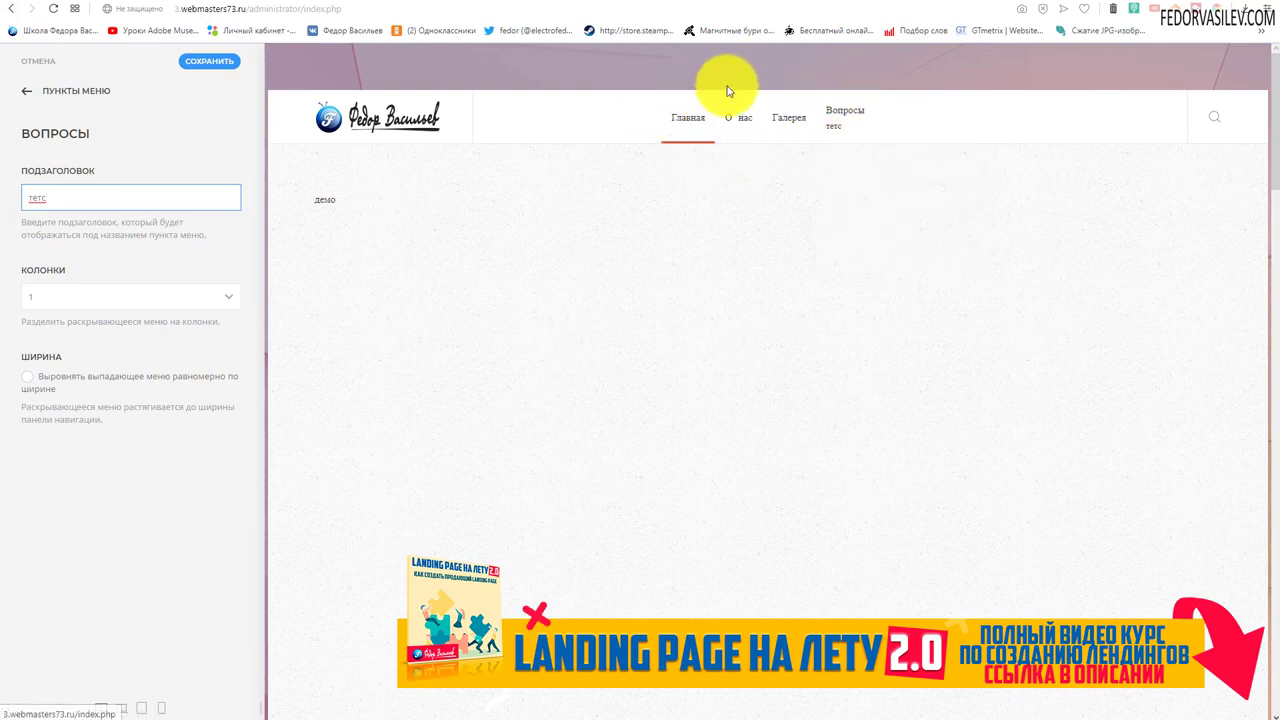
mouse_move(860, 115)
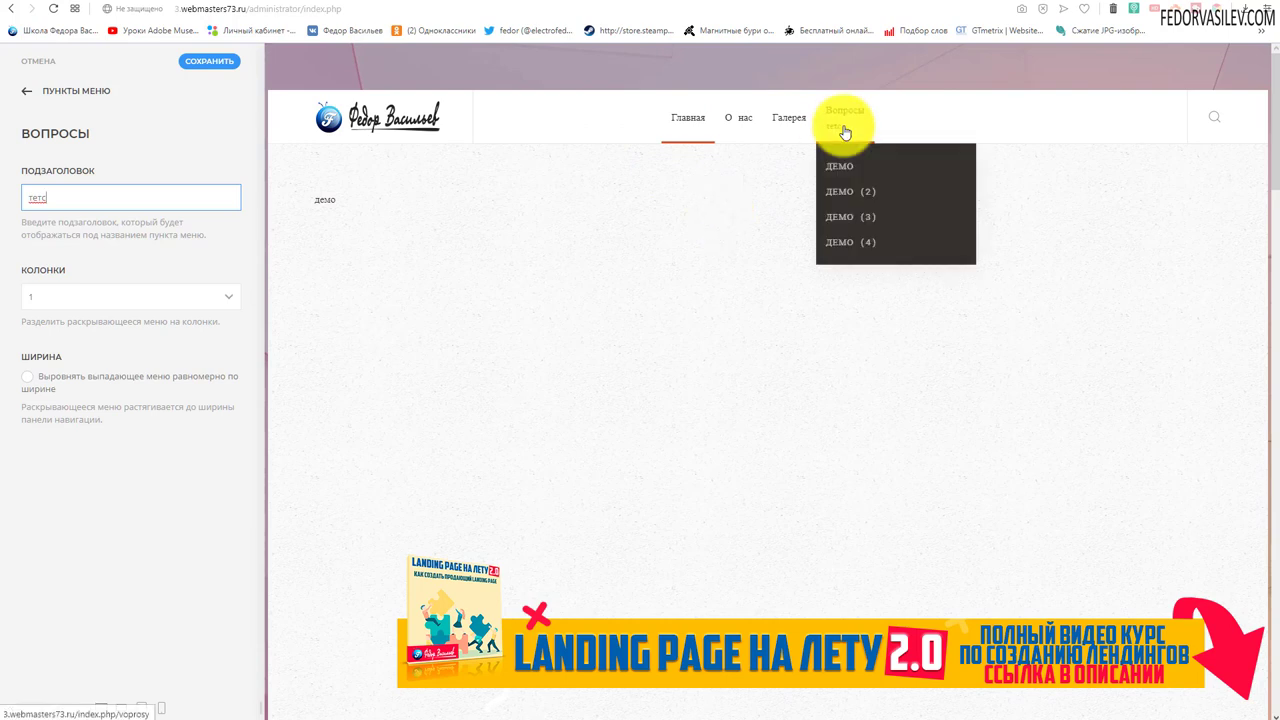
Clear the Вопросы subtitle, set its dropdown to 2 columns and check the dropdown in the preview.
double_click(79, 190)
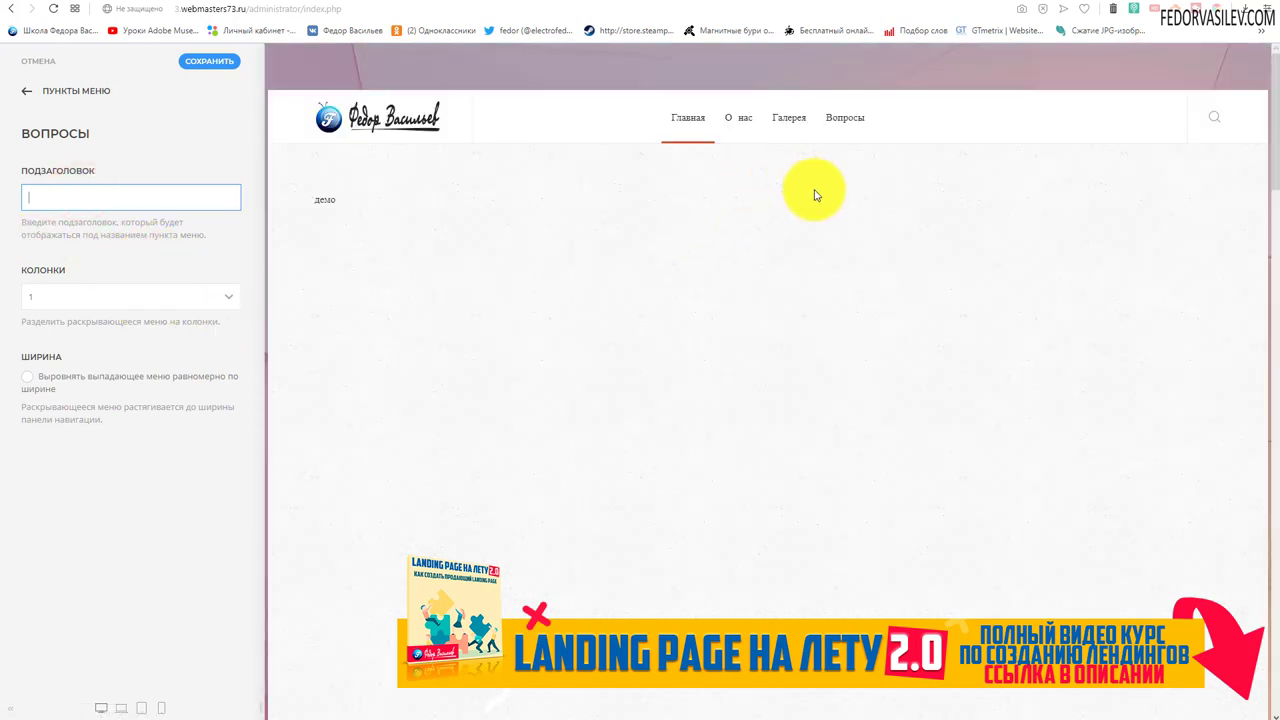
mouse_move(849, 128)
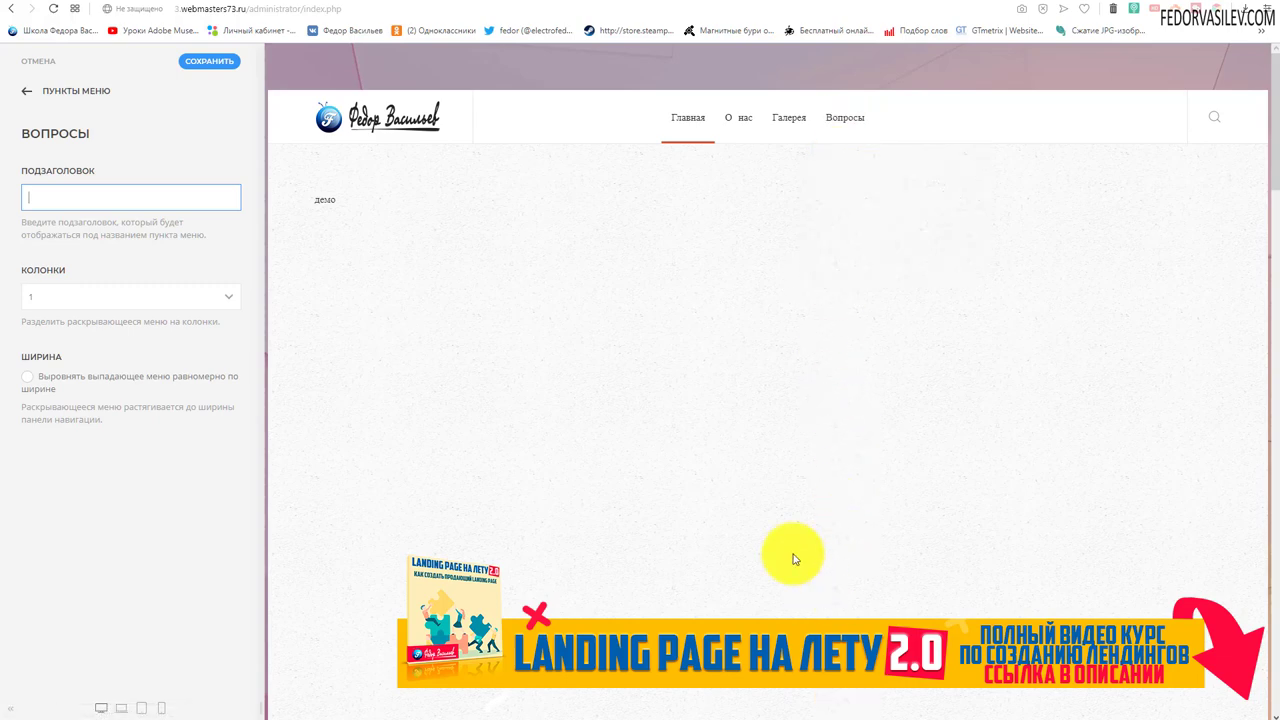
left_click(72, 299)
left_click(53, 329)
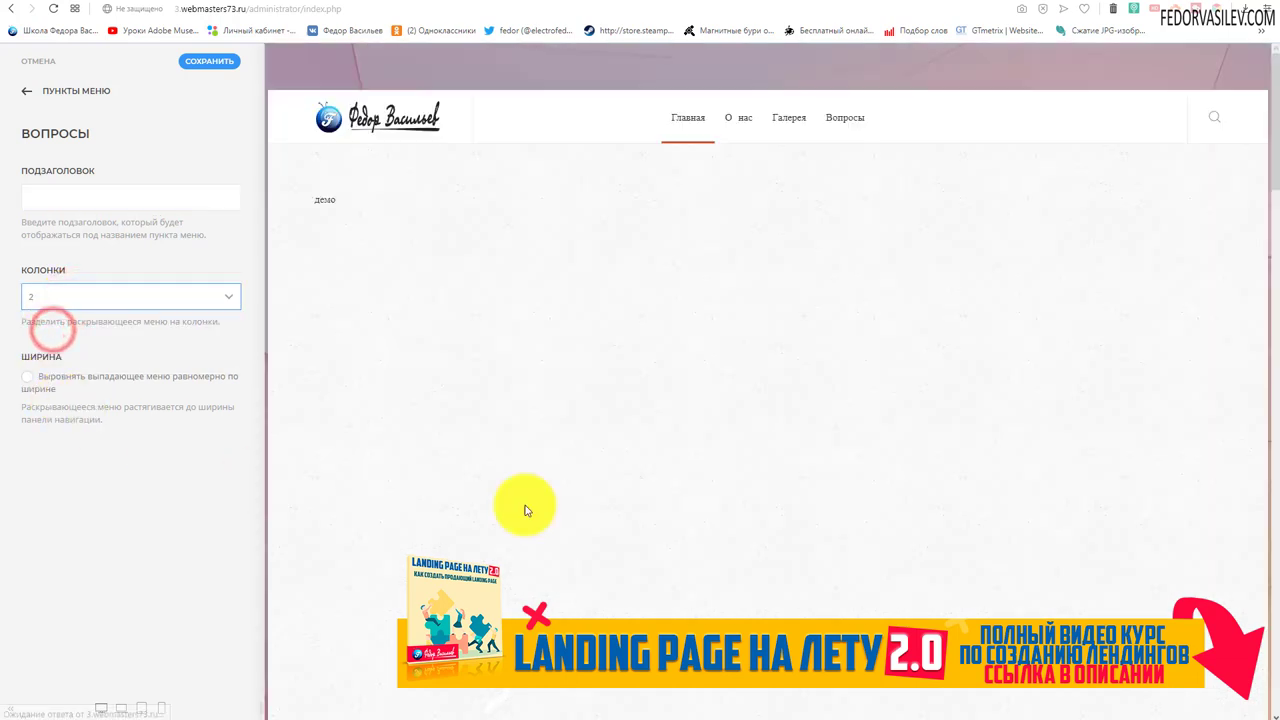
mouse_move(866, 108)
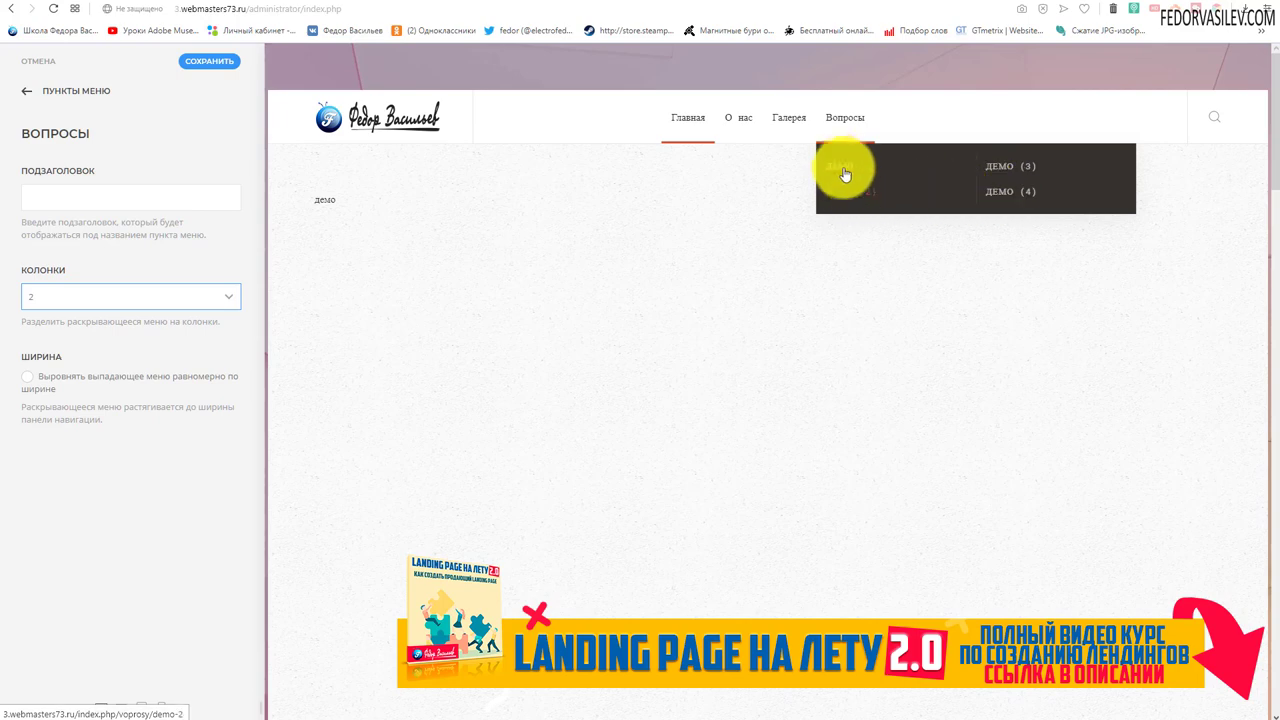
Try 5 and 4 columns for the Вопросы dropdown, checking each in the preview, and return it to 2 columns.
left_click(84, 298)
left_click(43, 368)
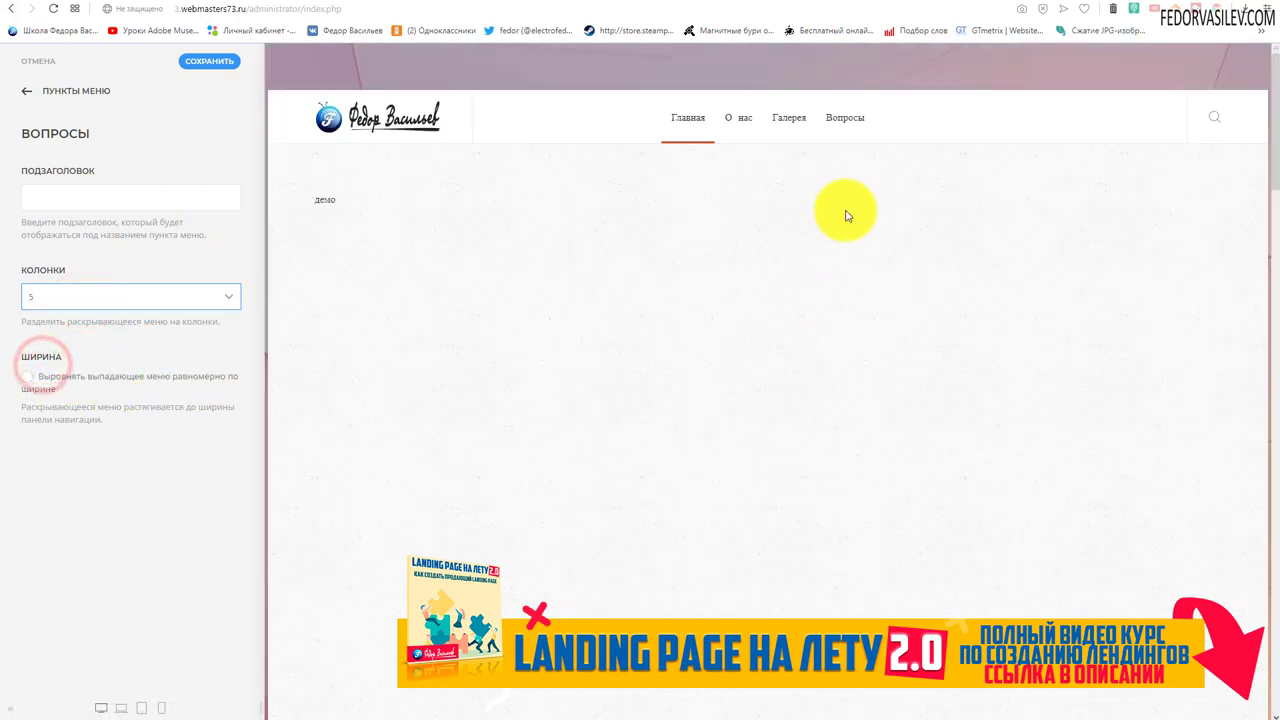
mouse_move(857, 118)
left_click(88, 300)
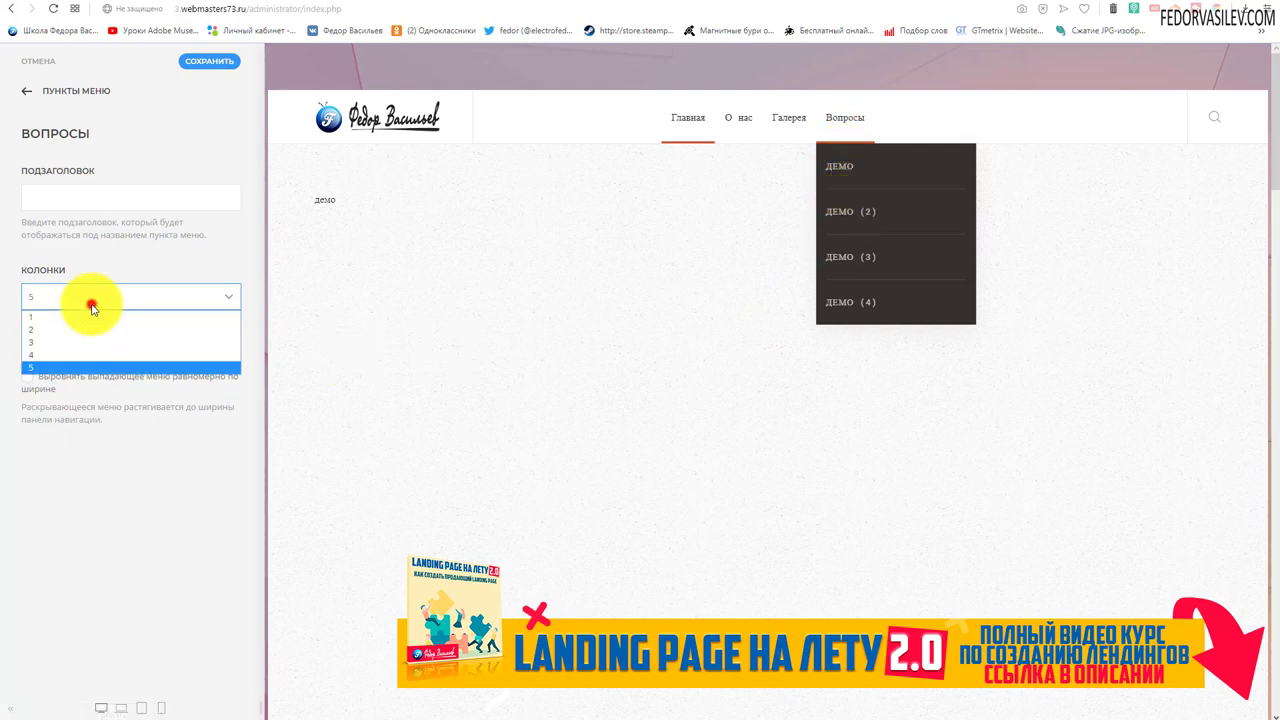
left_click(60, 353)
mouse_move(851, 118)
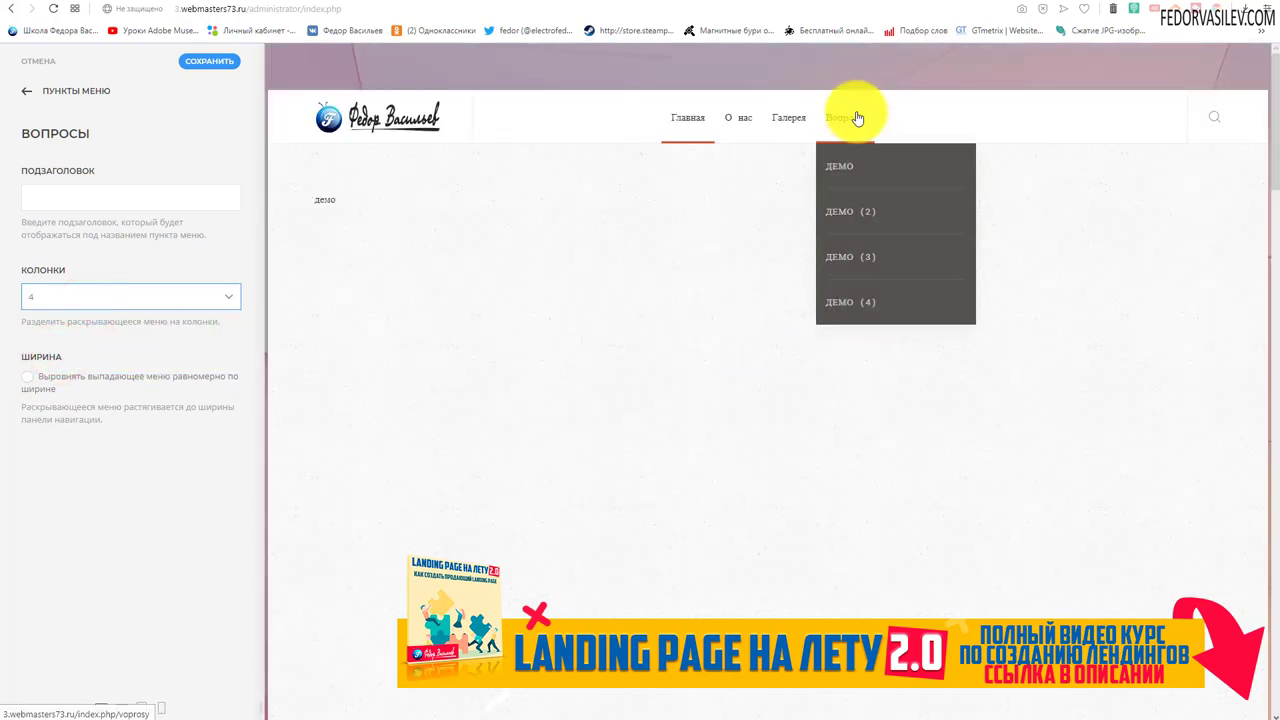
left_click(46, 296)
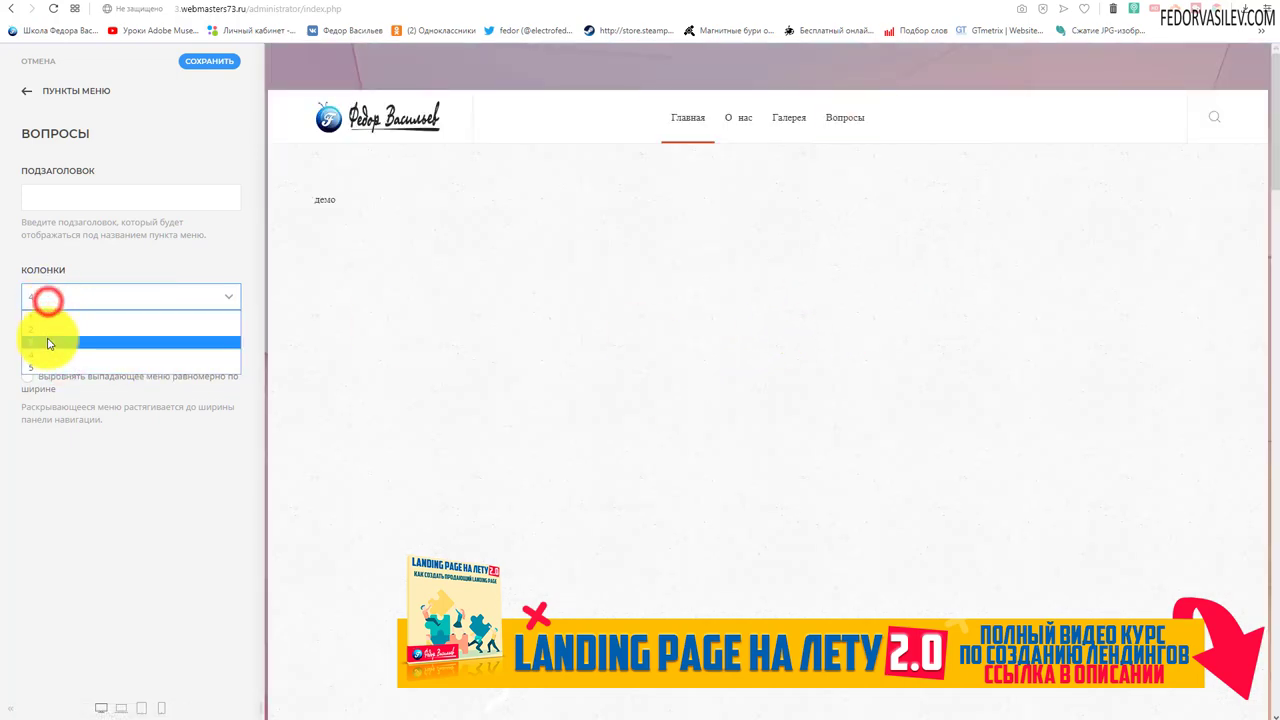
left_click(45, 336)
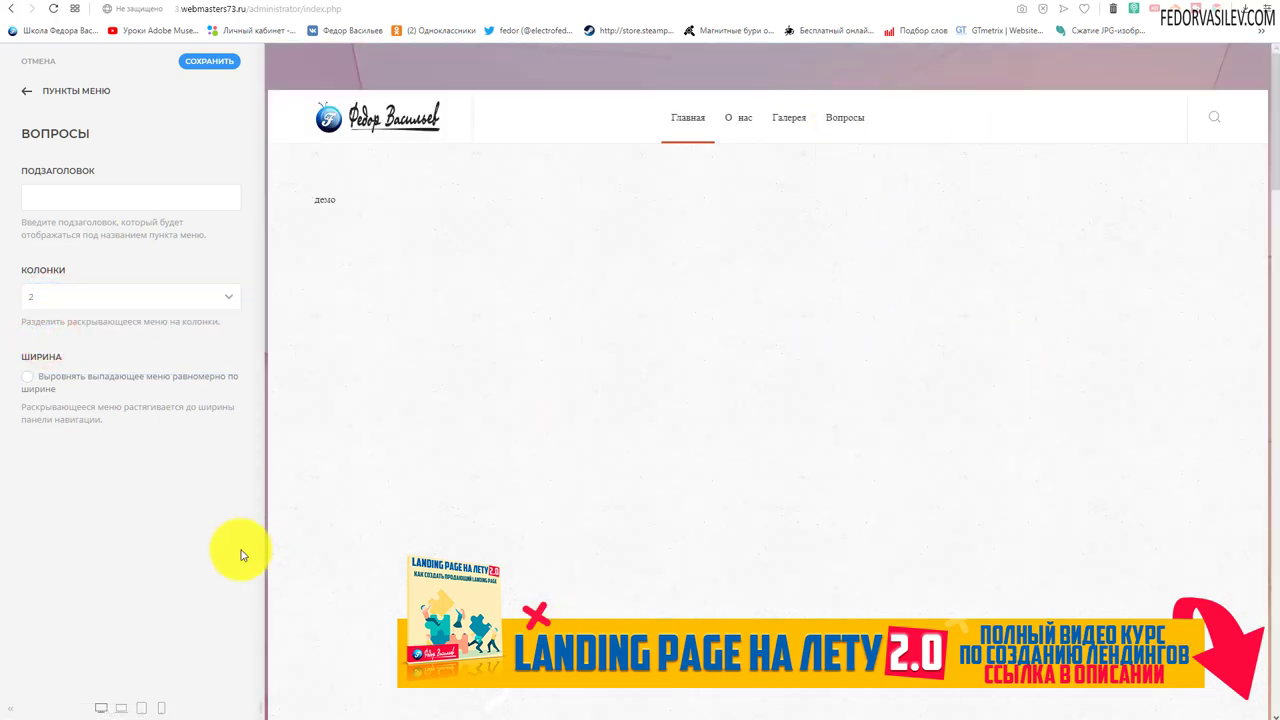
Try stretching the Вопросы dropdown to the navbar's width, check it in the preview, and turn the option off again.
left_click(27, 377)
mouse_move(846, 117)
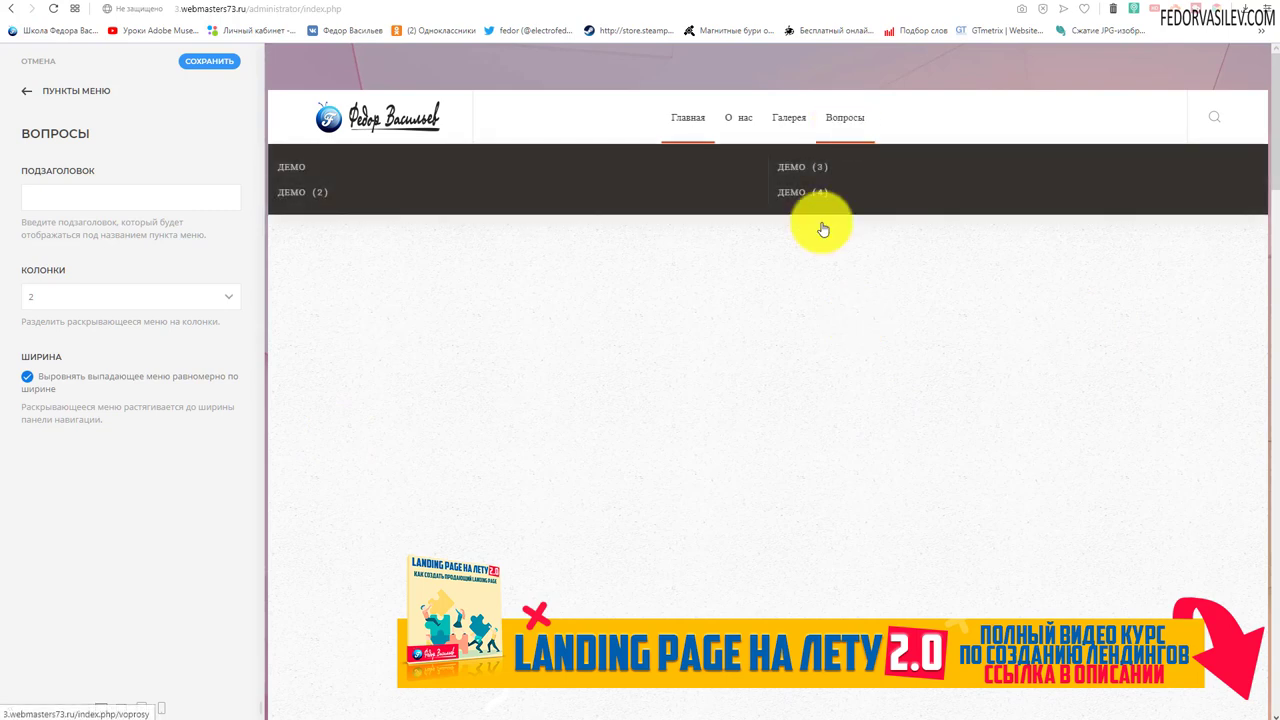
left_click(27, 378)
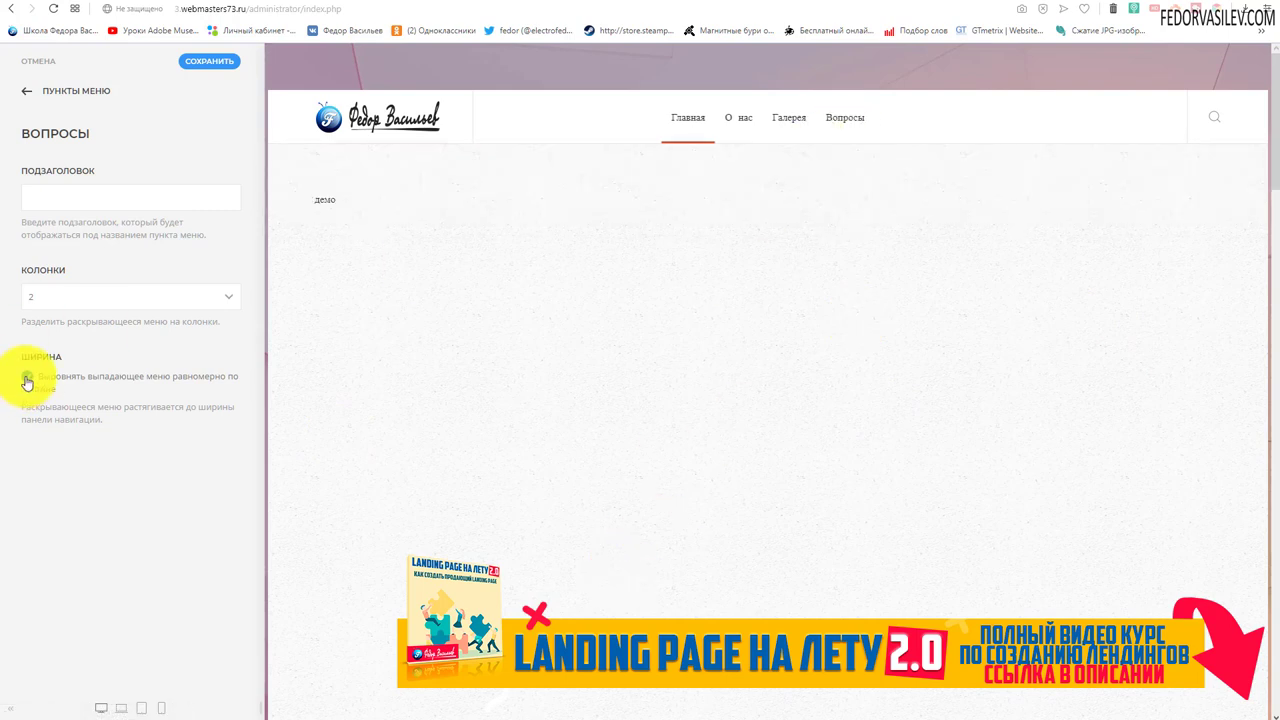
Return to the header settings, set the dropdown menu alignment to Right and check the Вопросы dropdown in the preview.
left_click(24, 95)
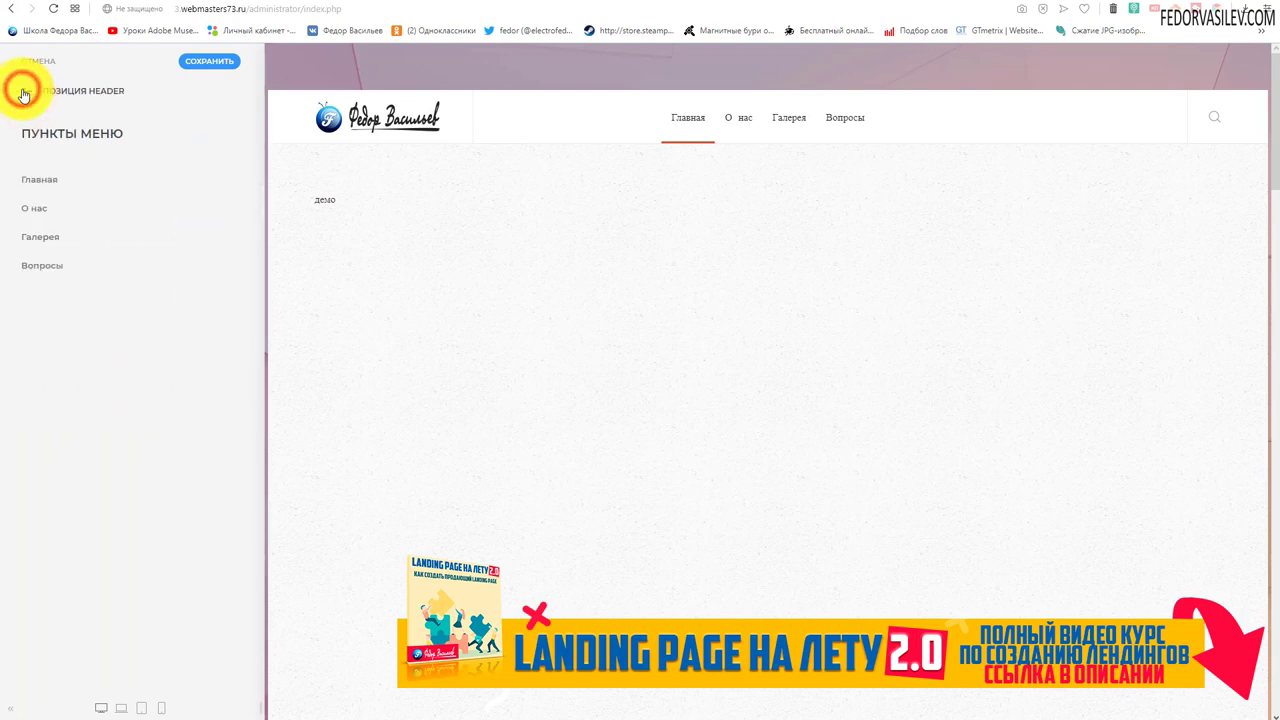
left_click(24, 95)
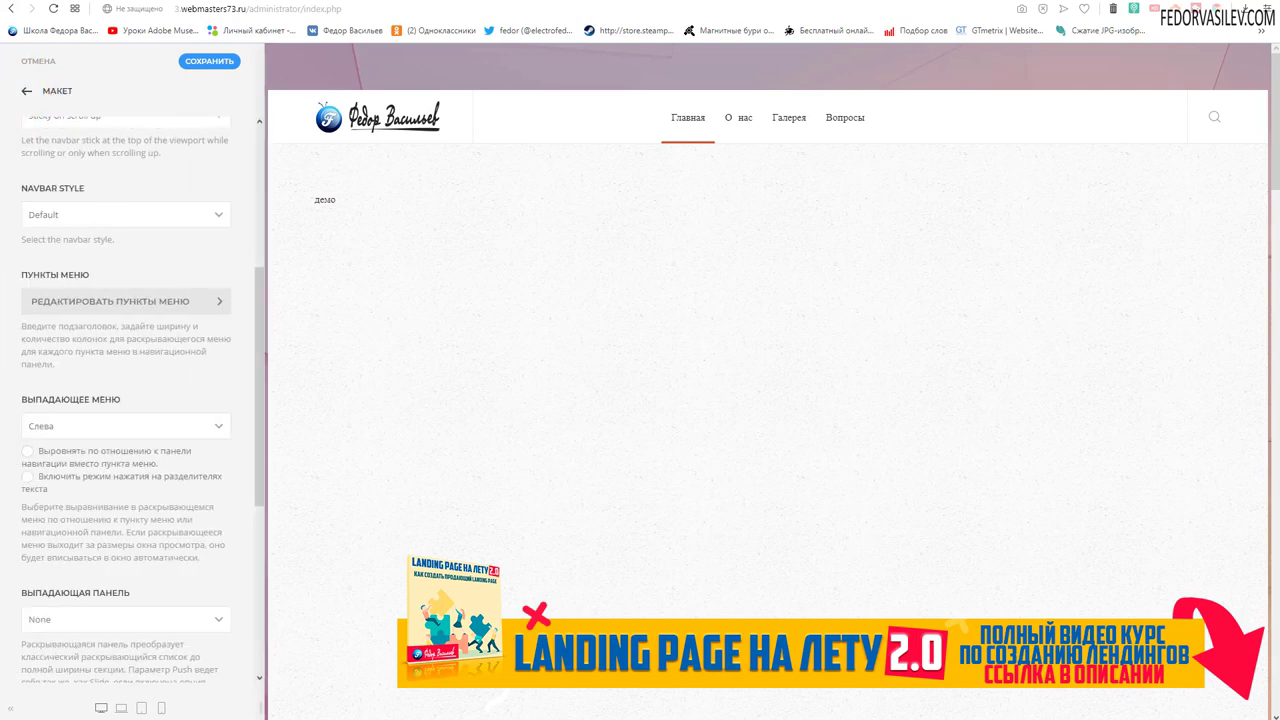
scroll(126, 400, "down", 2)
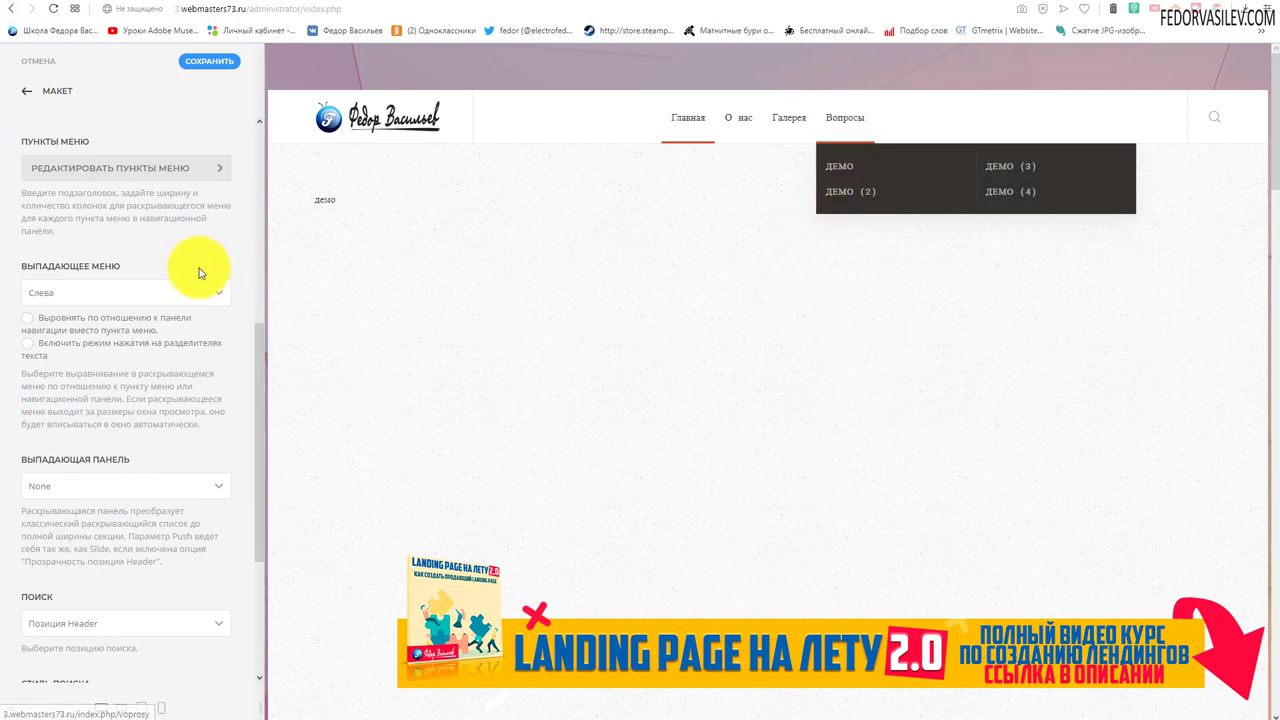
left_click(45, 295)
left_click(40, 305)
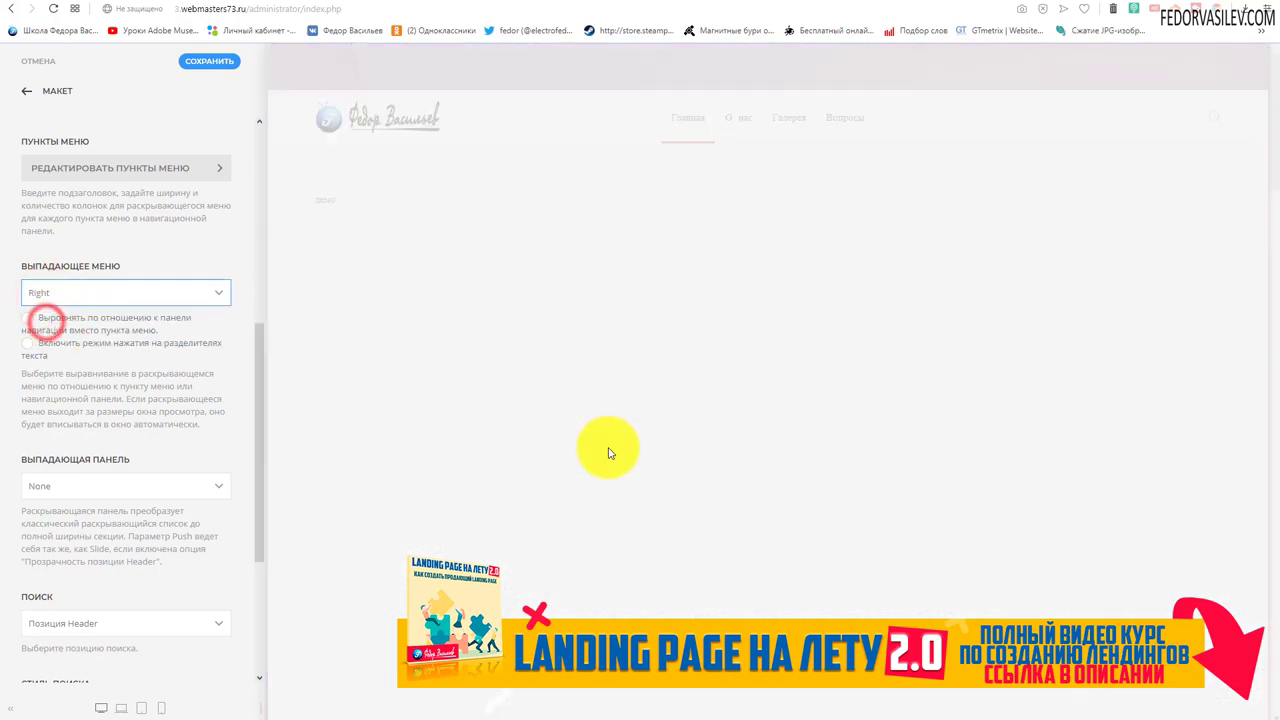
mouse_move(838, 133)
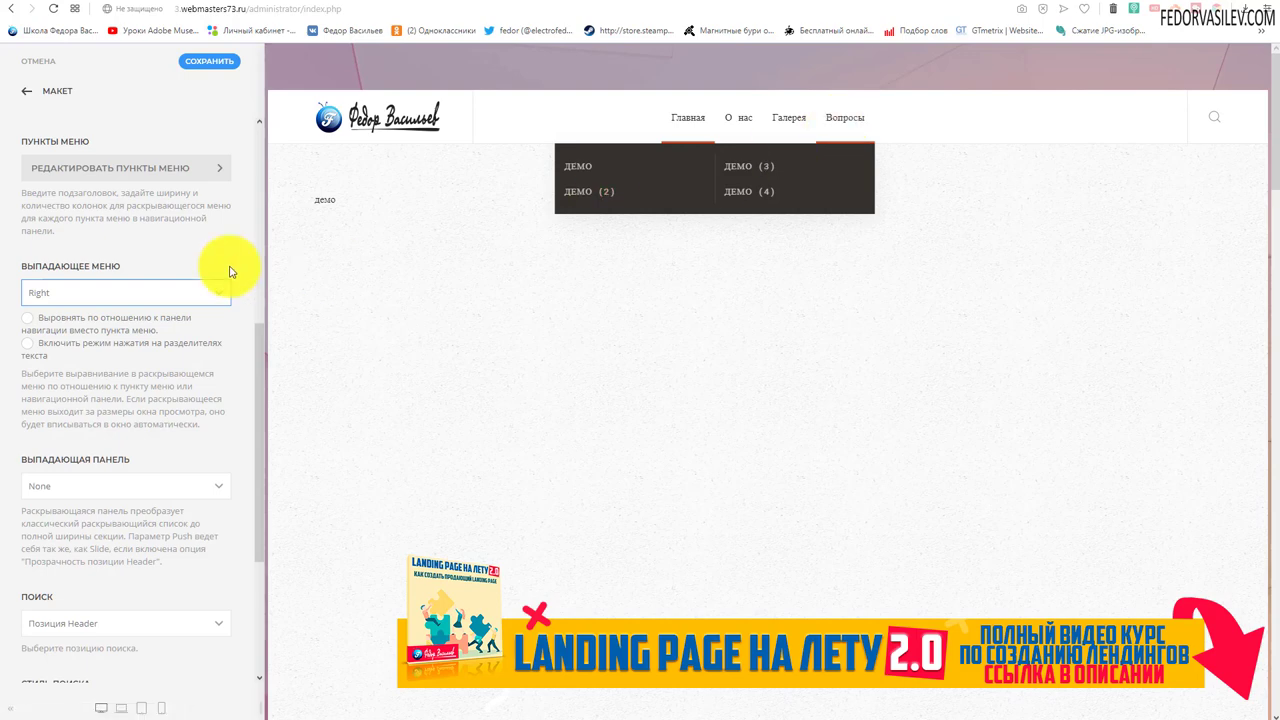
Preview the dropdown menu with the По центру alignment and set it back to Слева.
left_click(185, 292)
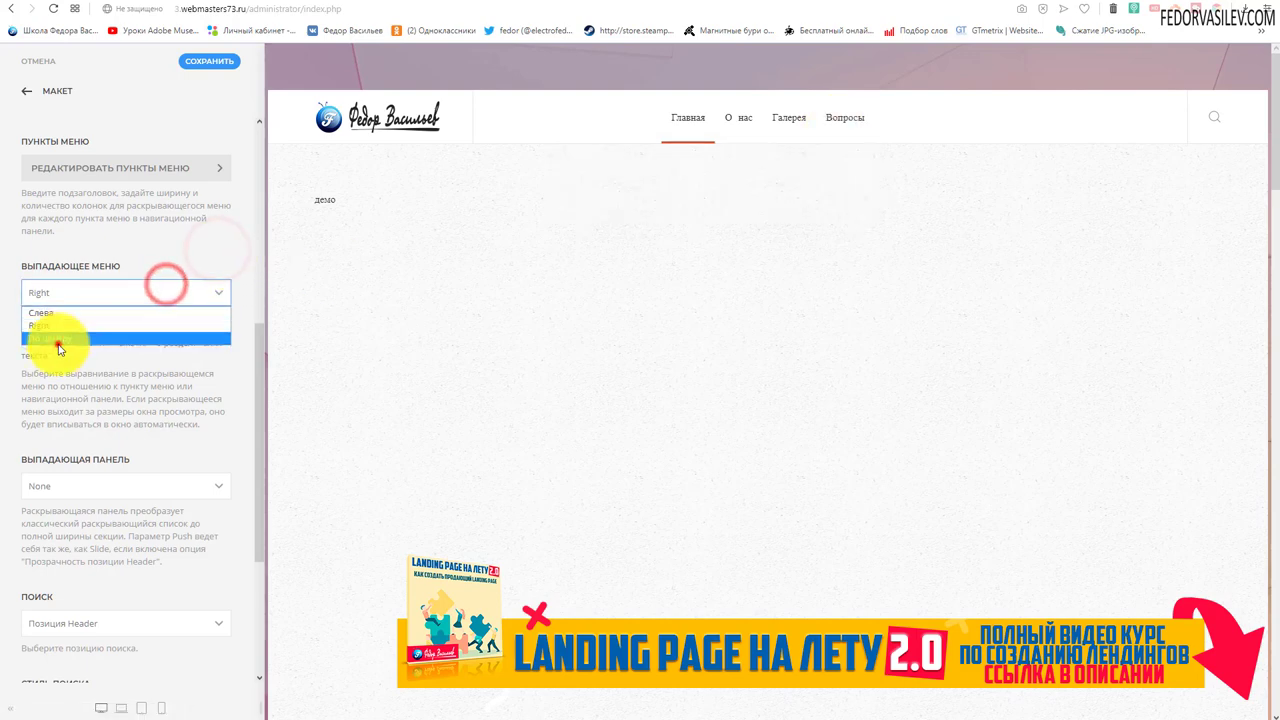
left_click(63, 337)
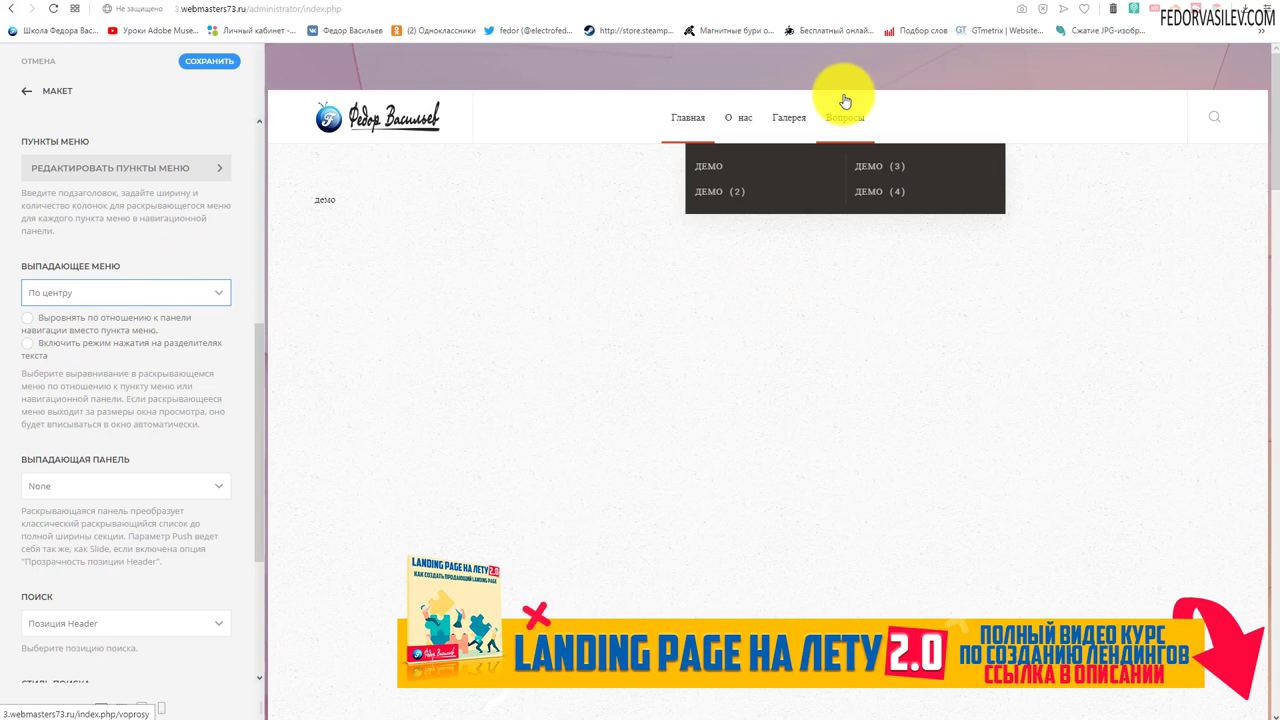
left_click(64, 292)
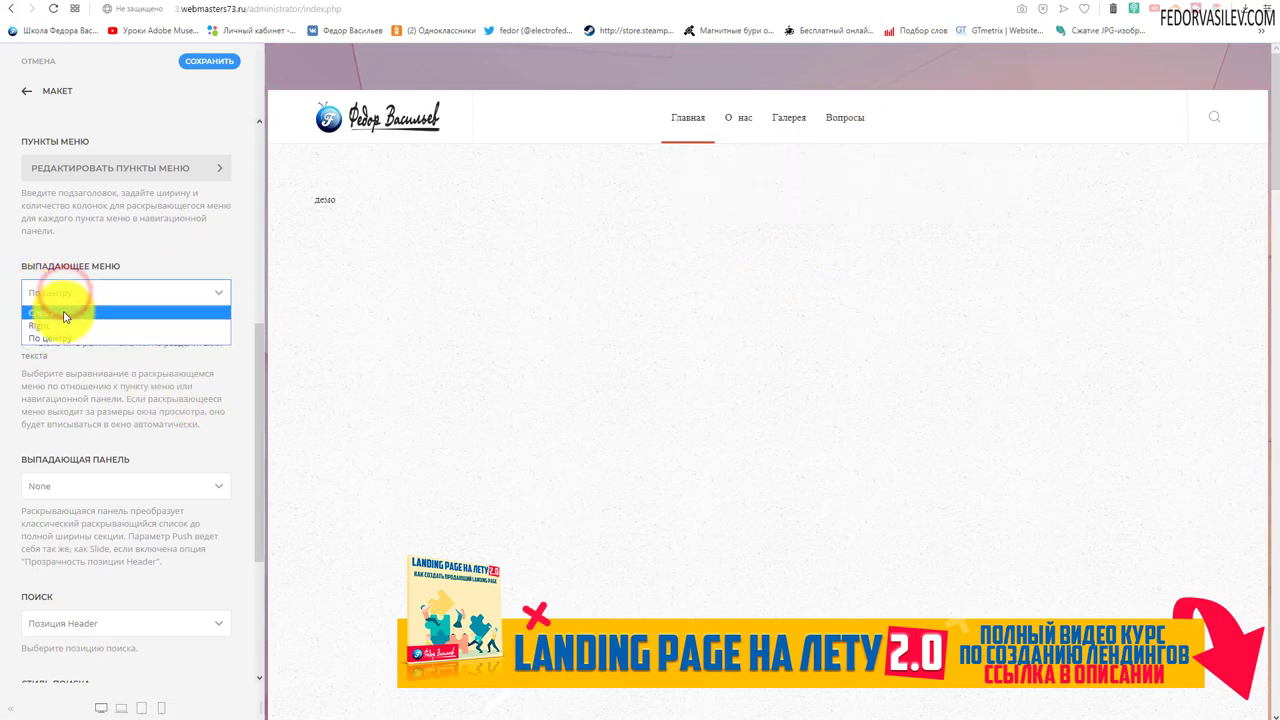
left_click(63, 315)
mouse_move(843, 120)
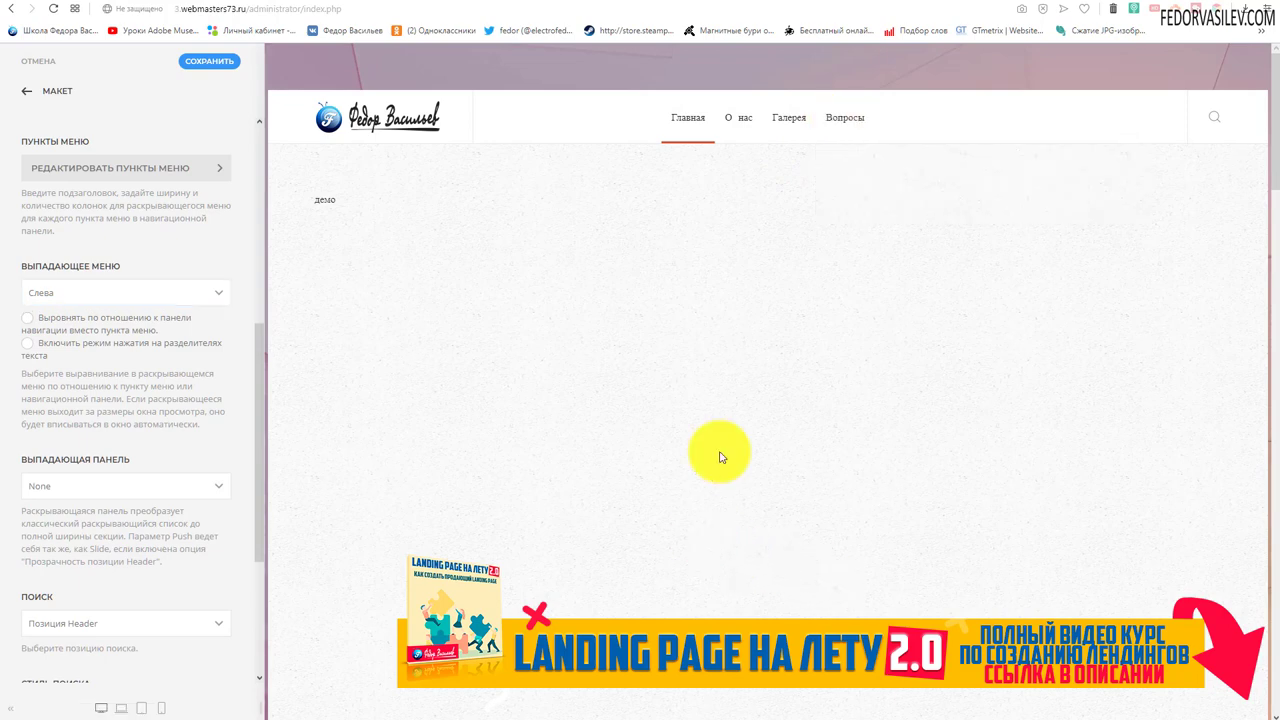
Try aligning the dropdown to the navbar and enabling click mode on text separators, and turn both options off again.
left_click(26, 319)
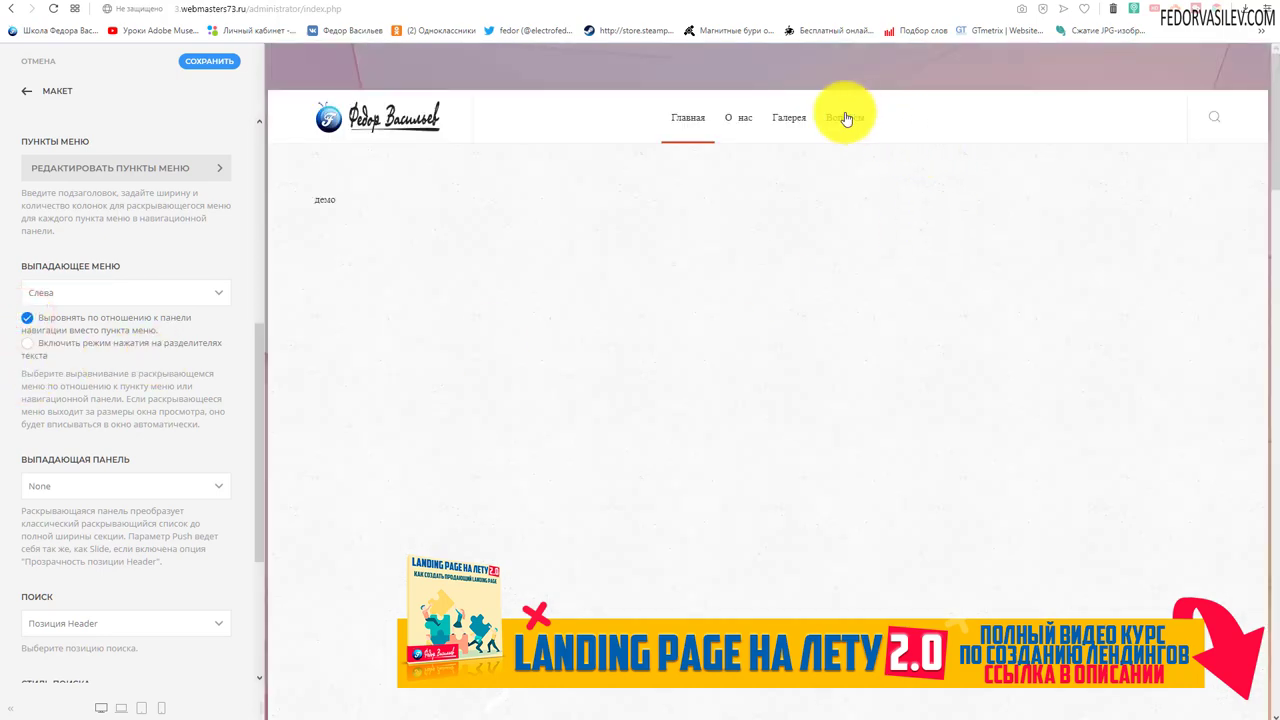
left_click(28, 343)
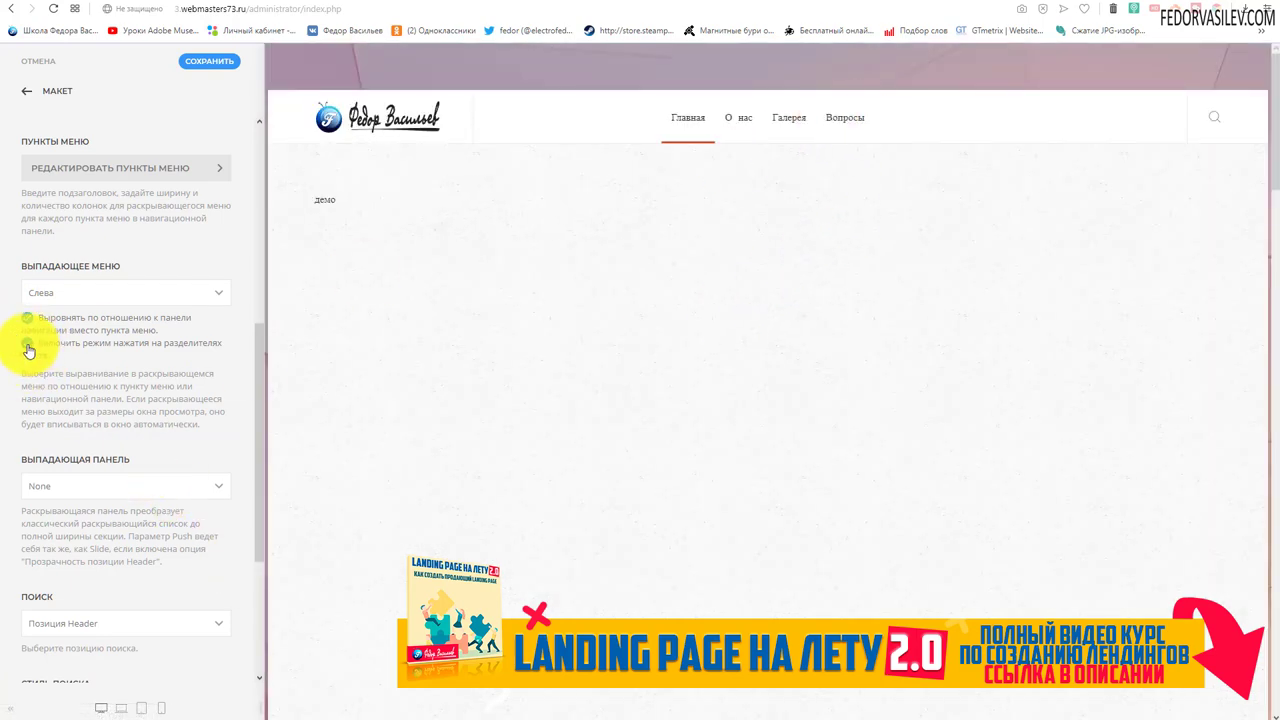
left_click(28, 346)
scroll(28, 346, "down", 1)
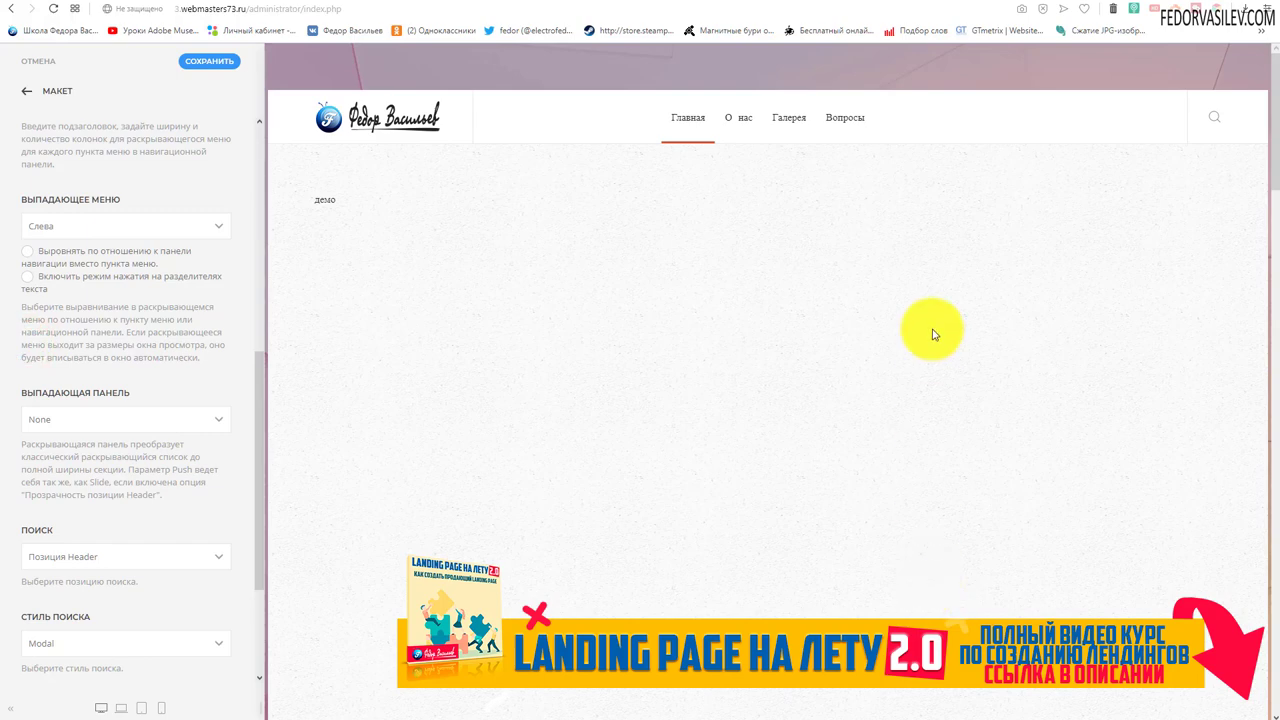
mouse_move(848, 128)
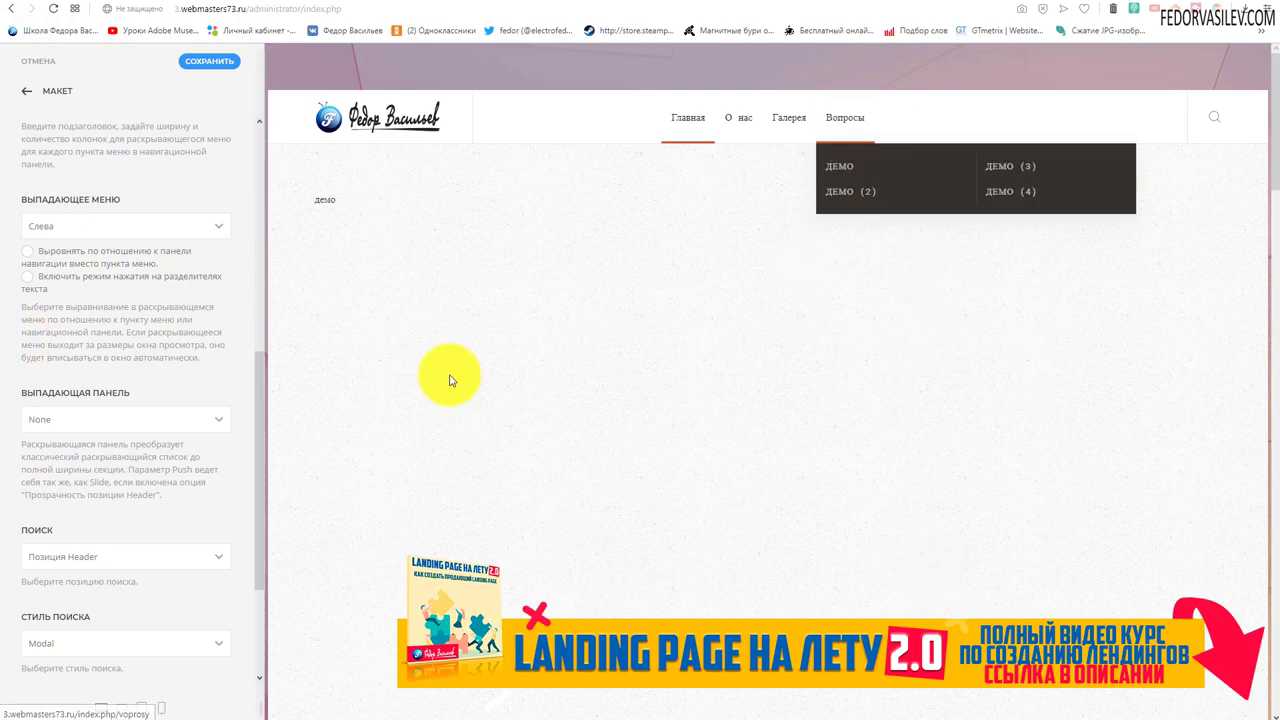
Set the dropbar mode (Выпадающая панель) to Slide and check the Вопросы dropdown in the preview.
scroll(40, 320, "down", 1)
left_click(101, 345)
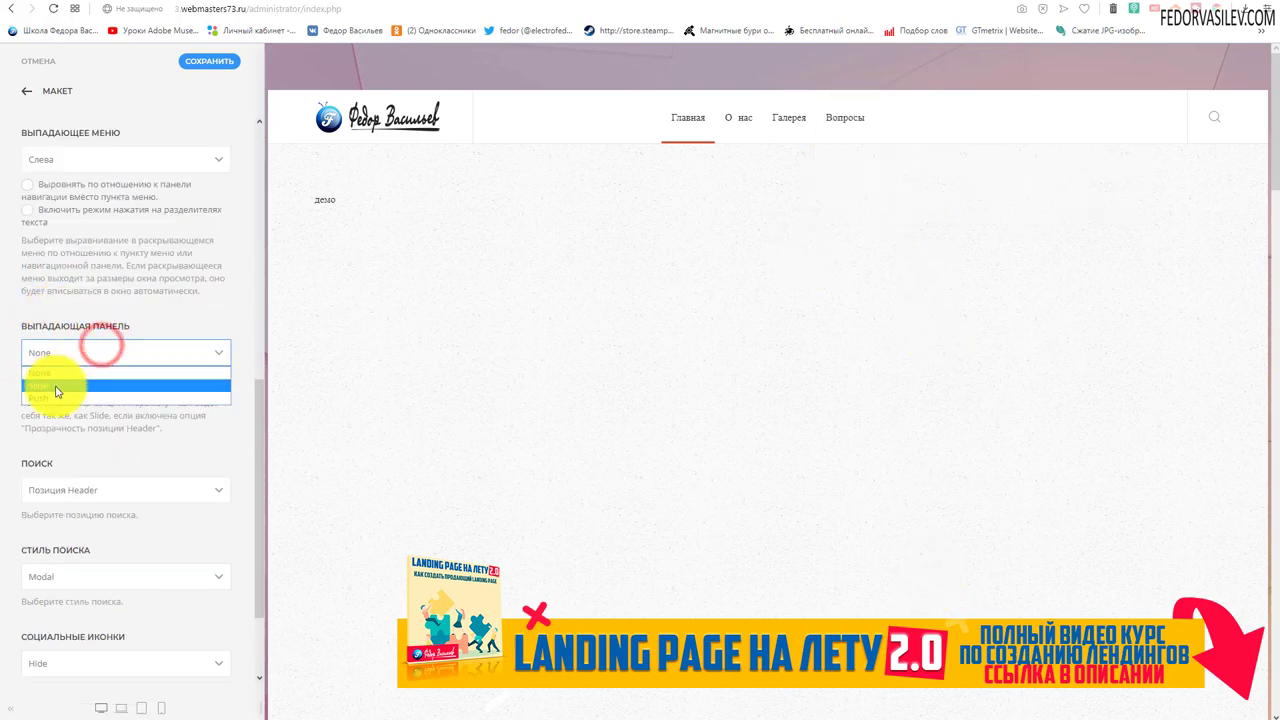
left_click(50, 384)
mouse_move(850, 121)
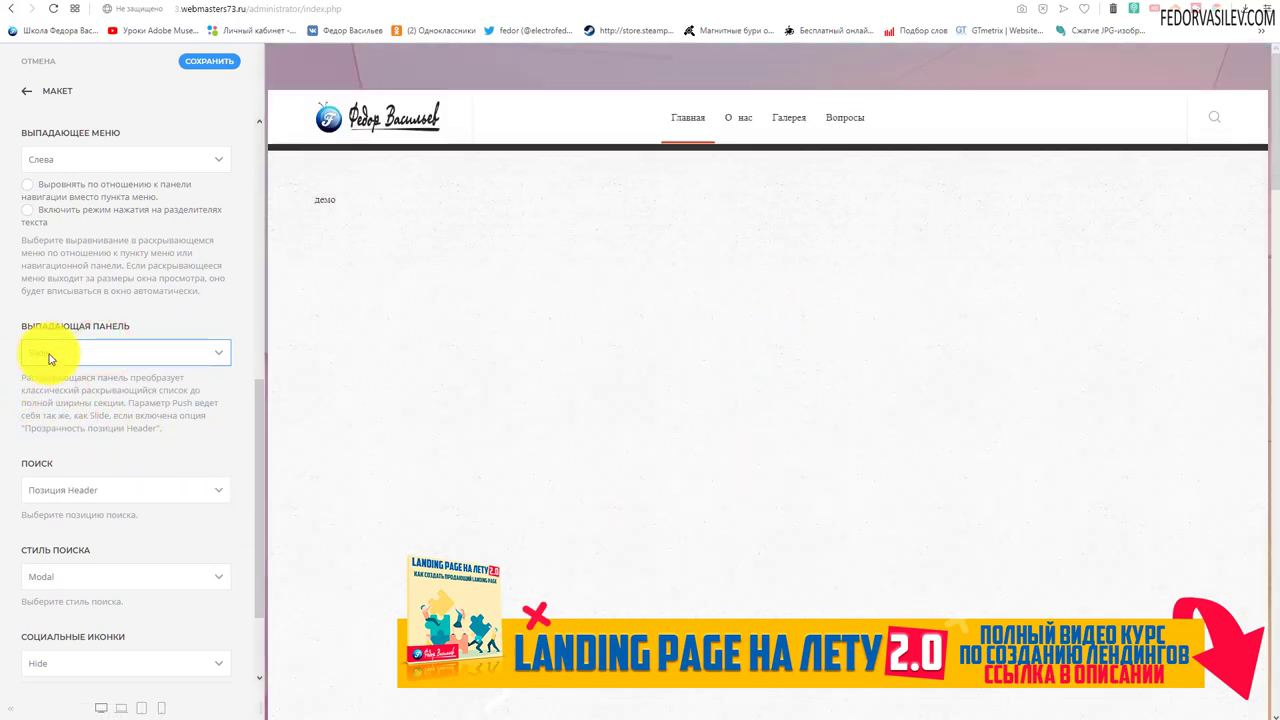
Preview the Вопросы dropdown with the Push dropbar mode and set the mode back to Slide.
left_click(48, 353)
left_click(48, 398)
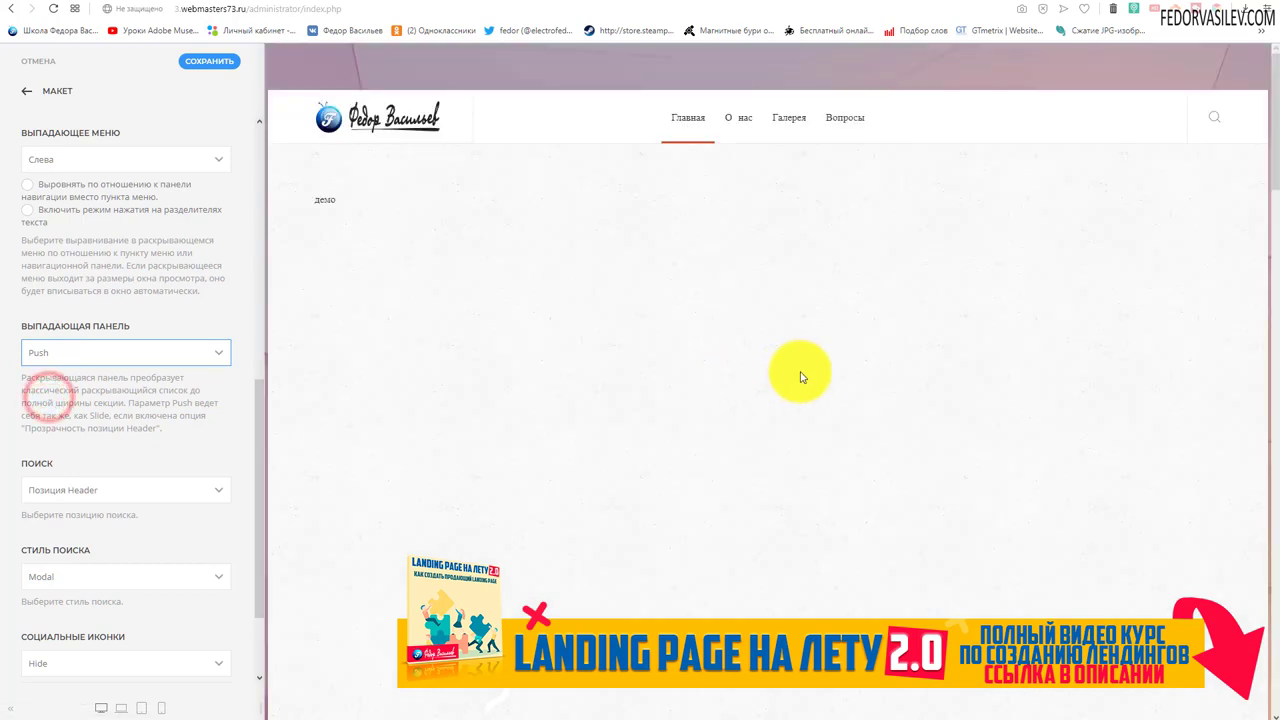
mouse_move(838, 122)
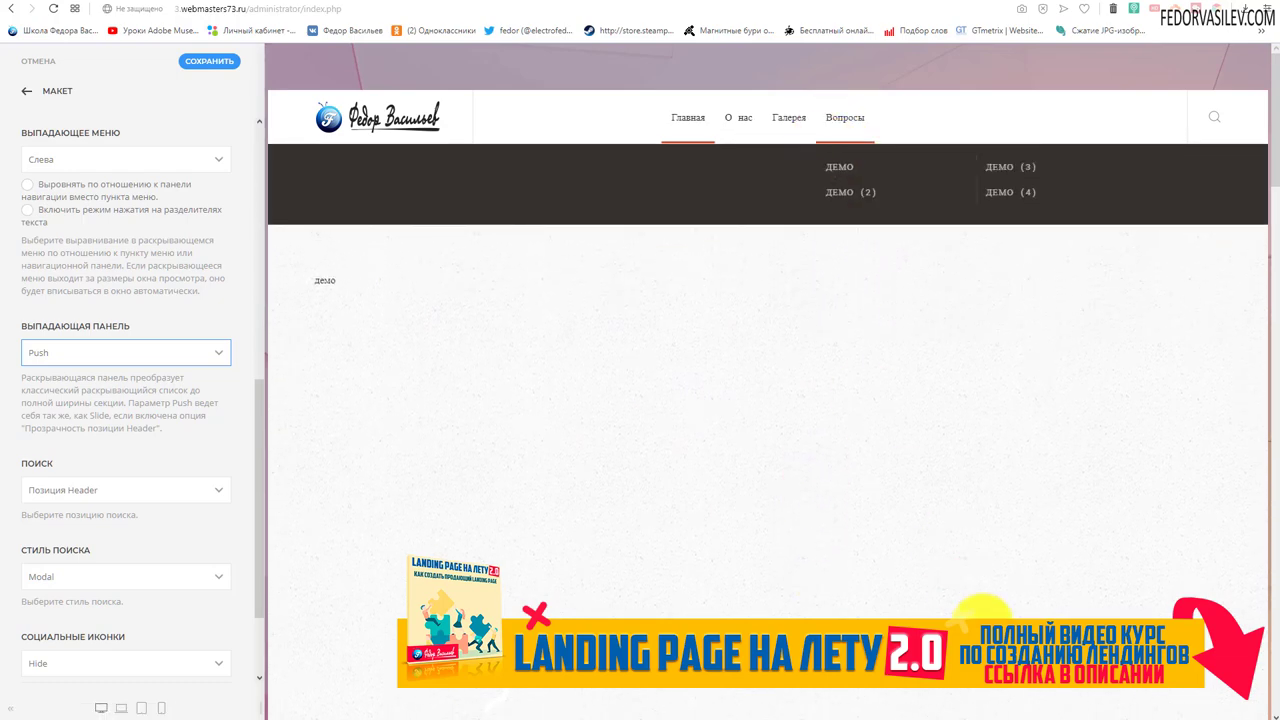
left_click(44, 356)
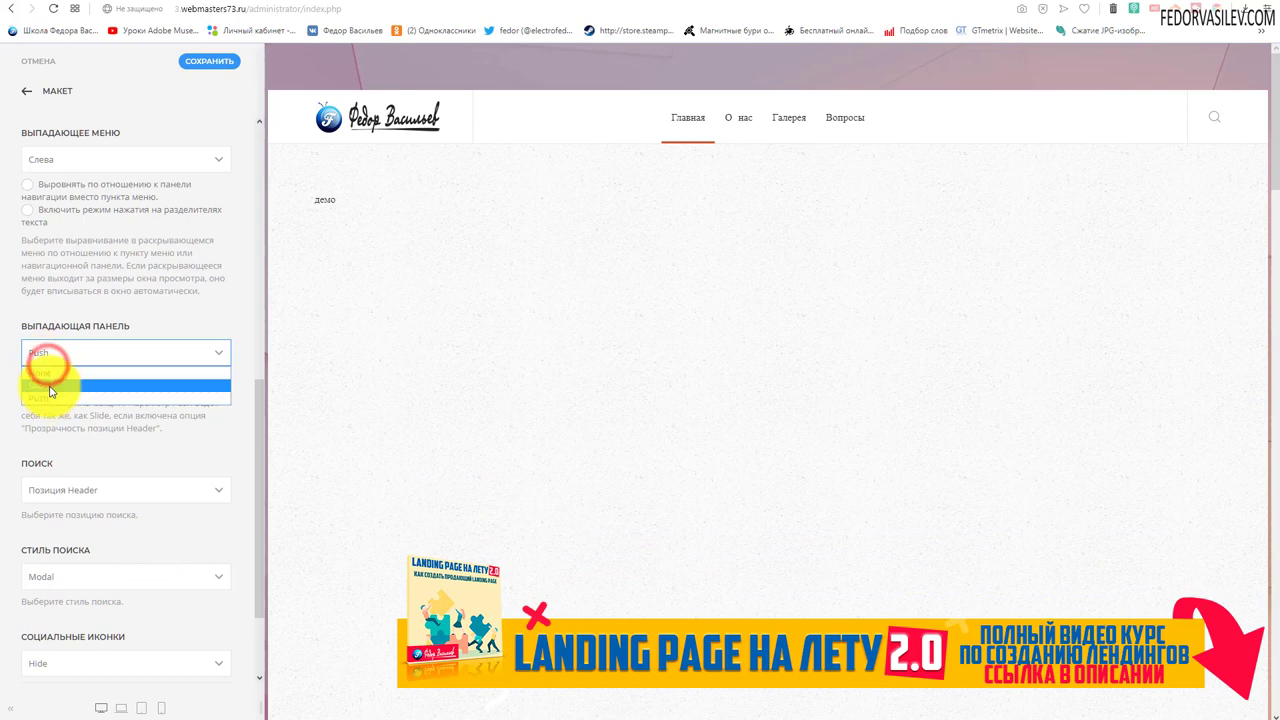
left_click(49, 383)
Set the position of the header's social icons (Социальные иконки) to Toolbar Left.
scroll(90, 378, "down", 1)
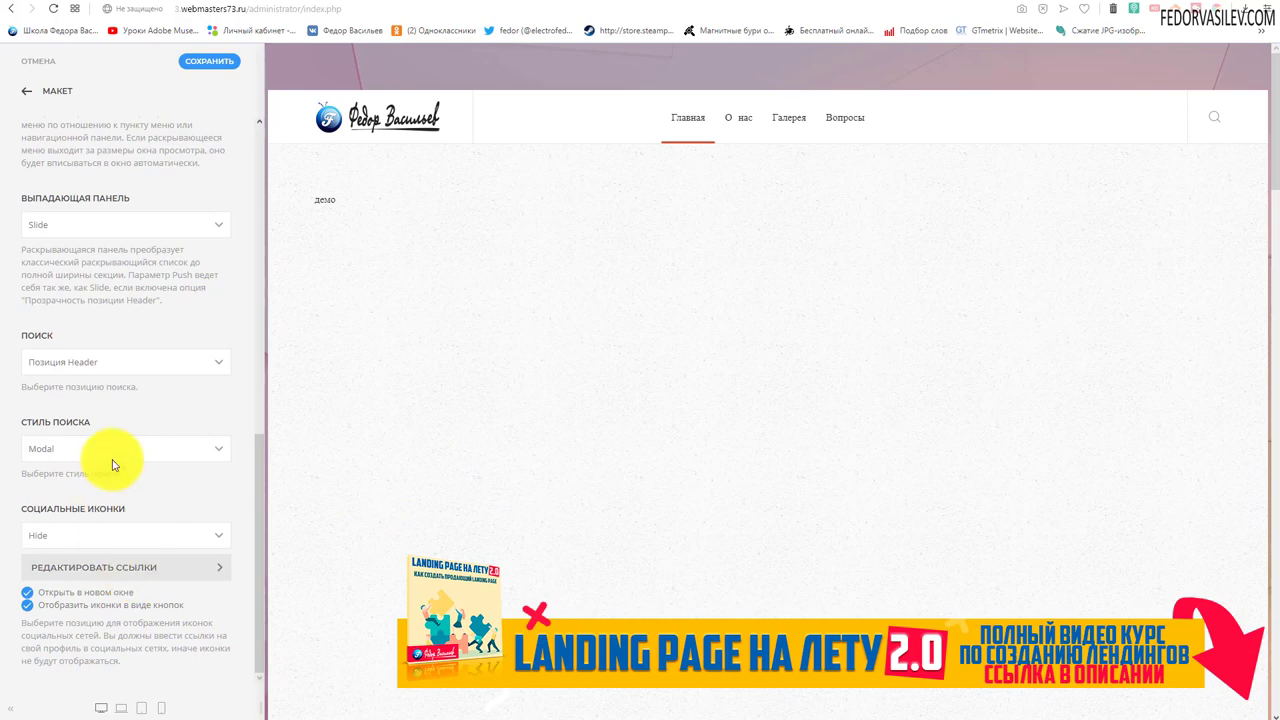
left_click(121, 539)
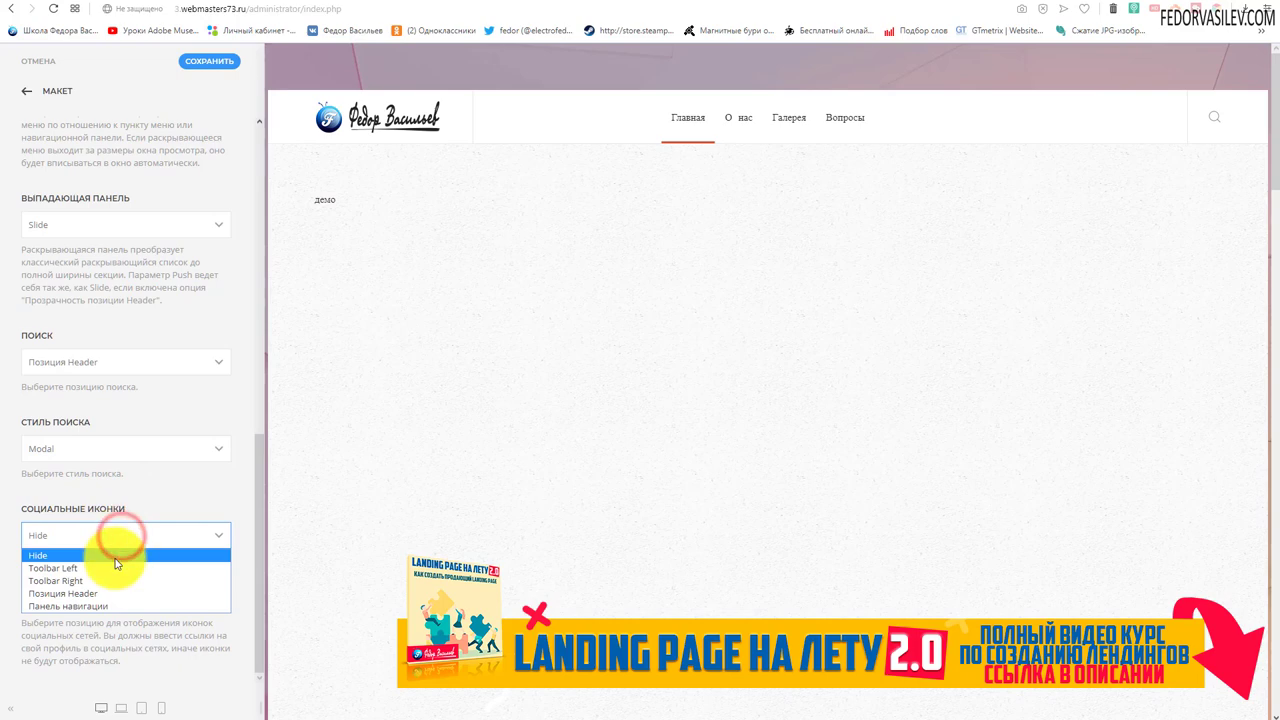
left_click(113, 569)
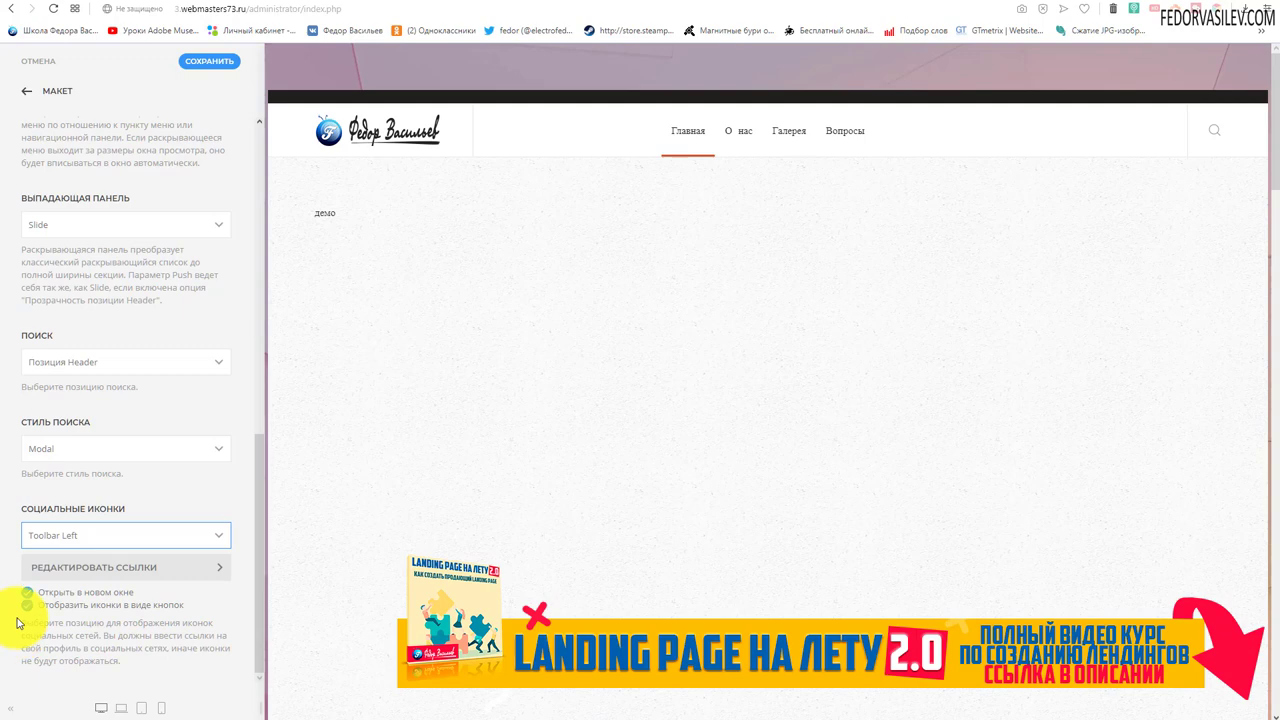
Open the social links for editing and paste the Facebook profile link and the VK page link into the first two fields.
left_click(130, 572)
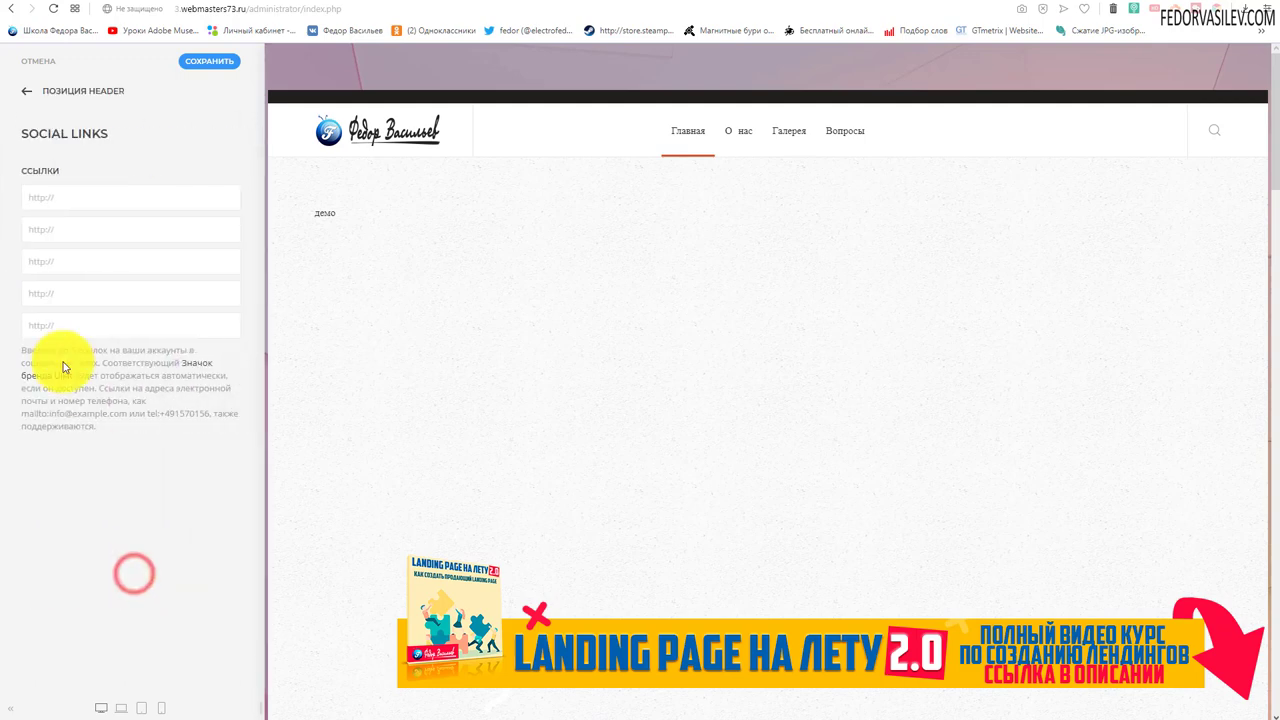
left_click(57, 203)
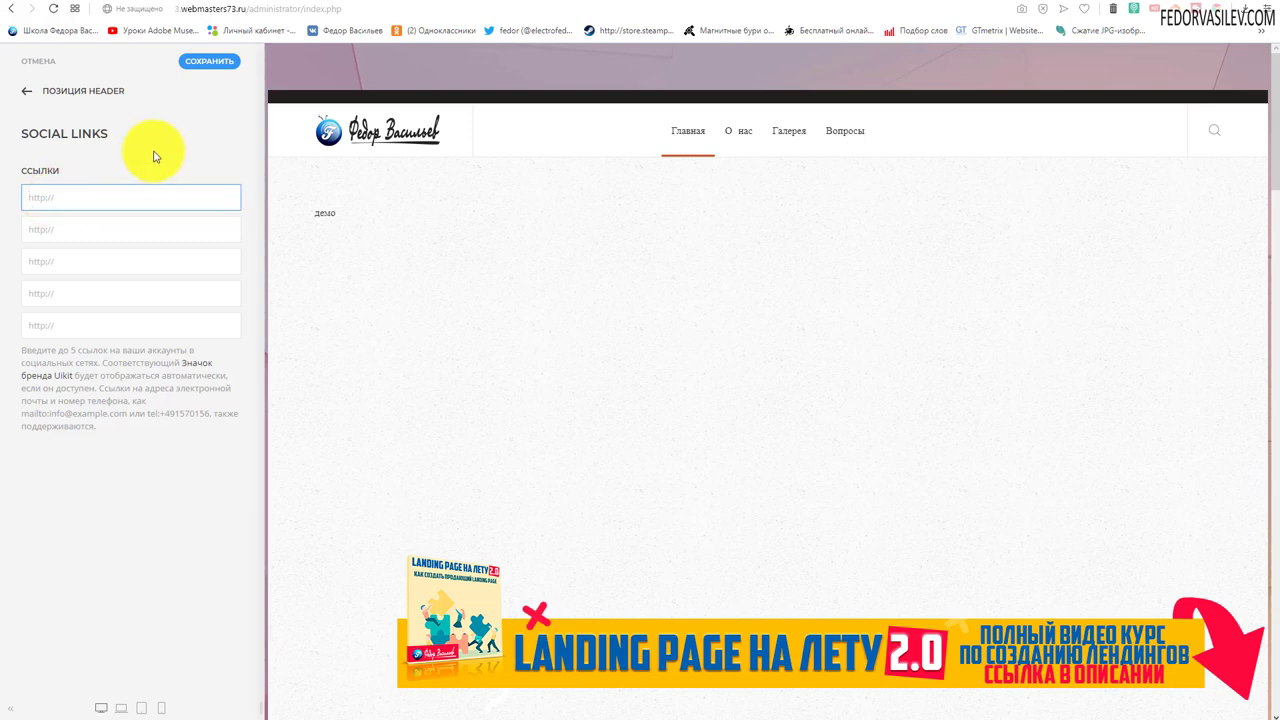
left_click(691, 591)
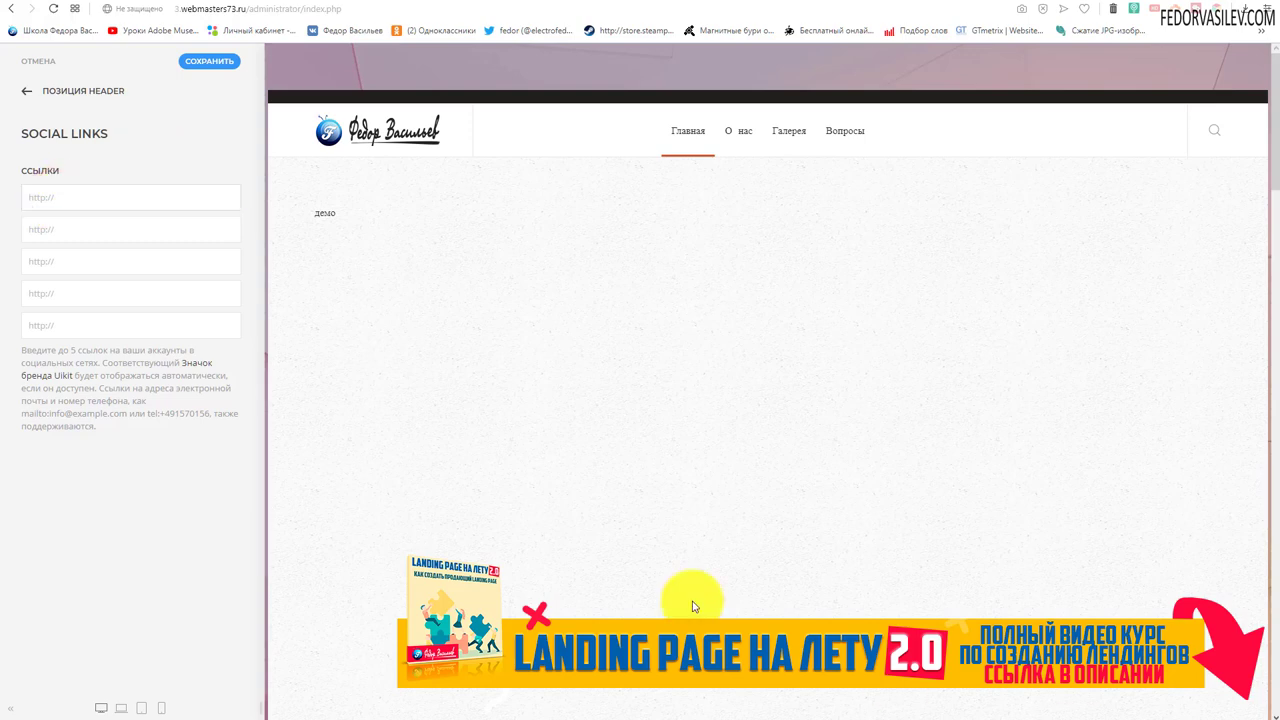
right_click(46, 199)
left_click(94, 295)
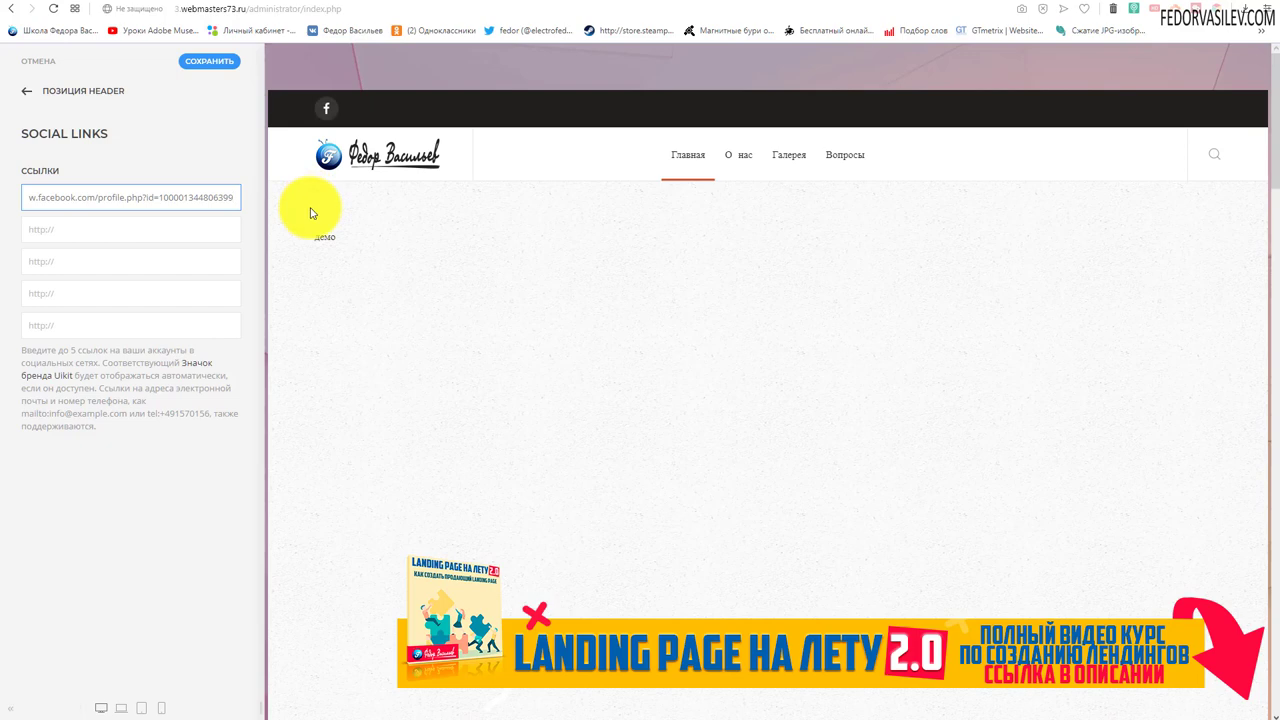
left_click_drag(121, 196, 14, 194)
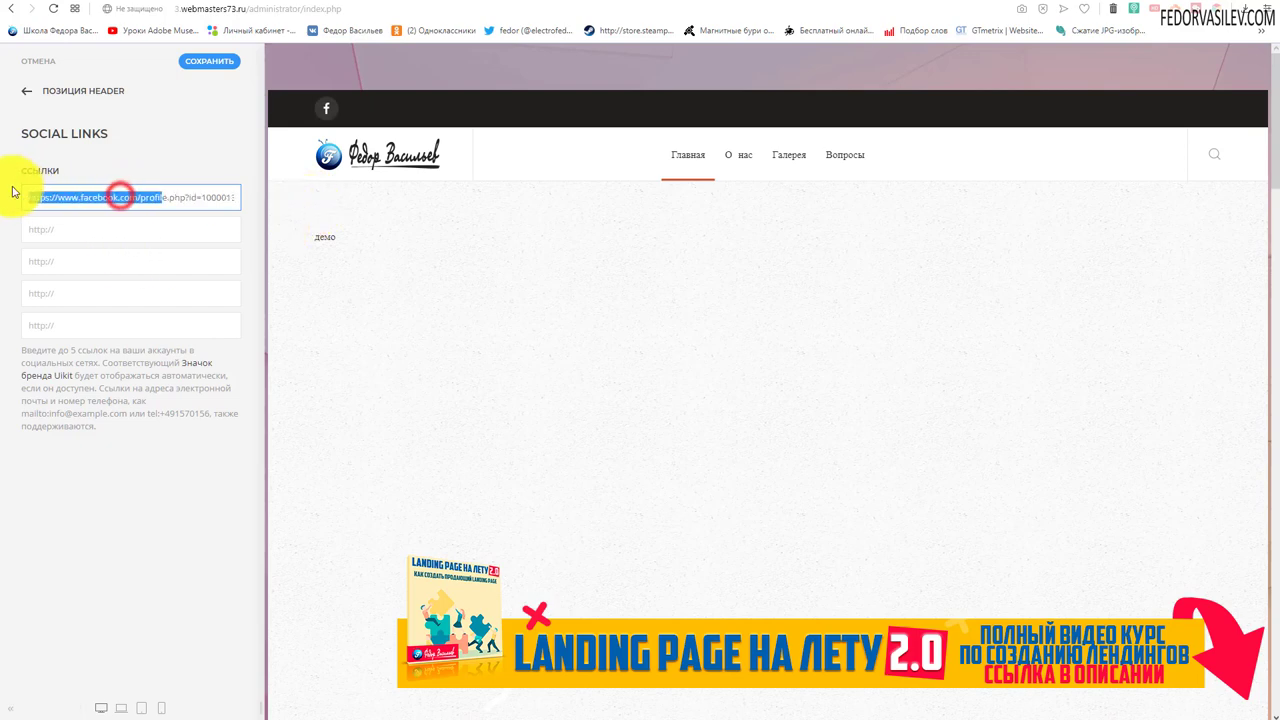
left_click(205, 155)
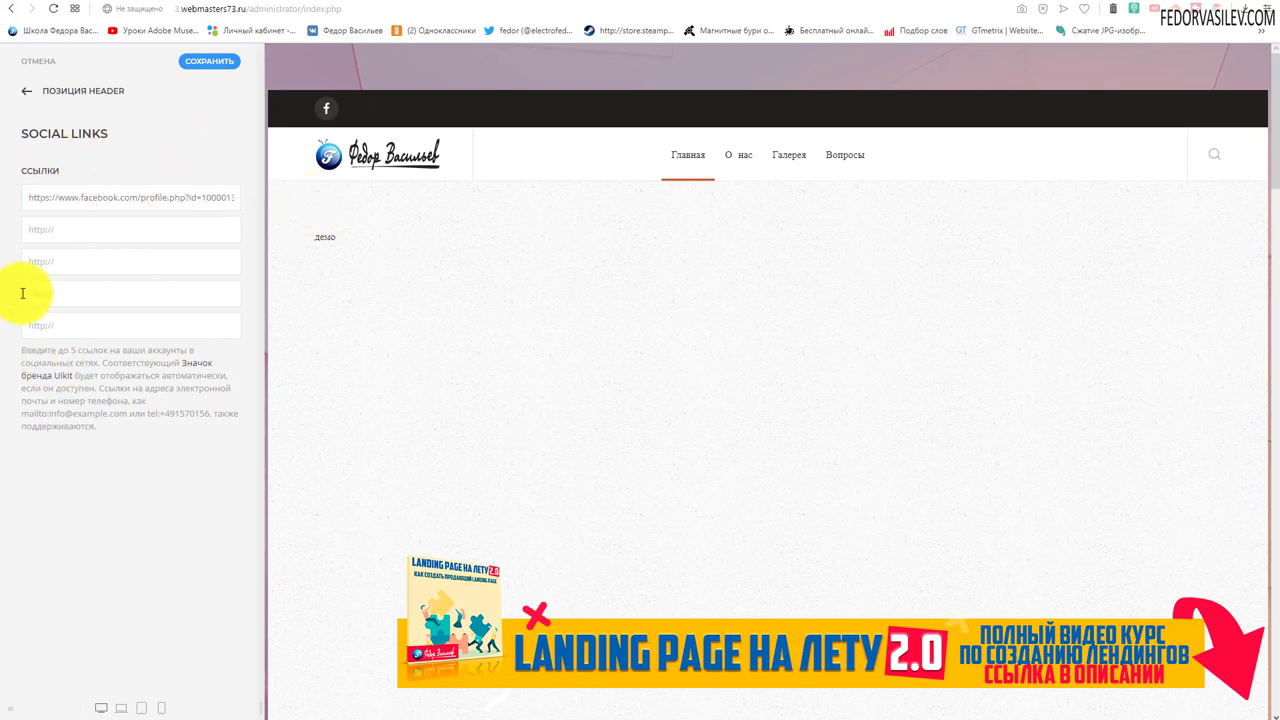
right_click(57, 232)
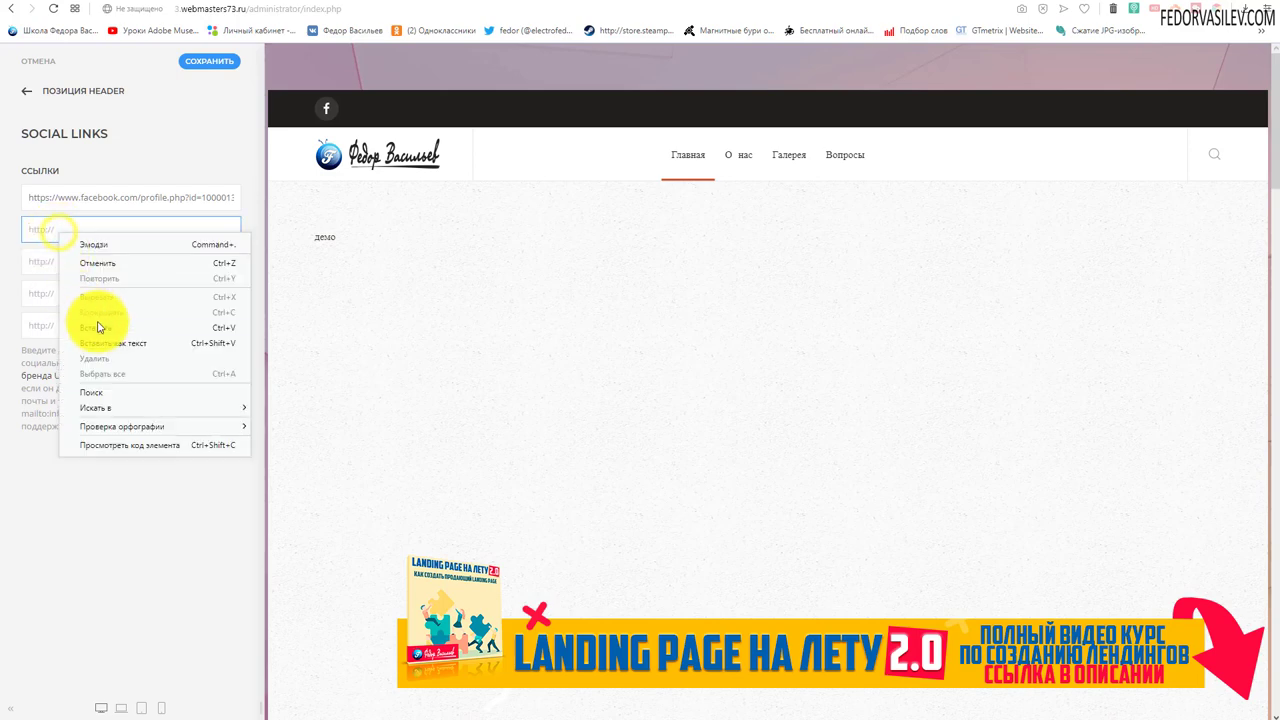
left_click(101, 331)
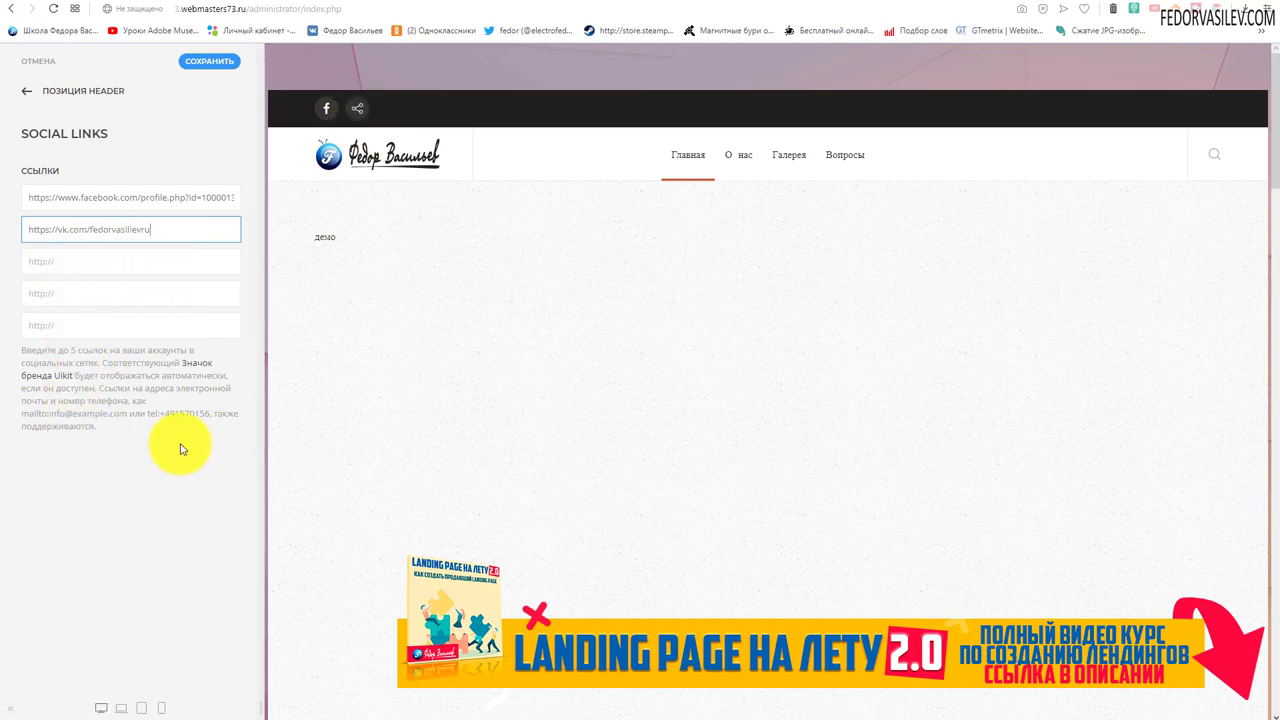
Copy the sample tel: phone link from the help text into the third social link field.
left_click_drag(208, 413, 148, 412)
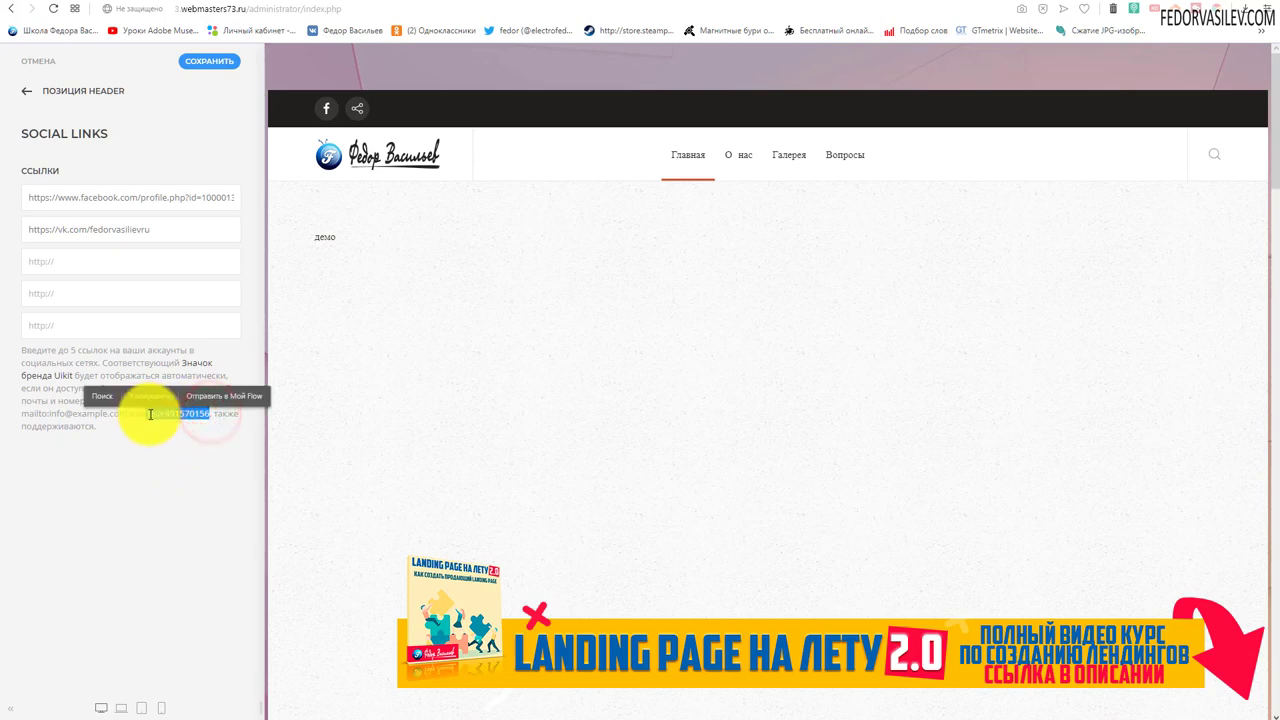
left_click(153, 399)
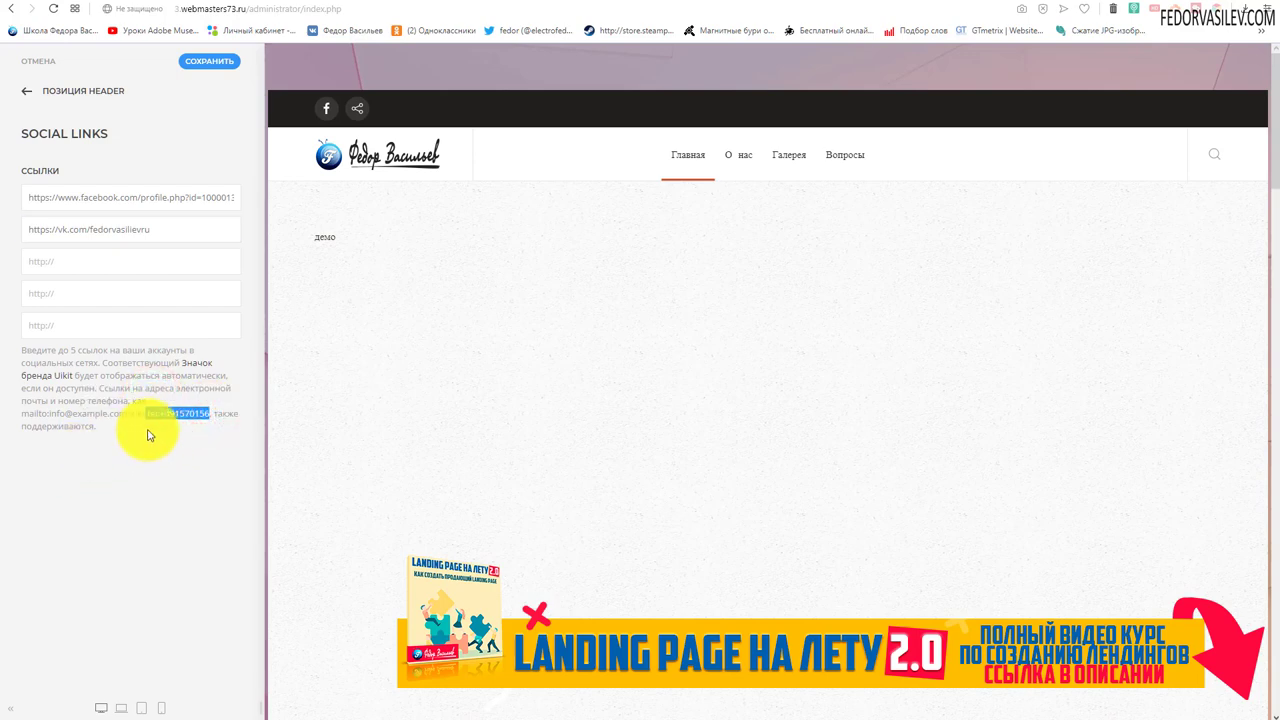
right_click(59, 267)
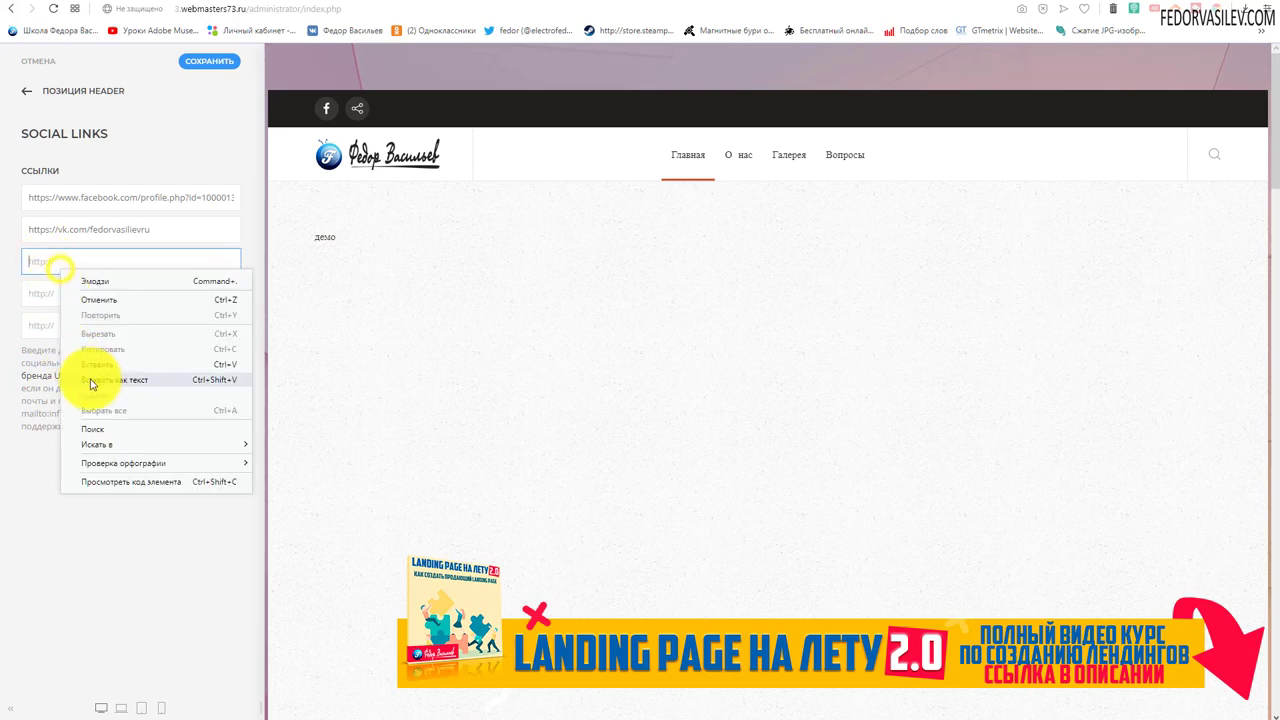
left_click(97, 375)
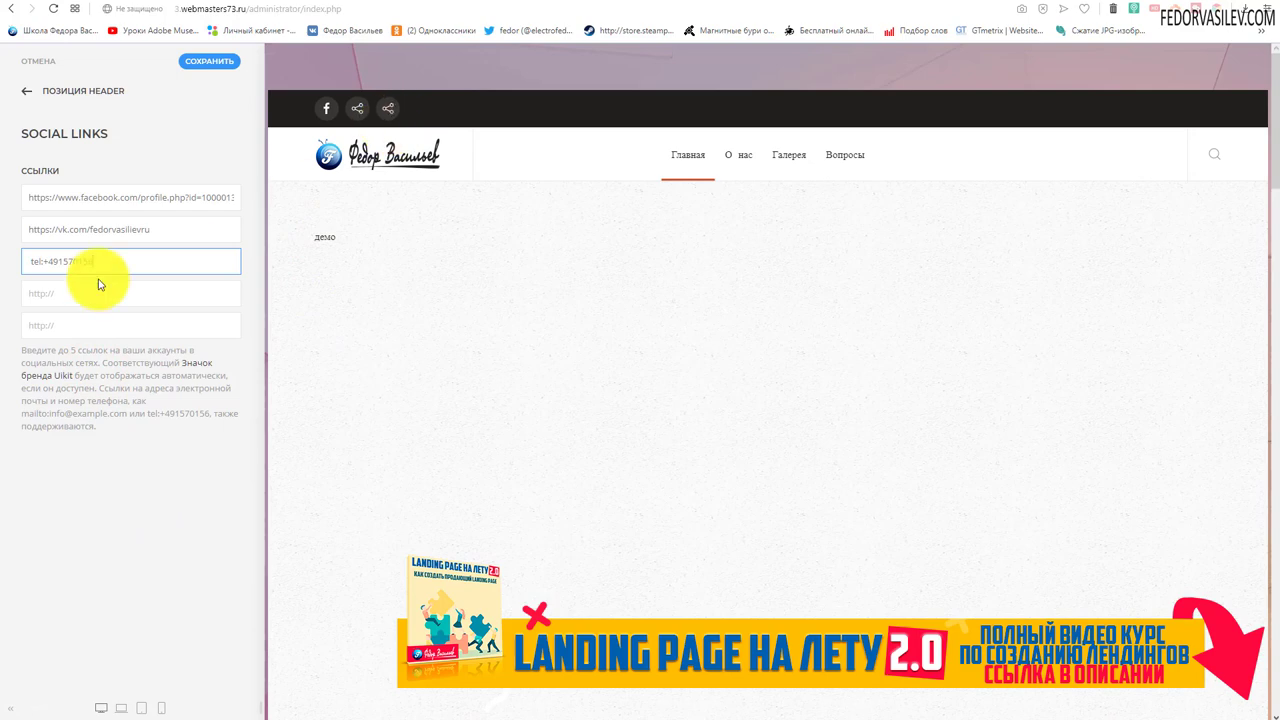
left_click_drag(94, 263, 47, 266)
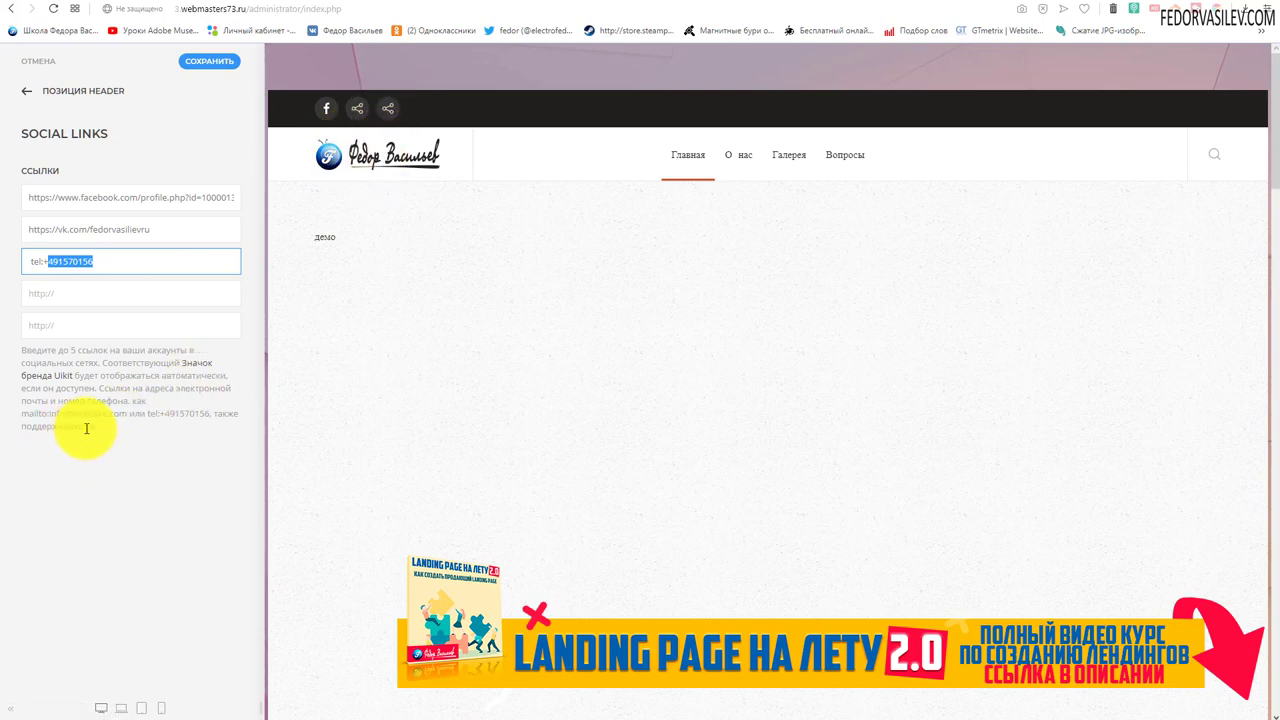
Copy the sample mailto: e-mail link from the help text into the fourth social link field.
left_click_drag(126, 412, 22, 418)
key("ctrl+c")
left_click(40, 396)
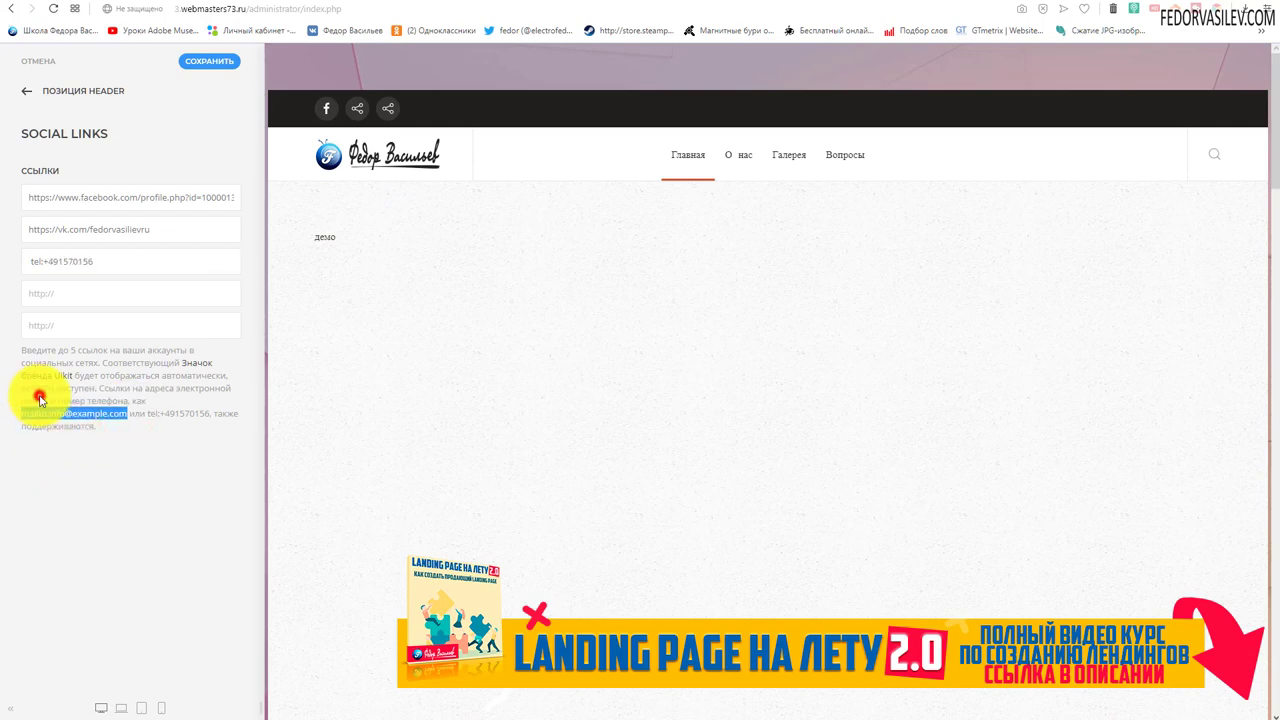
right_click(34, 292)
left_click(47, 391)
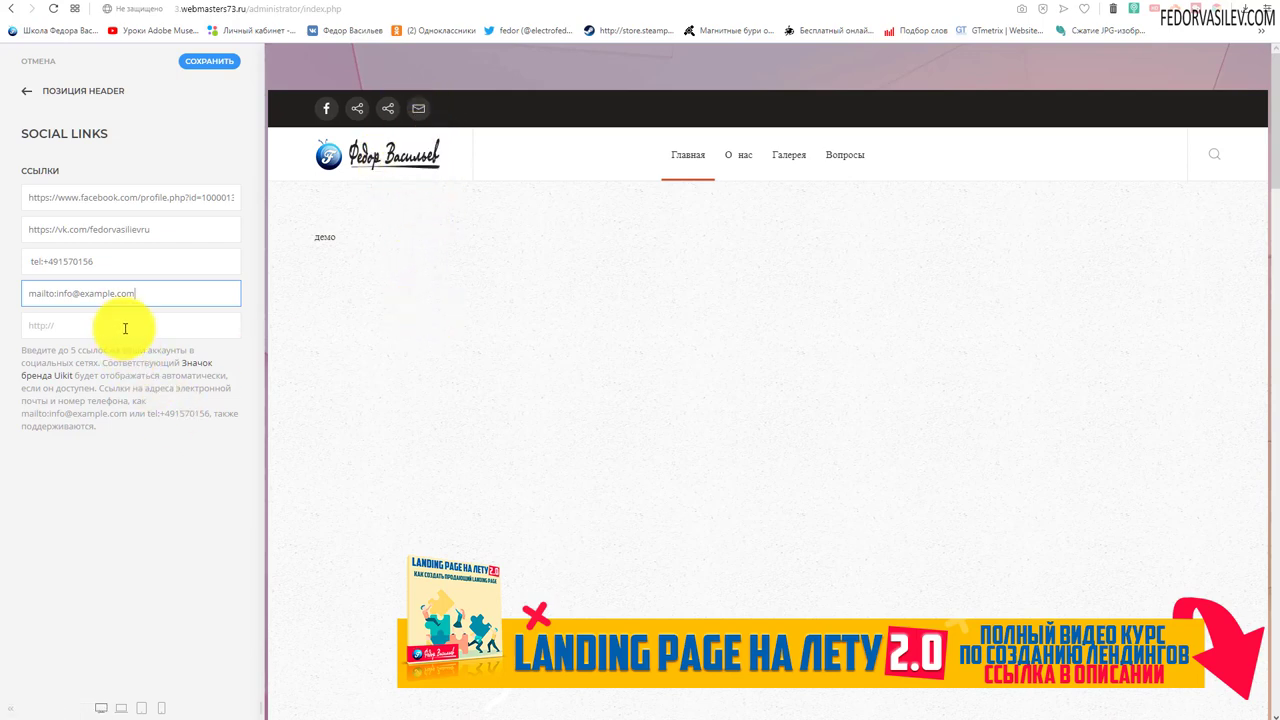
left_click_drag(157, 294, 20, 303)
left_click(92, 295)
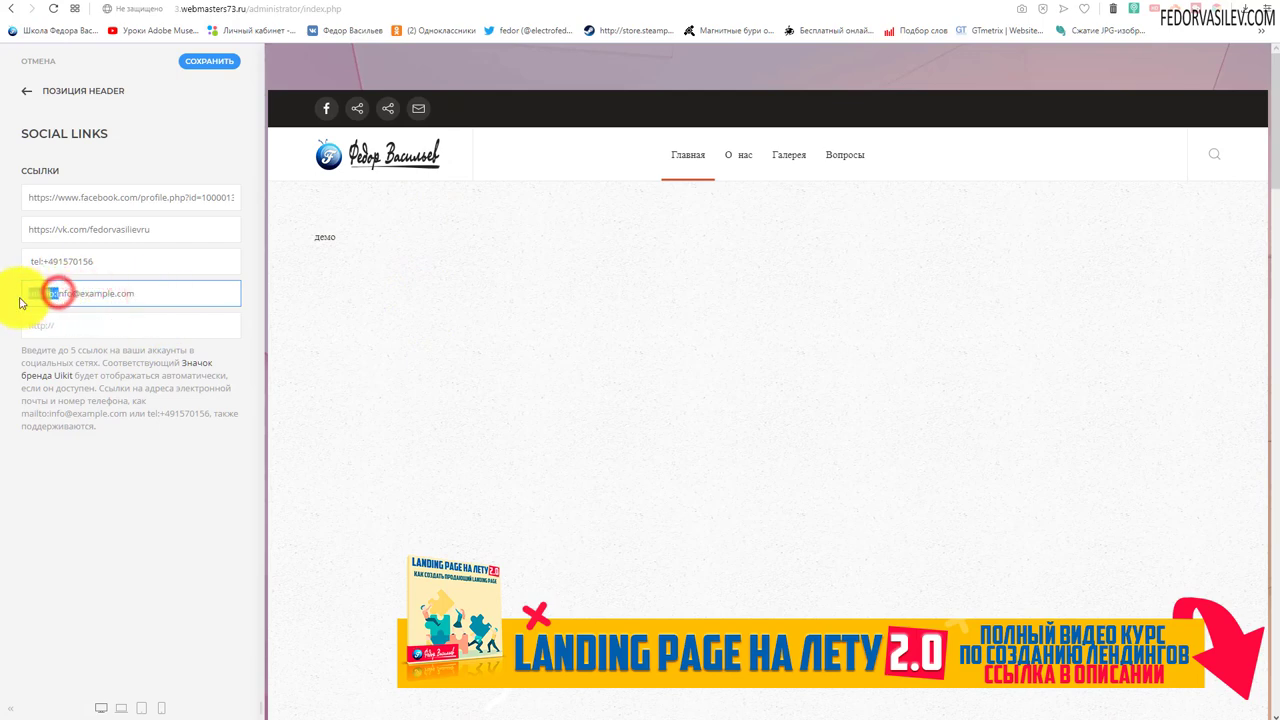